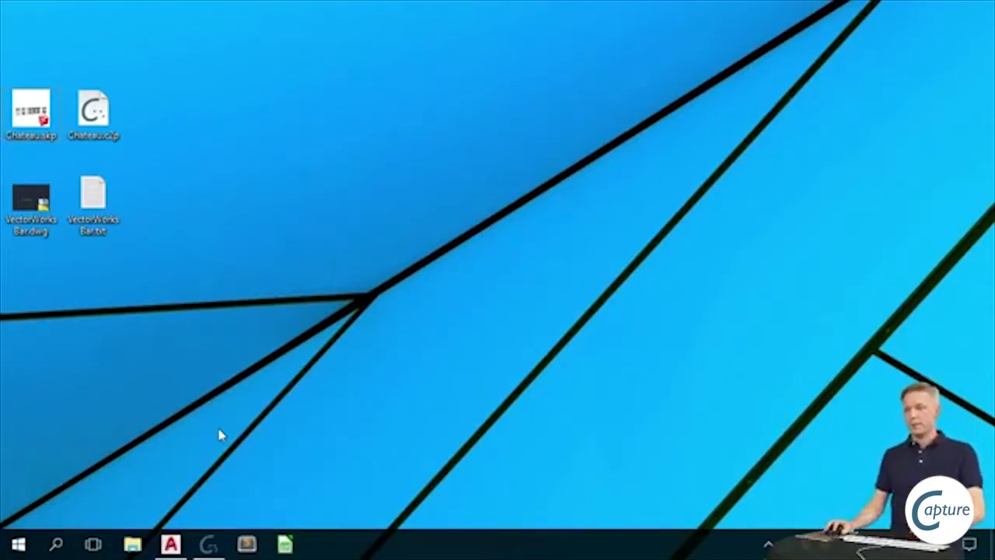
Step: Switch to Sublime Text and enter the unit numbers 1, 2 and 3 on three separate lines
{"action": "left_click", "coordinate": [247, 543]}
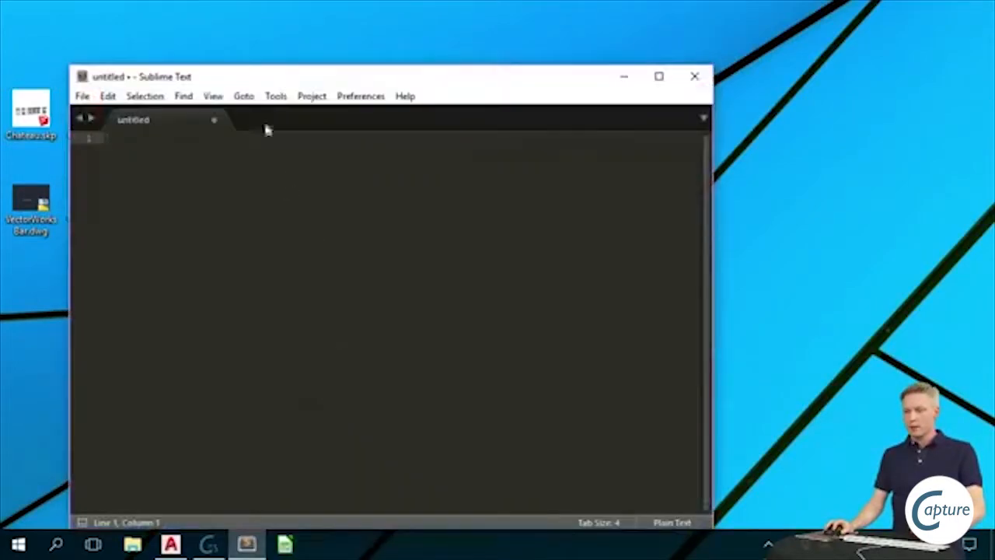
{"action": "left_click_drag", "start_coordinate": [320, 71], "coordinate": [272, 41]}
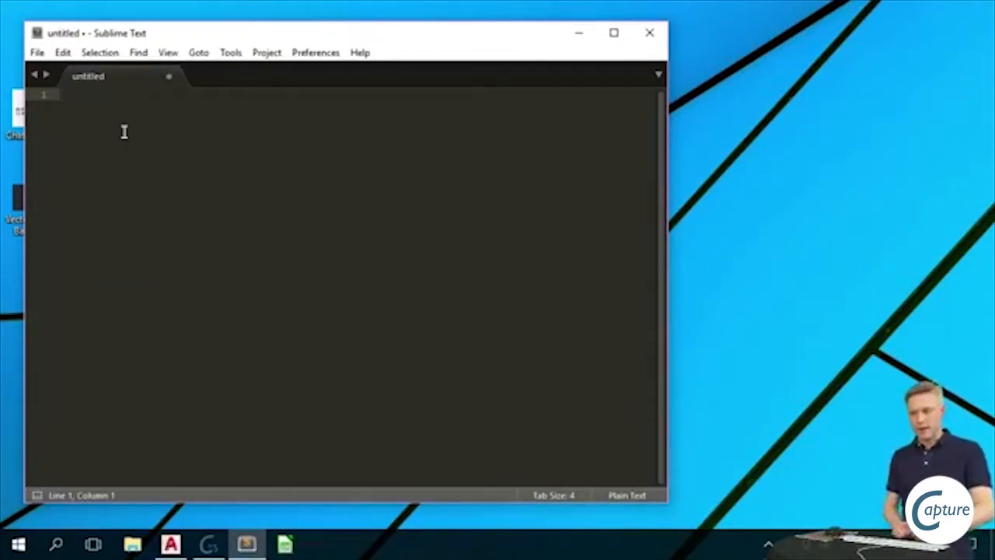
{"action": "type", "text": "1"}
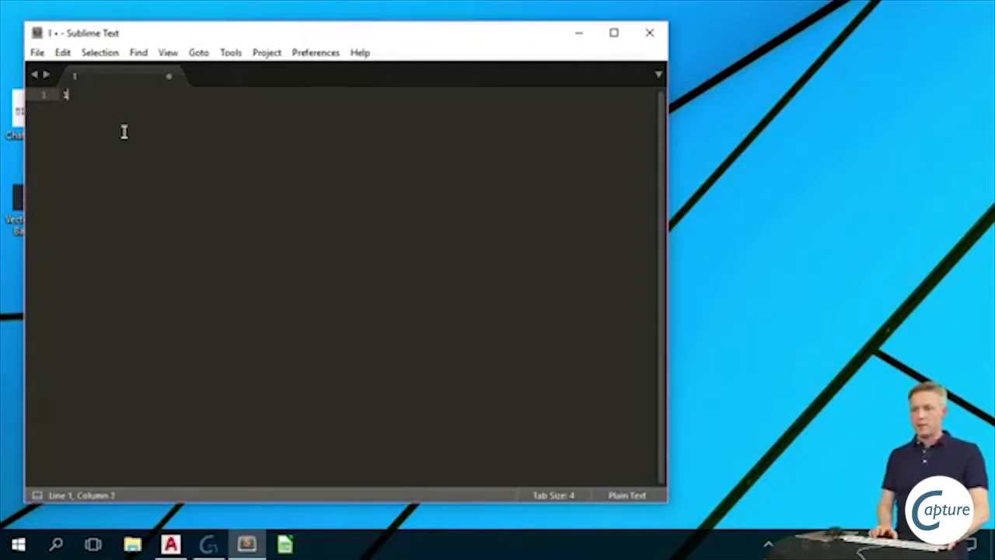
{"action": "key", "text": "Return"}
{"action": "type", "text": "2"}
{"action": "key", "text": "Return"}
{"action": "type", "text": "3"}
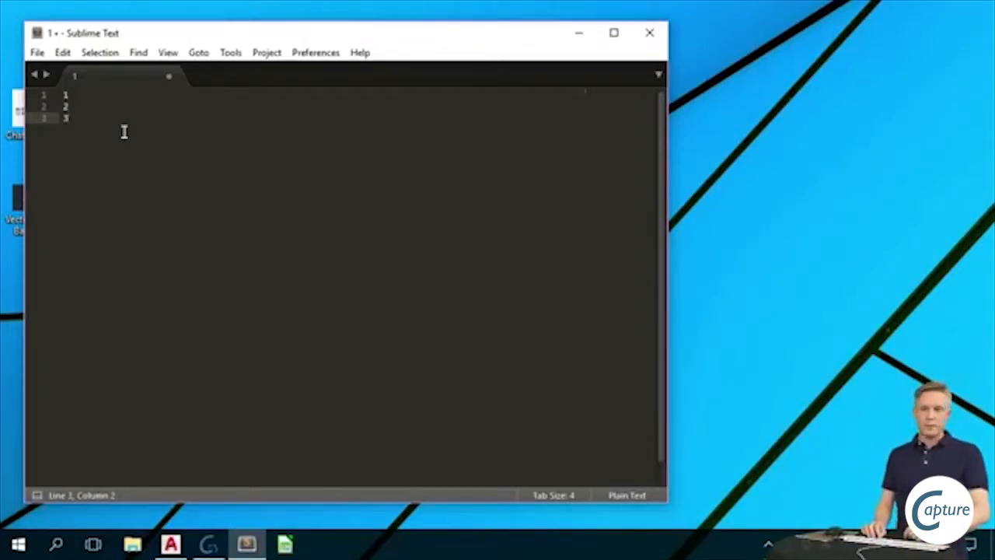
Step: Append comma-separated fixture types to the lines: Source Four 19 for units 1 and 2, Alpha Spot 1500 for unit 3
{"action": "key", "text": "Up"}
{"action": "key", "text": "Up"}
{"action": "type", "text": ",Source Four "}
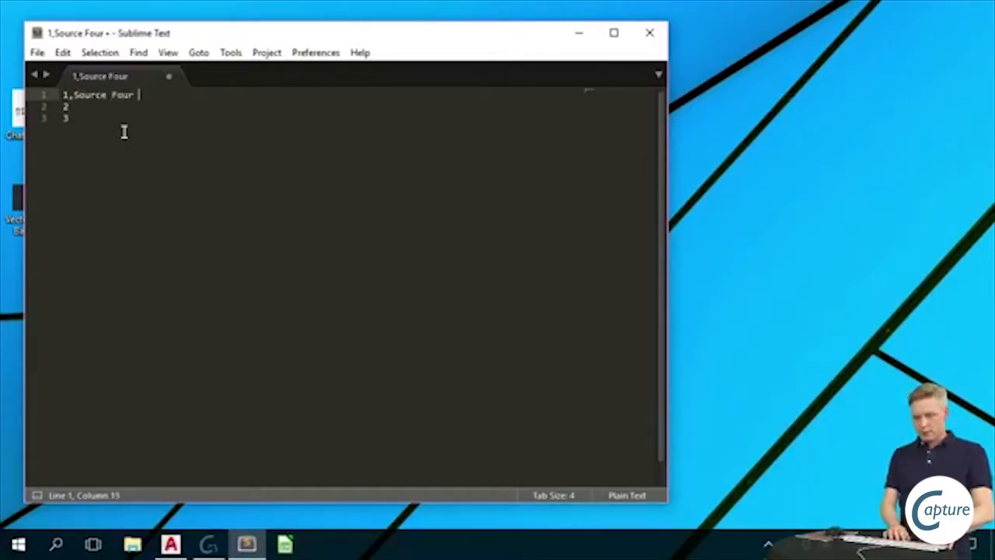
{"action": "type", "text": "19"}
{"action": "key", "text": "Down"}
{"action": "type", "text": ",S"}
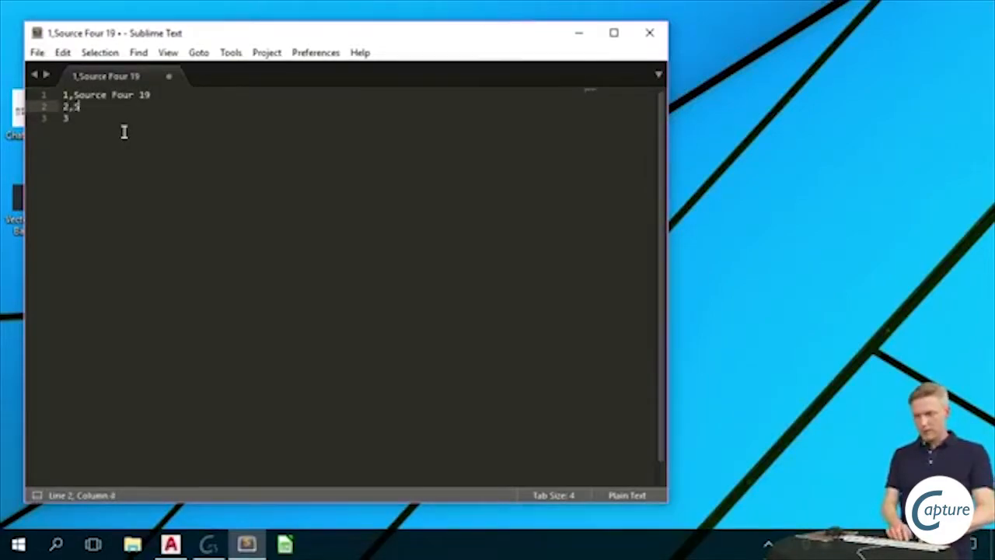
{"action": "type", "text": "ource Four"}
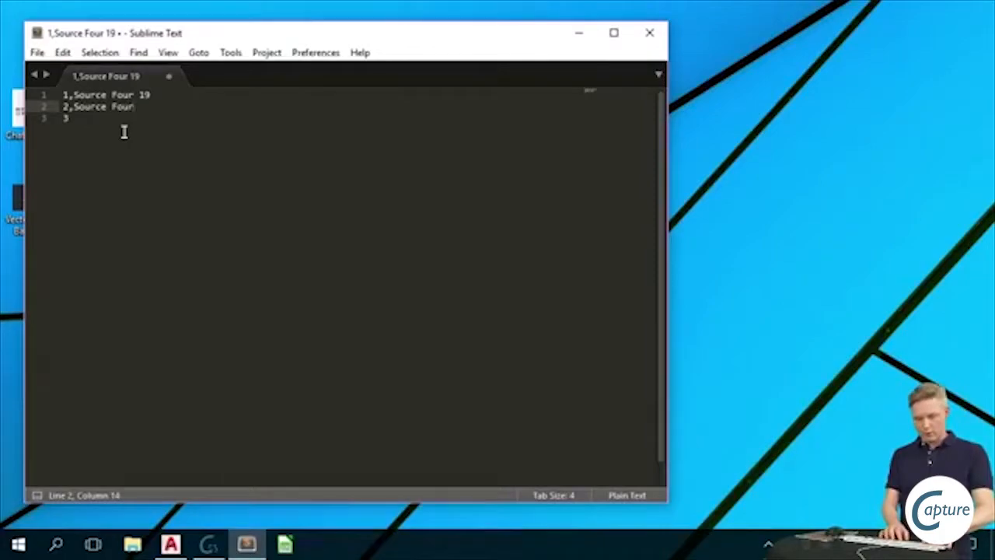
{"action": "type", "text": " 19"}
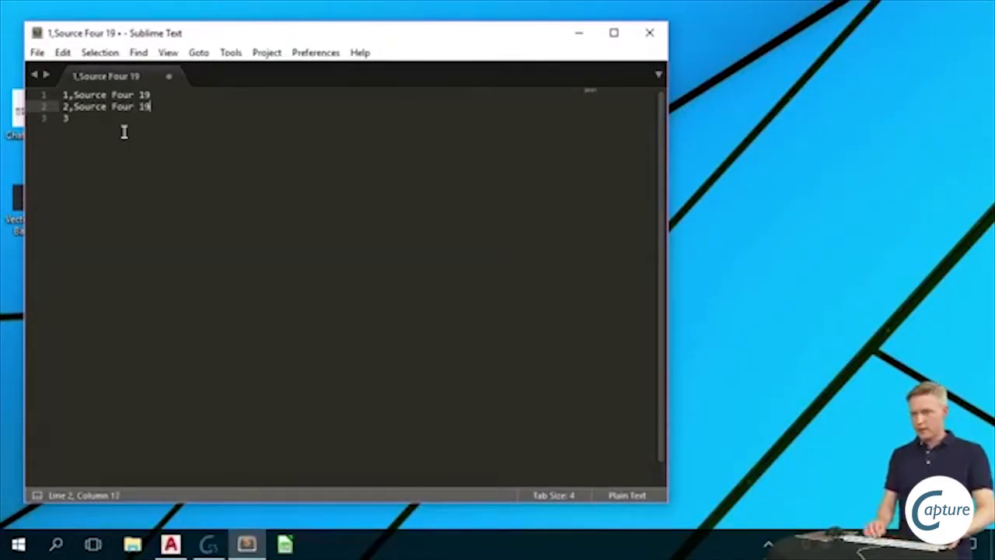
{"action": "key", "text": "Down"}
{"action": "type", "text": ",Alpha Spot 1500"}
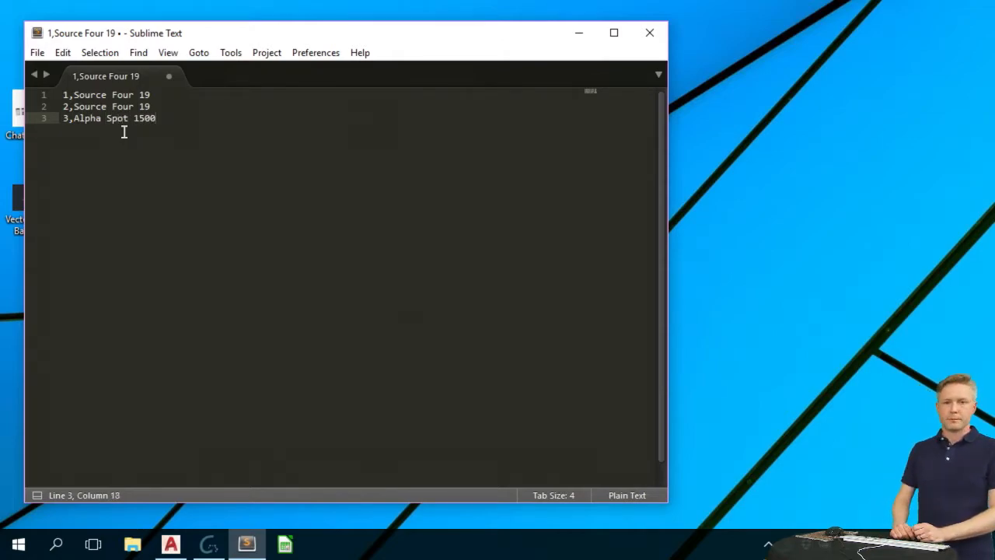
Step: Append the comma-separated patch values 1.1, 1.2 and 1.3 to the three fixture lines in order
{"action": "key", "text": "Up"}
{"action": "key", "text": "Up"}
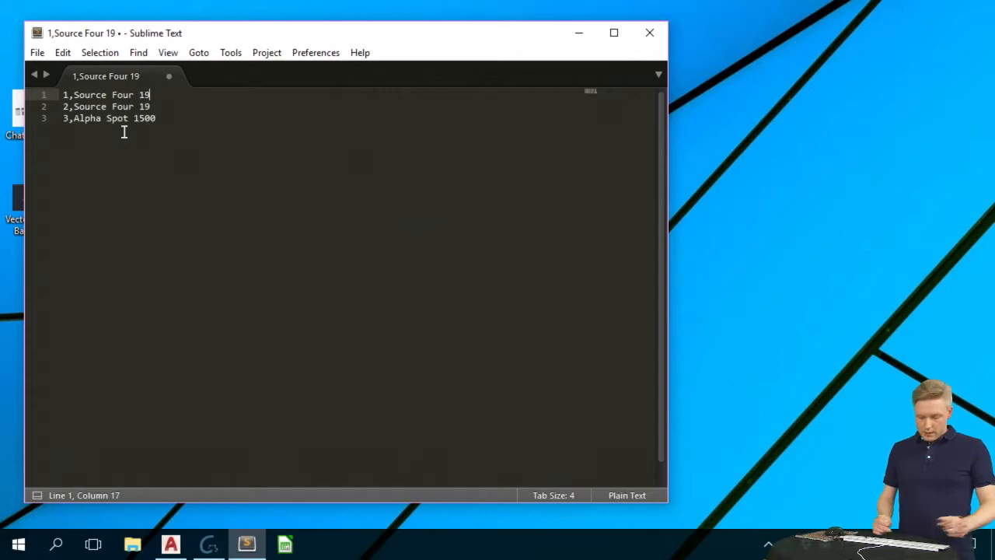
{"action": "type", "text": ","}
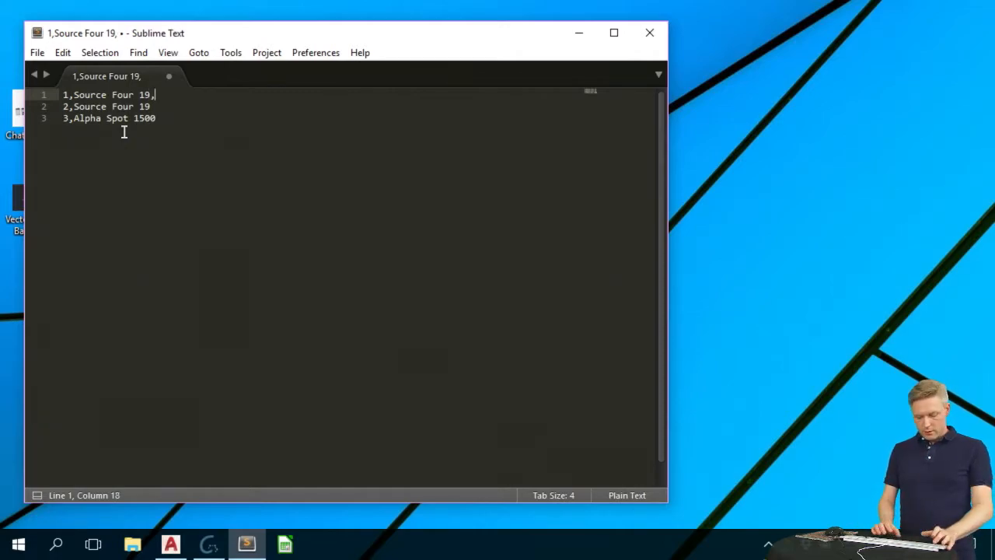
{"action": "type", "text": "1.1"}
{"action": "key", "text": "Down"}
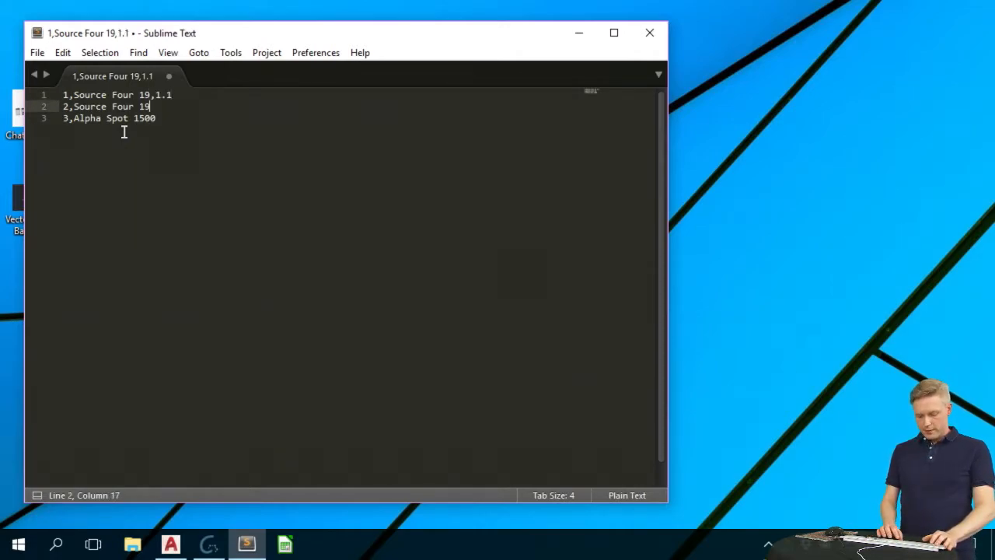
{"action": "type", "text": ",1.2"}
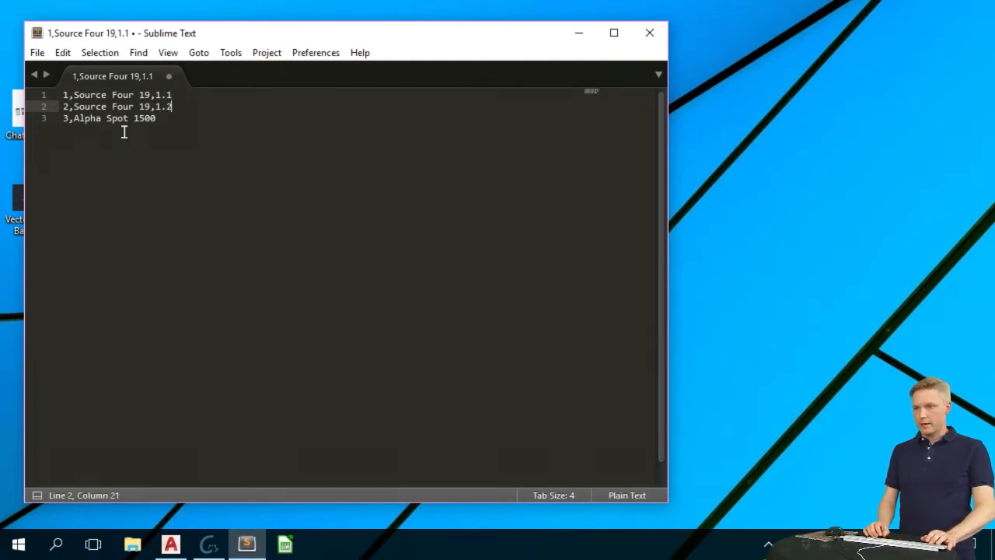
{"action": "key", "text": "Down"}
{"action": "type", "text": ",1.3"}
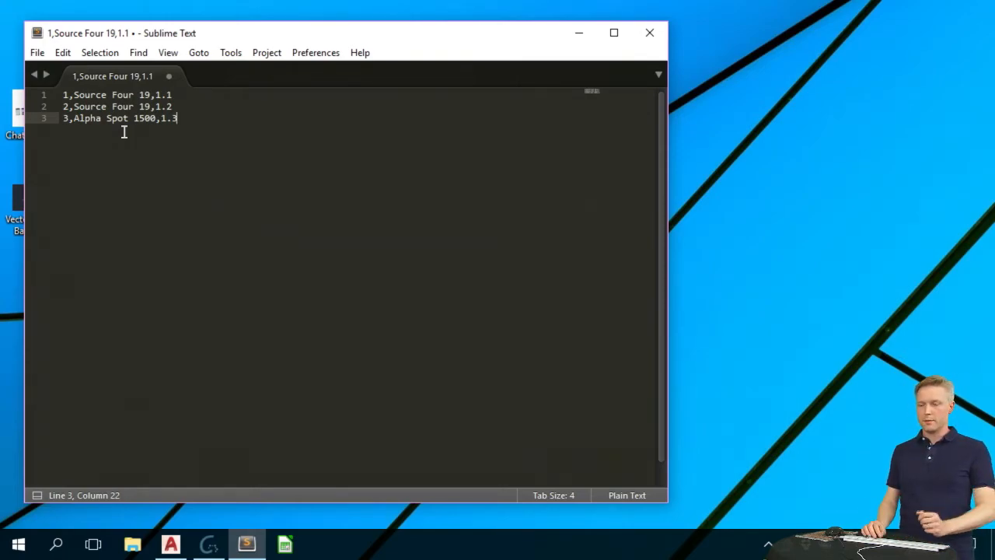
Step: Insert the header line "Unit,Fixture Type,Patch" above the first fixture line
{"action": "key", "text": "Left"}
{"action": "key", "text": "Left"}
{"action": "key", "text": "Left"}
{"action": "key", "text": "Left"}
{"action": "key", "text": "Left"}
{"action": "key", "text": "Left"}
{"action": "key", "text": "Left"}
{"action": "key", "text": "Left"}
{"action": "key", "text": "Left"}
{"action": "key", "text": "Left"}
{"action": "key", "text": "Left"}
{"action": "key", "text": "Left"}
{"action": "key", "text": "Left"}
{"action": "key", "text": "Left"}
{"action": "key", "text": "Left"}
{"action": "key", "text": "Left"}
{"action": "key", "text": "Left"}
{"action": "key", "text": "Left"}
{"action": "key", "text": "Left"}
{"action": "key", "text": "Left"}
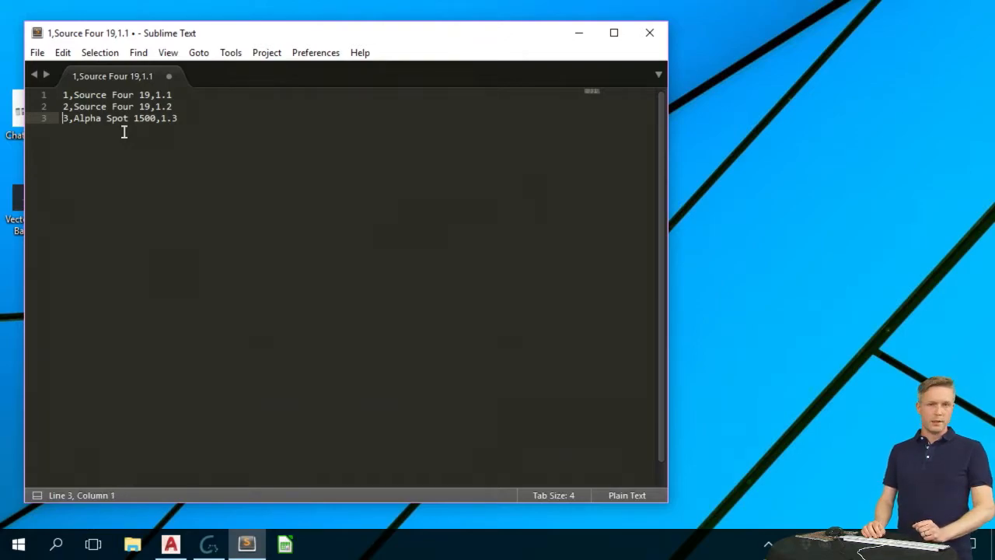
{"action": "key", "text": "Up"}
{"action": "key", "text": "Left"}
{"action": "key", "text": "Left"}
{"action": "key", "text": "Left"}
{"action": "key", "text": "Left"}
{"action": "key", "text": "Left"}
{"action": "key", "text": "Left"}
{"action": "key", "text": "Left"}
{"action": "key", "text": "Left"}
{"action": "key", "text": "Left"}
{"action": "key", "text": "Left"}
{"action": "key", "text": "Left"}
{"action": "key", "text": "Left"}
{"action": "key", "text": "Left"}
{"action": "key", "text": "Left"}
{"action": "key", "text": "Left"}
{"action": "key", "text": "Left"}
{"action": "key", "text": "Left"}
{"action": "key", "text": "Left"}
{"action": "key", "text": "Left"}
{"action": "key", "text": "Left"}
{"action": "key", "text": "Return"}
{"action": "key", "text": "Up"}
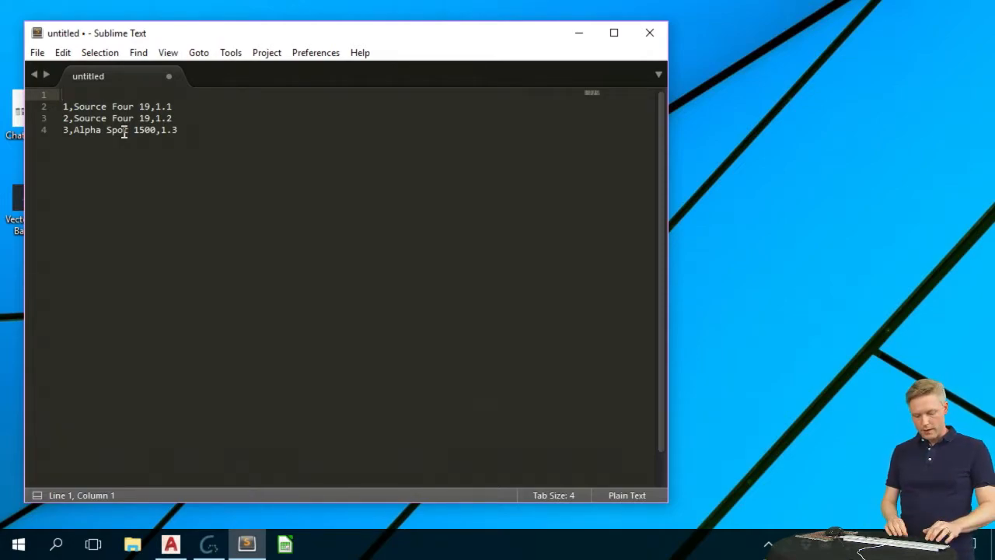
{"action": "type", "text": "Unit,"}
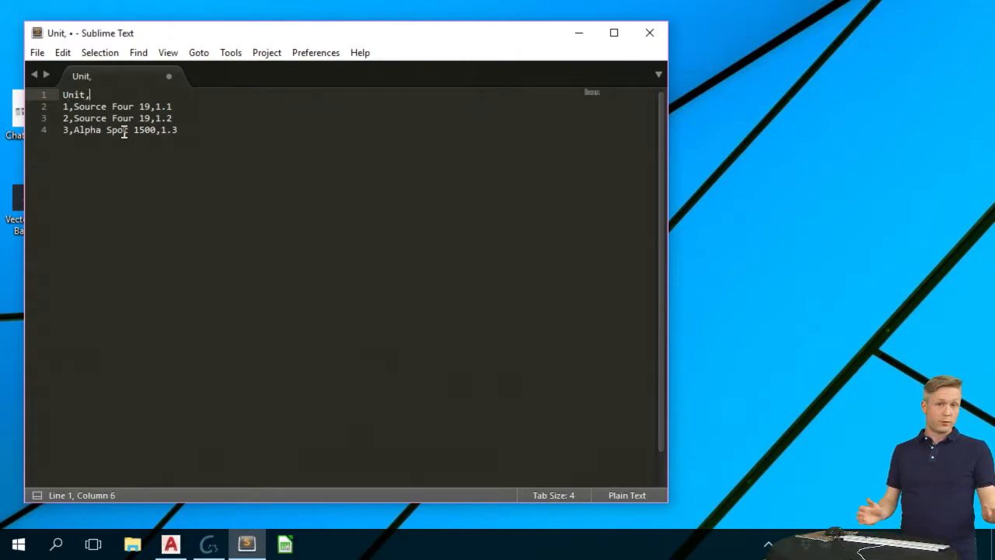
{"action": "type", "text": "F"}
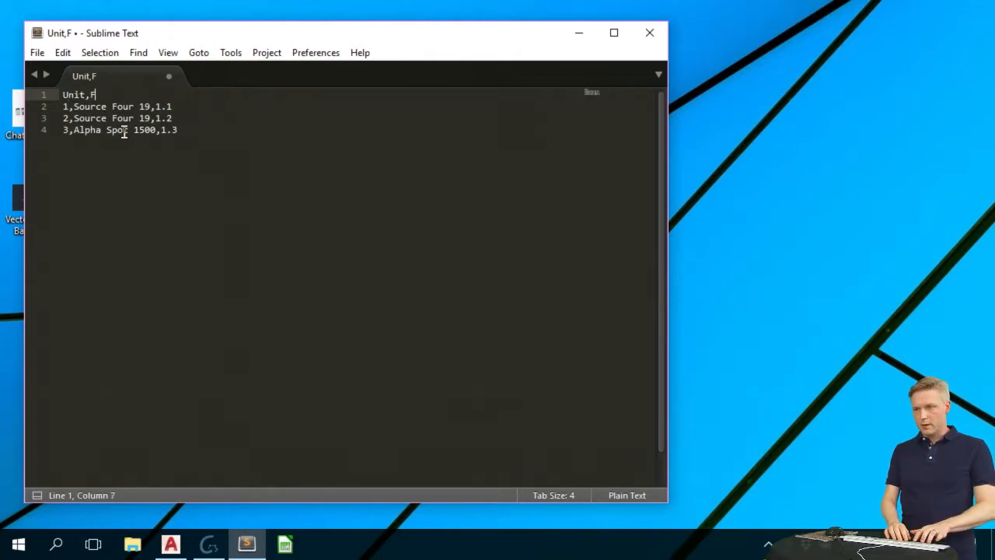
{"action": "type", "text": "ixture Type"}
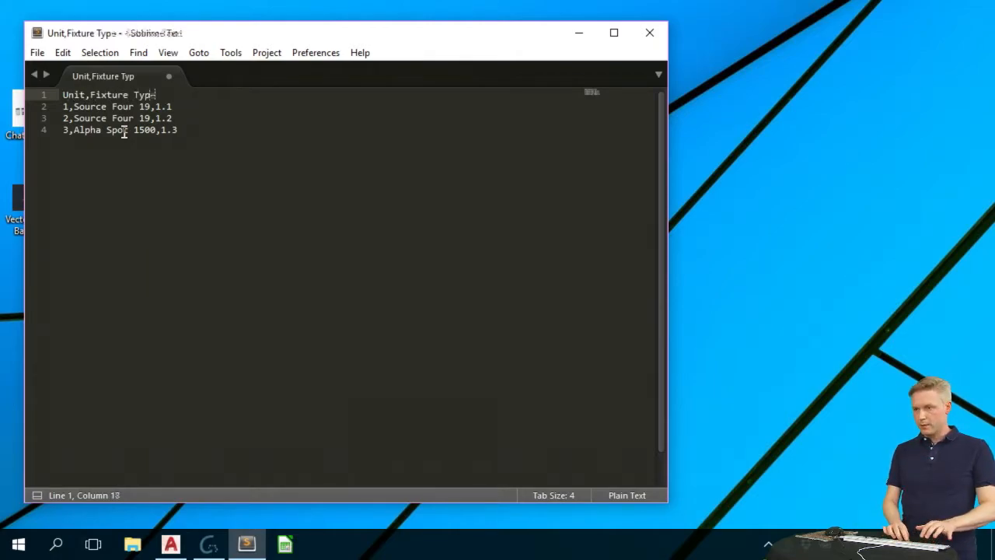
{"action": "type", "text": ",Patch"}
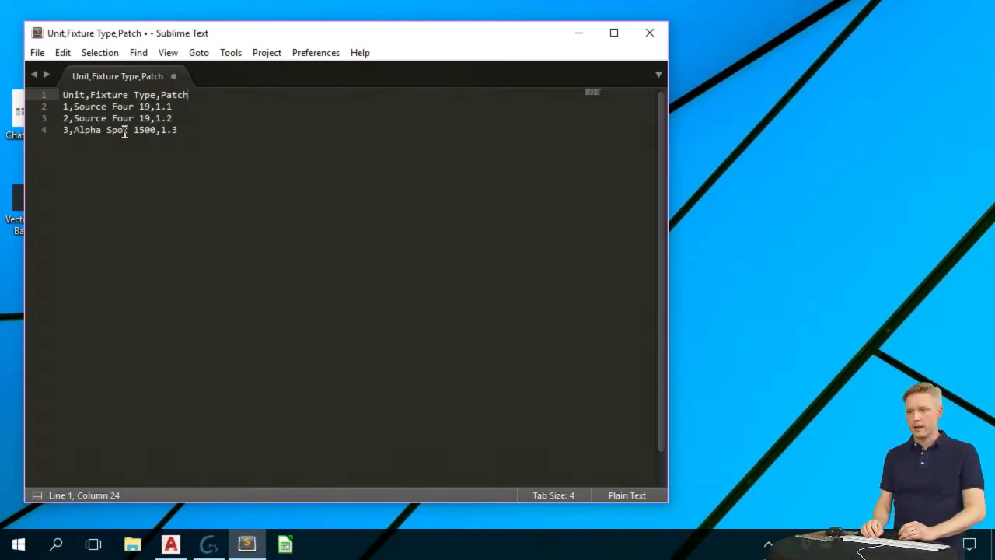
{"action": "key", "text": "Home"}
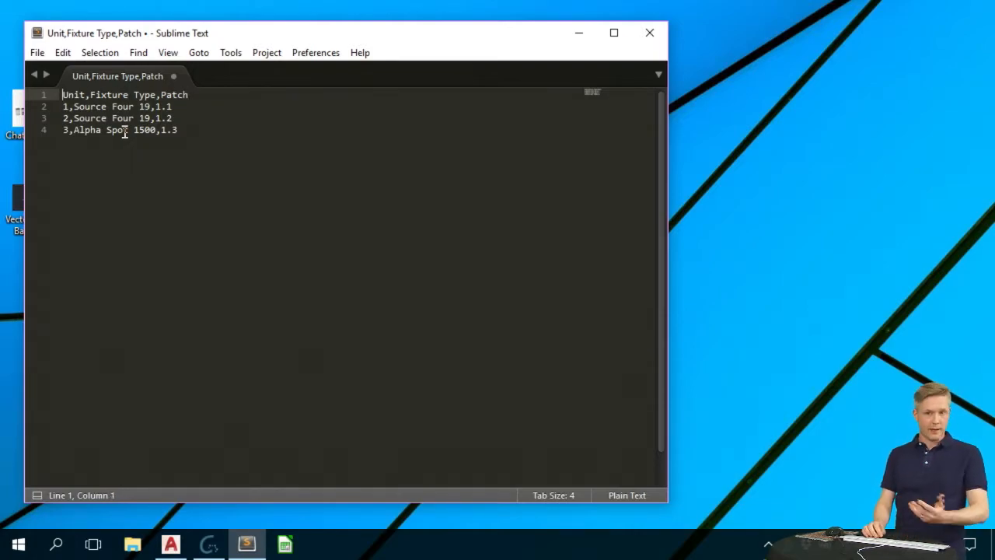
{"action": "key", "text": "Down"}
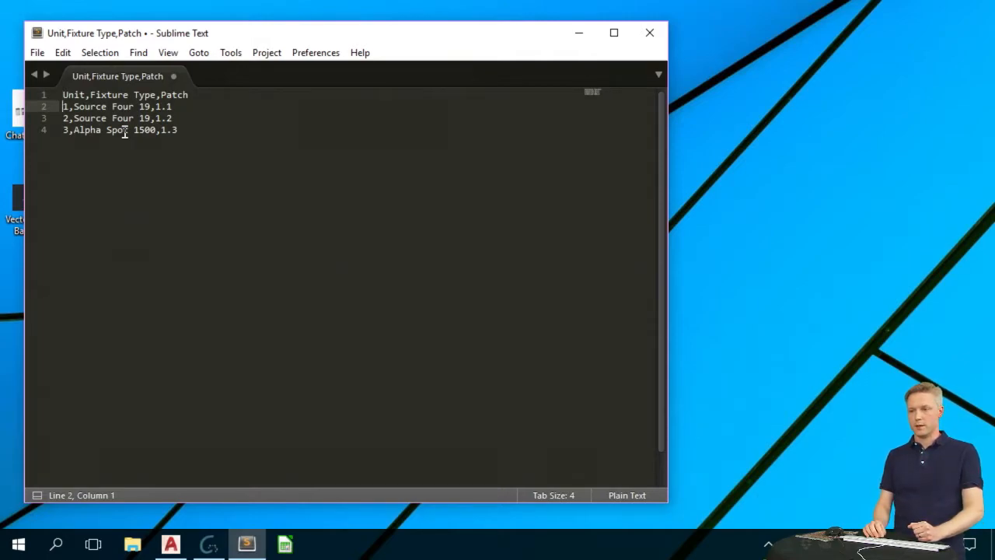
{"action": "left_click", "coordinate": [190, 109]}
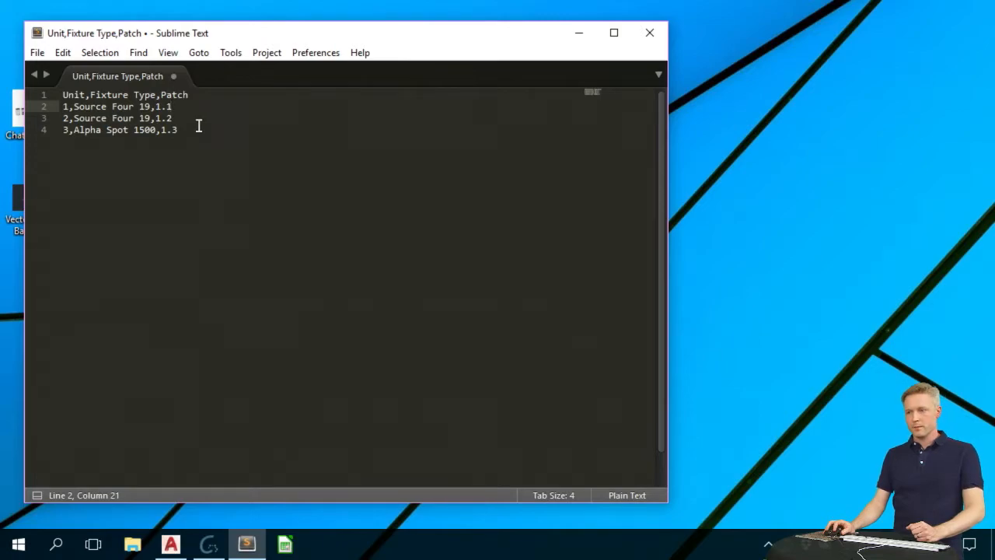
{"action": "left_click", "coordinate": [195, 117]}
{"action": "left_click_drag", "start_coordinate": [200, 93], "coordinate": [58, 107]}
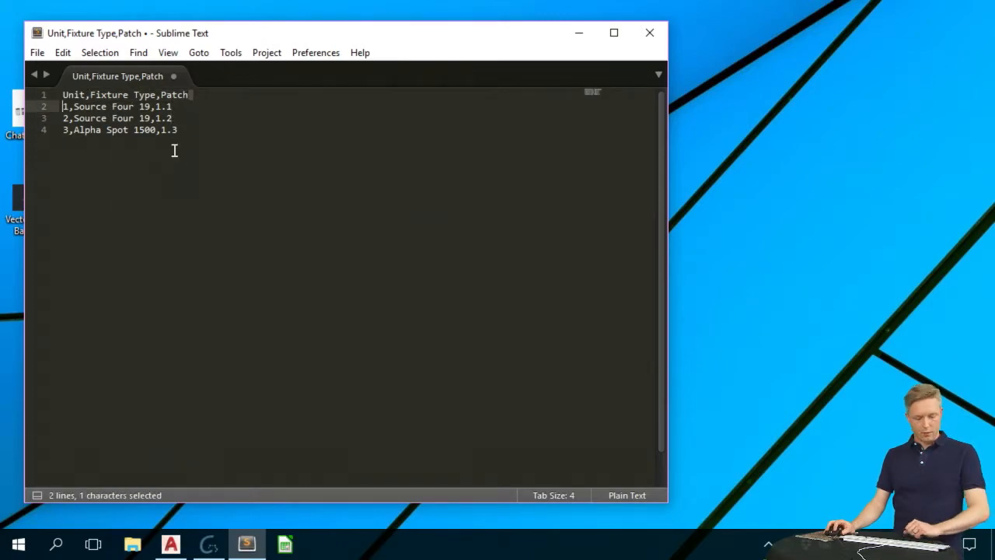
Step: Save the fixture list to the desktop as "Three Fixtures.csv" and move the editor window aside to uncover the saved file
{"action": "key", "text": "ctrl+s"}
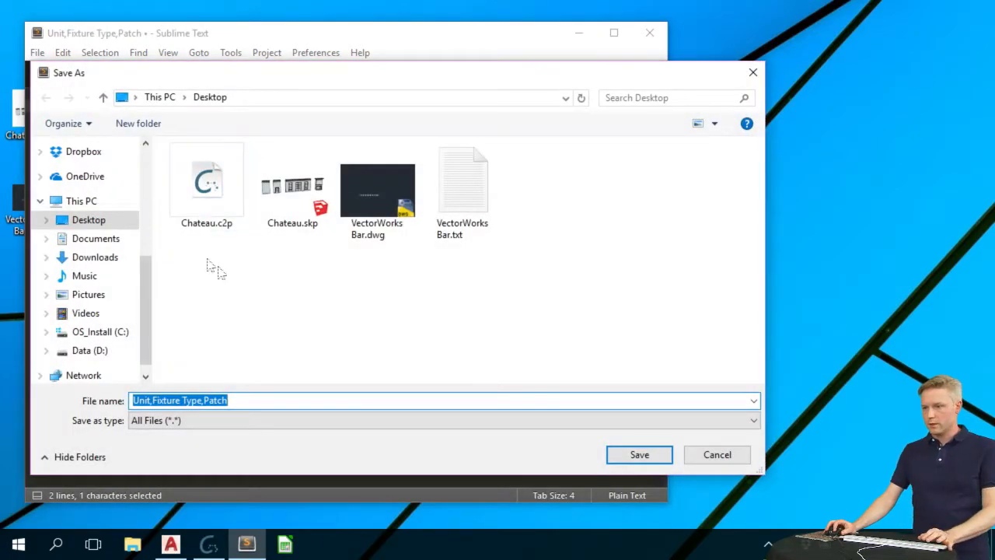
{"action": "type", "text": "T"}
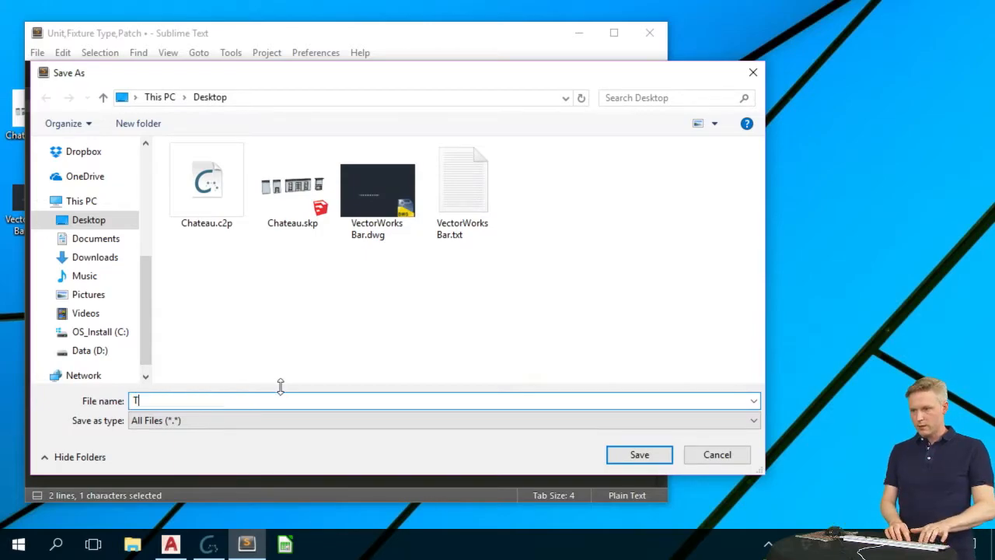
{"action": "type", "text": "hree Fixtures.csv"}
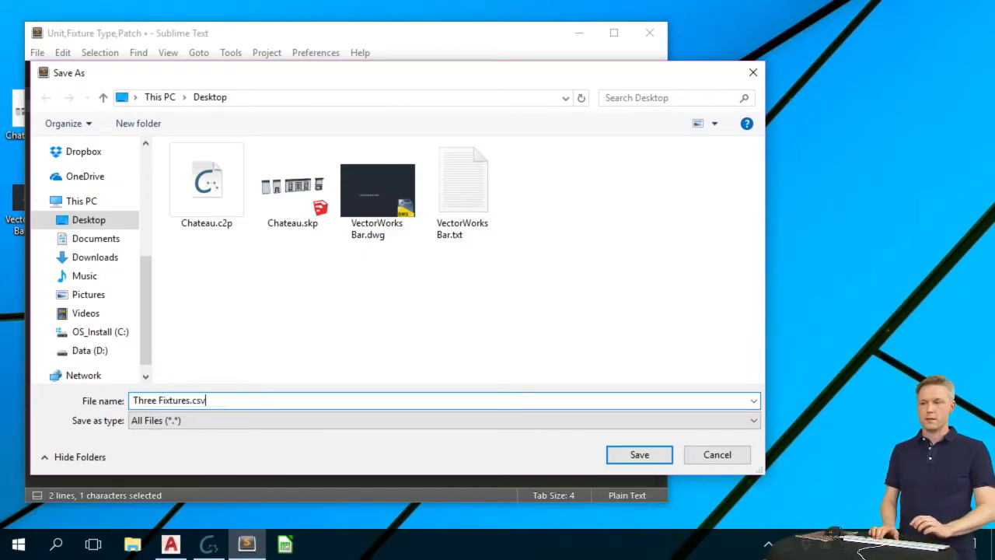
{"action": "key", "text": "Return"}
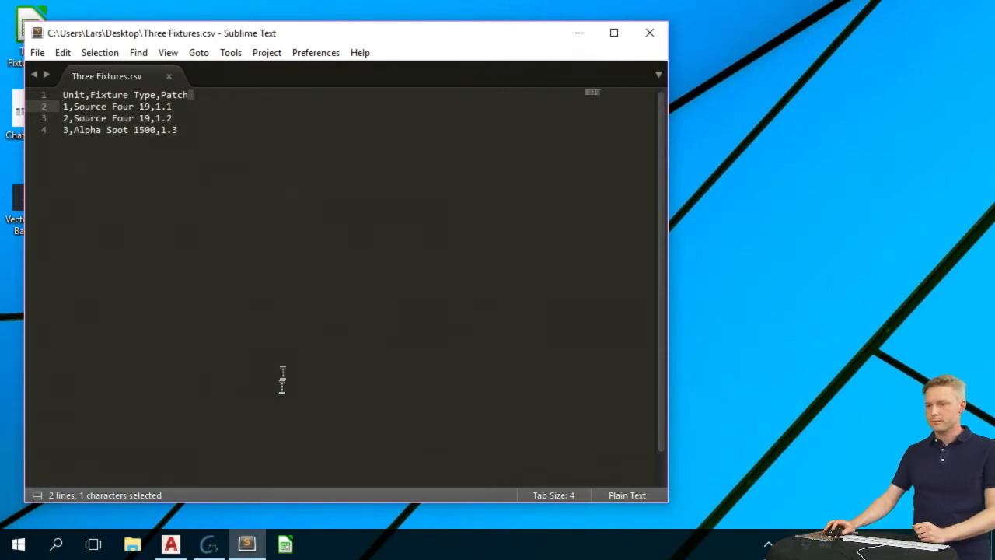
{"action": "left_click_drag", "start_coordinate": [274, 33], "coordinate": [416, 40]}
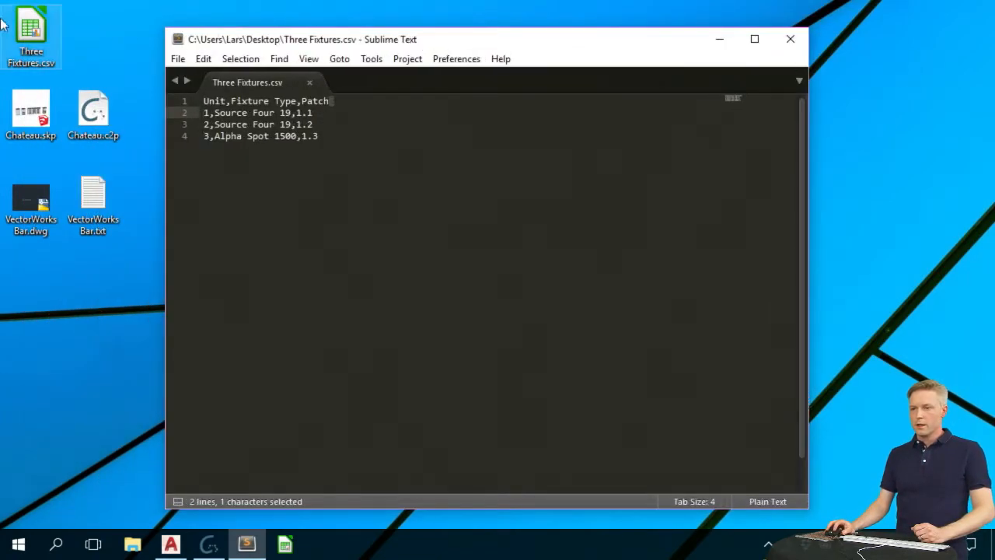
{"action": "left_click", "coordinate": [31, 31]}
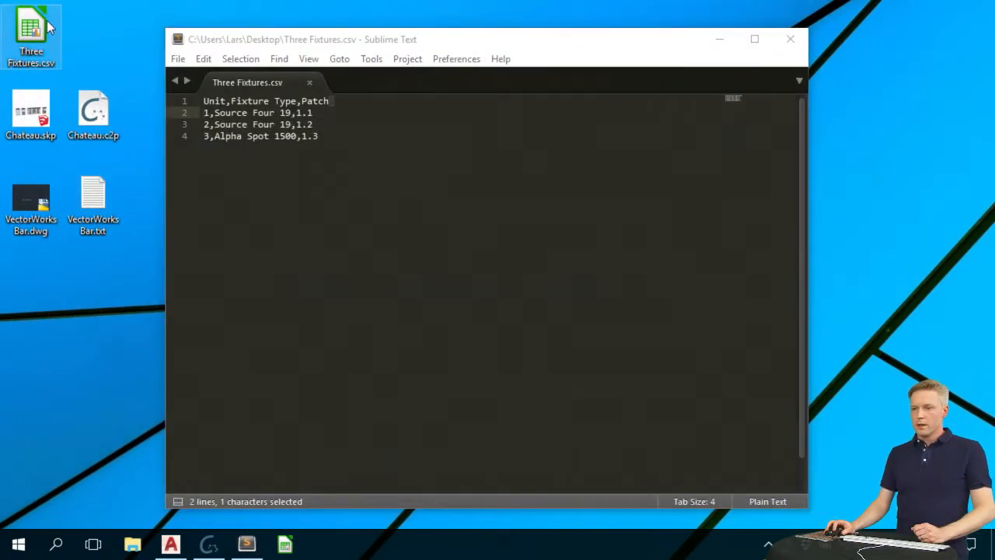
Step: Switch to Capture Nexum, move its window up and shrink it so that it fits on the desktop
{"action": "left_click", "coordinate": [208, 544]}
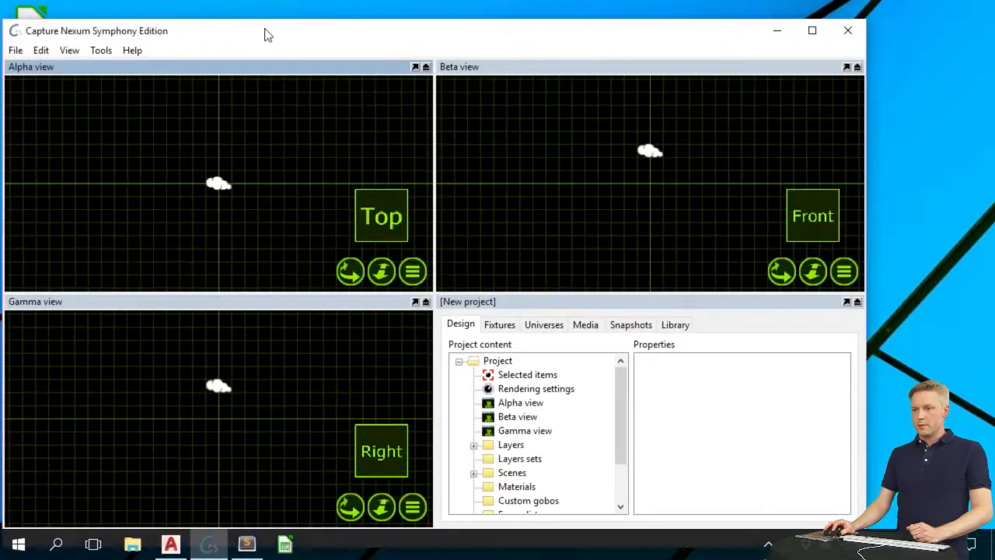
{"action": "left_click_drag", "start_coordinate": [264, 35], "coordinate": [276, 23]}
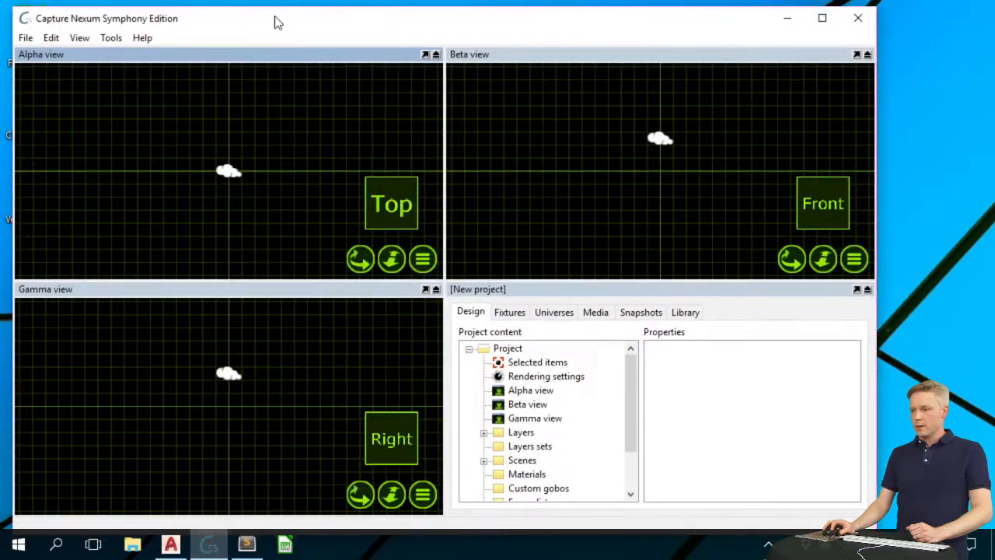
{"action": "left_click_drag", "start_coordinate": [873, 516], "coordinate": [811, 499]}
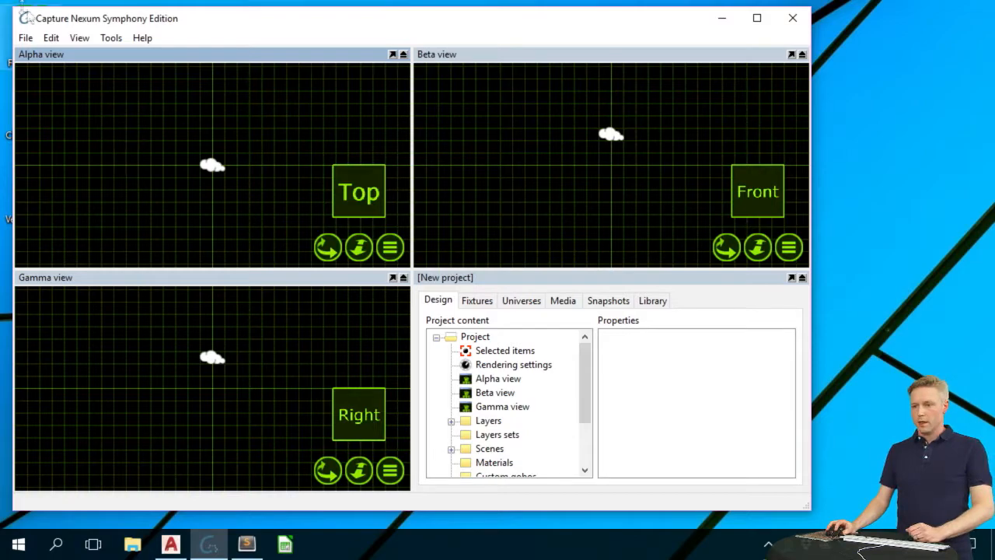
Step: Start a data import from the desktop file "Three Fixtures.csv" and move the import dialog aside
{"action": "left_click", "coordinate": [26, 37]}
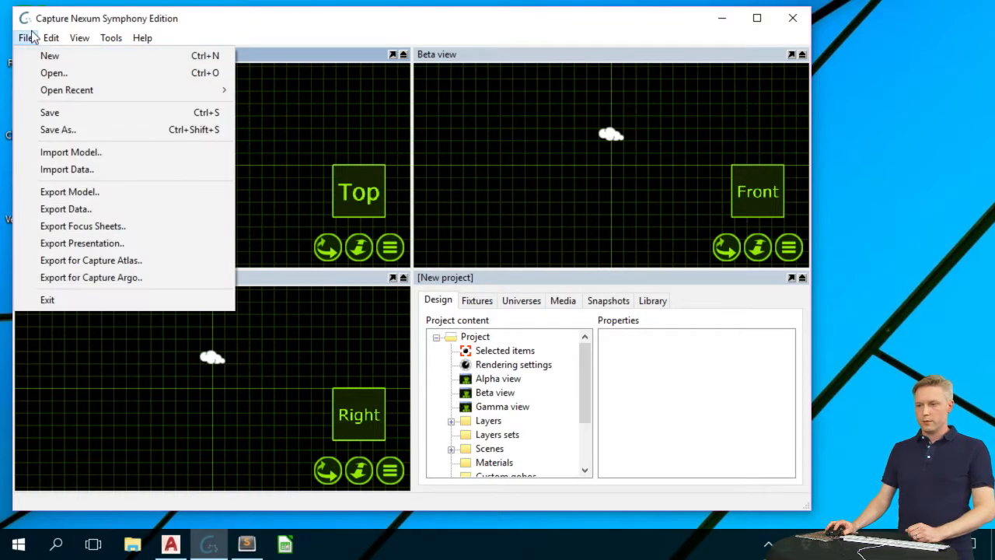
{"action": "left_click", "coordinate": [118, 178]}
{"action": "left_click", "coordinate": [195, 167]}
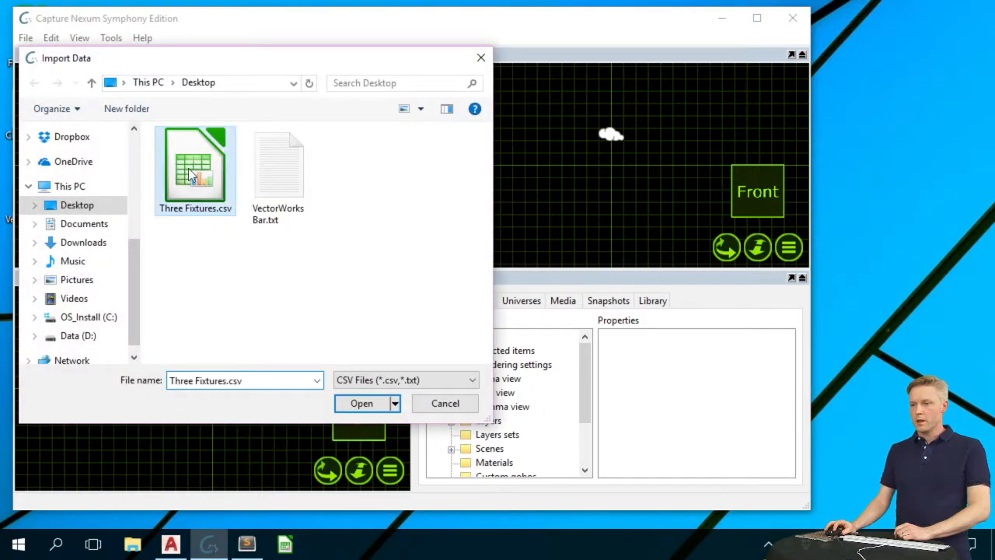
{"action": "left_click", "coordinate": [371, 405]}
{"action": "left_click_drag", "start_coordinate": [558, 282], "coordinate": [553, 238]}
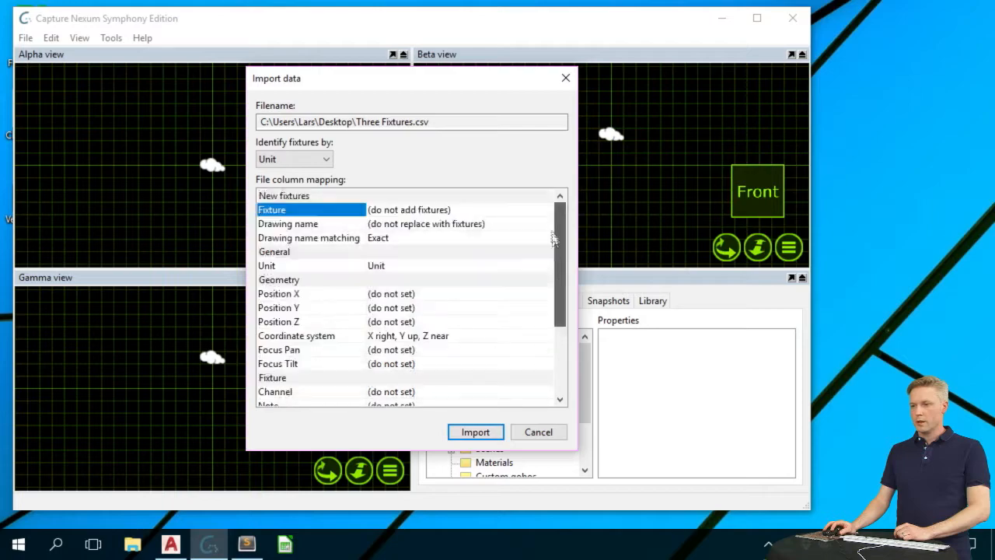
{"action": "left_click_drag", "start_coordinate": [438, 78], "coordinate": [302, 63]}
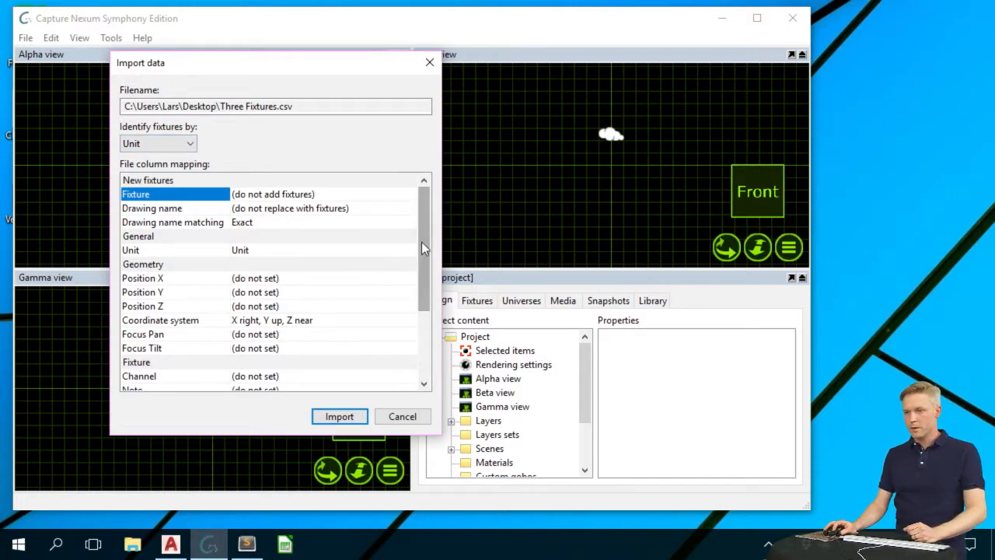
Step: Check the Patch entry in the file column mapping and map Fixture to the "Fixture Type" column
{"action": "left_click_drag", "start_coordinate": [422, 247], "coordinate": [420, 316]}
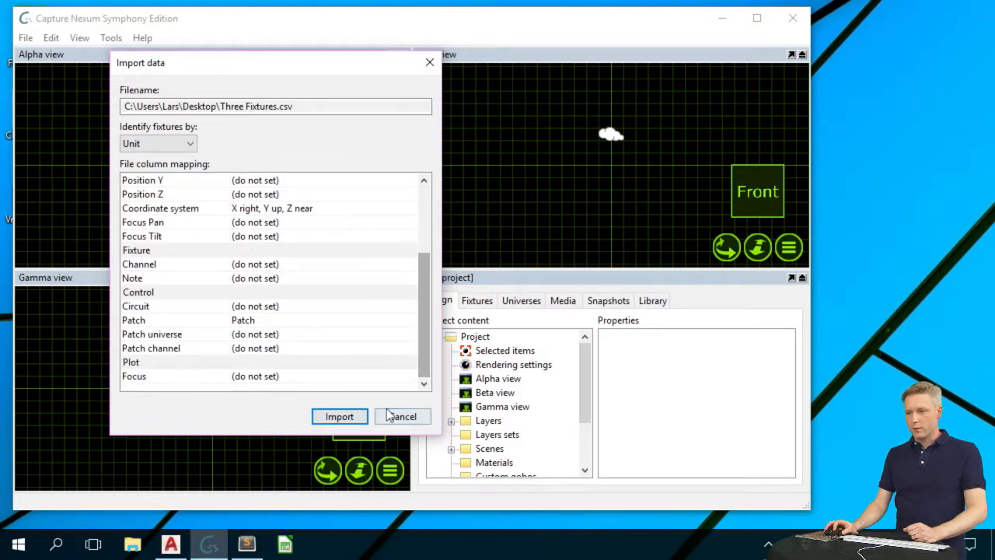
{"action": "left_click", "coordinate": [162, 325]}
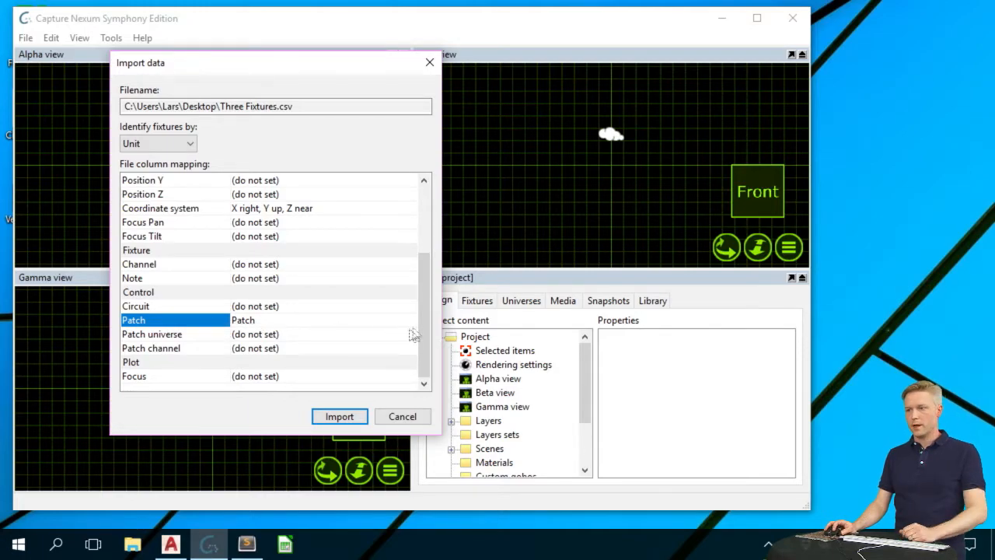
{"action": "left_click_drag", "start_coordinate": [432, 333], "coordinate": [410, 251]}
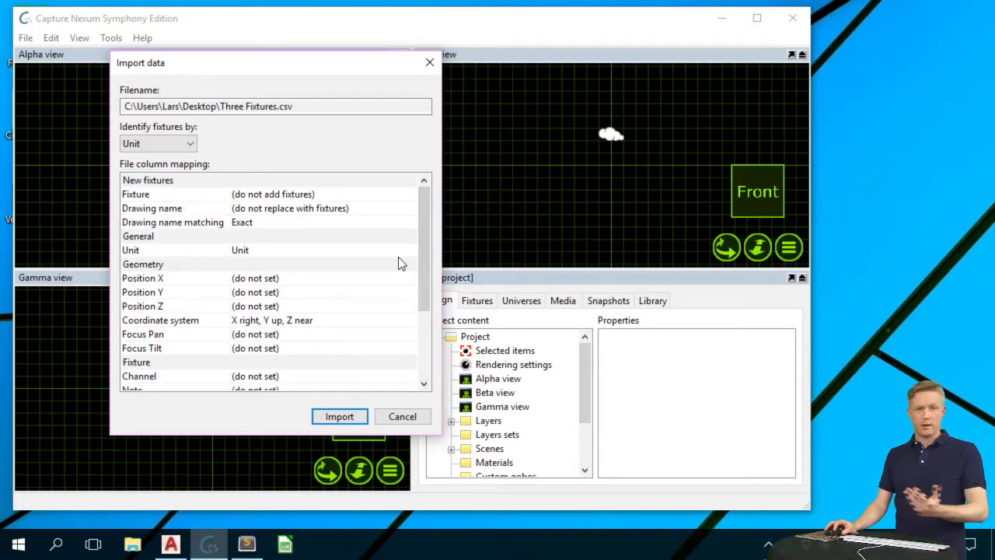
{"action": "left_click", "coordinate": [185, 196]}
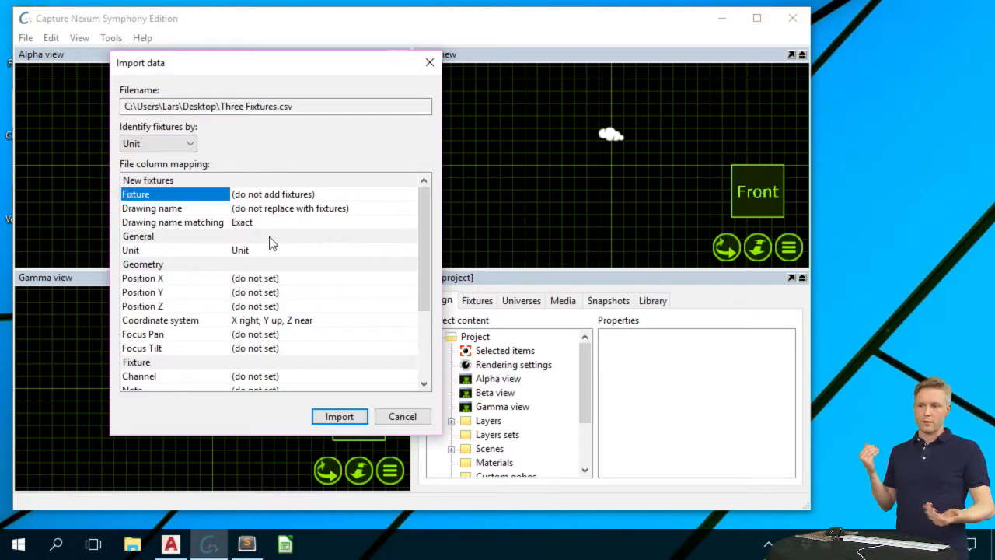
{"action": "left_click", "coordinate": [317, 194]}
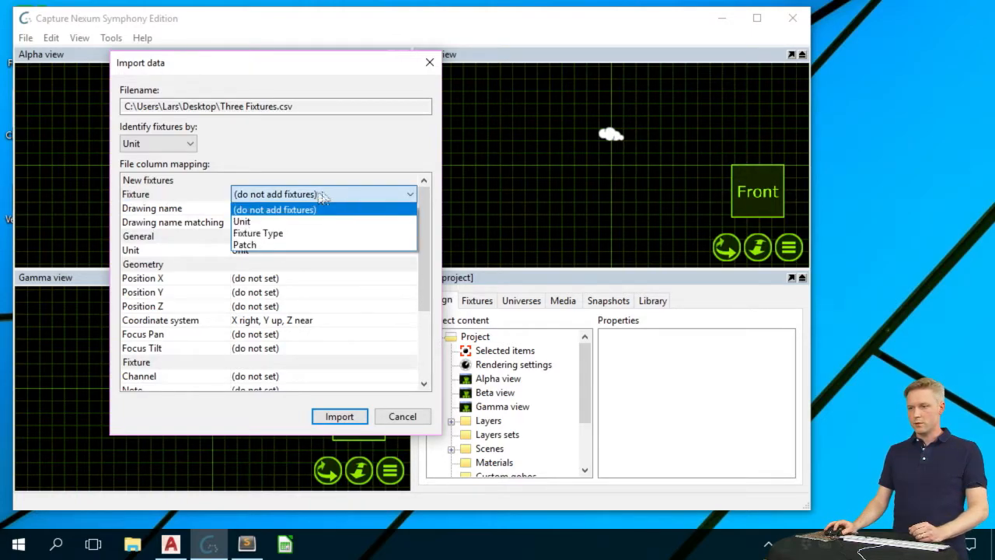
{"action": "left_click", "coordinate": [294, 233]}
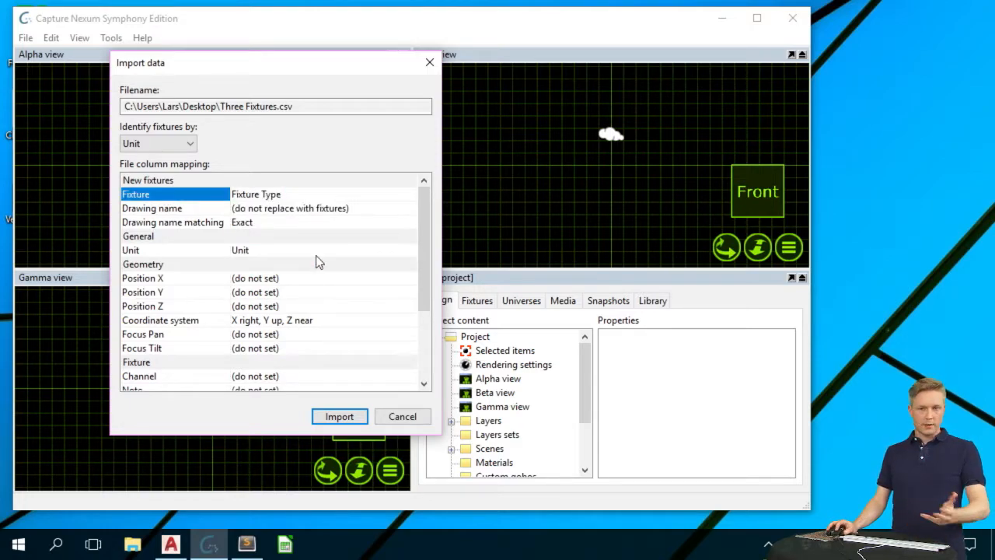
Step: Run the import, identifying "Source Four 19" as the ETC library fixture "Source Four 19° (419)", and complete it
{"action": "left_click", "coordinate": [355, 415]}
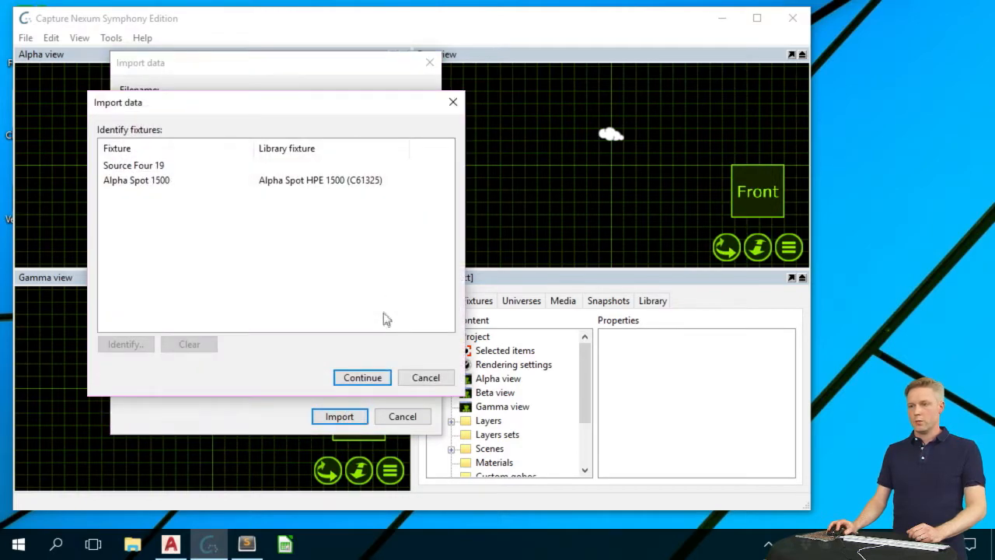
{"action": "left_click", "coordinate": [294, 169]}
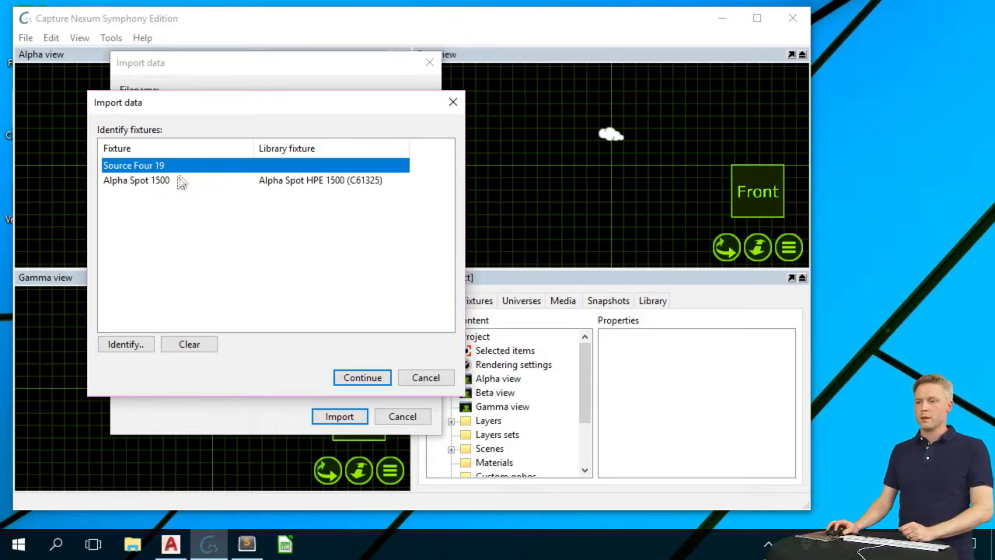
{"action": "left_click", "coordinate": [122, 347]}
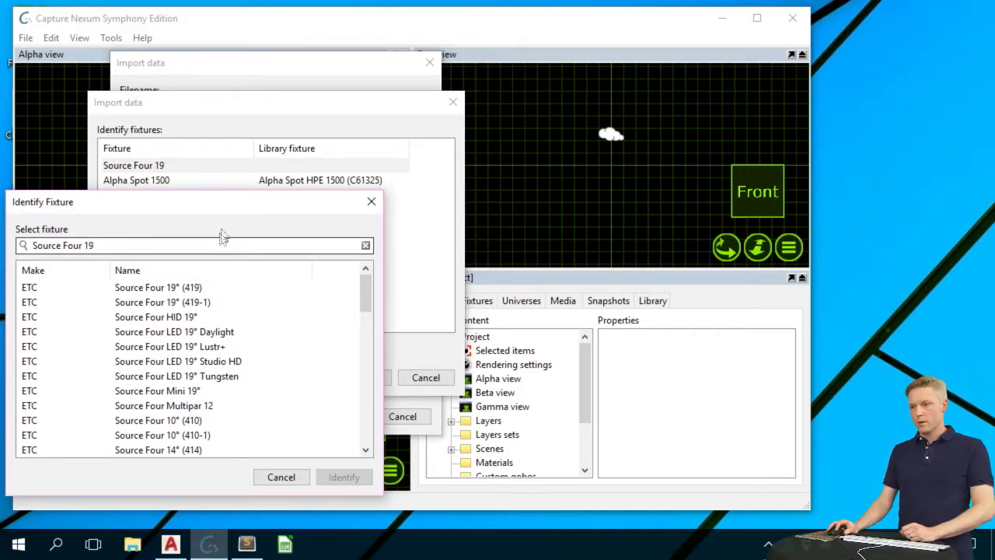
{"action": "left_click_drag", "start_coordinate": [234, 207], "coordinate": [300, 129]}
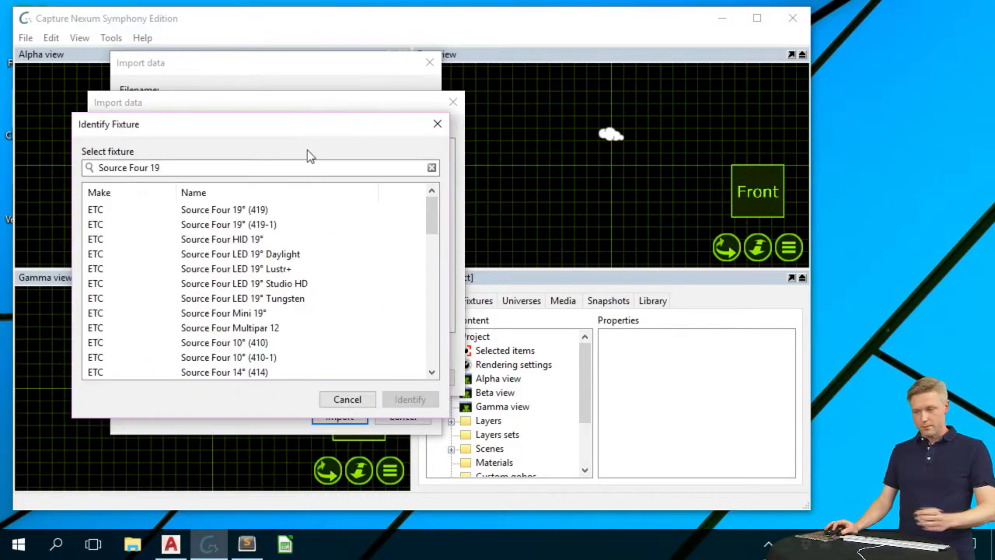
{"action": "left_click", "coordinate": [260, 210]}
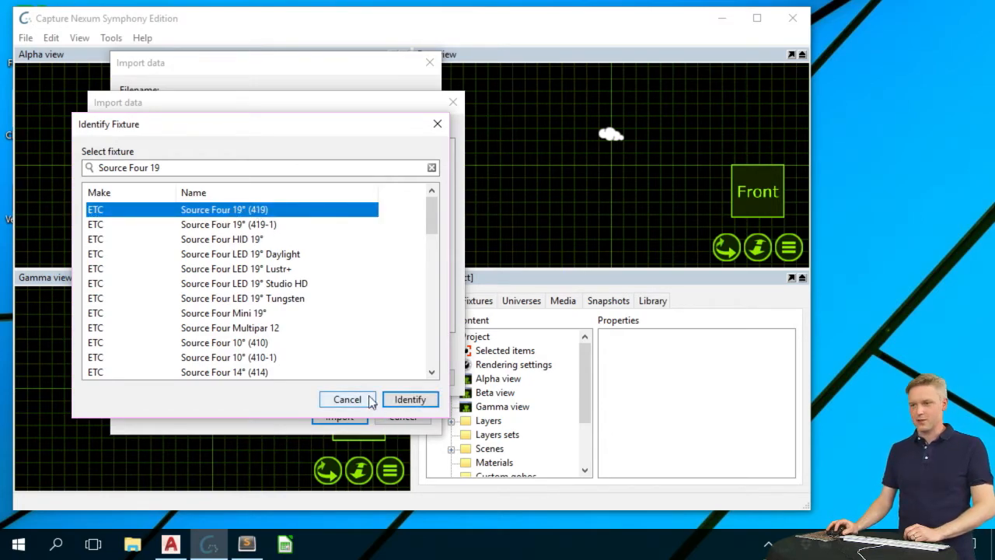
{"action": "left_click", "coordinate": [410, 400]}
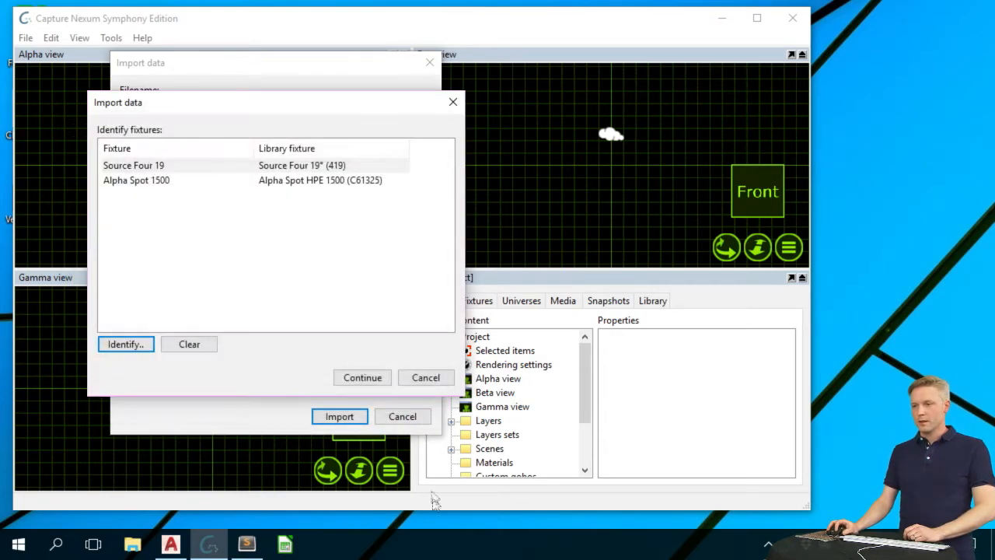
{"action": "left_click", "coordinate": [363, 379]}
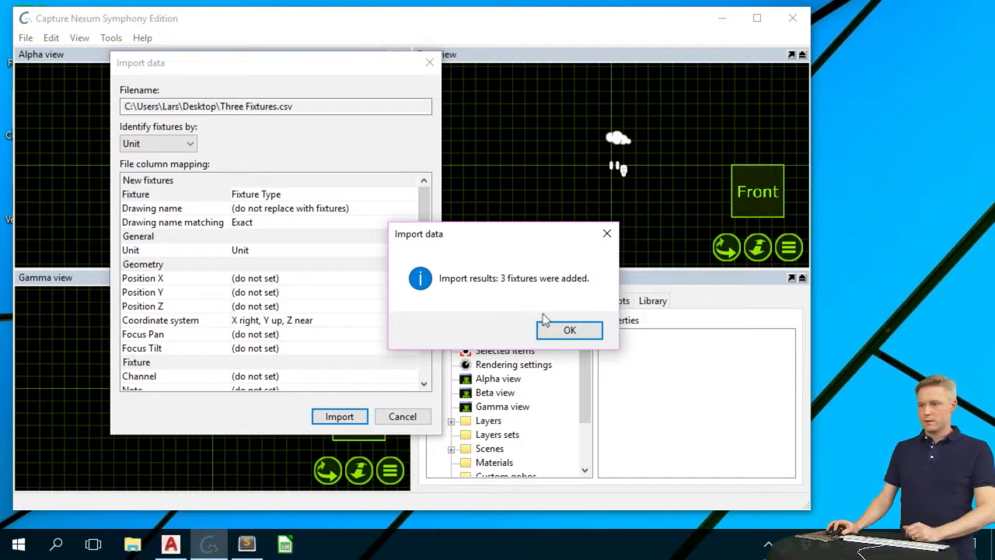
{"action": "left_click", "coordinate": [583, 333]}
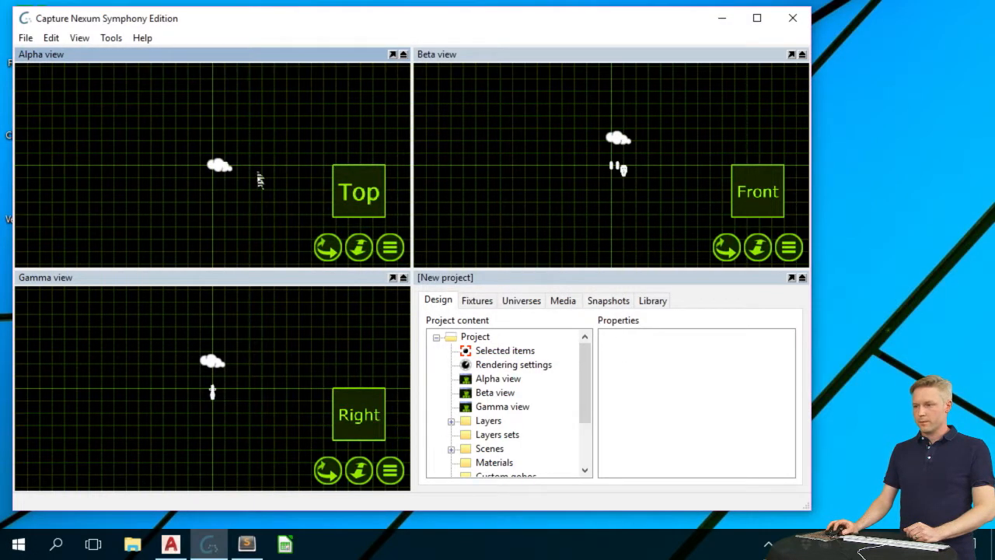
Step: Examine the imported fixtures up close in the Beta view and select unit 1 in the project fixture list
{"action": "scroll", "coordinate": [617, 176], "scroll_direction": "up", "scroll_amount": 5}
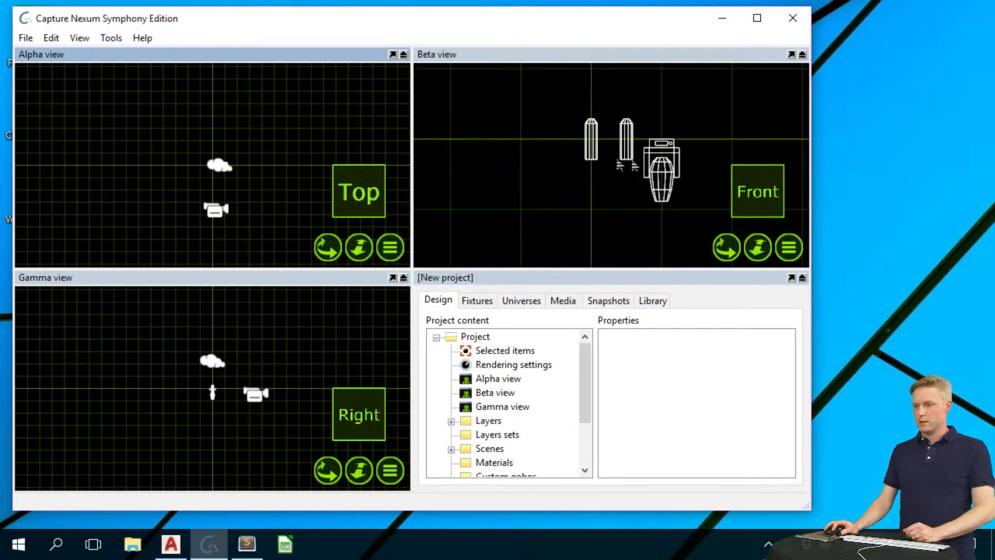
{"action": "left_click", "coordinate": [479, 301]}
{"action": "left_click", "coordinate": [566, 362]}
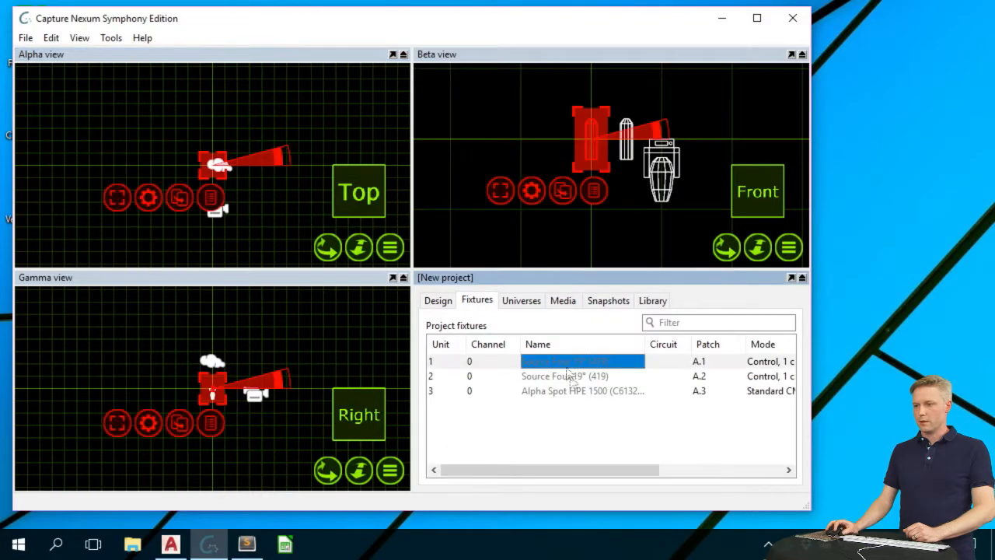
Step: Switch to Sublime Text and compare the lines of Three Fixtures.csv with the imported fixture list
{"action": "left_click", "coordinate": [244, 548]}
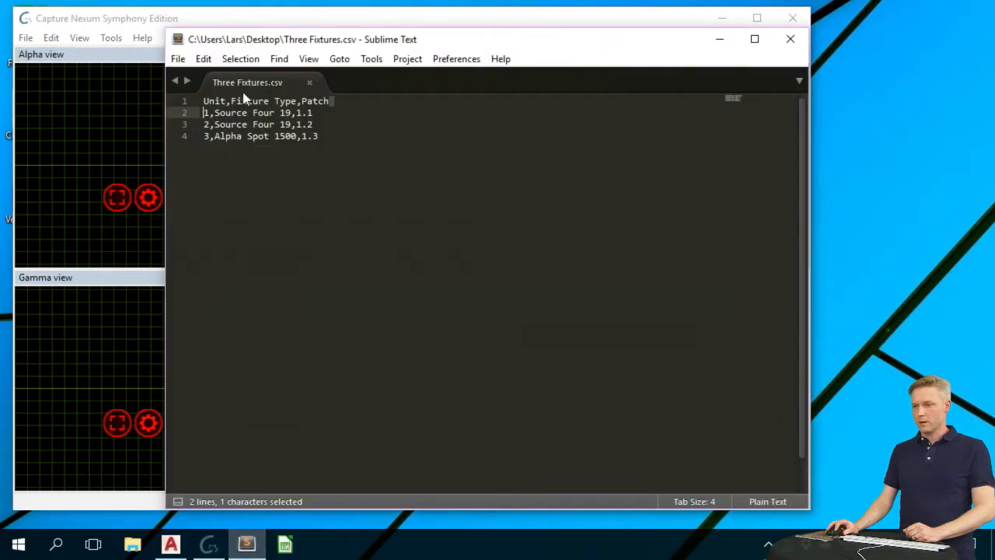
{"action": "left_click_drag", "start_coordinate": [301, 48], "coordinate": [282, 427]}
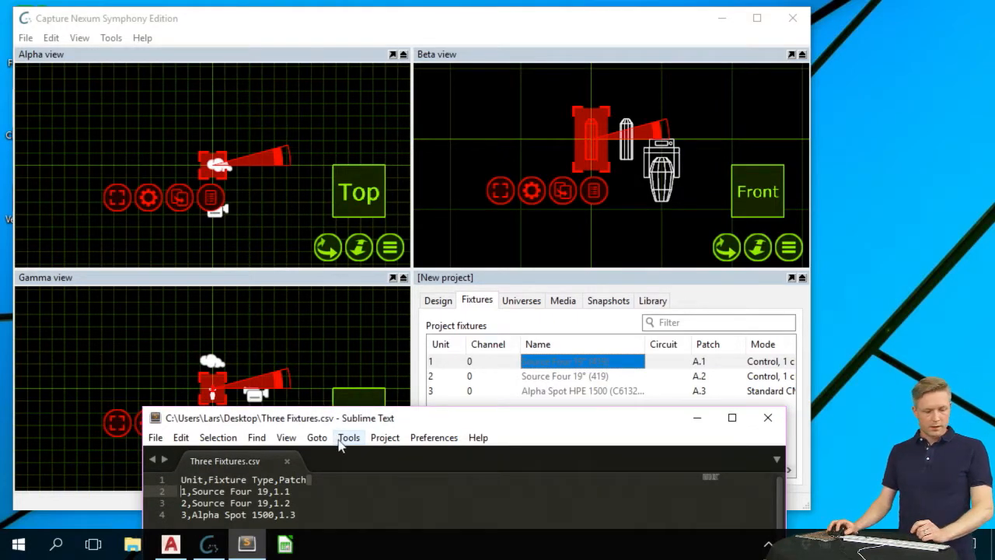
{"action": "left_click_drag", "start_coordinate": [367, 418], "coordinate": [409, 149]}
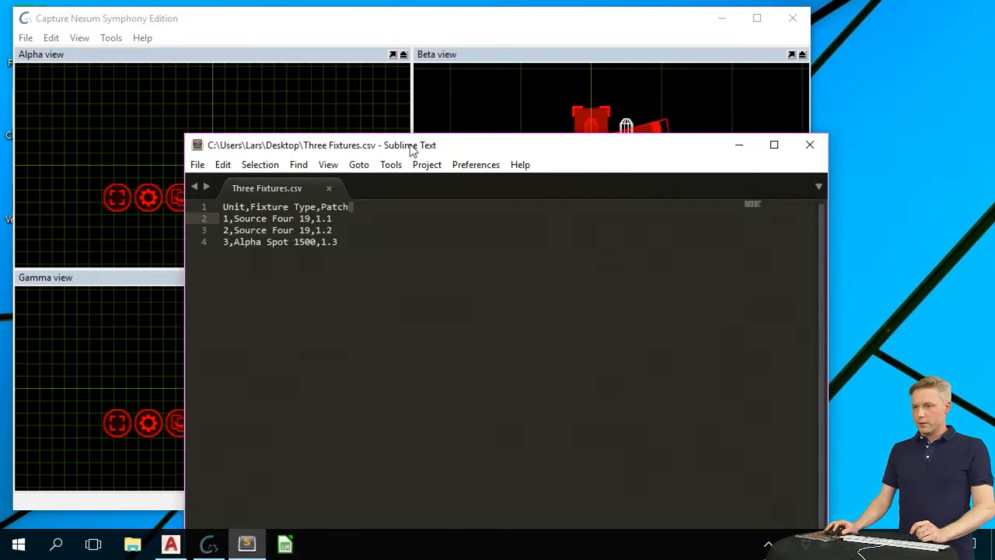
Step: Minimize Capture and open the desktop file Three Fixtures.csv in LibreOffice Calc with Comma instead of Tab as the separator
{"action": "left_click", "coordinate": [721, 19]}
{"action": "left_click", "coordinate": [722, 19]}
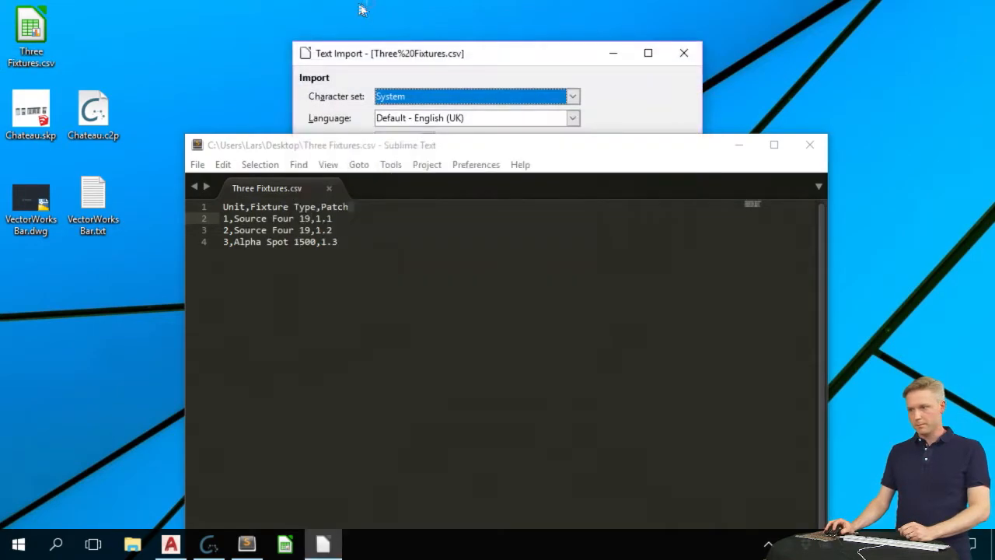
{"action": "left_click", "coordinate": [416, 51]}
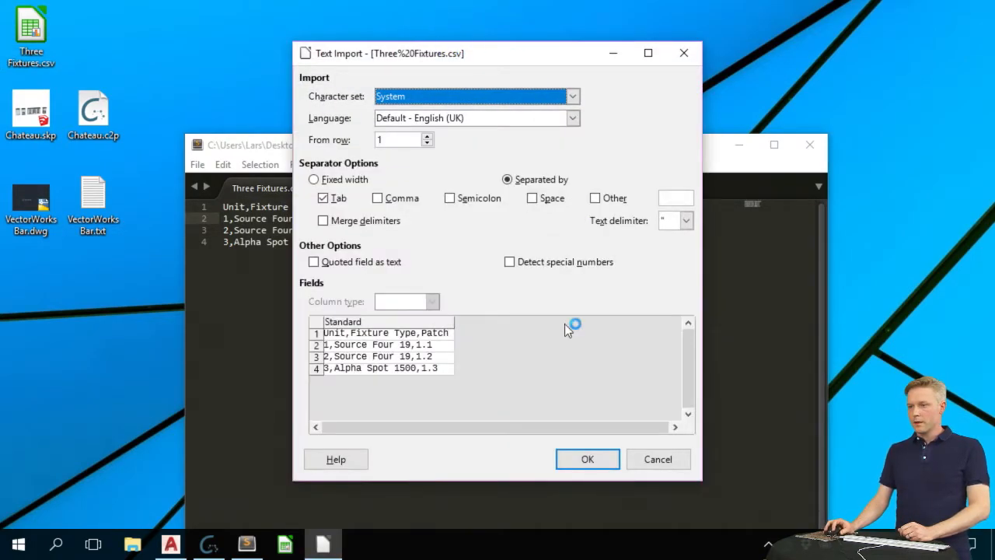
{"action": "left_click", "coordinate": [342, 200]}
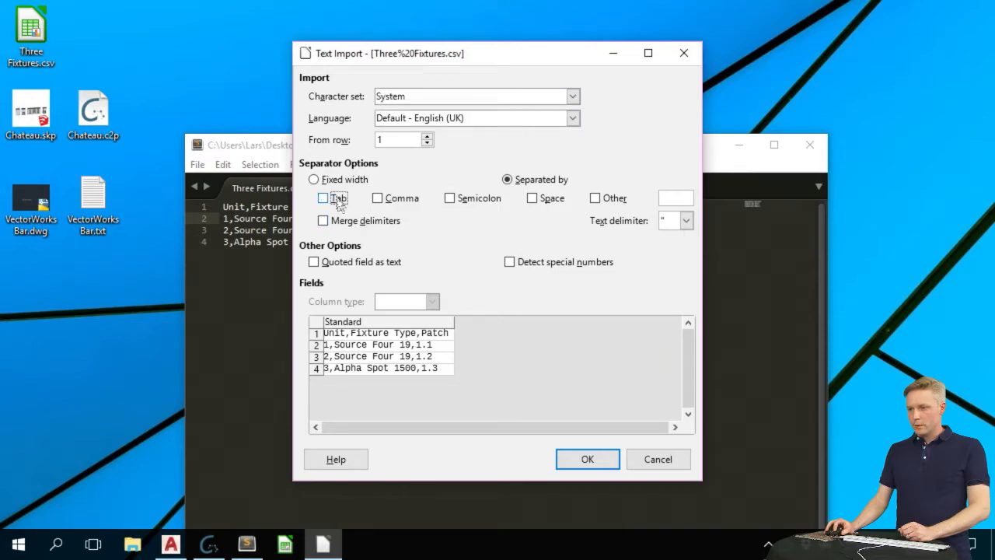
{"action": "left_click", "coordinate": [386, 201]}
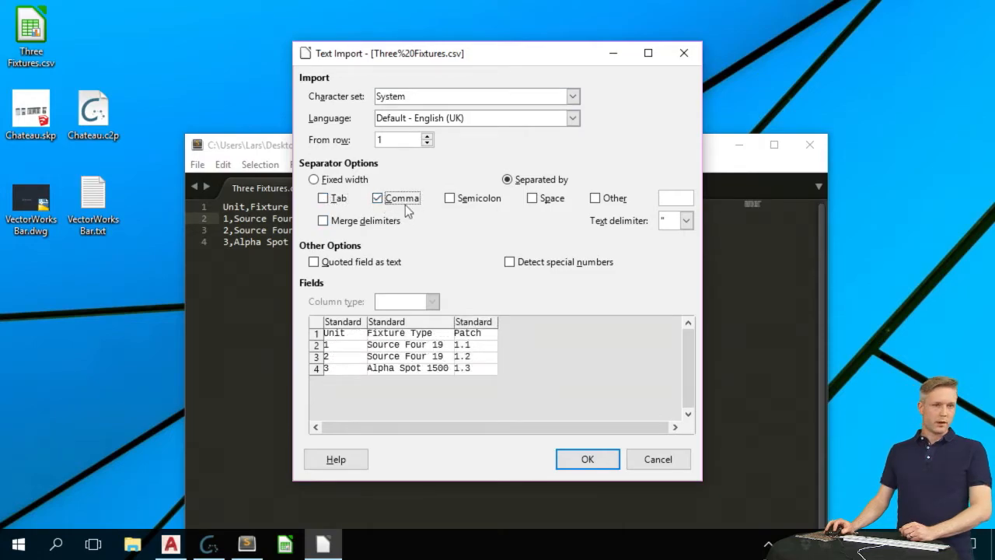
{"action": "left_click", "coordinate": [598, 463]}
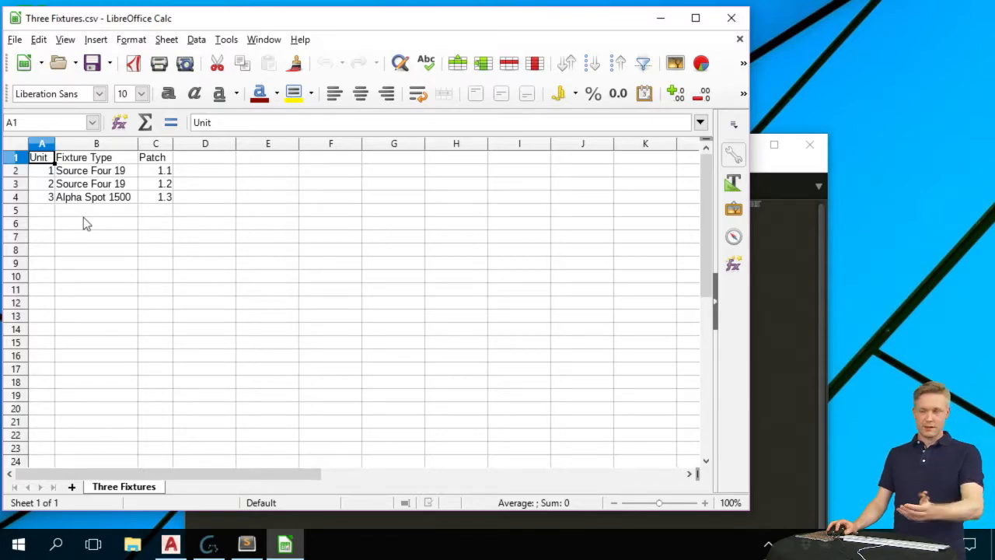
Step: Compare the raw text in Sublime Text with the spreadsheet, close the text editor and select cell B5 in LibreOffice Calc
{"action": "left_click", "coordinate": [784, 303]}
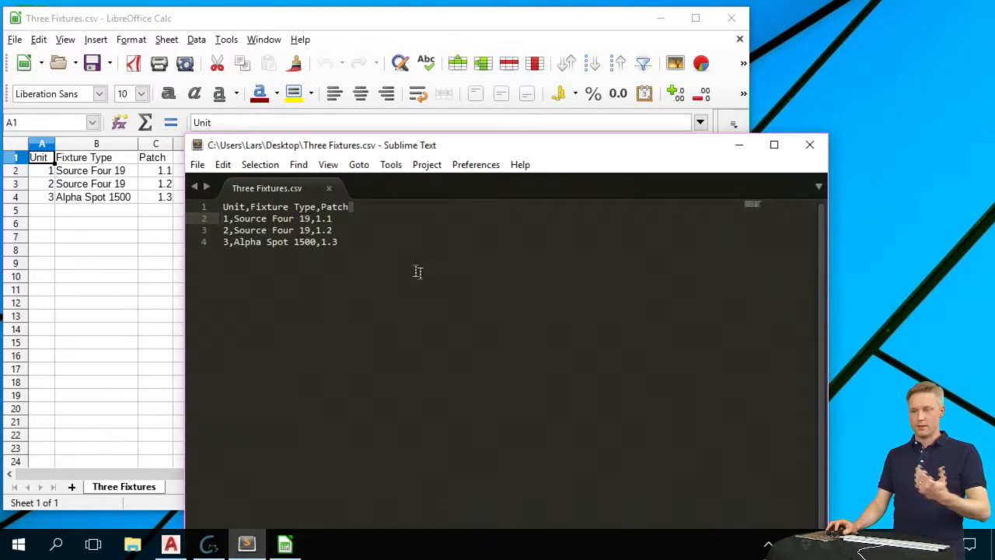
{"action": "left_click", "coordinate": [337, 243]}
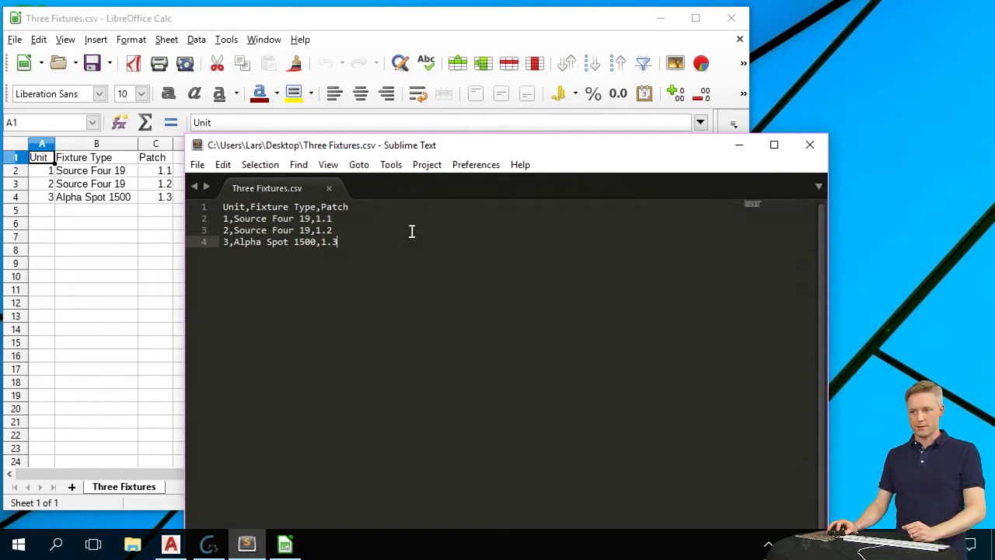
{"action": "left_click", "coordinate": [809, 146]}
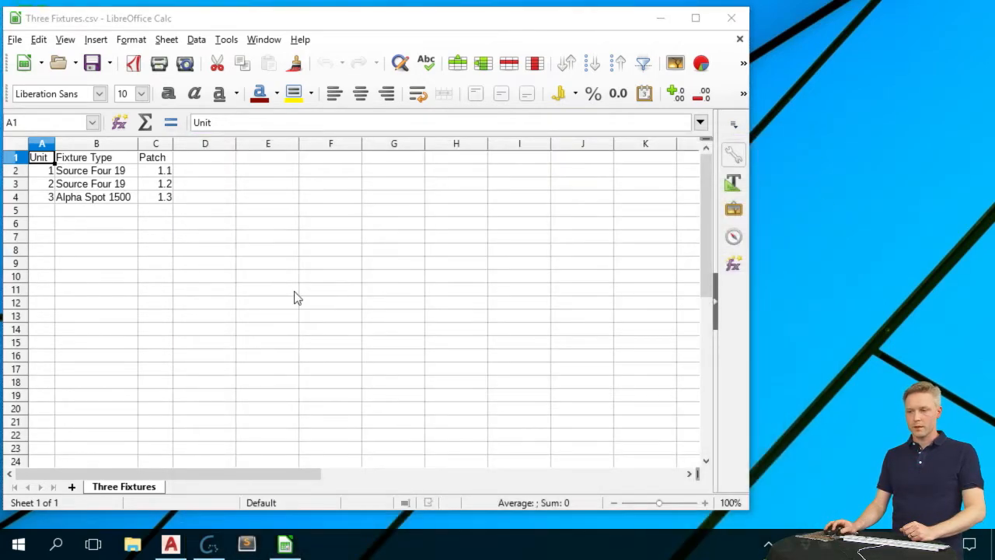
{"action": "left_click", "coordinate": [110, 211]}
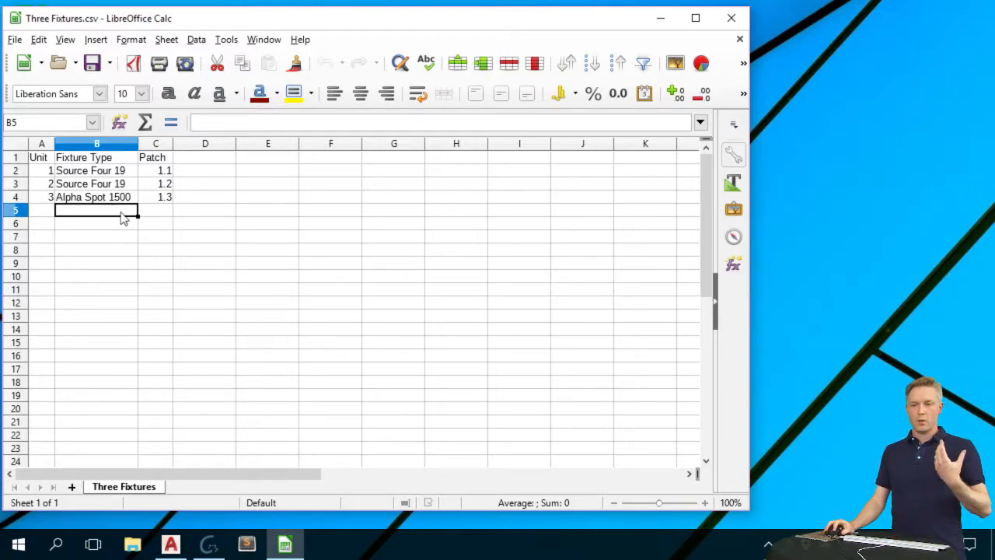
Step: Switch to Capture Nexum and set the channel of unit 1 to 10 in the project fixture list
{"action": "left_click", "coordinate": [208, 544]}
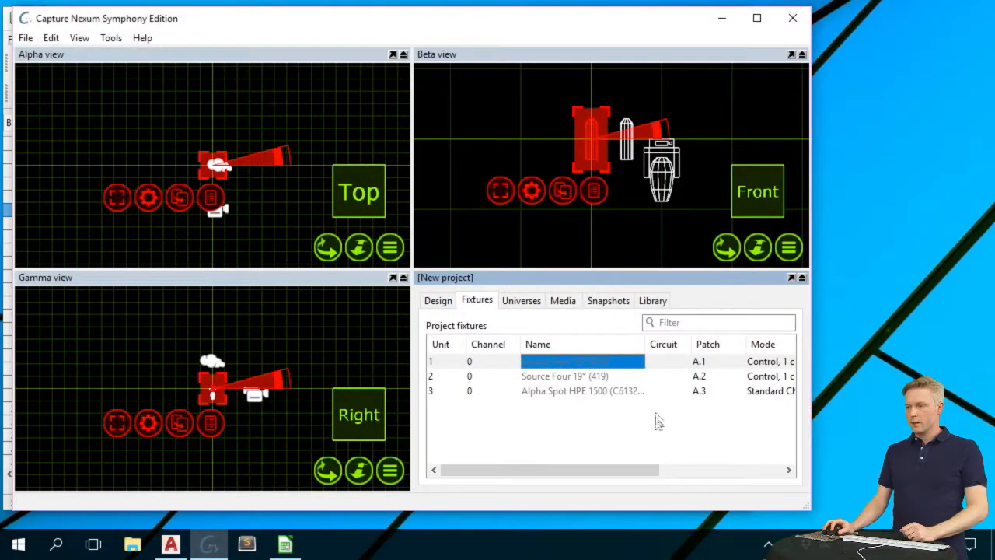
{"action": "left_click", "coordinate": [626, 378]}
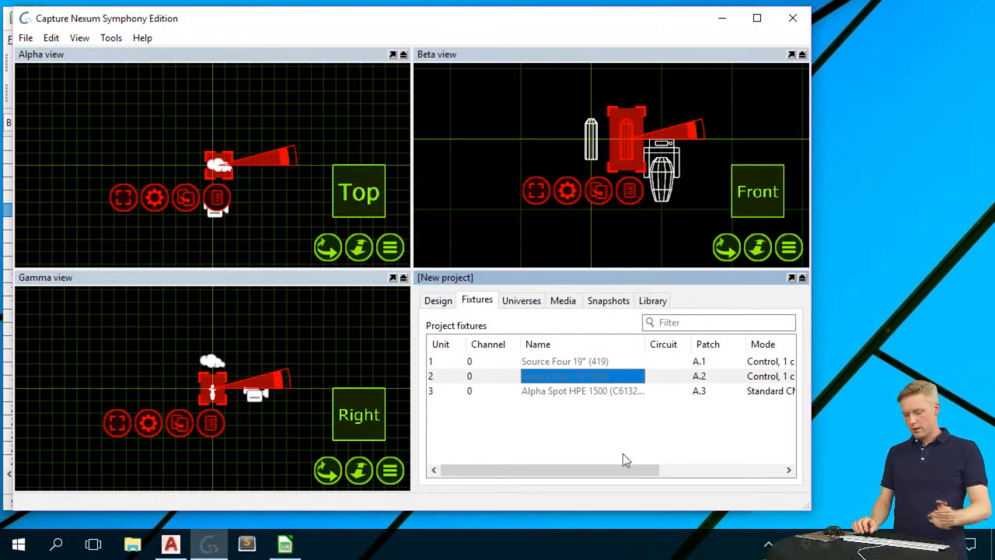
{"action": "key", "text": "Left"}
{"action": "key", "text": "Left"}
{"action": "key", "text": "Up"}
{"action": "key", "text": "Right"}
{"action": "key", "text": "F2"}
{"action": "key", "text": "Return"}
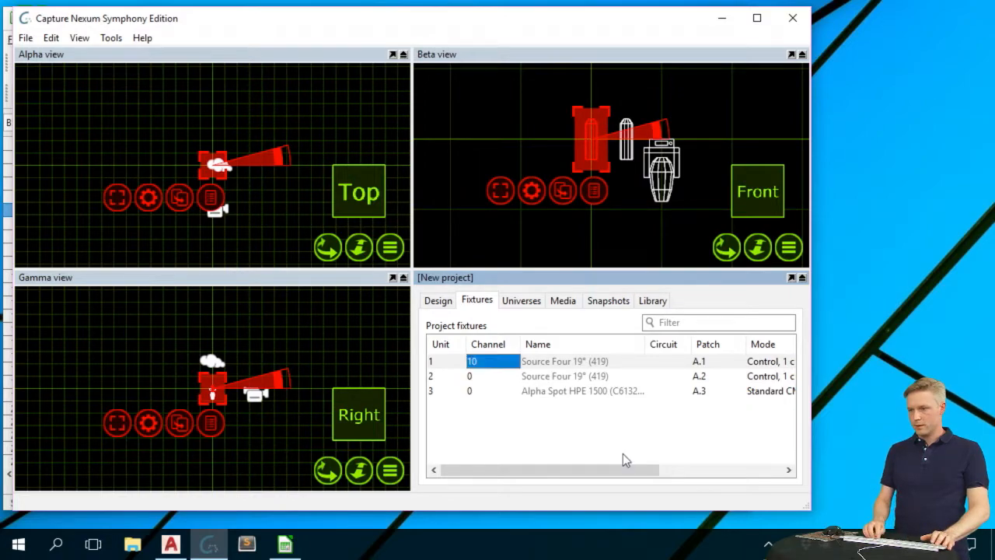
Step: Set the channel of unit 2 to 11 and the channel of unit 3 to 12 in the project fixture list
{"action": "key", "text": "Down"}
{"action": "key", "text": "Return"}
{"action": "type", "text": "11"}
{"action": "key", "text": "Return"}
{"action": "key", "text": "Down"}
{"action": "key", "text": "Return"}
{"action": "type", "text": "12"}
{"action": "key", "text": "Return"}
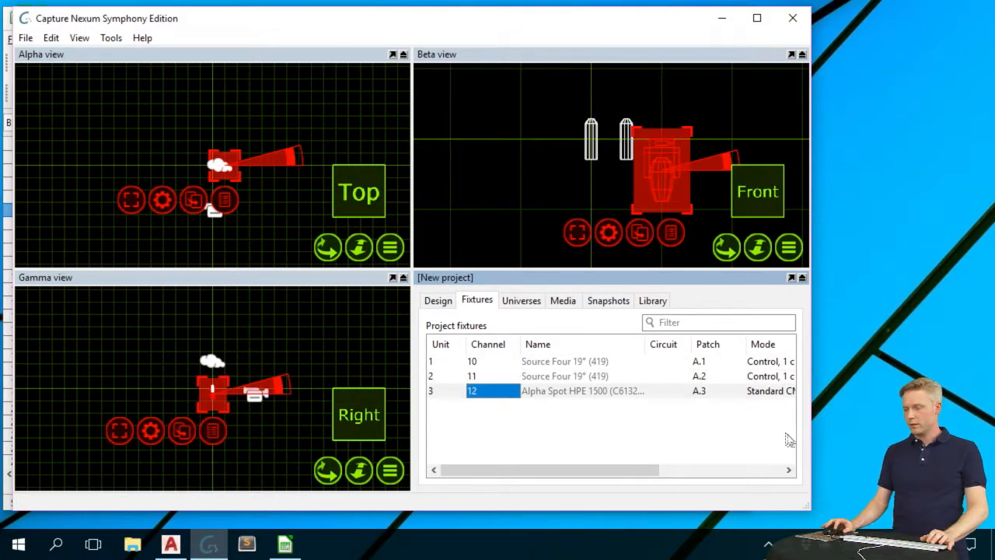
Step: Set the circuits of units 1, 2 and 3 to 101, 102 and 103, and deselect the fixtures
{"action": "key", "text": "Right"}
{"action": "key", "text": "Right"}
{"action": "key", "text": "Up"}
{"action": "key", "text": "Up"}
{"action": "key", "text": "Return"}
{"action": "type", "text": "101"}
{"action": "key", "text": "Return"}
{"action": "key", "text": "Down"}
{"action": "key", "text": "Return"}
{"action": "type", "text": "102"}
{"action": "key", "text": "Return"}
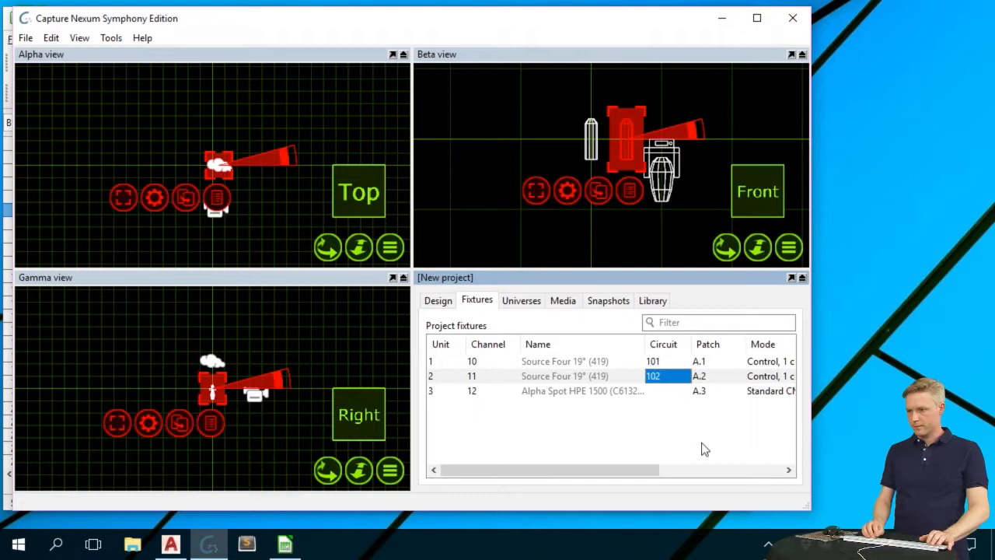
{"action": "key", "text": "Down"}
{"action": "key", "text": "Return"}
{"action": "type", "text": "103"}
{"action": "key", "text": "Return"}
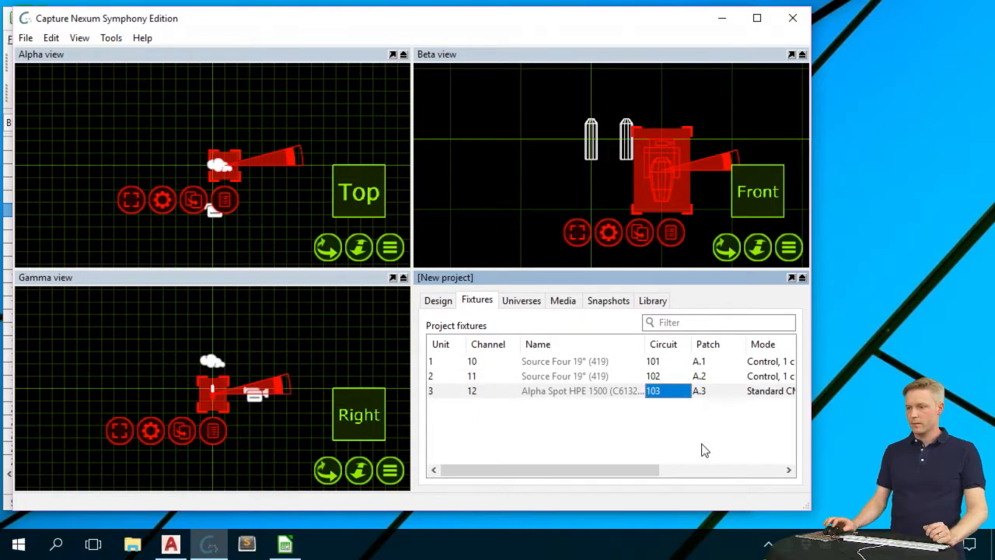
{"action": "left_click", "coordinate": [137, 98]}
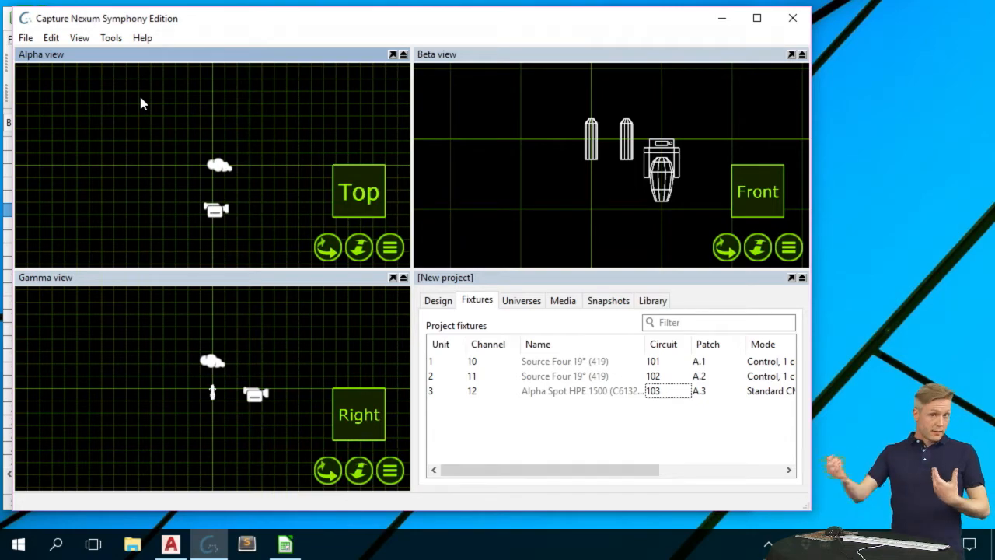
Step: Minimize the AutoCAD window and dismiss its error message
{"action": "left_click", "coordinate": [26, 38]}
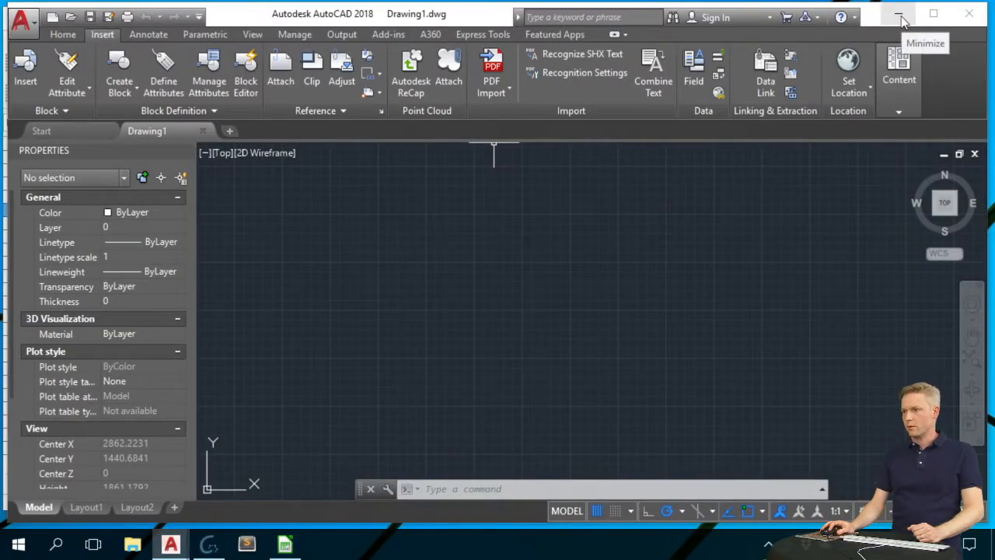
{"action": "left_click", "coordinate": [902, 19]}
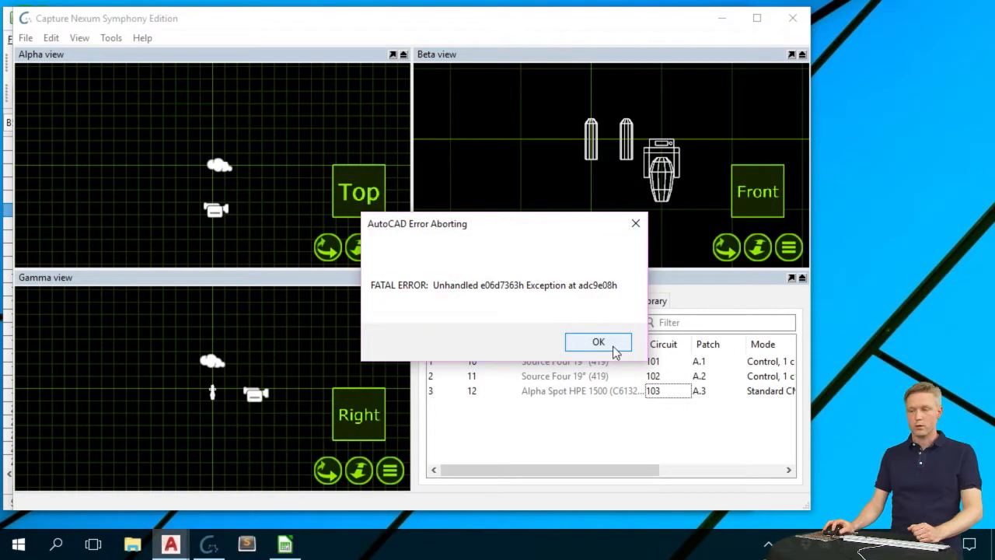
{"action": "left_click", "coordinate": [597, 347]}
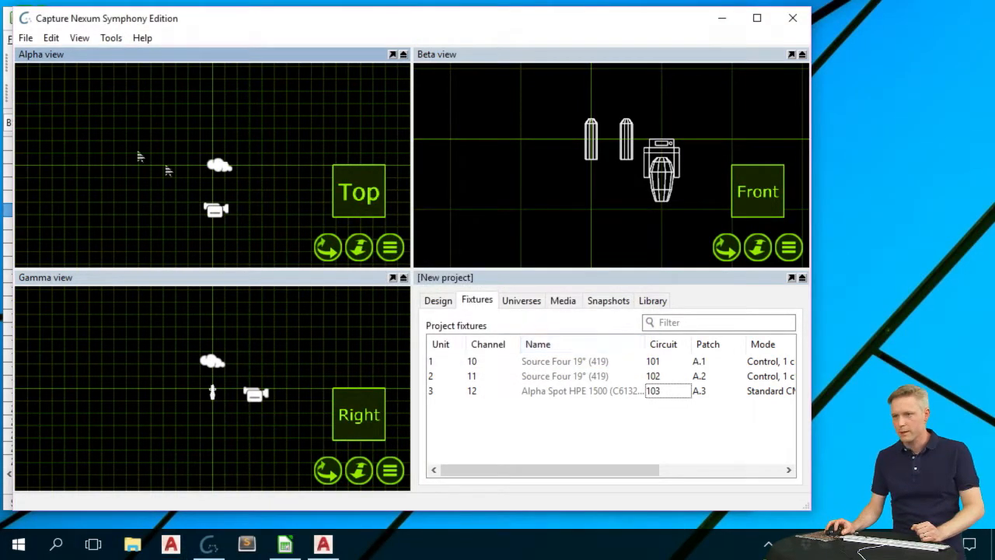
Step: Export the project data to the desktop as a CSV file named Three Fixtures, Revised
{"action": "left_click", "coordinate": [25, 38]}
{"action": "mouse_move", "coordinate": [49, 37]}
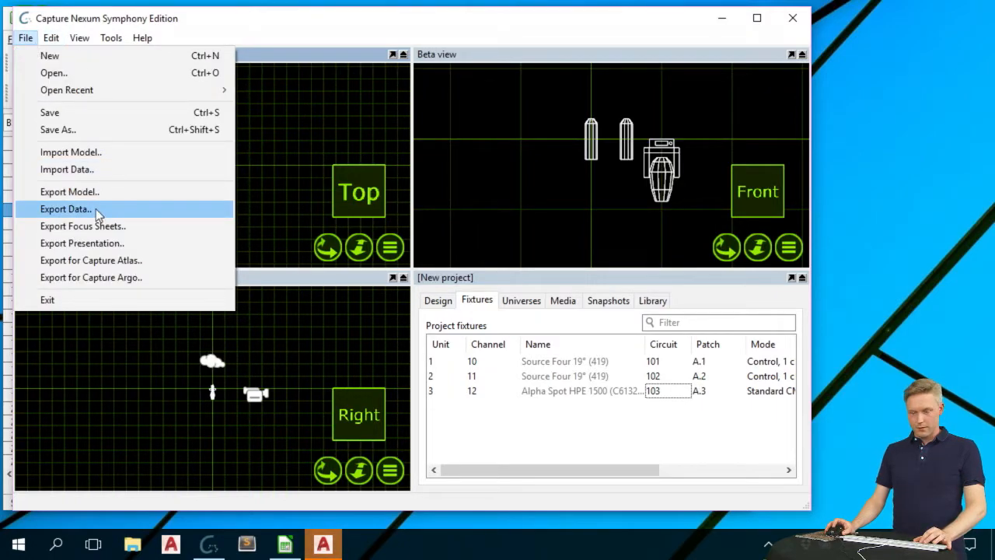
{"action": "left_click", "coordinate": [95, 208]}
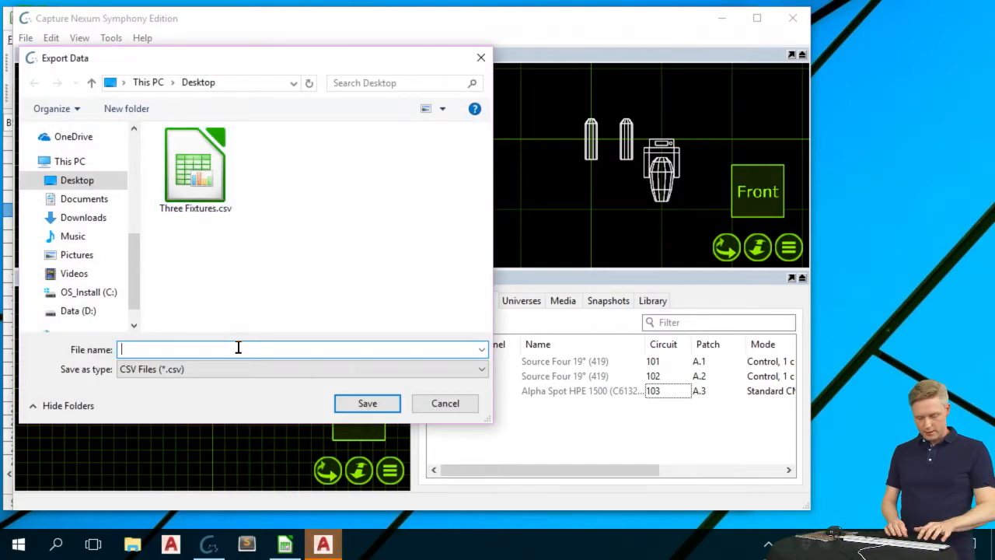
{"action": "type", "text": "Three Fixtures"}
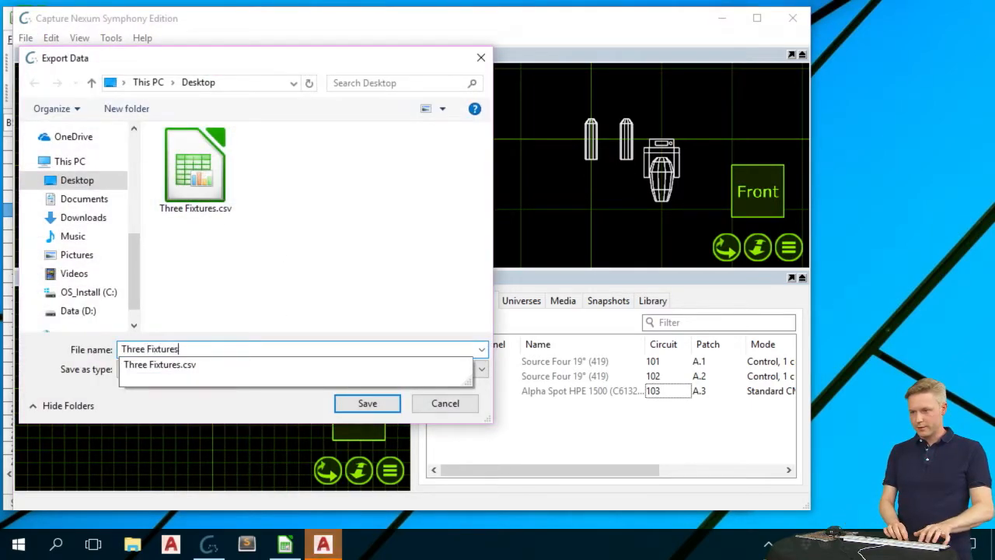
{"action": "type", "text": ", RE"}
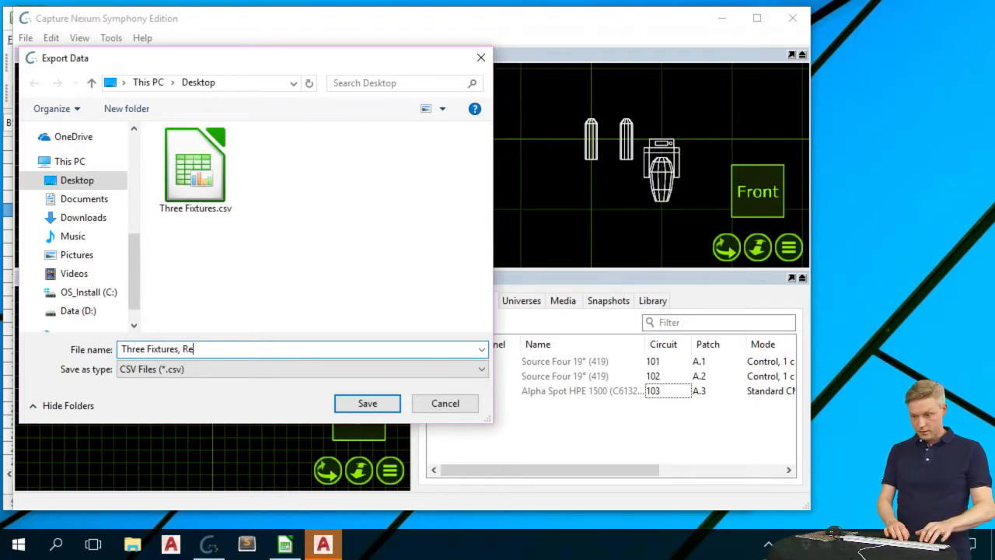
{"action": "key", "text": "Return"}
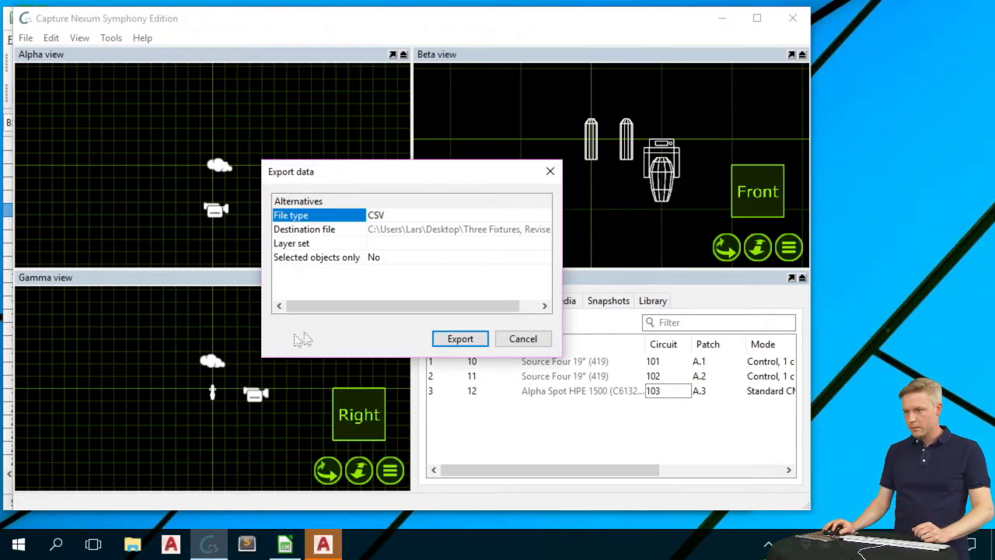
{"action": "left_click", "coordinate": [460, 339]}
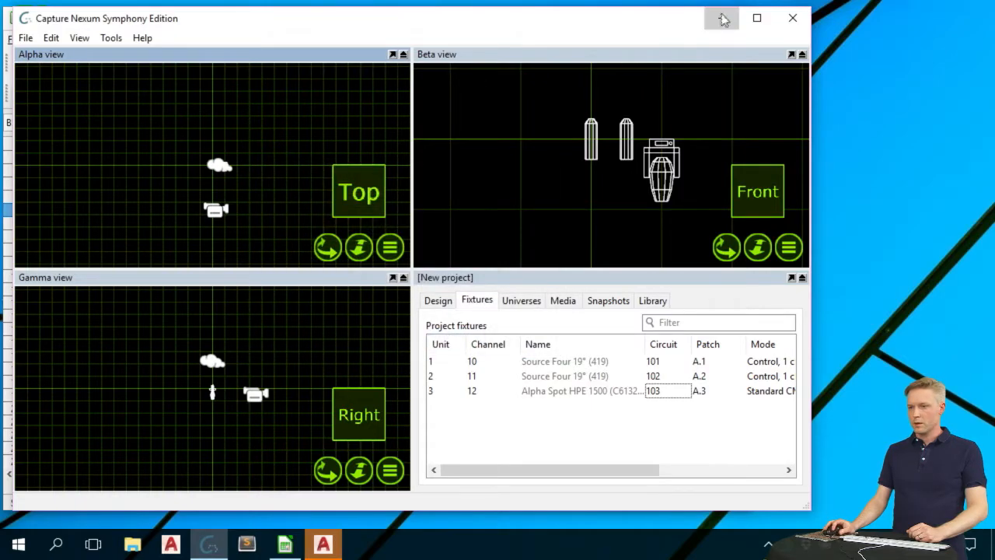
Step: Minimize Capture and LibreOffice Calc, and close the AutoCAD error report without sending it
{"action": "left_click", "coordinate": [723, 19]}
{"action": "left_click", "coordinate": [657, 47]}
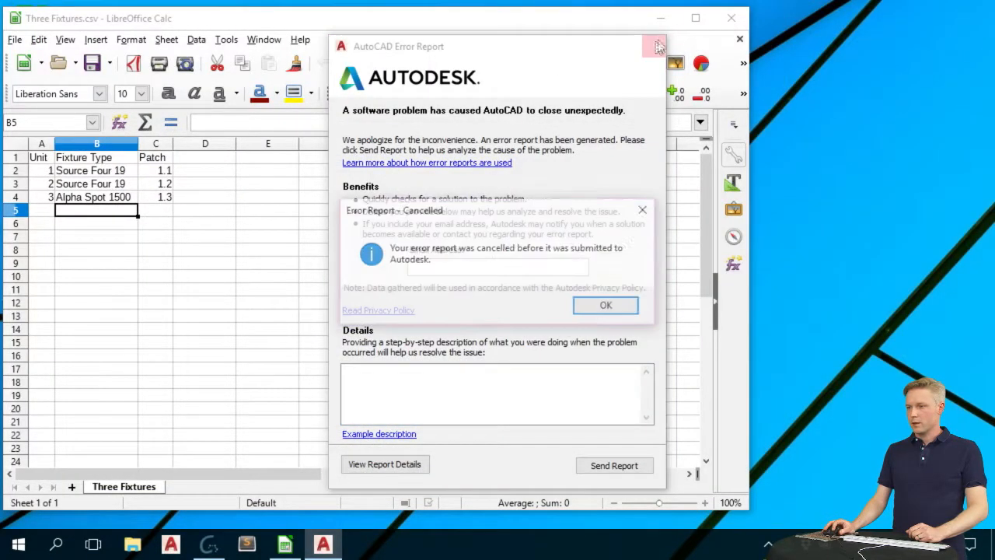
{"action": "left_click", "coordinate": [629, 304]}
{"action": "left_click", "coordinate": [661, 19]}
Step: Move Three Fixtures.csv aside and open the desktop file Three Fixtures, Revised.csv in LibreOffice Calc with Tab instead of Comma as separator and Unicode (UTF-8) encoding
{"action": "left_click_drag", "start_coordinate": [31, 35], "coordinate": [270, 290]}
{"action": "left_click", "coordinate": [31, 283]}
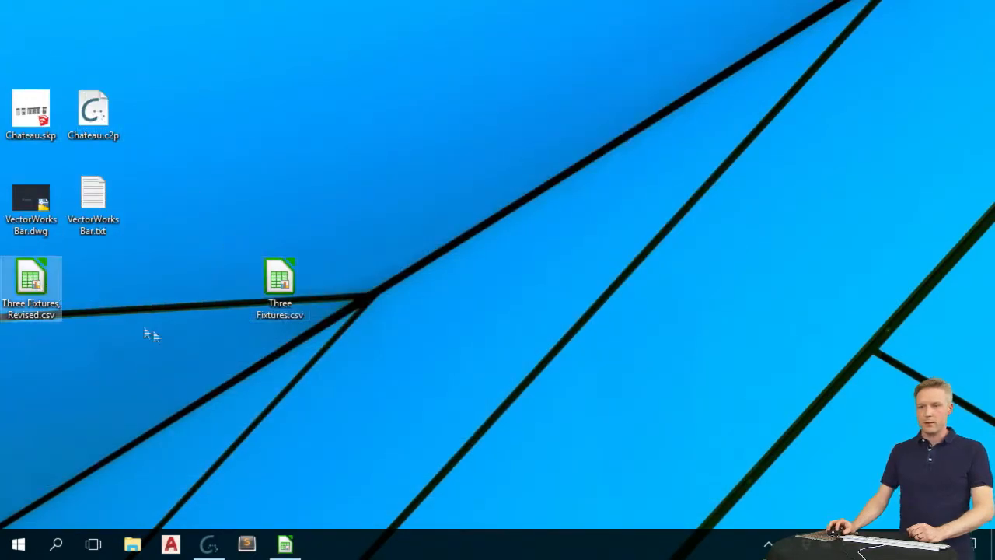
{"action": "double_click", "coordinate": [41, 287]}
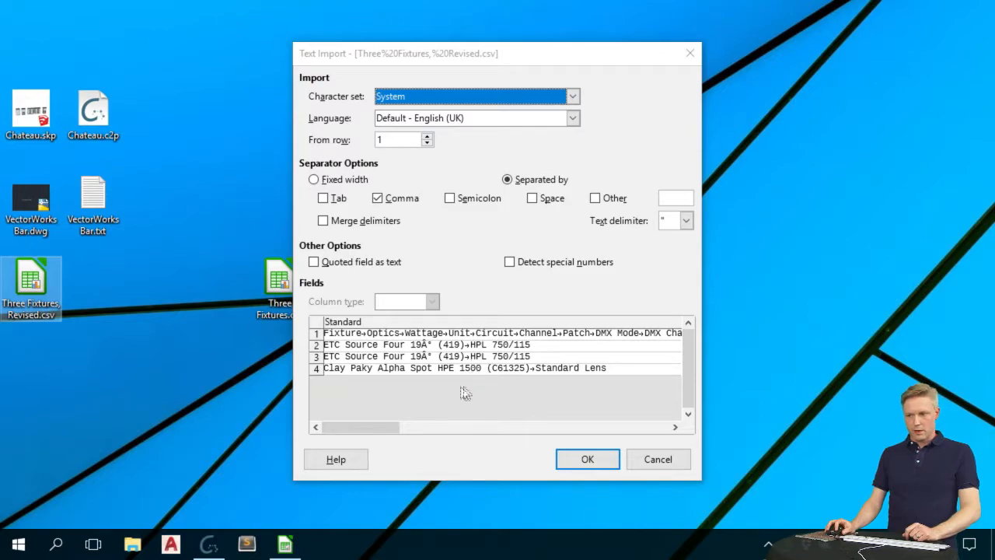
{"action": "left_click", "coordinate": [378, 198]}
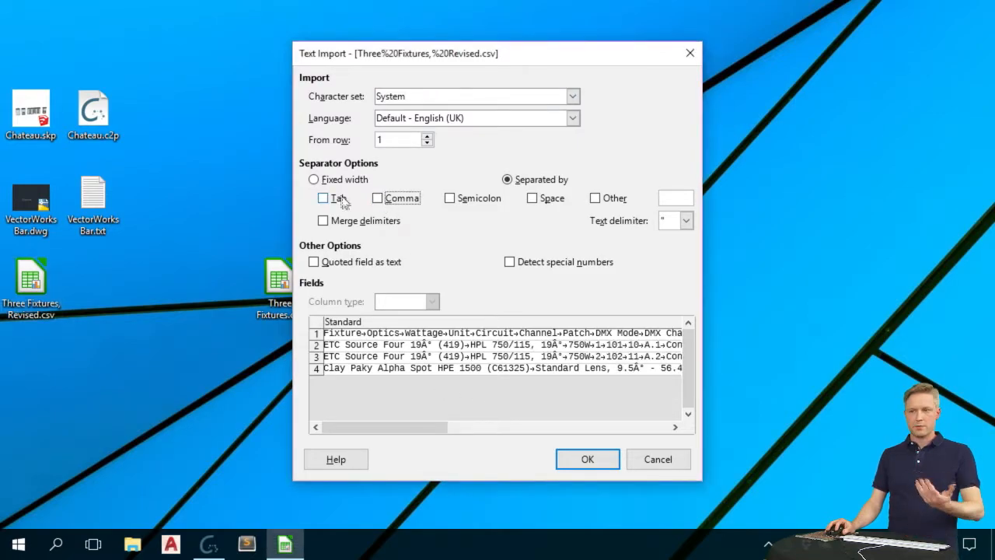
{"action": "left_click", "coordinate": [328, 200]}
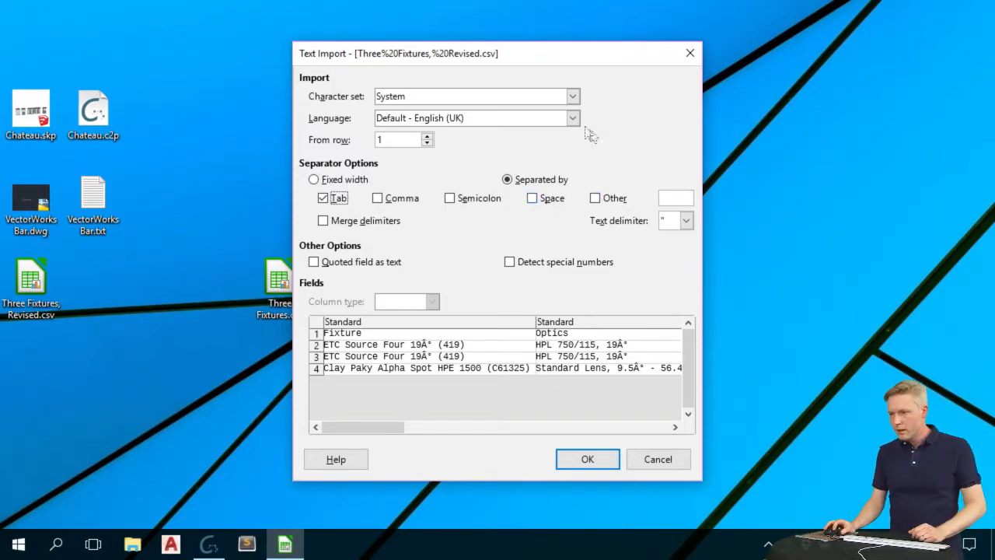
{"action": "left_click", "coordinate": [542, 95]}
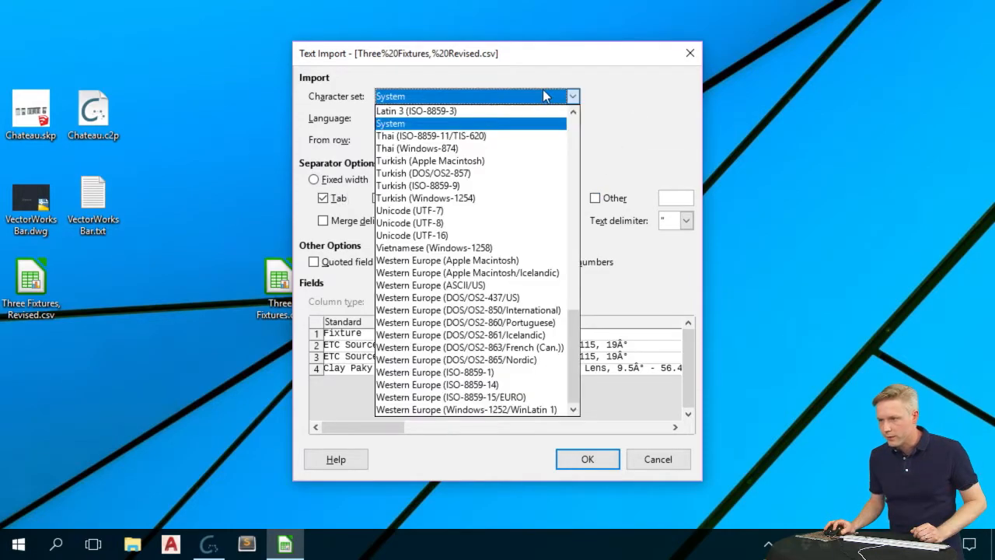
{"action": "left_click", "coordinate": [473, 223]}
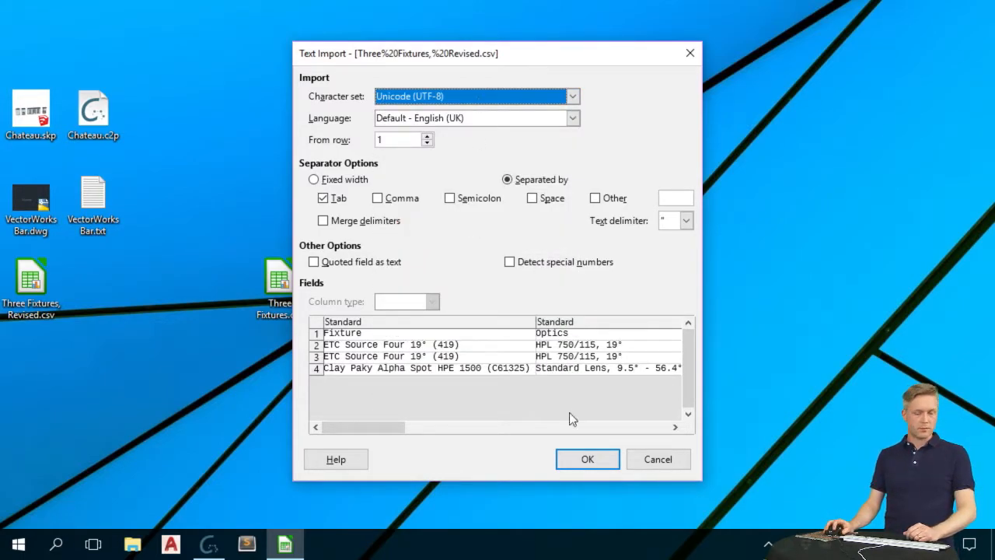
{"action": "left_click", "coordinate": [588, 461]}
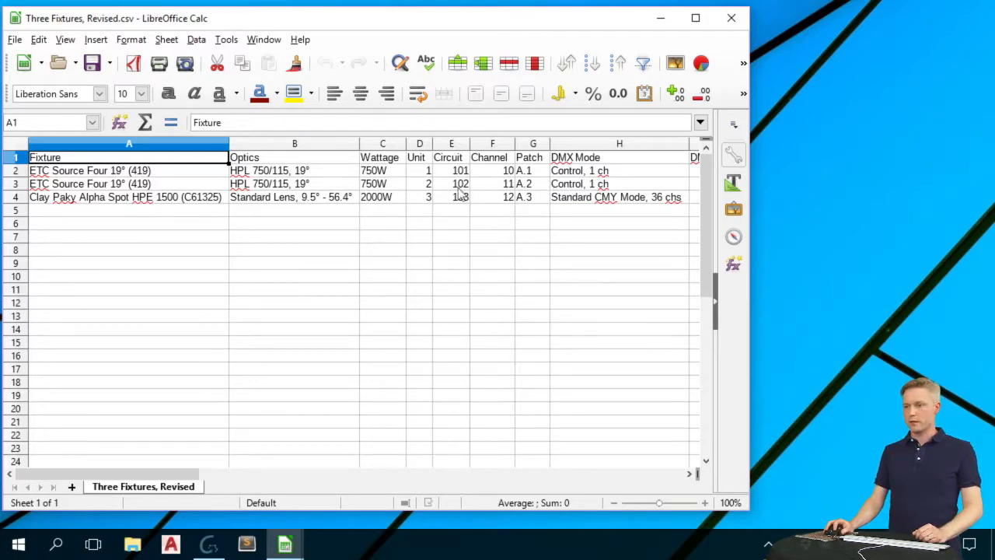
Step: Examine the exported Unit, Circuit, Channel and Patch columns and the position and focus columns further along the sheet
{"action": "left_click", "coordinate": [422, 161]}
{"action": "left_click", "coordinate": [452, 161]}
{"action": "left_click", "coordinate": [493, 160]}
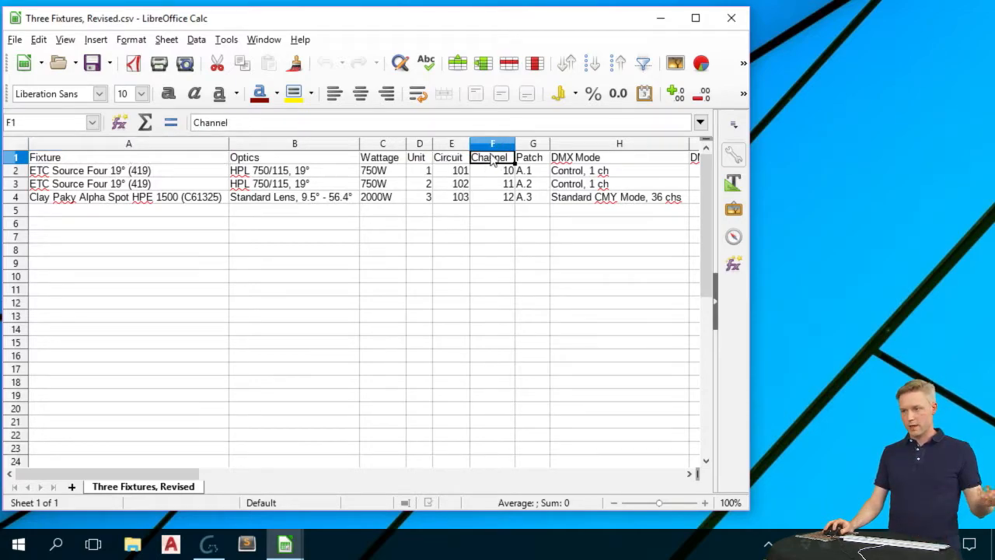
{"action": "left_click", "coordinate": [540, 162]}
{"action": "left_click_drag", "start_coordinate": [186, 480], "coordinate": [443, 474]}
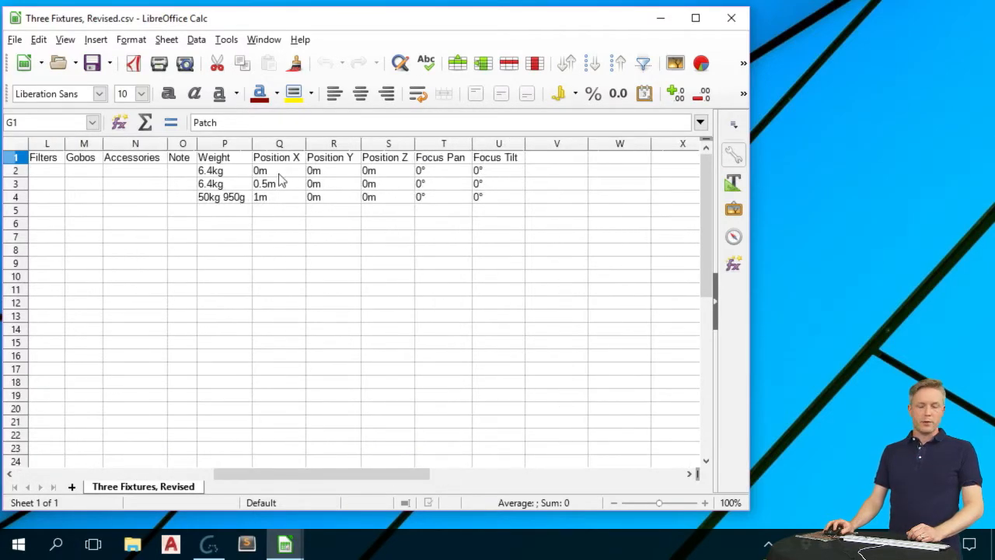
{"action": "left_click_drag", "start_coordinate": [344, 480], "coordinate": [111, 443]}
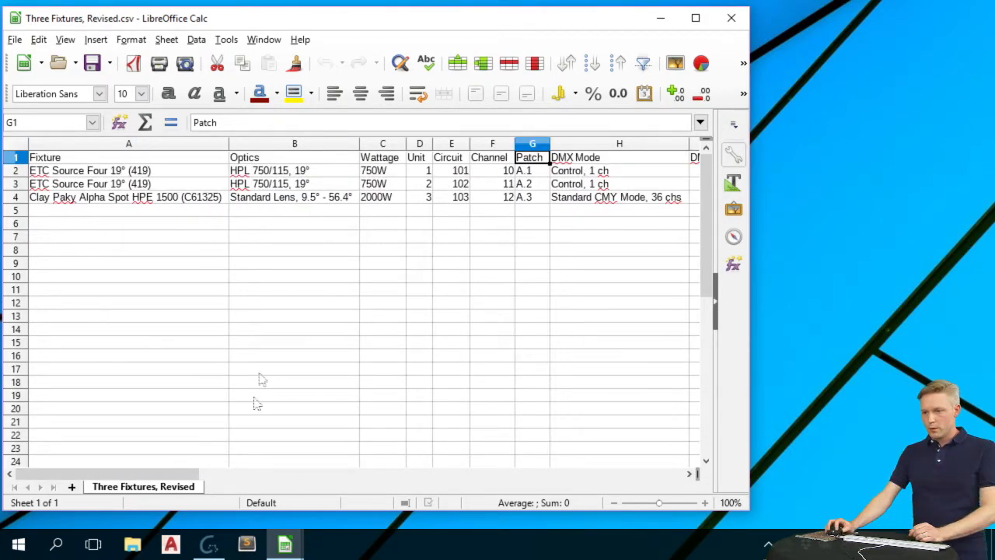
Step: Move the Capture window aside and, in the LibreOffice Calc sheet, set the circuits of units 1, 2 and 3 to 201, 203 and 204
{"action": "left_click", "coordinate": [209, 544]}
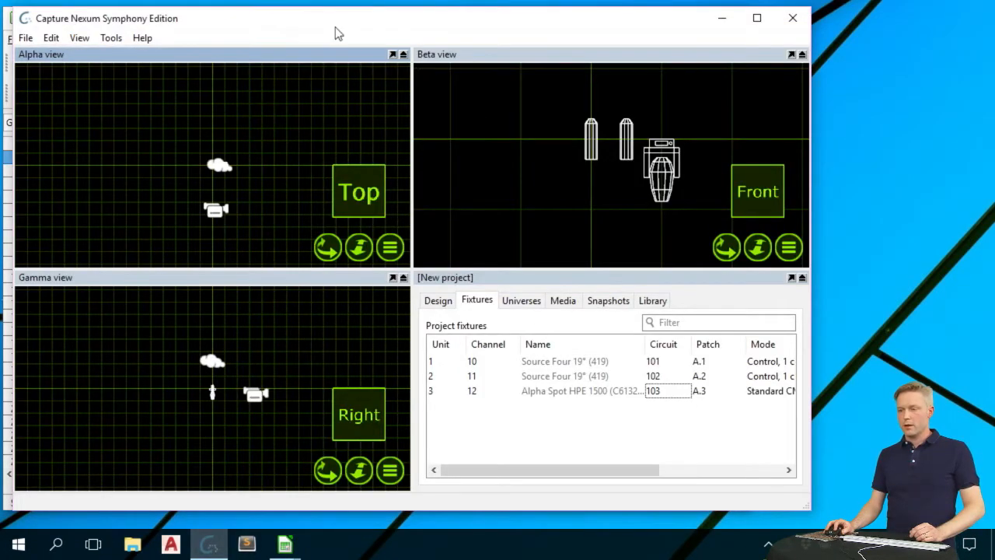
{"action": "left_click_drag", "start_coordinate": [339, 34], "coordinate": [394, 37]}
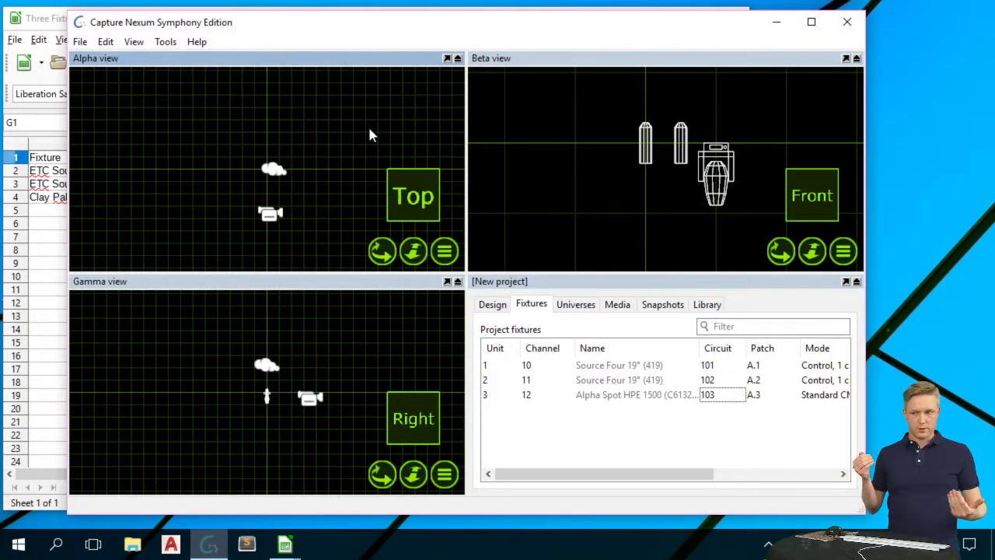
{"action": "left_click", "coordinate": [48, 20]}
{"action": "left_click", "coordinate": [427, 176]}
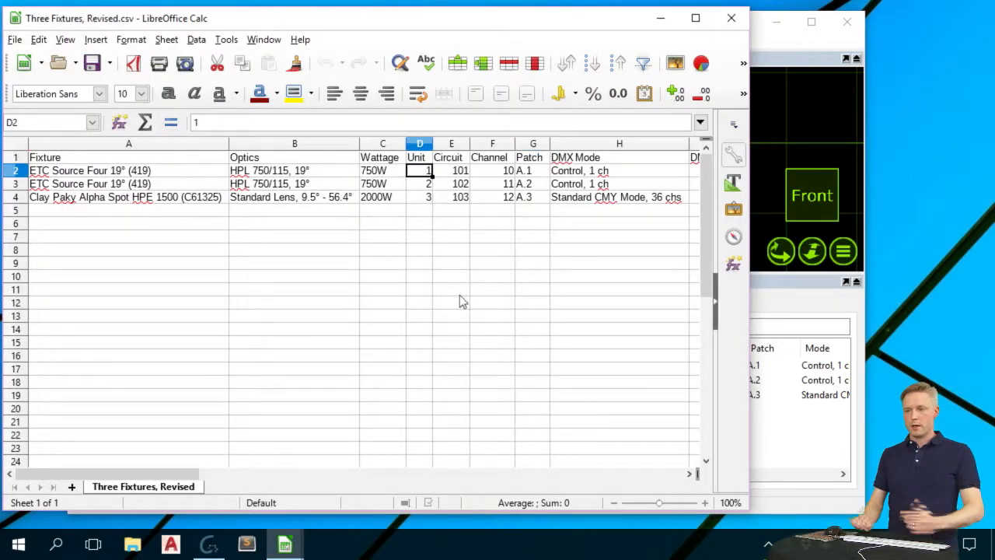
{"action": "key", "text": "Right"}
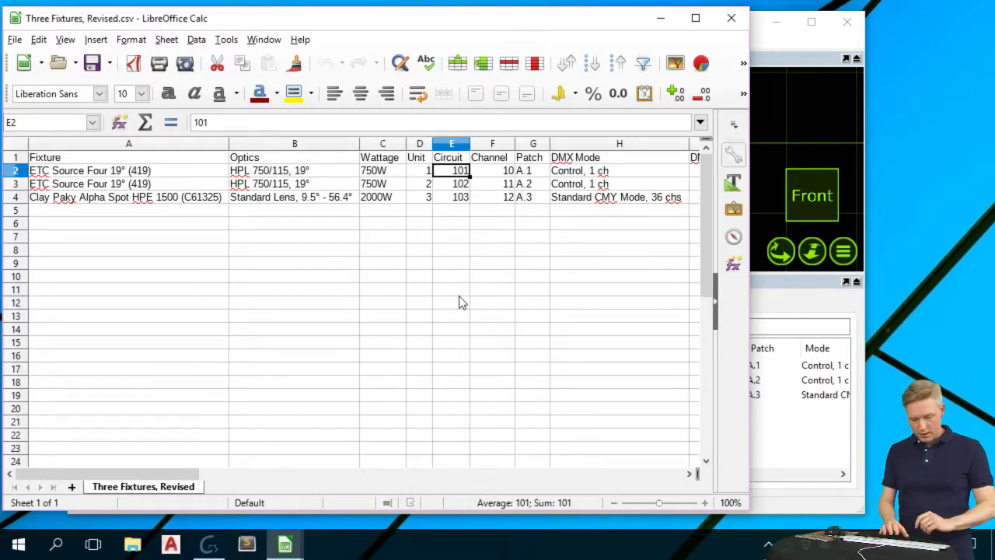
{"action": "type", "text": "201"}
{"action": "key", "text": "Return"}
{"action": "type", "text": "203"}
{"action": "key", "text": "Return"}
{"action": "type", "text": "204"}
{"action": "key", "text": "Return"}
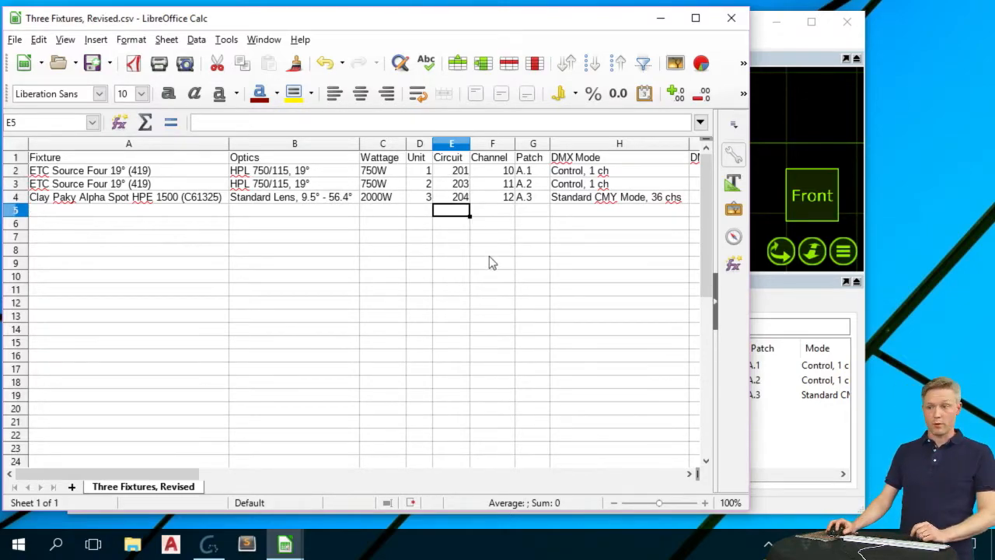
Step: Save Three Fixtures, Revised.csv and keep the Text CSV format
{"action": "left_click", "coordinate": [17, 40]}
{"action": "left_click", "coordinate": [105, 245]}
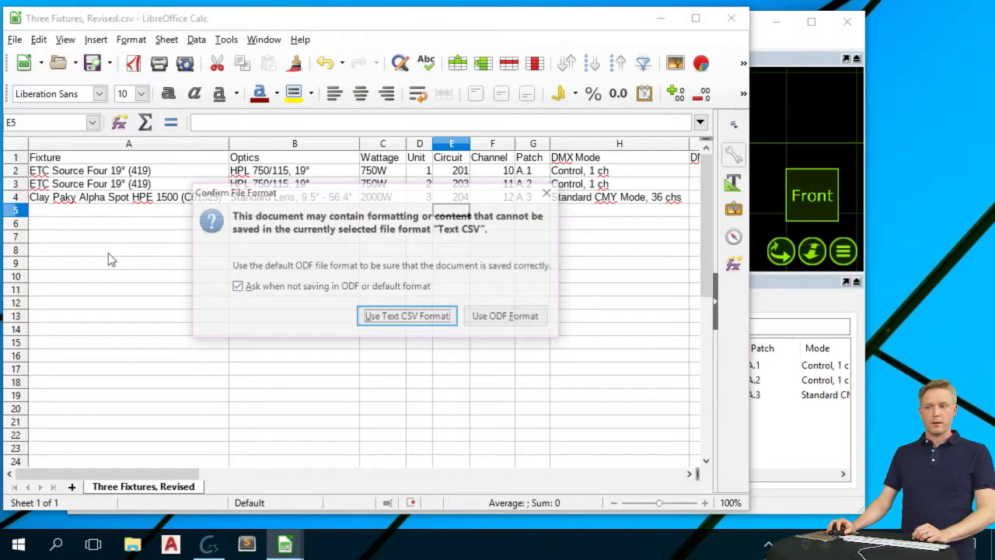
{"action": "left_click", "coordinate": [429, 321]}
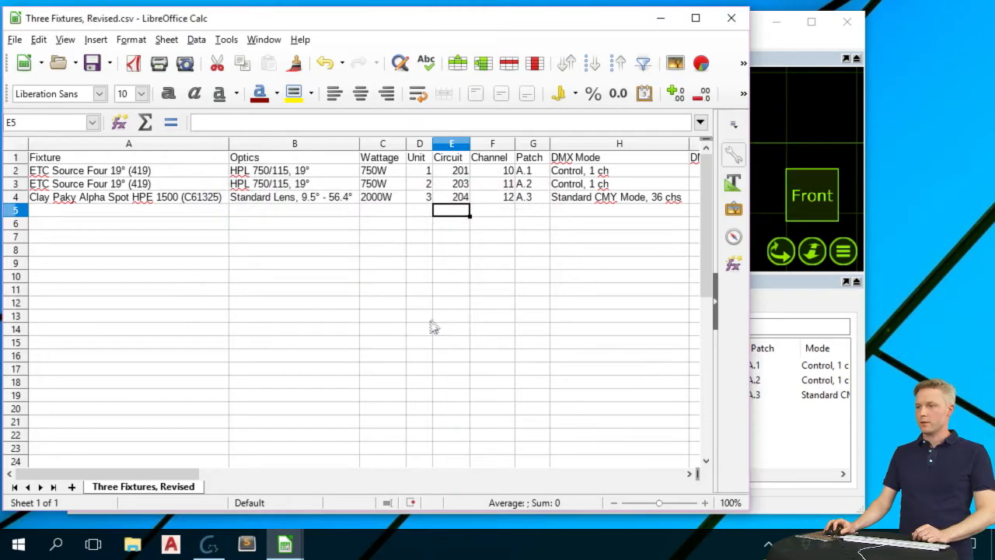
Step: Switch to Capture Nexum and try to import the data from Three Fixtures, Revised.csv on the desktop
{"action": "left_click", "coordinate": [772, 43]}
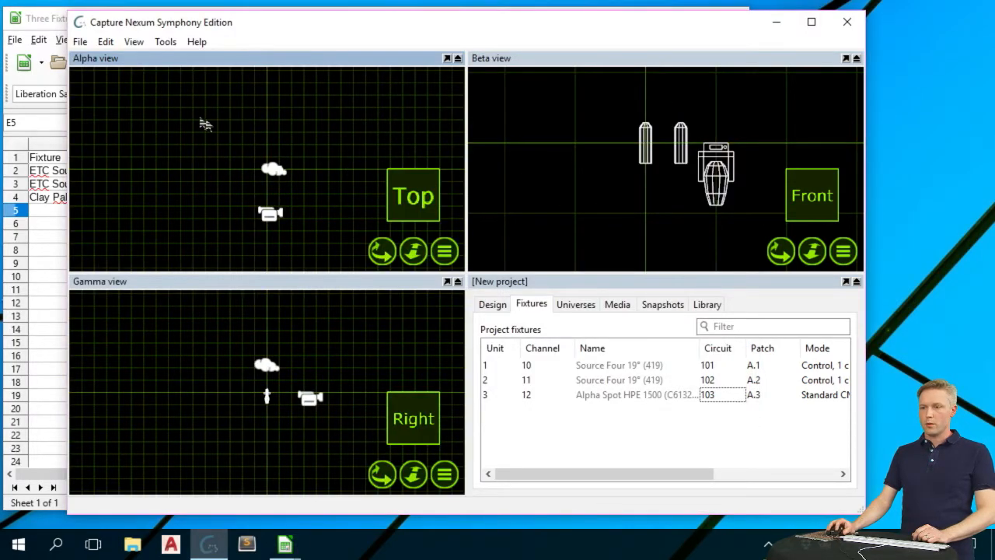
{"action": "left_click", "coordinate": [78, 42]}
{"action": "left_click", "coordinate": [144, 175]}
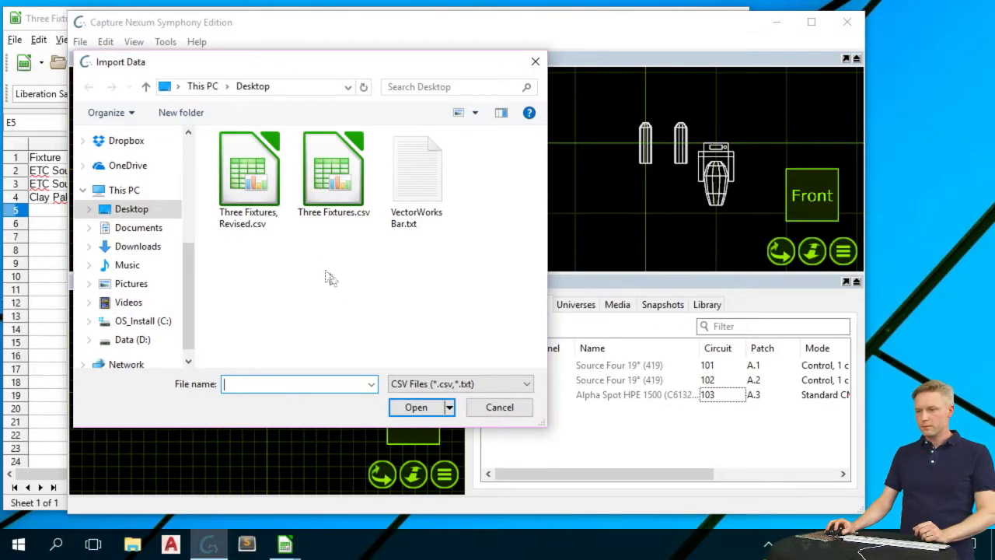
{"action": "left_click", "coordinate": [269, 196]}
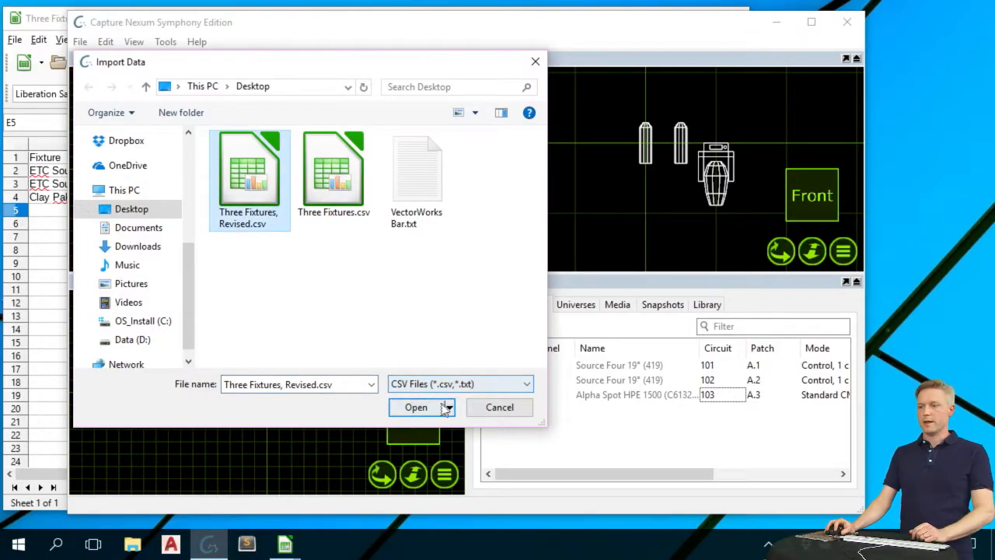
{"action": "left_click", "coordinate": [416, 408]}
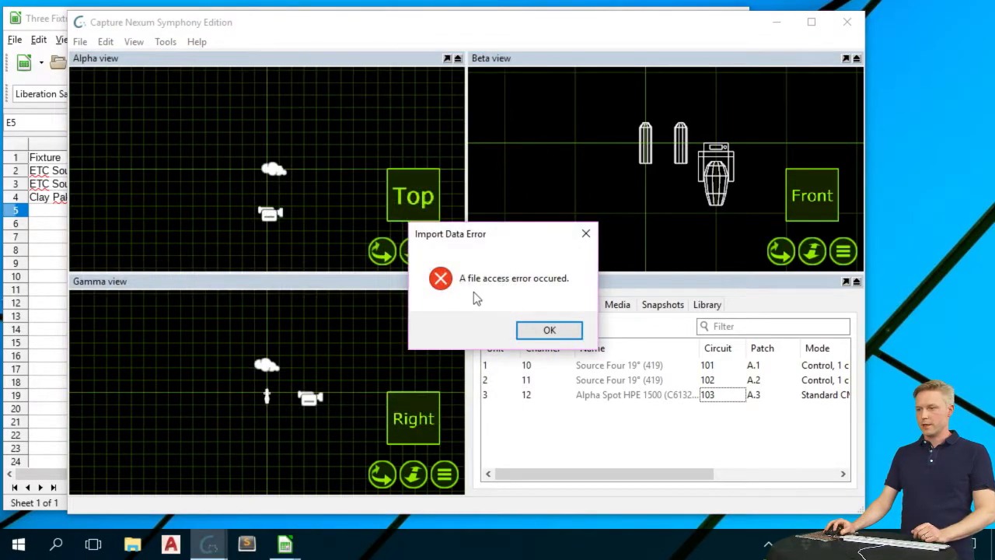
Step: Dismiss the import error and close Three Fixtures, Revised.csv in LibreOffice Calc
{"action": "left_click", "coordinate": [544, 330]}
{"action": "left_click", "coordinate": [57, 27]}
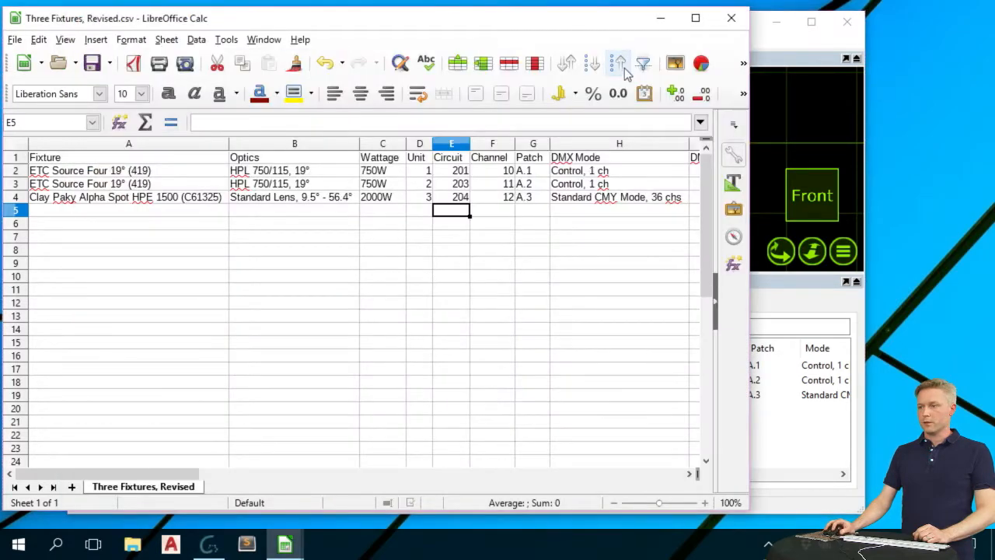
{"action": "left_click", "coordinate": [731, 17]}
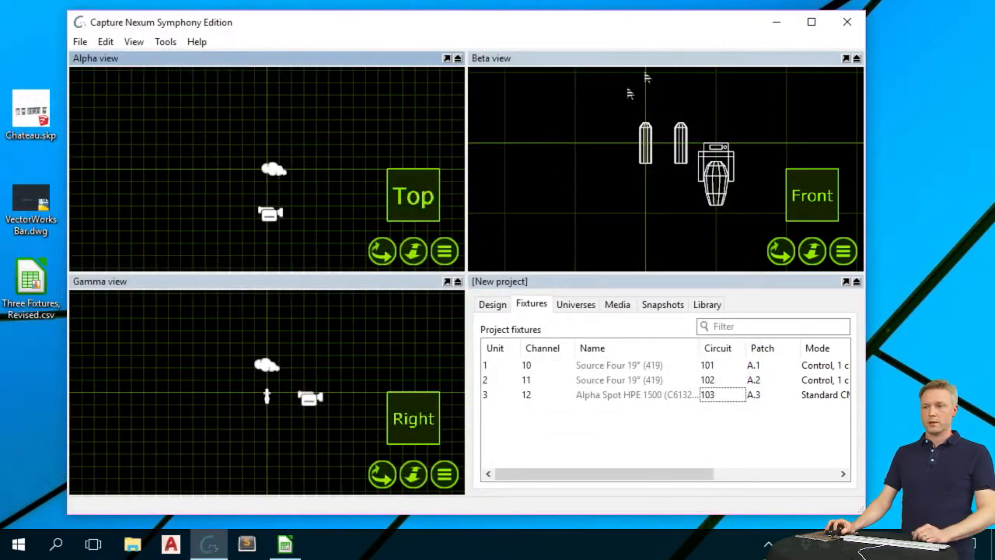
Step: In Capture Nexum, import the data from Three Fixtures, Revised.csv, identifying fixtures by Unit and keeping the existing column mapping
{"action": "left_click", "coordinate": [81, 43]}
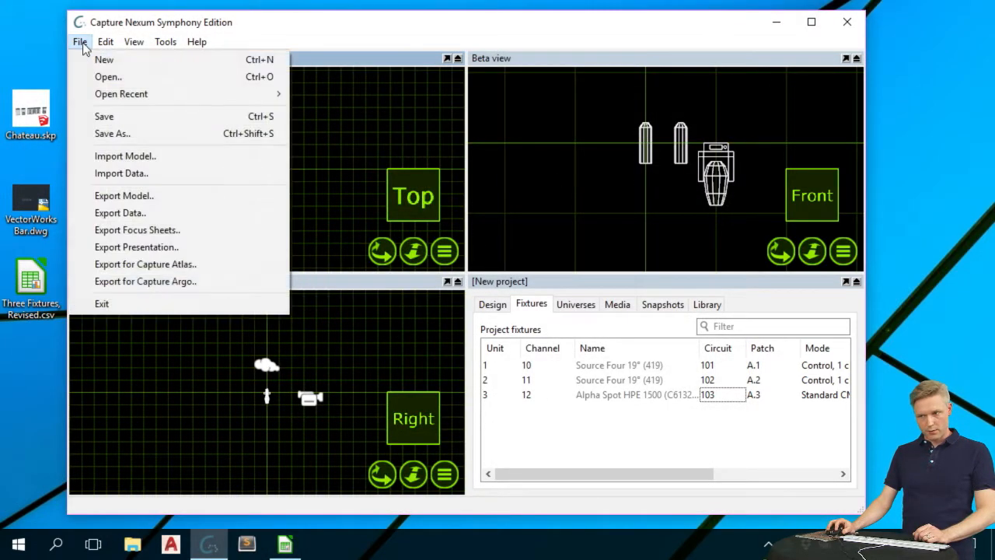
{"action": "left_click", "coordinate": [147, 175]}
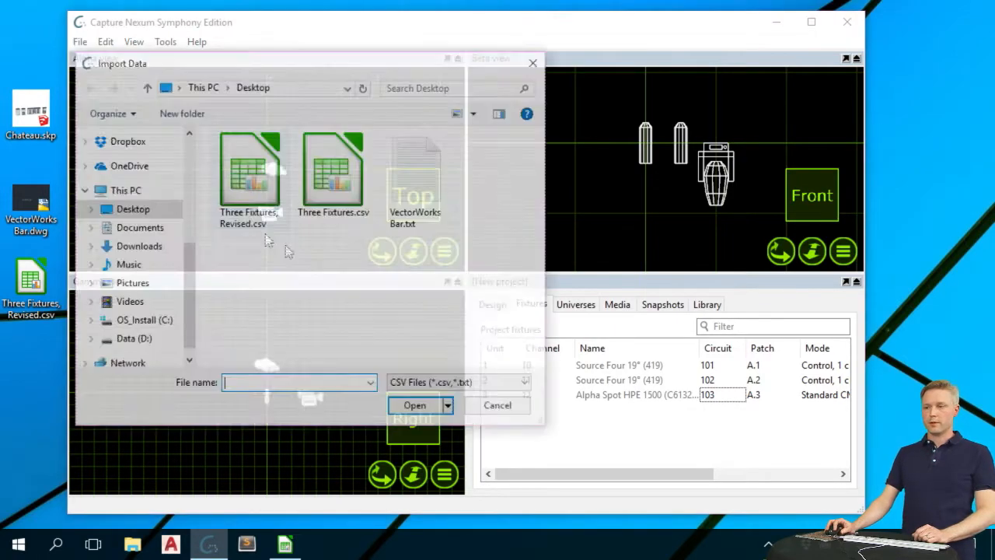
{"action": "double_click", "coordinate": [259, 171]}
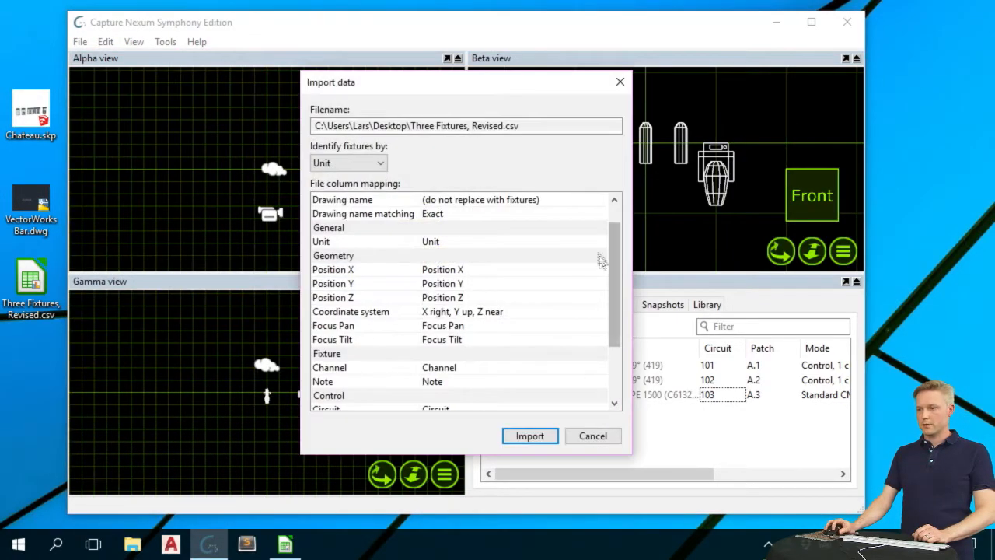
{"action": "scroll", "coordinate": [605, 268], "scroll_direction": "up", "scroll_amount": 1}
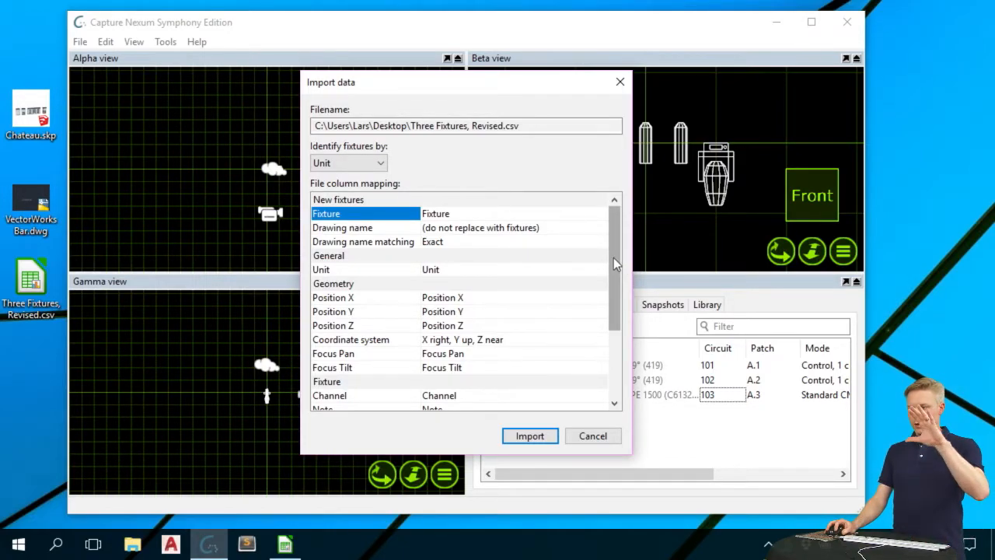
{"action": "left_click_drag", "start_coordinate": [613, 258], "coordinate": [615, 340]}
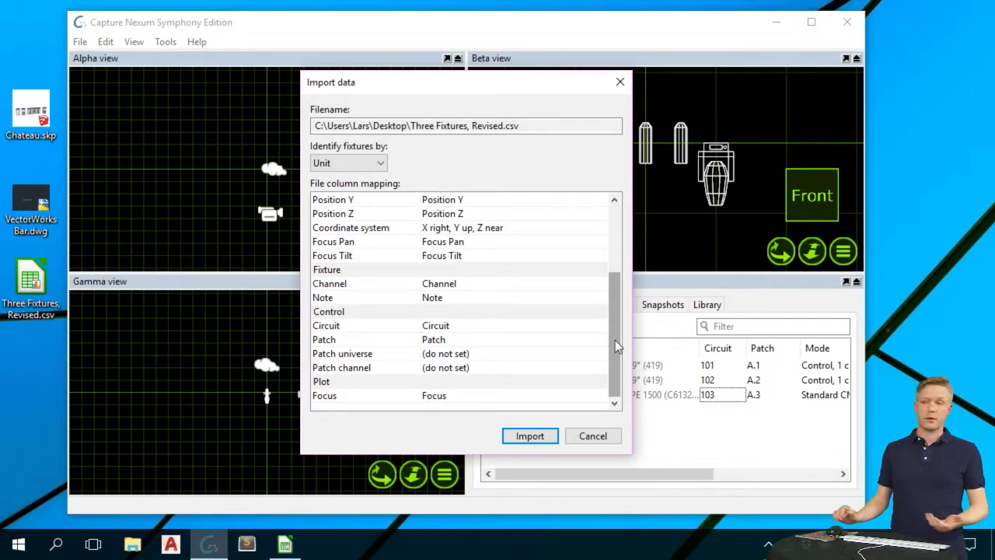
{"action": "left_click_drag", "start_coordinate": [614, 340], "coordinate": [593, 231]}
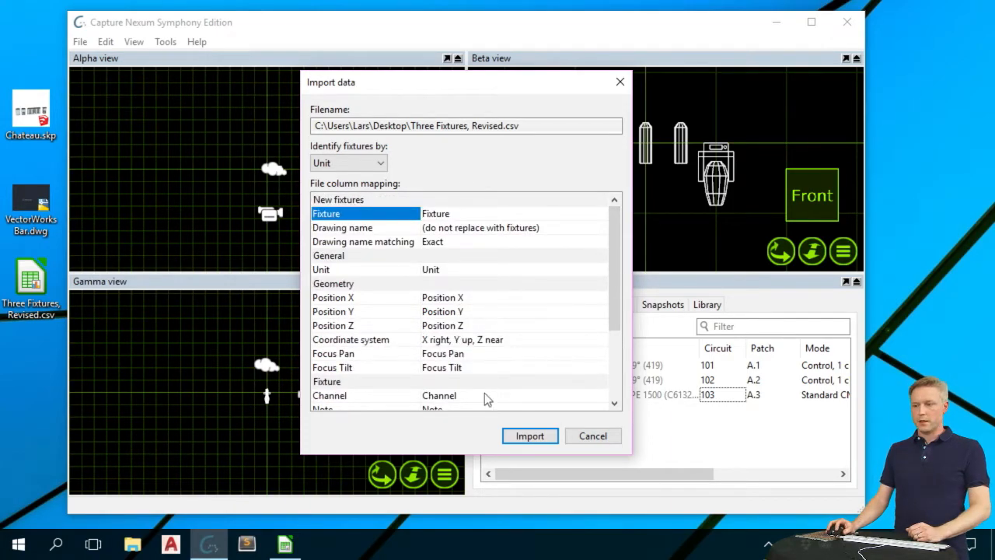
{"action": "left_click", "coordinate": [538, 440]}
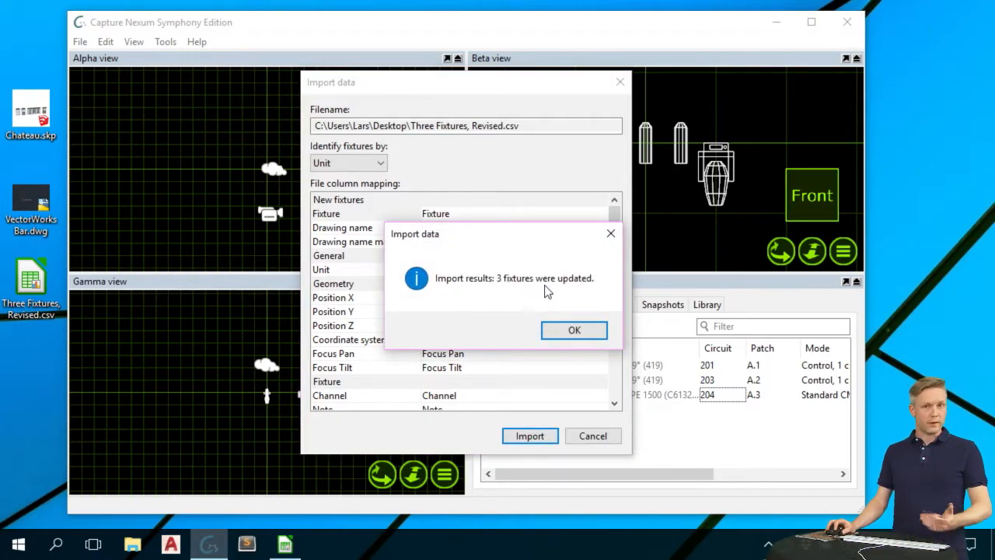
{"action": "left_click", "coordinate": [573, 332]}
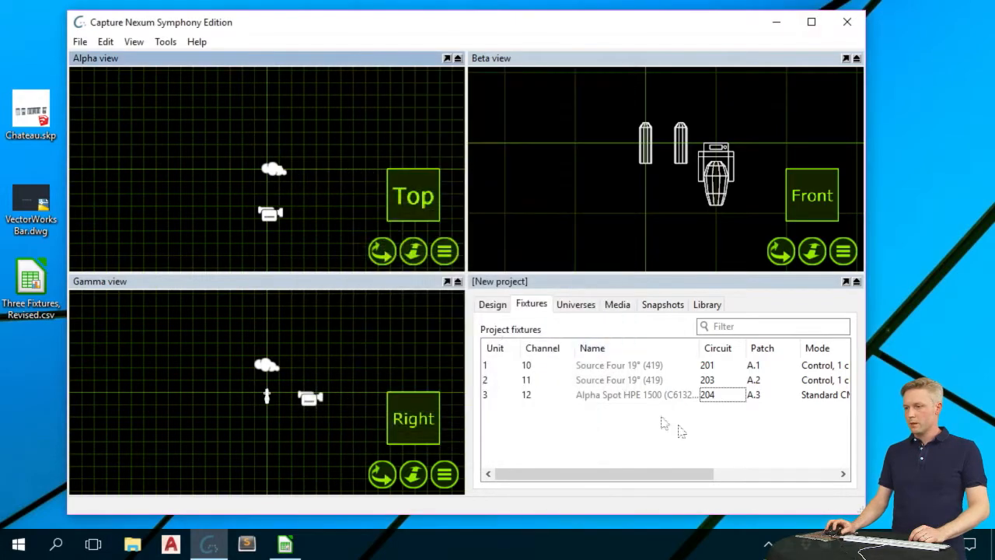
Step: Check the Circuit value of each of the three units in the project fixtures list
{"action": "left_click", "coordinate": [719, 367]}
{"action": "key", "text": "Down"}
{"action": "key", "text": "Down"}
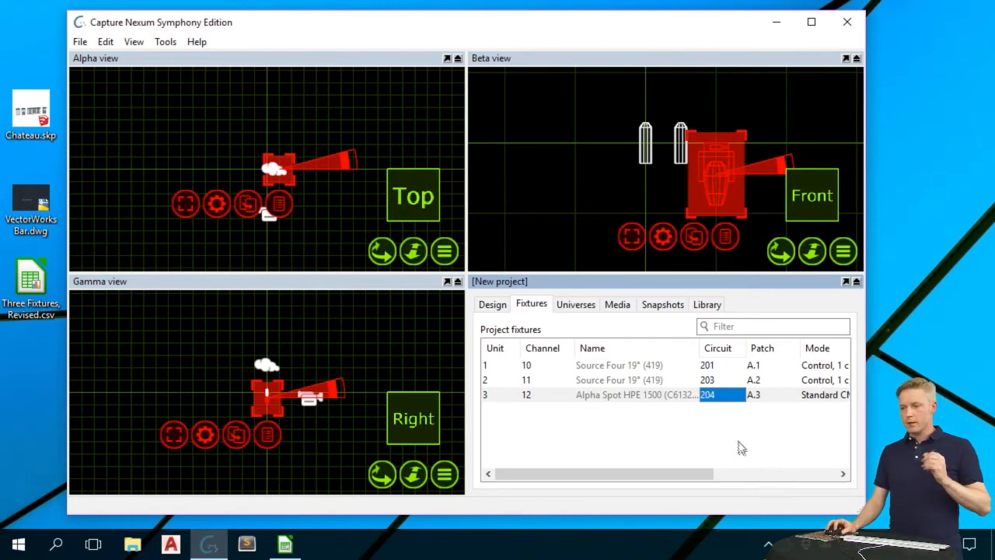
Step: Open the import settings for Three Fixtures, Revised.csv again and examine the options for identifying fixtures, clearing the view of the fixtures list
{"action": "left_click", "coordinate": [80, 42]}
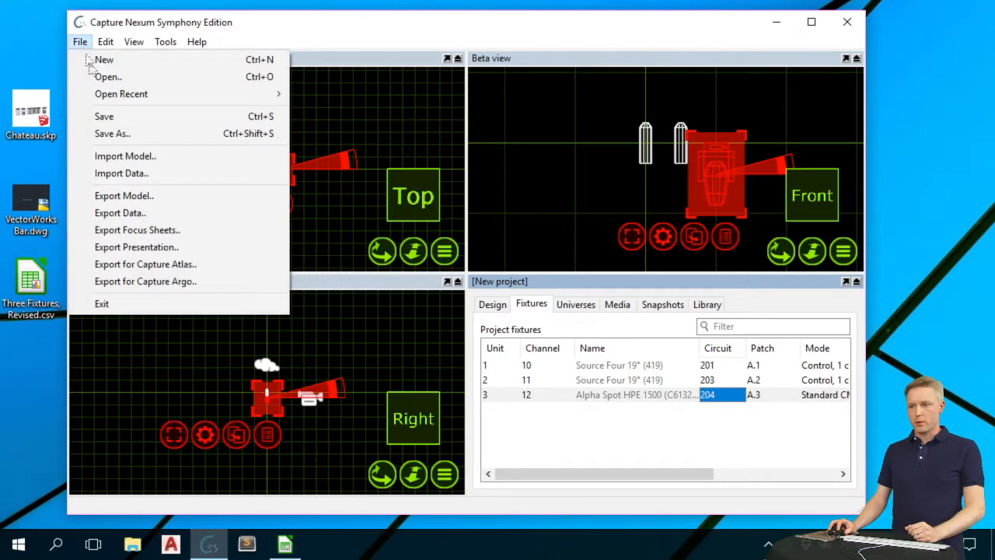
{"action": "left_click", "coordinate": [125, 174]}
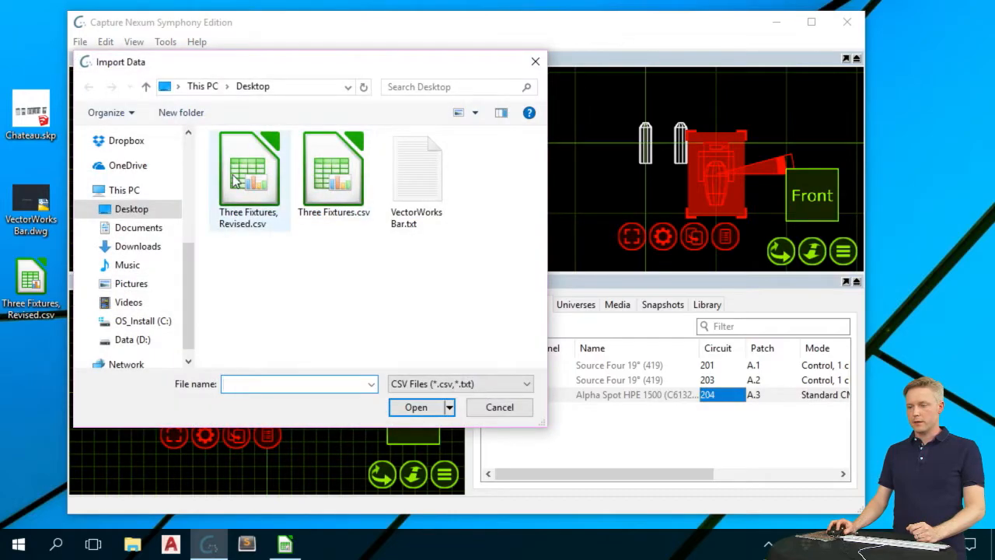
{"action": "double_click", "coordinate": [249, 177]}
{"action": "scroll", "coordinate": [600, 248], "scroll_direction": "up", "scroll_amount": 1}
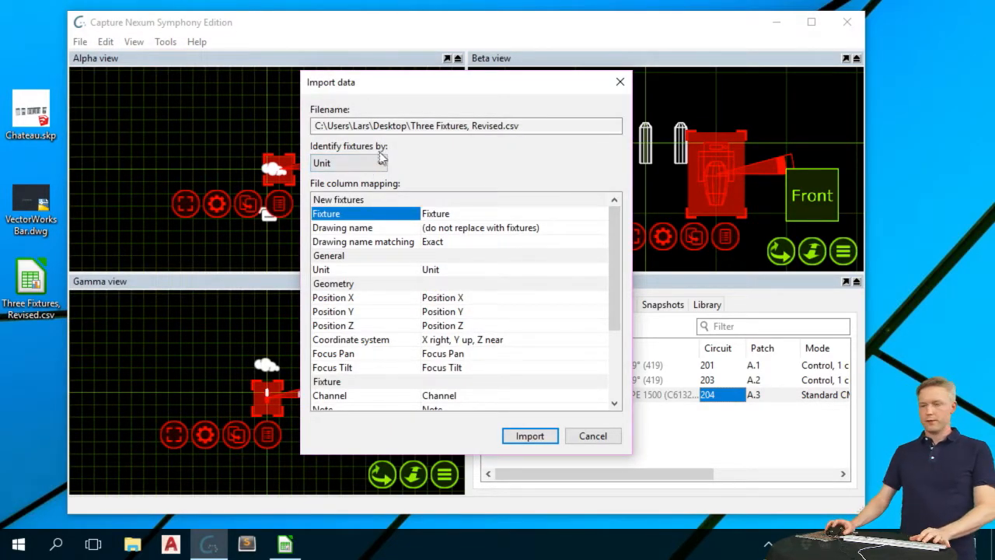
{"action": "left_click", "coordinate": [359, 167]}
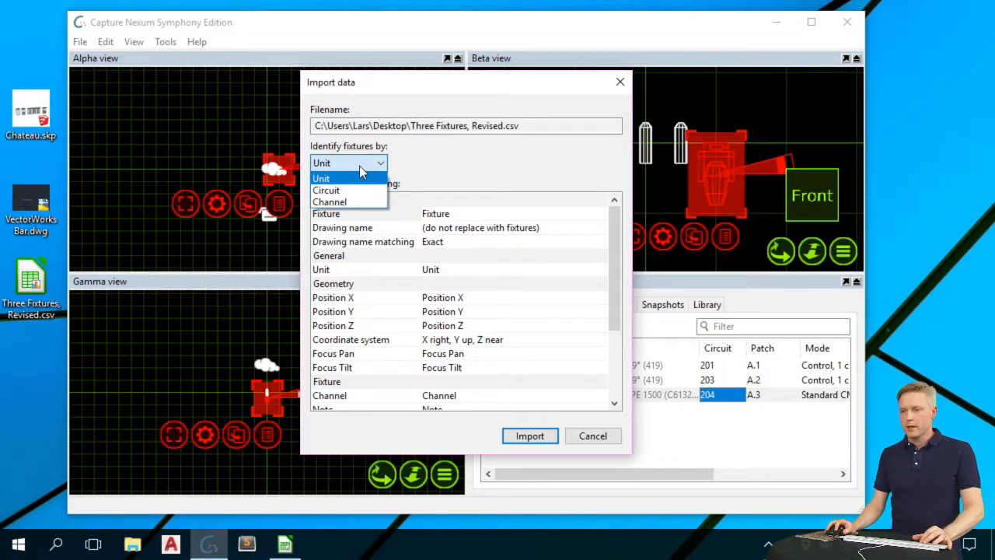
{"action": "left_click", "coordinate": [421, 162]}
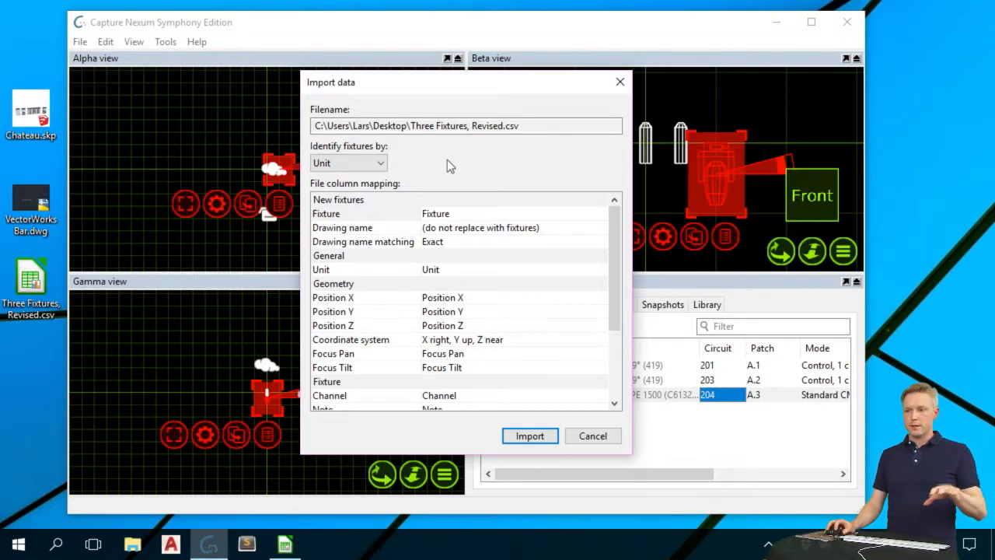
{"action": "left_click_drag", "start_coordinate": [483, 92], "coordinate": [246, 82]}
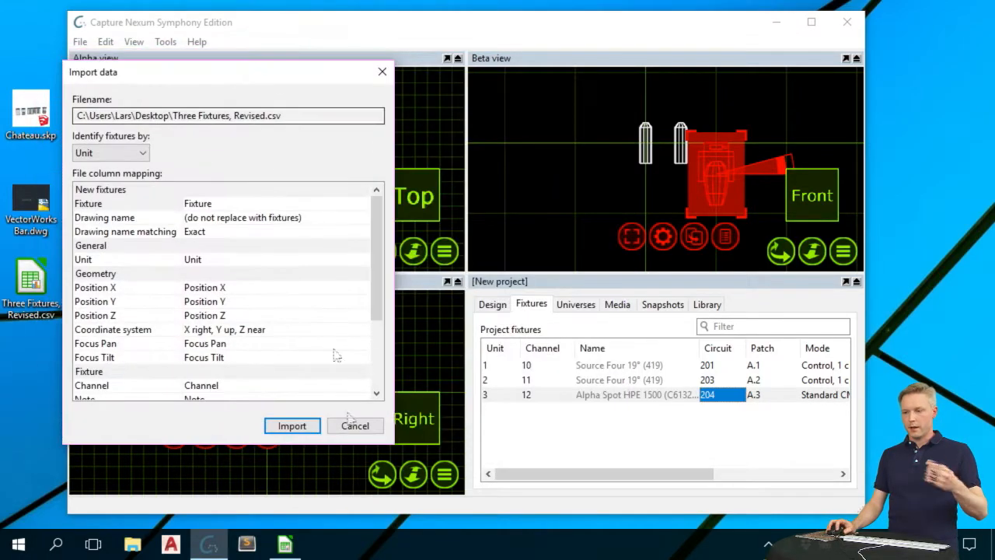
Step: Preview the Unit column of Three Fixtures, Revised.csv beside the fixtures list, then cancel both imports and deselect the fixture
{"action": "double_click", "coordinate": [30, 278]}
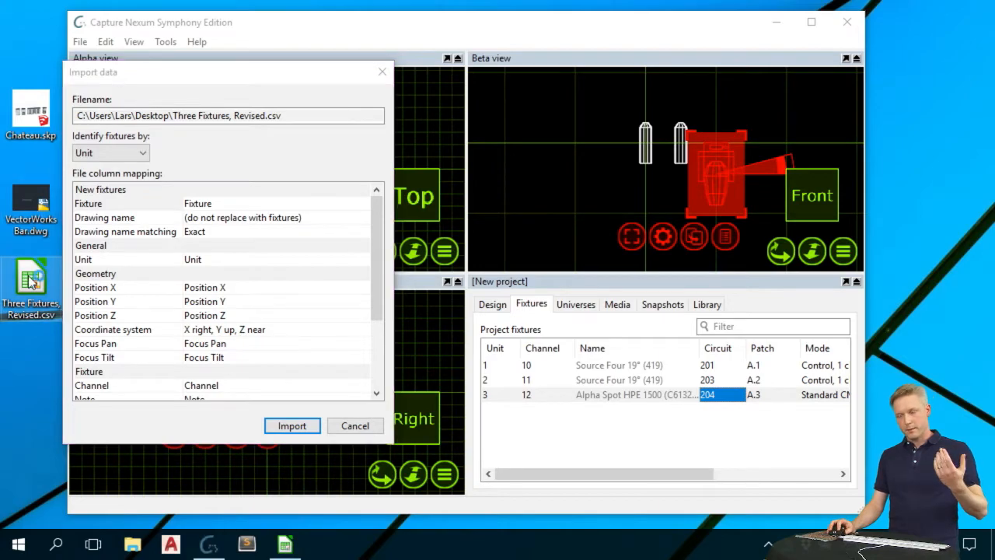
{"action": "left_click_drag", "start_coordinate": [493, 64], "coordinate": [194, 65]}
{"action": "left_click_drag", "start_coordinate": [88, 429], "coordinate": [162, 427]}
{"action": "left_click", "coordinate": [183, 351]}
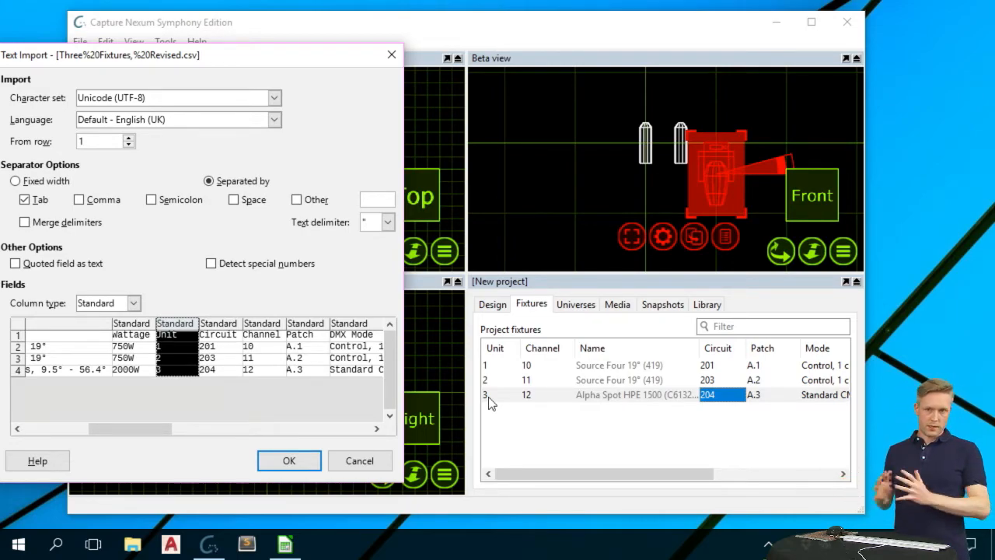
{"action": "left_click", "coordinate": [360, 461]}
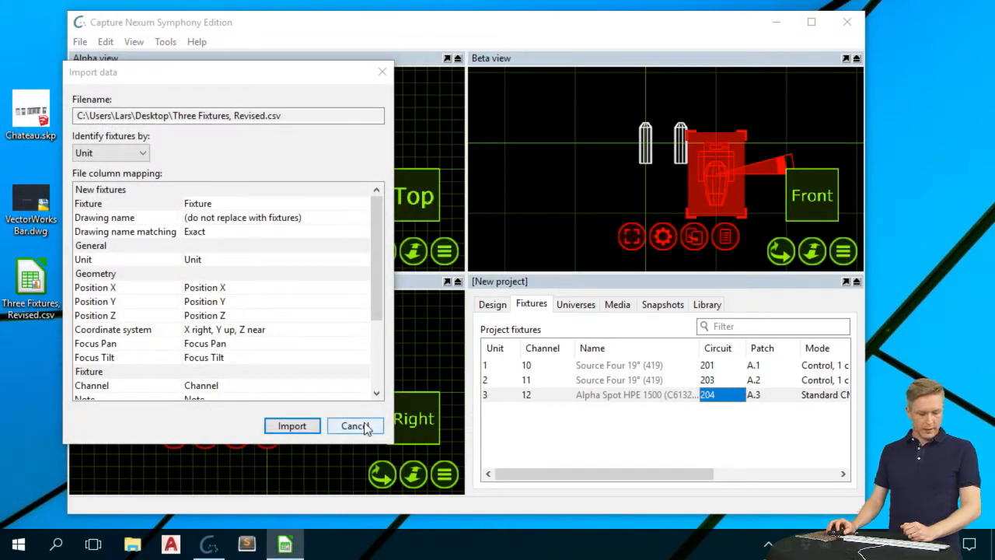
{"action": "left_click", "coordinate": [354, 426]}
{"action": "left_click", "coordinate": [293, 131]}
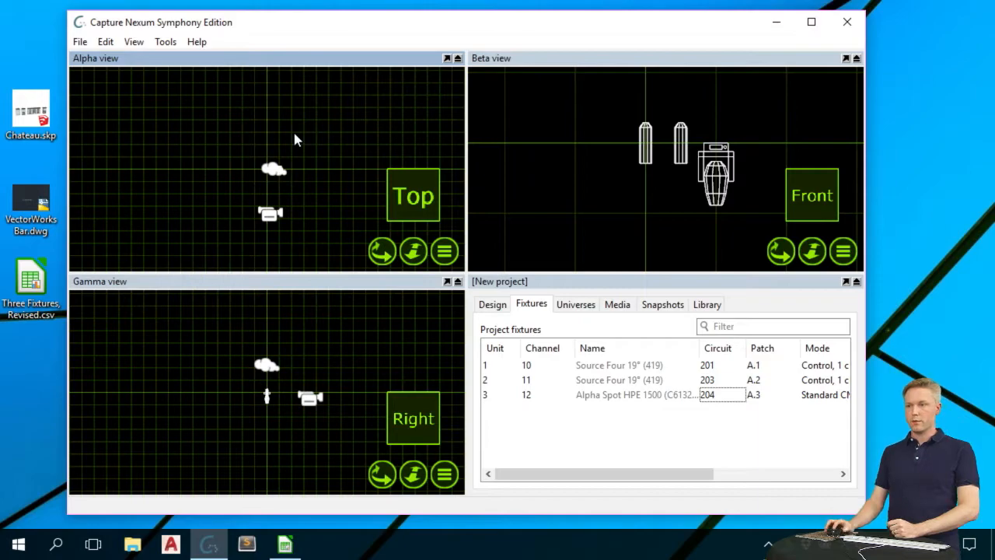
Step: Export the fixture data to the desktop as Fixtures for LightWright with the file type CSV for Lightwright
{"action": "left_click", "coordinate": [80, 42]}
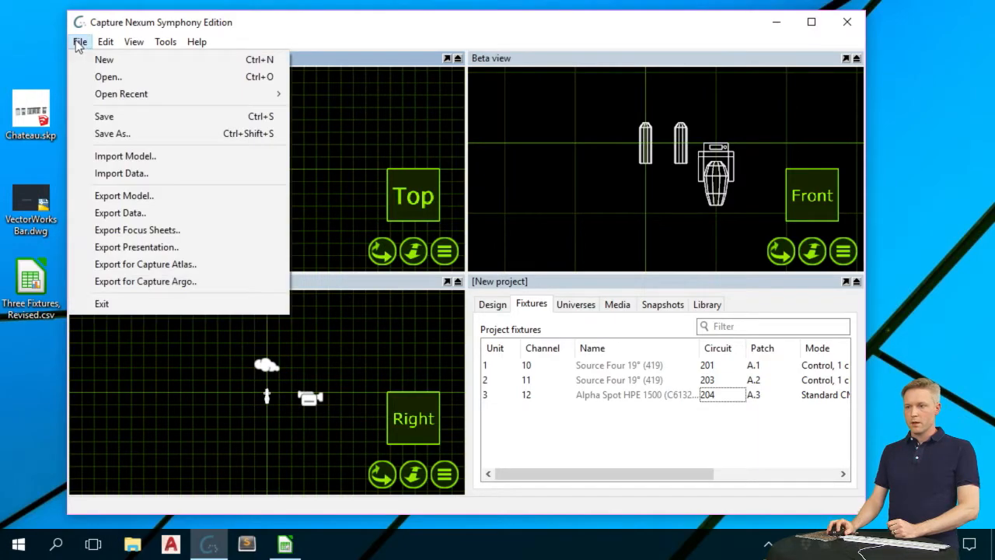
{"action": "left_click", "coordinate": [174, 212]}
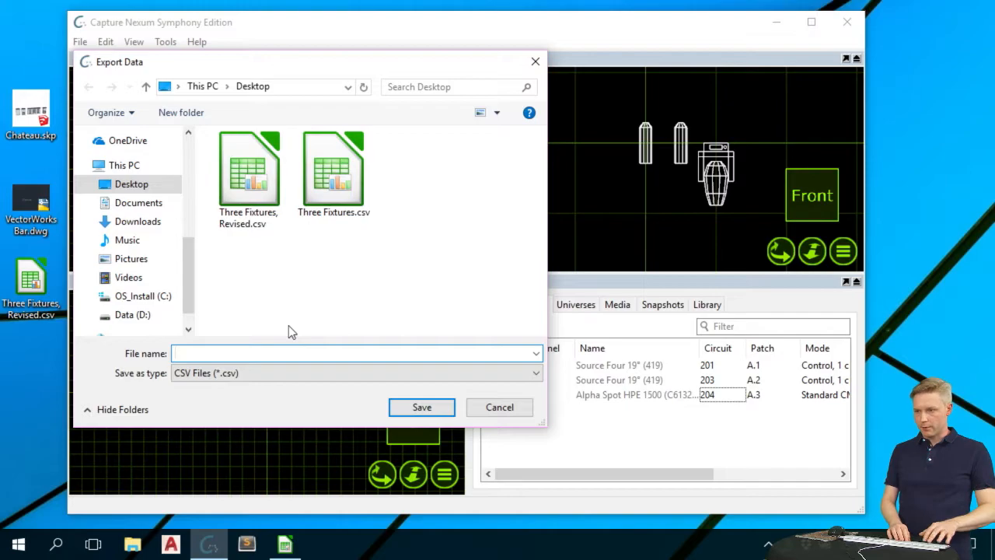
{"action": "type", "text": "Fixtures for LightWright"}
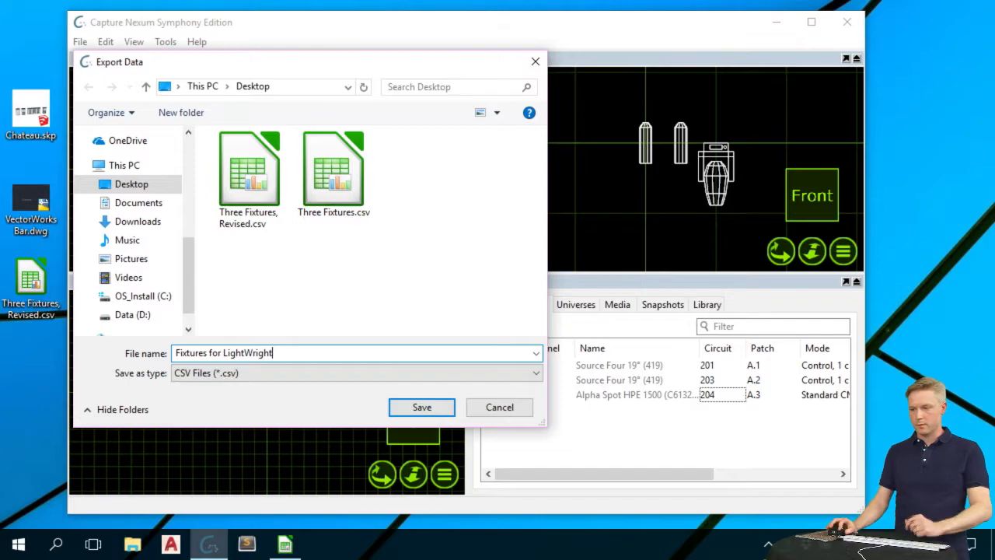
{"action": "left_click", "coordinate": [422, 407]}
{"action": "left_click", "coordinate": [464, 217]}
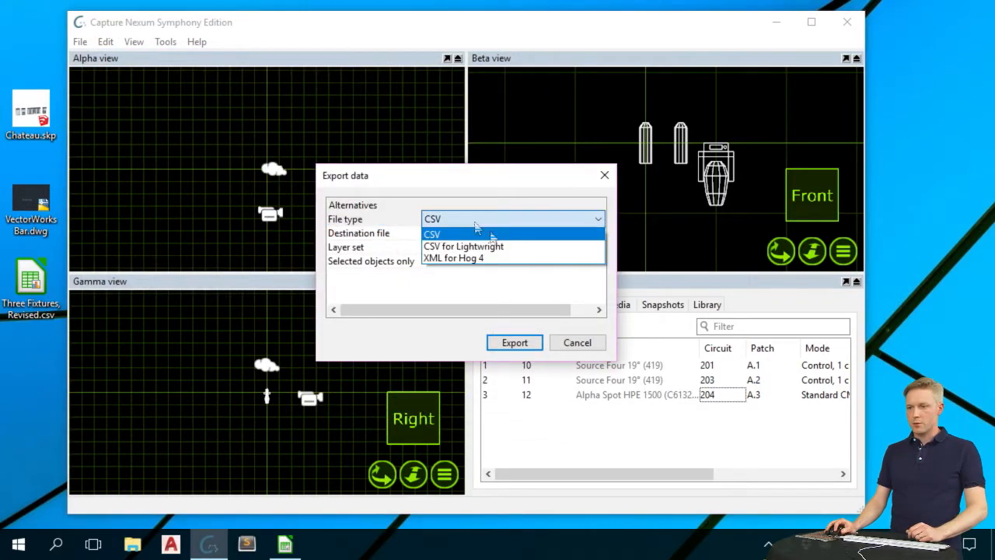
{"action": "left_click", "coordinate": [523, 248]}
{"action": "left_click", "coordinate": [528, 344]}
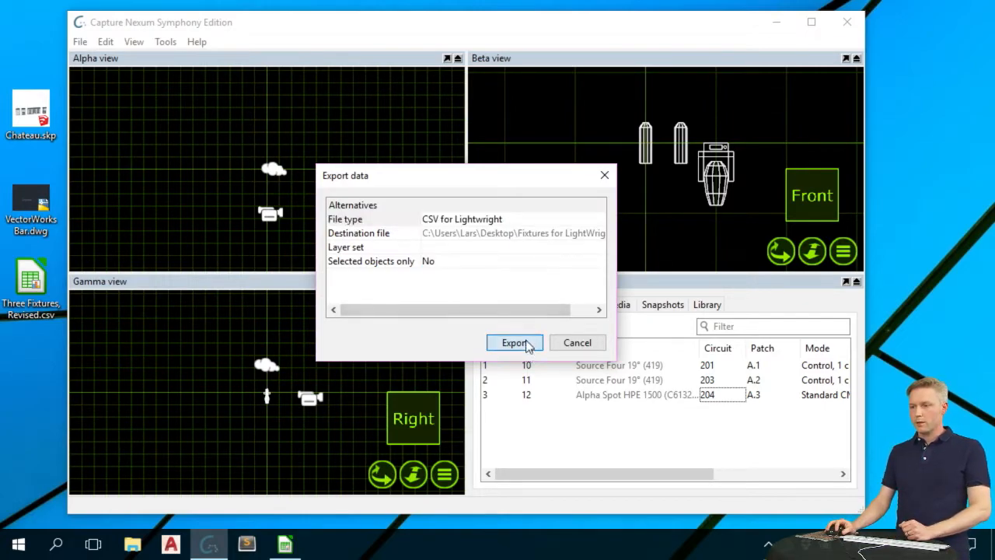
Step: Minimize Capture, open Fixtures for LightWright.csv in LibreOffice Calc and shrink its window to the lower part of the screen
{"action": "left_click", "coordinate": [776, 21]}
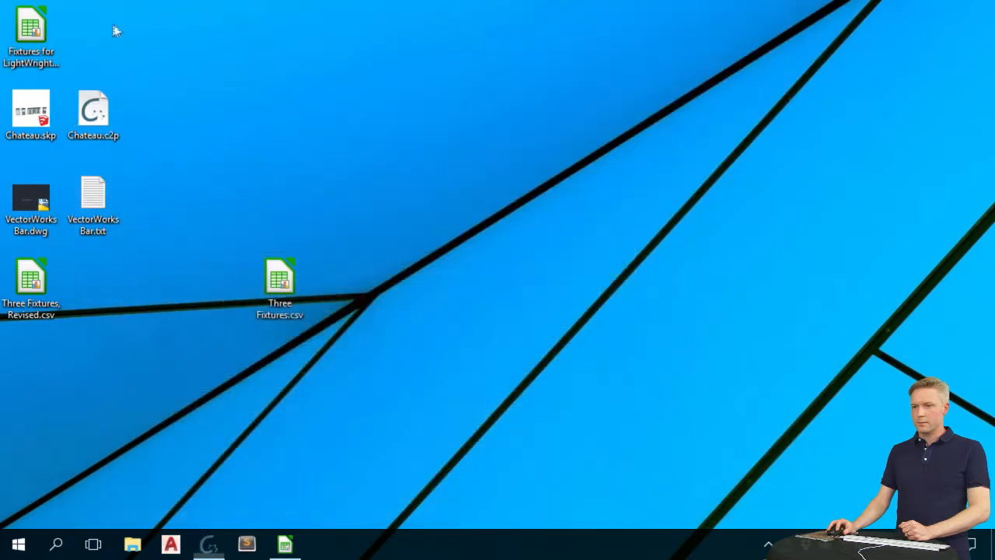
{"action": "double_click", "coordinate": [31, 31]}
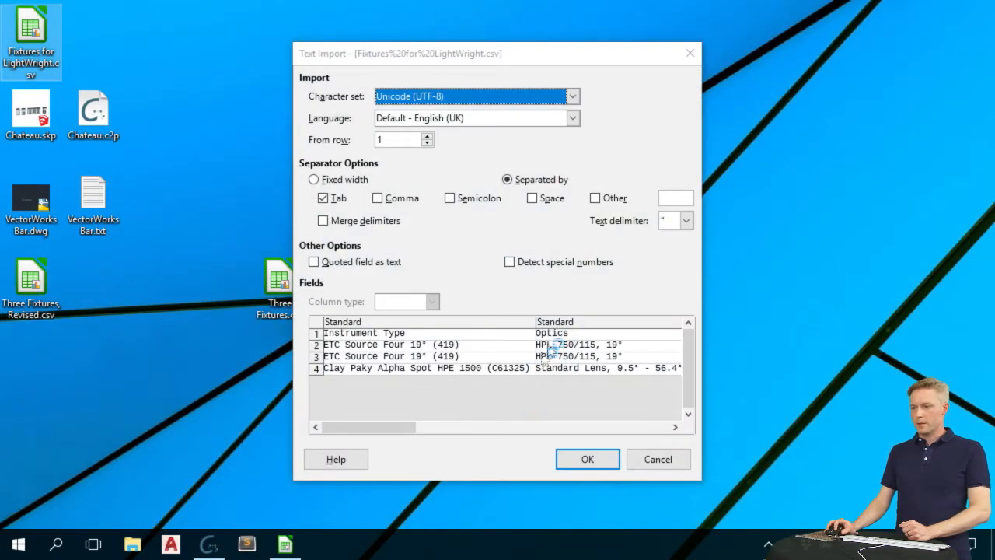
{"action": "left_click", "coordinate": [587, 459]}
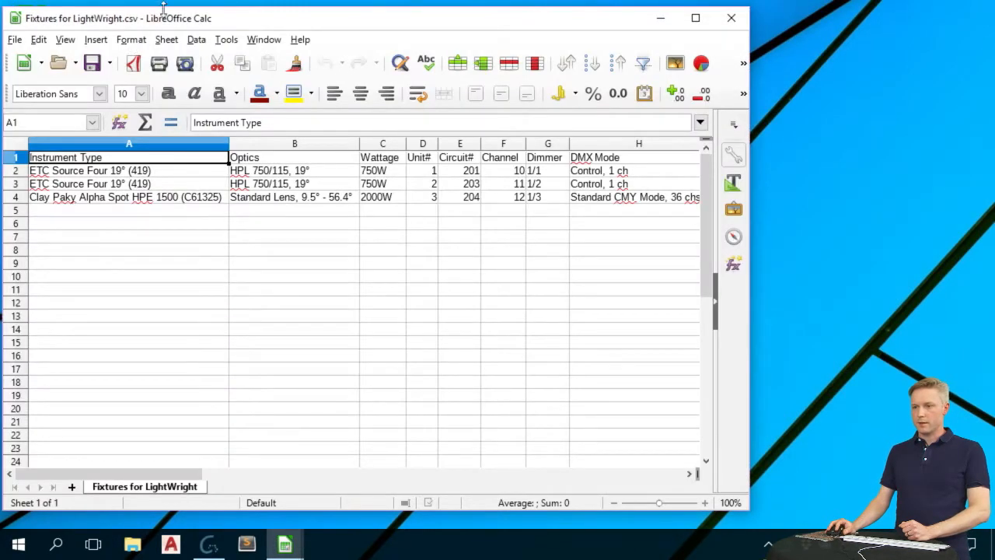
{"action": "left_click_drag", "start_coordinate": [171, 6], "coordinate": [222, 314]}
Step: Open Three Fixtures, Revised.csv in LibreOffice Calc and shorten its window so both sheets show one above the other
{"action": "double_click", "coordinate": [31, 276]}
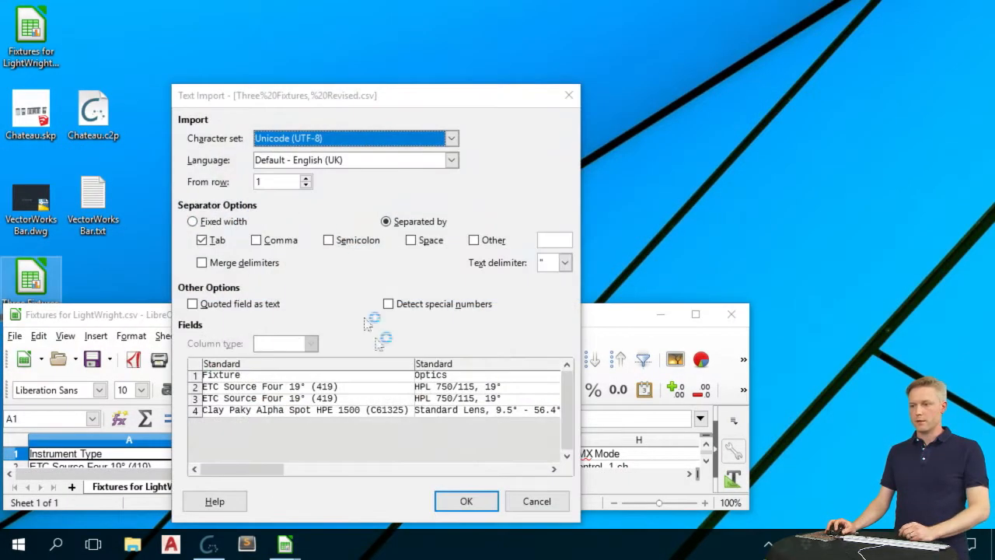
{"action": "left_click", "coordinate": [469, 501]}
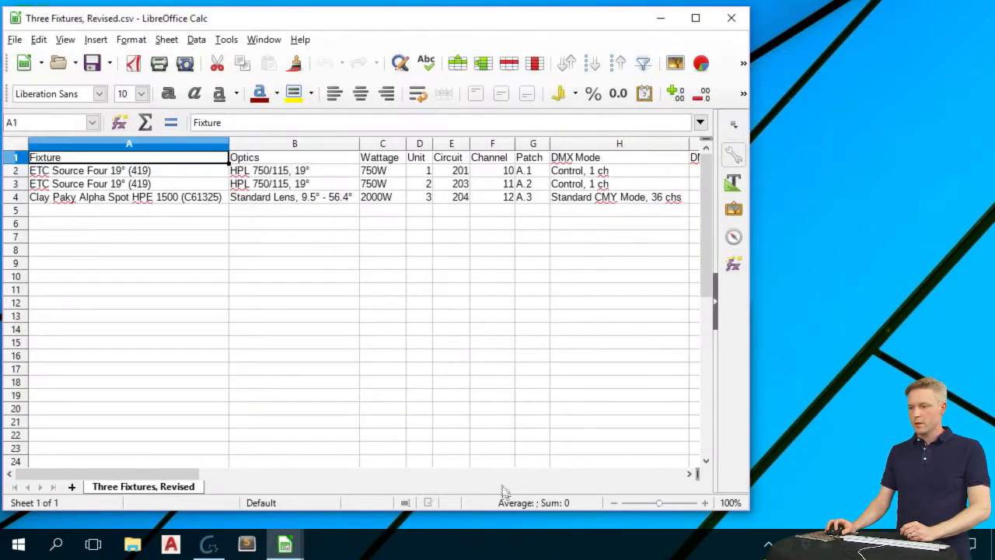
{"action": "left_click_drag", "start_coordinate": [499, 510], "coordinate": [472, 246]}
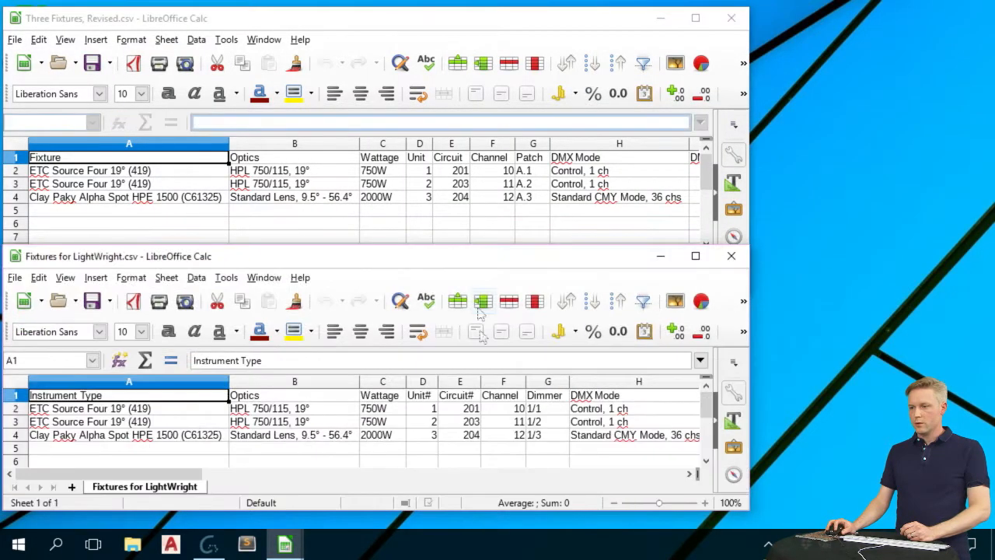
Step: Compare the Circuit# and Dimmer columns of Fixtures for LightWright.csv with the standard CSV export
{"action": "left_click", "coordinate": [469, 397]}
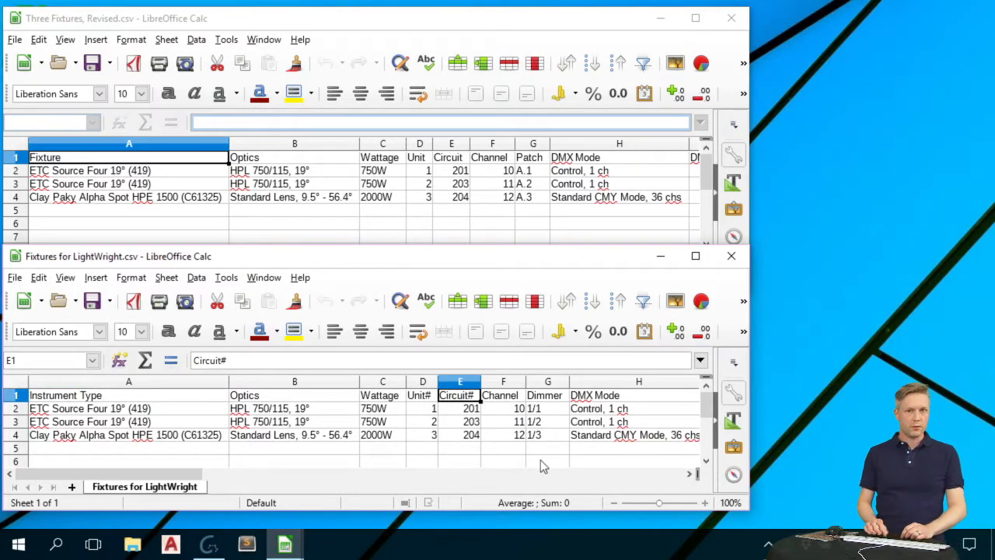
{"action": "key", "text": "Right"}
{"action": "key", "text": "Right"}
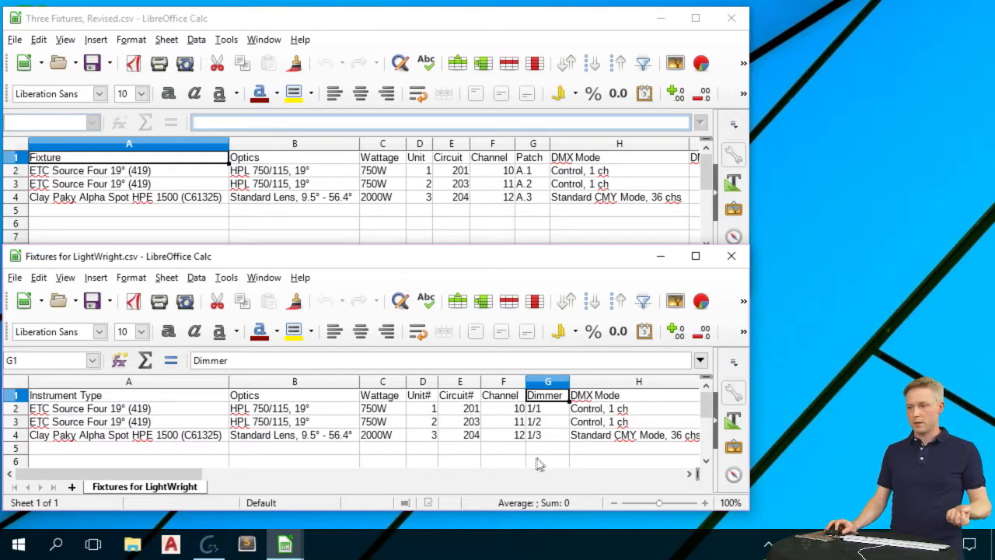
{"action": "key", "text": "Down"}
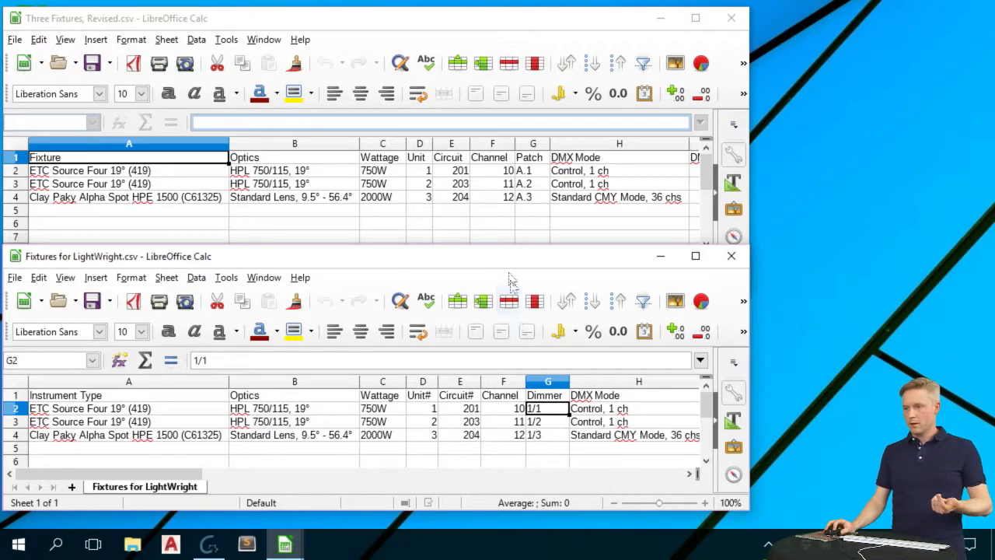
Step: Compare the Patch and Dimmer values and the position and focus columns between the standard CSV and Fixtures for LightWright.csv
{"action": "left_click", "coordinate": [531, 173]}
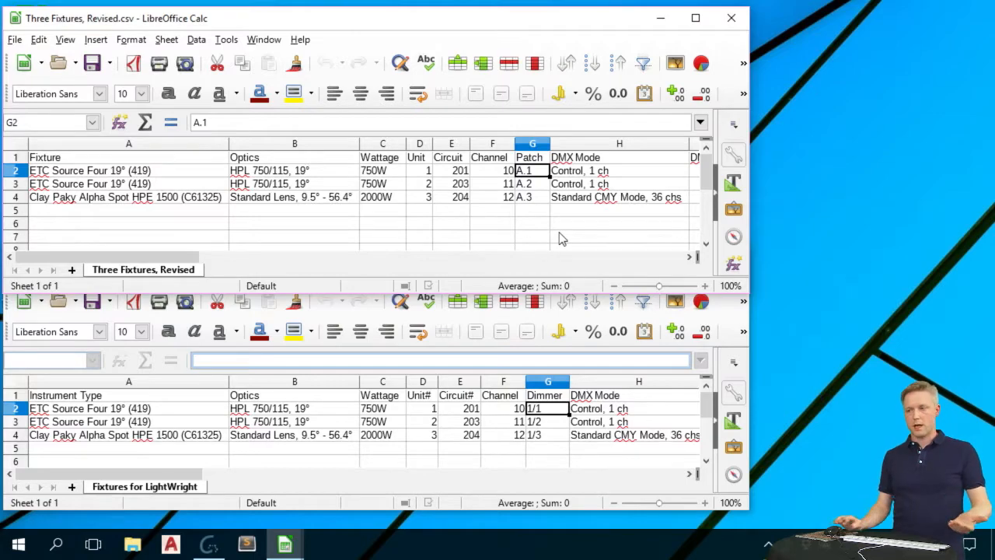
{"action": "left_click_drag", "start_coordinate": [177, 257], "coordinate": [385, 261]}
{"action": "left_click_drag", "start_coordinate": [144, 480], "coordinate": [365, 483]}
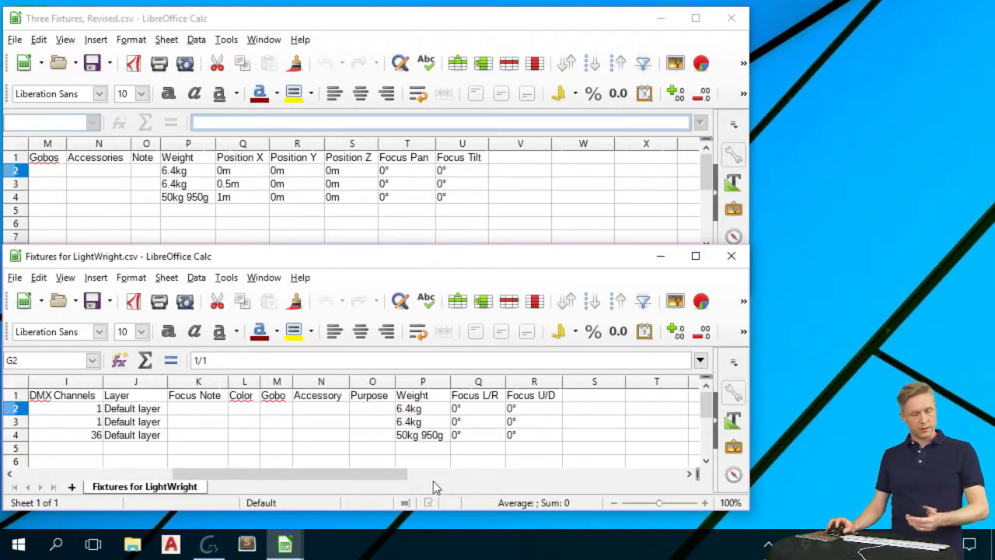
{"action": "left_click", "coordinate": [487, 398]}
{"action": "left_click", "coordinate": [481, 423]}
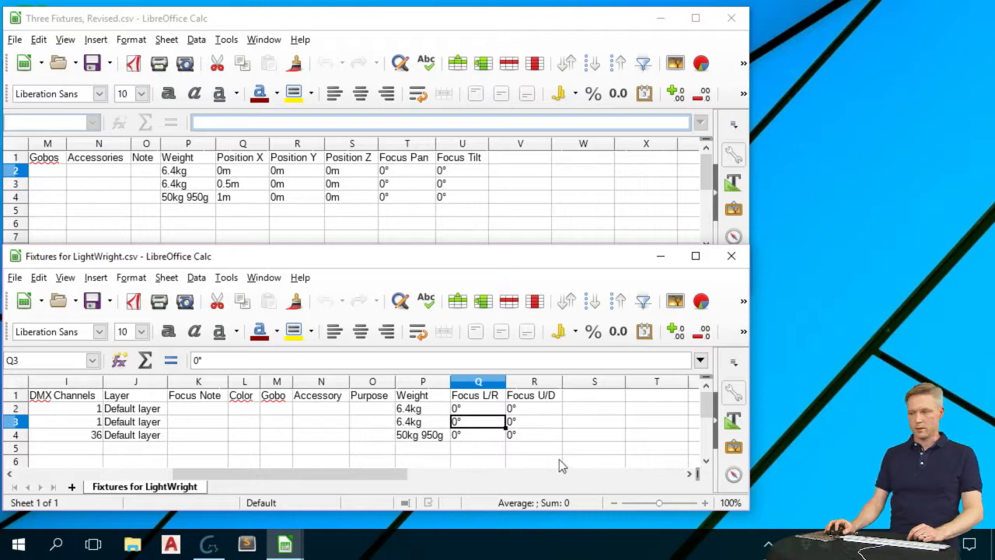
Step: Close both CSV spreadsheets and switch back to Capture Nexum
{"action": "left_click", "coordinate": [730, 263]}
{"action": "left_click", "coordinate": [736, 22]}
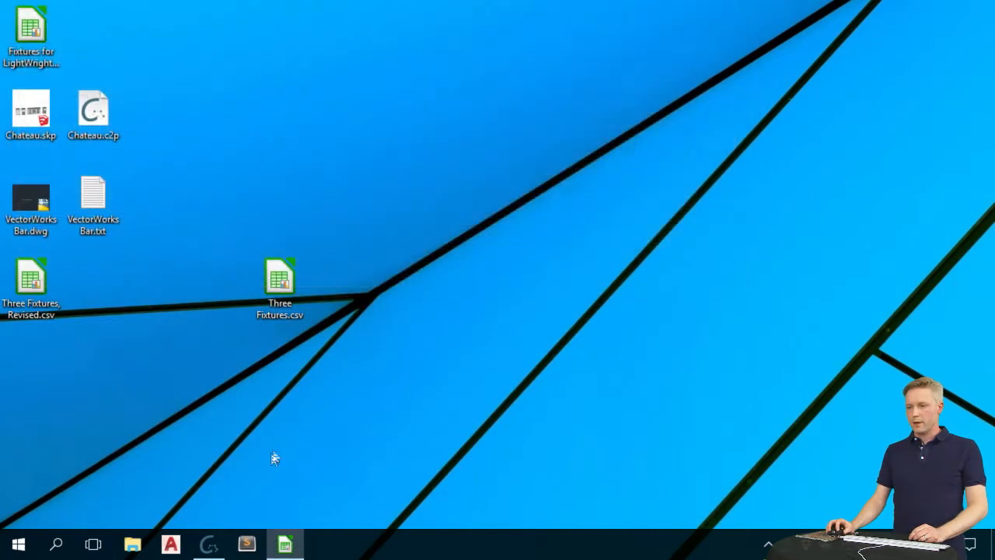
{"action": "left_click", "coordinate": [208, 543]}
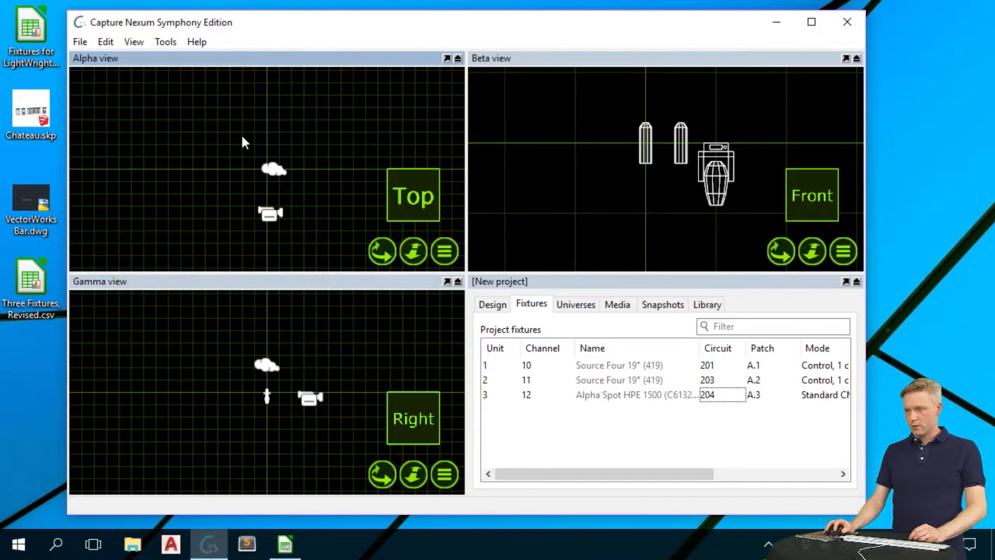
Step: Export the fixture data to the desktop as Fixture for Hog with the file type XML for Hog 4
{"action": "left_click", "coordinate": [80, 42]}
{"action": "left_click", "coordinate": [159, 213]}
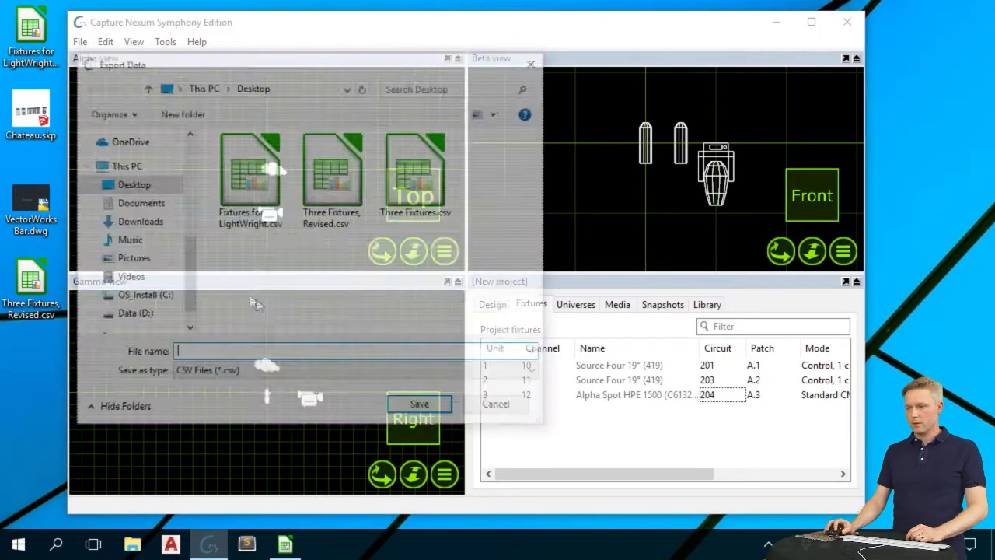
{"action": "type", "text": "F"}
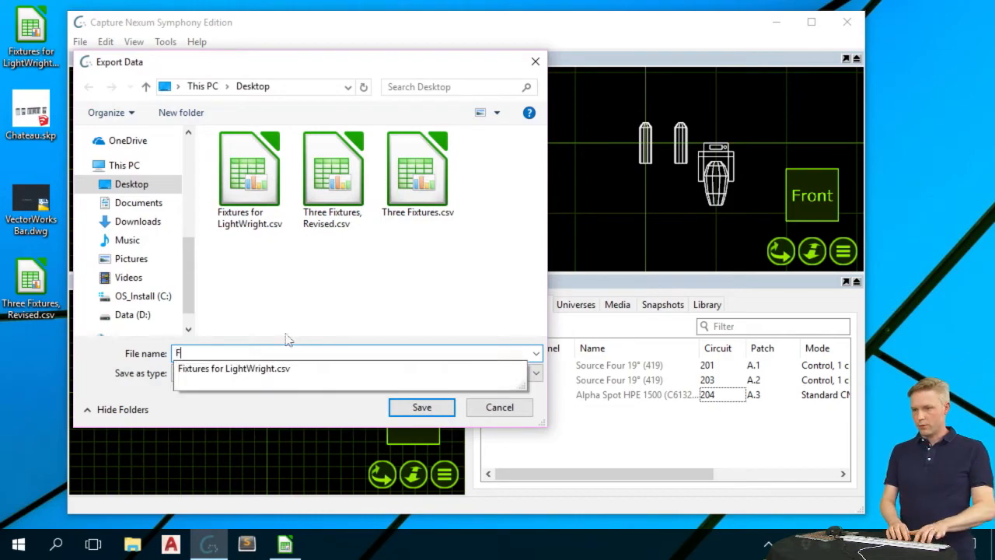
{"action": "type", "text": "ixture for Hog"}
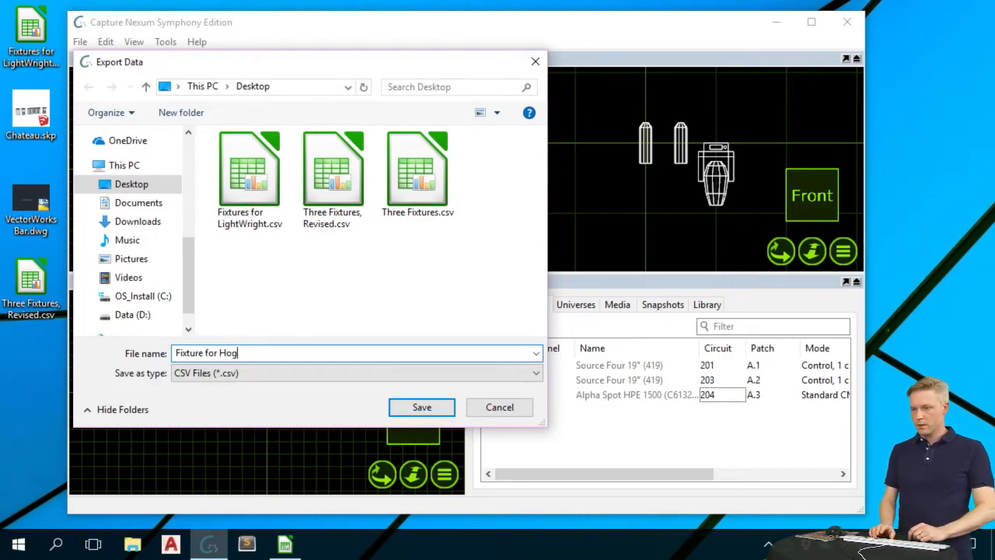
{"action": "key", "text": "Return"}
{"action": "left_click", "coordinate": [457, 215]}
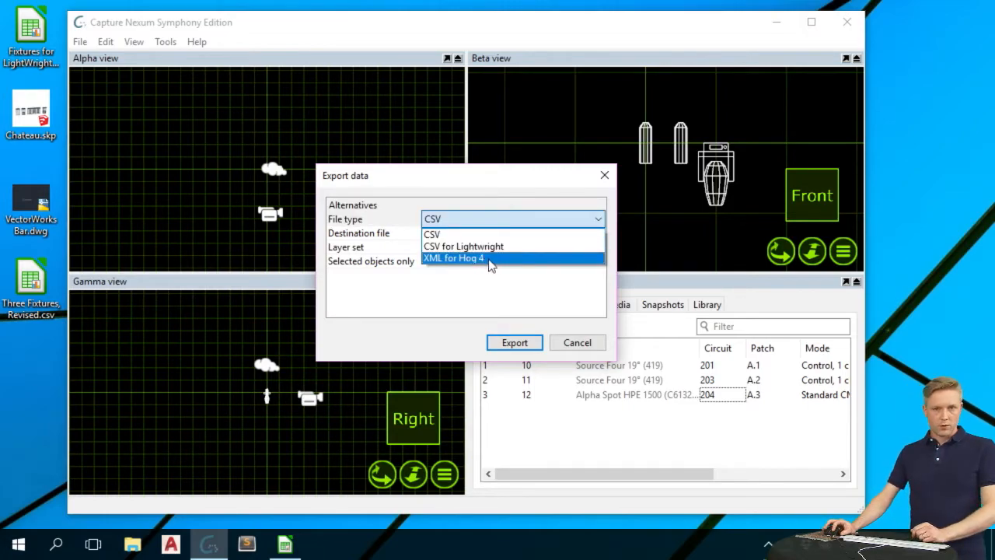
{"action": "left_click", "coordinate": [490, 260]}
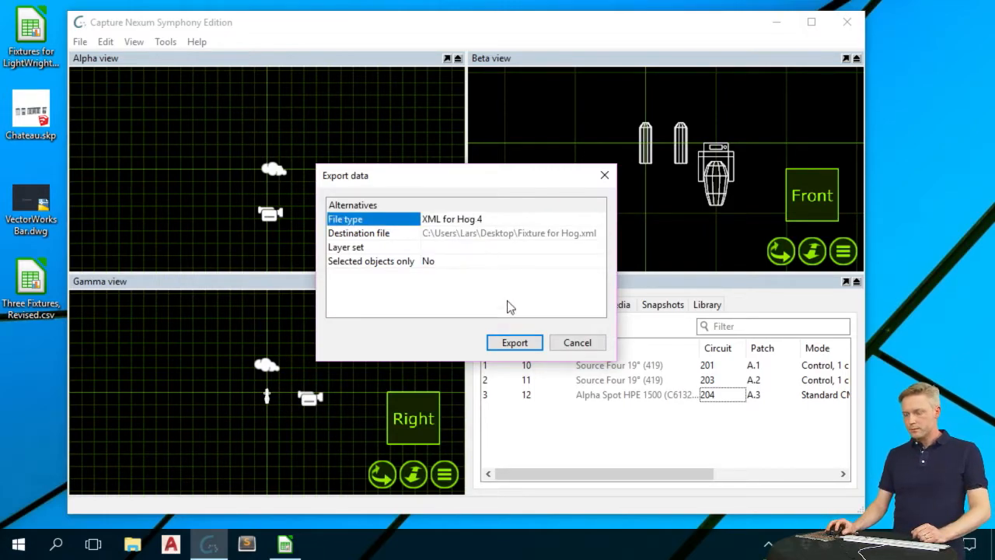
{"action": "left_click", "coordinate": [521, 347]}
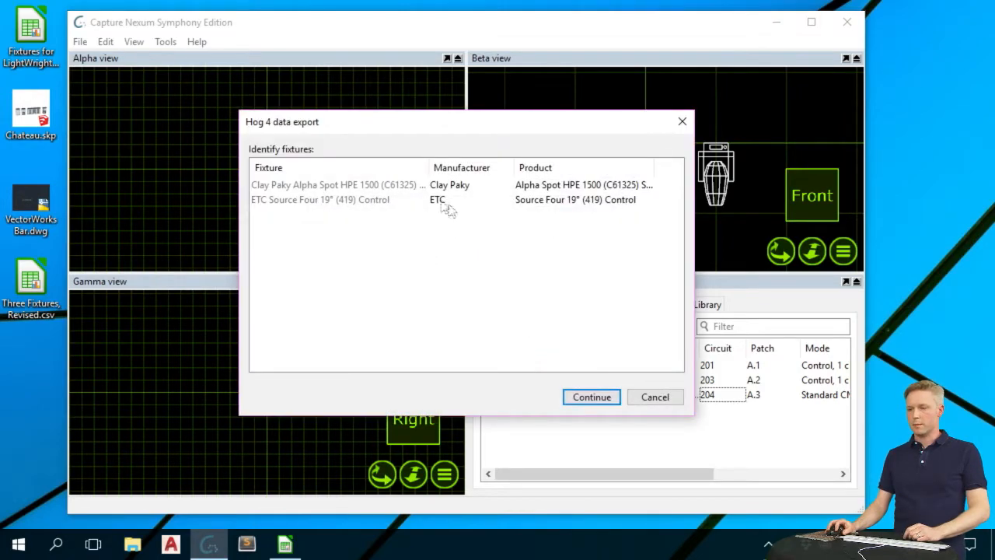
Step: Identify the ETC Source Four 19° for the Hog 4 export with manufacturer Generic and product Dimmer
{"action": "left_click_drag", "start_coordinate": [400, 127], "coordinate": [303, 158]}
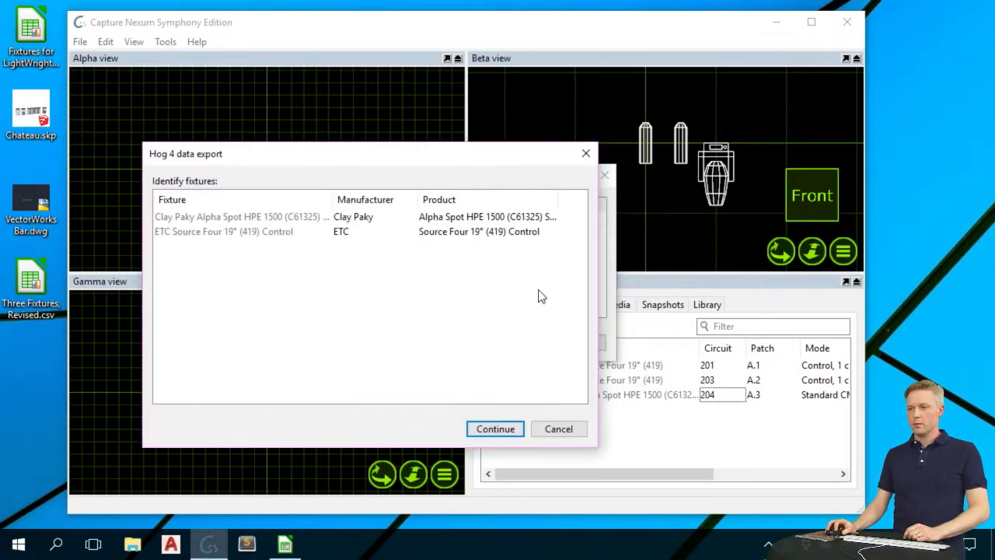
{"action": "left_click", "coordinate": [462, 216]}
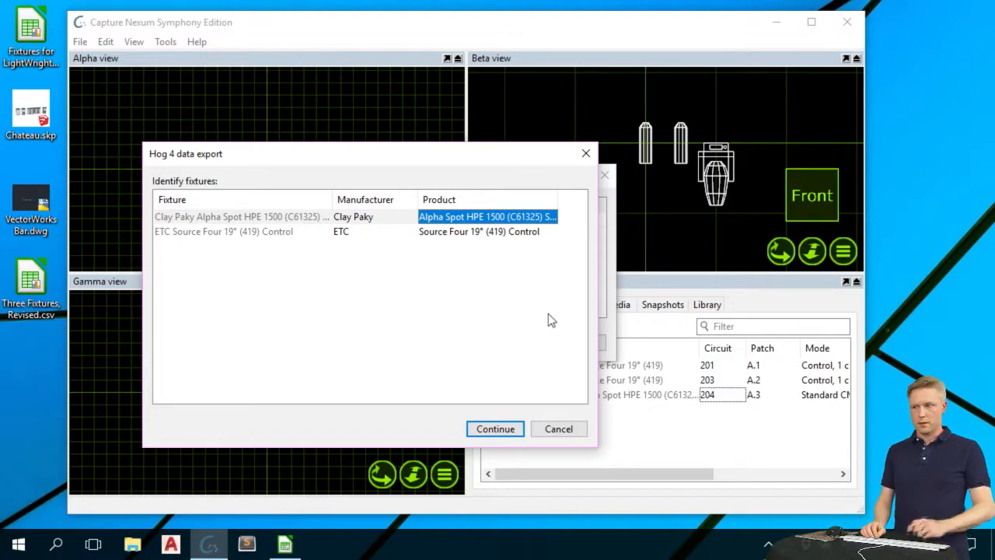
{"action": "key", "text": "Down"}
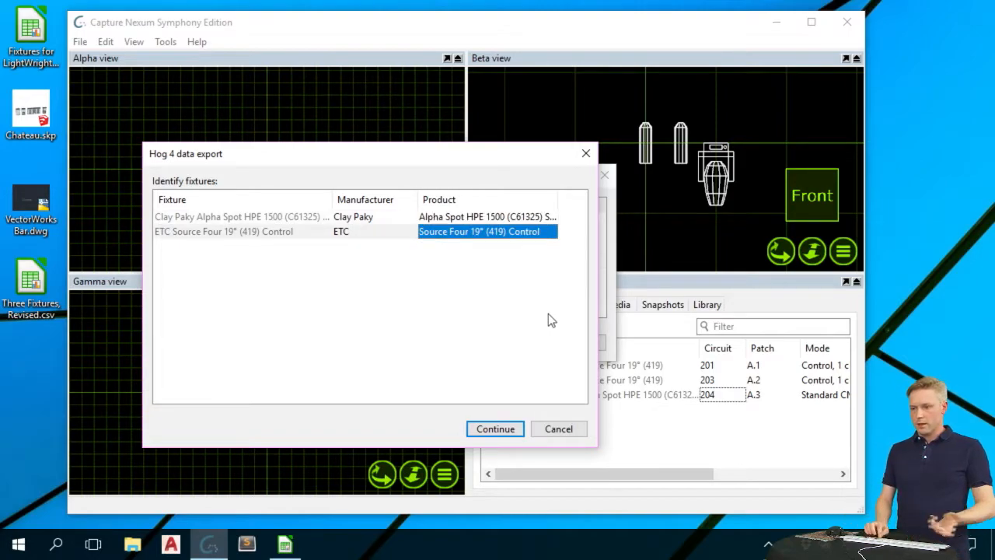
{"action": "key", "text": "Escape"}
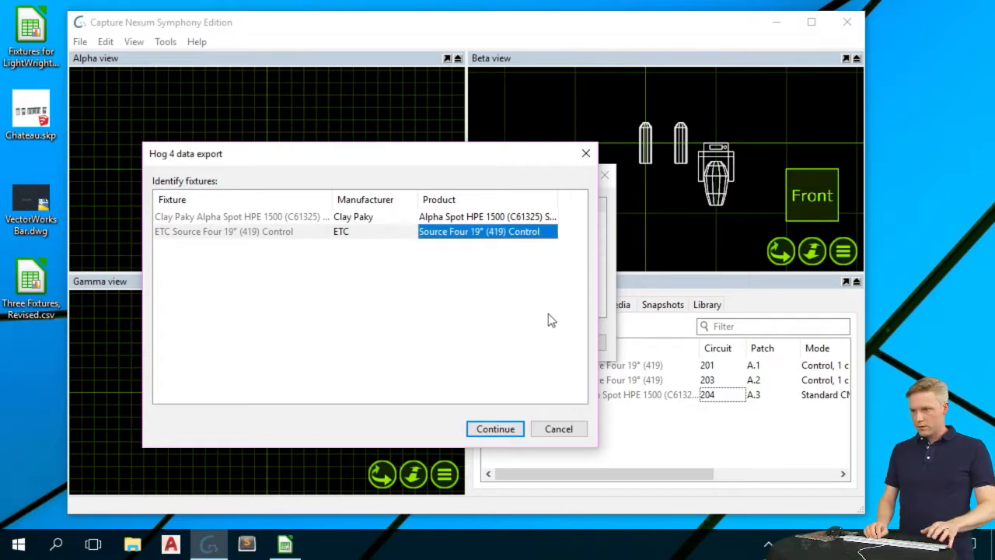
{"action": "key", "text": "Left"}
{"action": "type", "text": "Generic"}
{"action": "key", "text": "Tab"}
{"action": "type", "text": "Dimmer"}
{"action": "key", "text": "BackSpace"}
{"action": "key", "text": "BackSpace"}
{"action": "key", "text": "BackSpace"}
{"action": "type", "text": "mer"}
{"action": "key", "text": "Return"}
Step: Set the Clay Paky fixture's product to Alpha Spot 1500 and complete the Hog 4 export
{"action": "key", "text": "Up"}
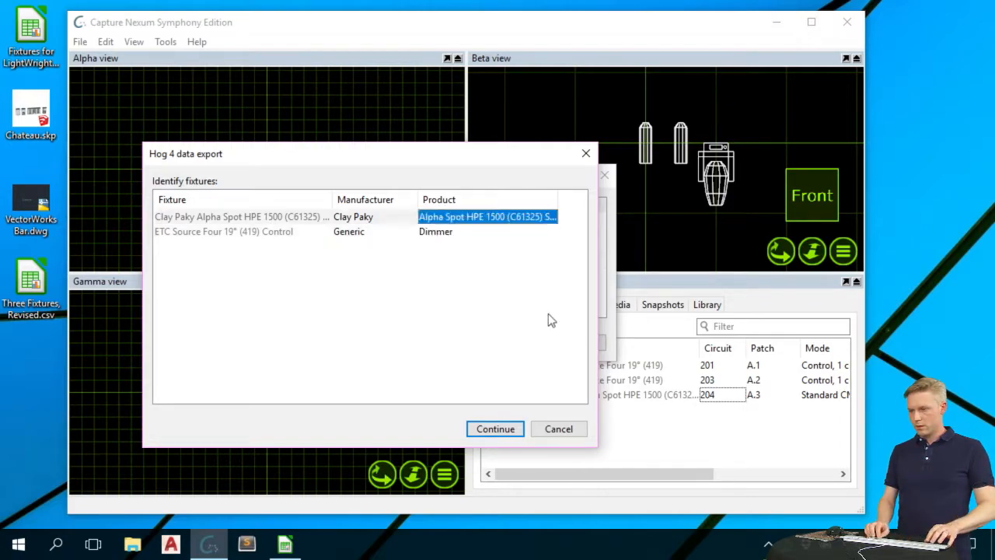
{"action": "type", "text": "Alpha Spot 1500"}
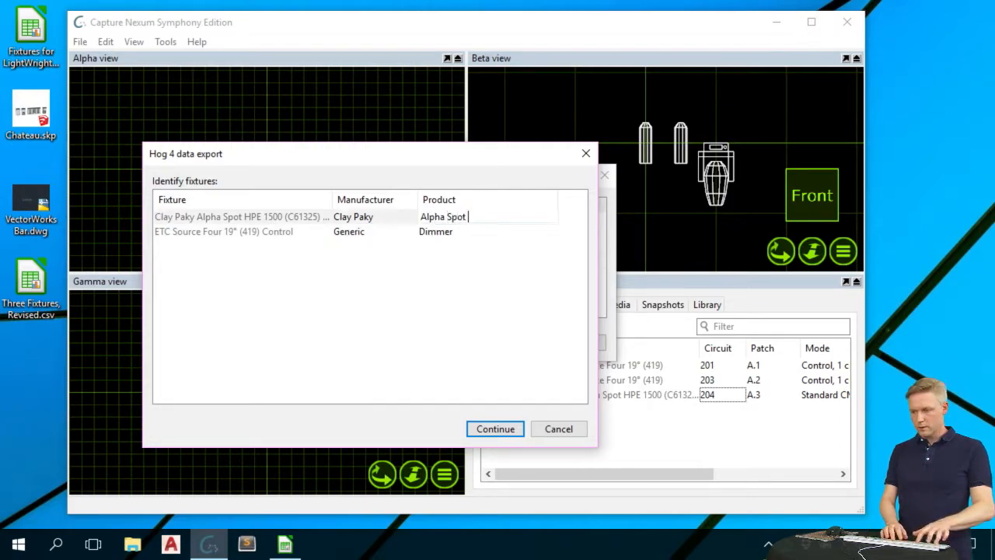
{"action": "key", "text": "Return"}
{"action": "key", "text": "F2"}
{"action": "key", "text": "Left"}
{"action": "key", "text": "Left"}
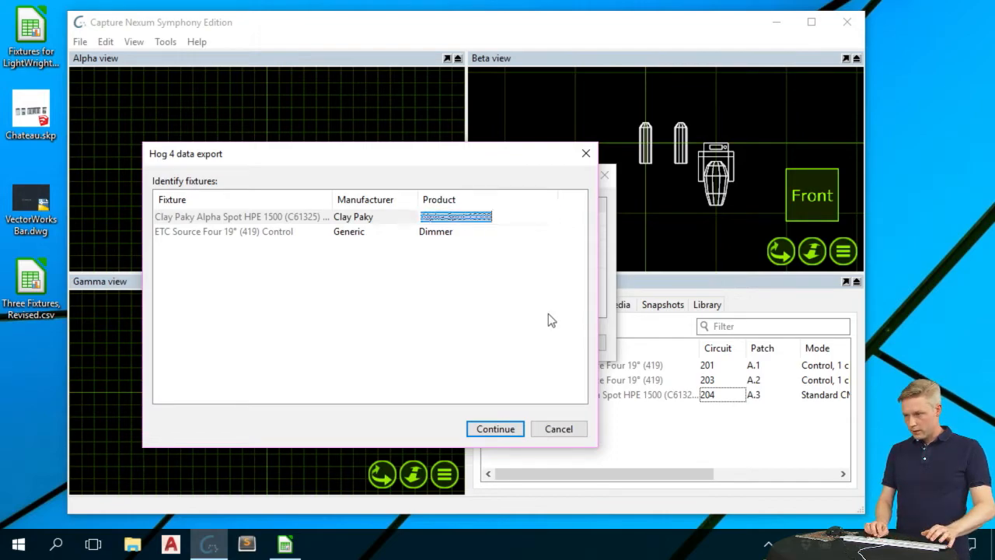
{"action": "key", "text": "BackSpace"}
{"action": "key", "text": "Return"}
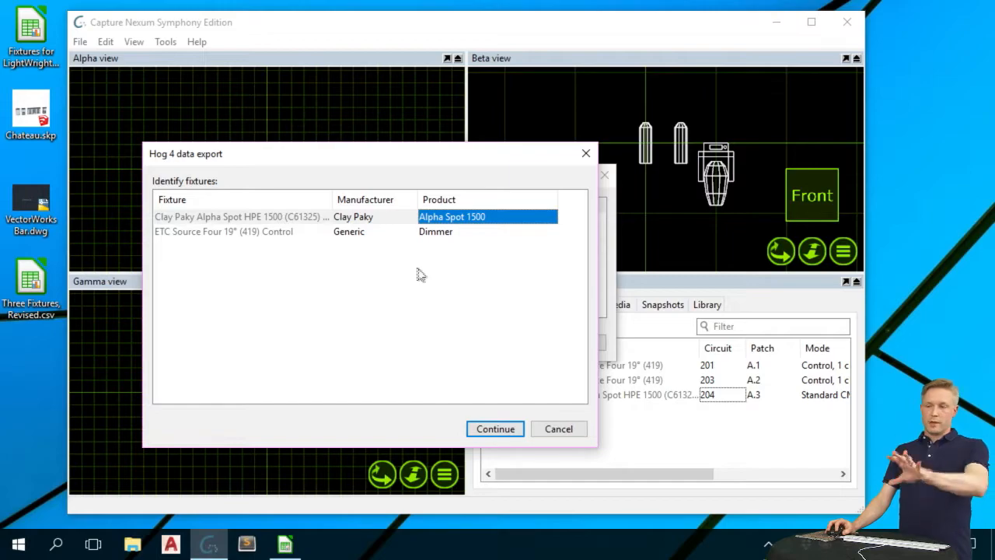
{"action": "left_click", "coordinate": [512, 430]}
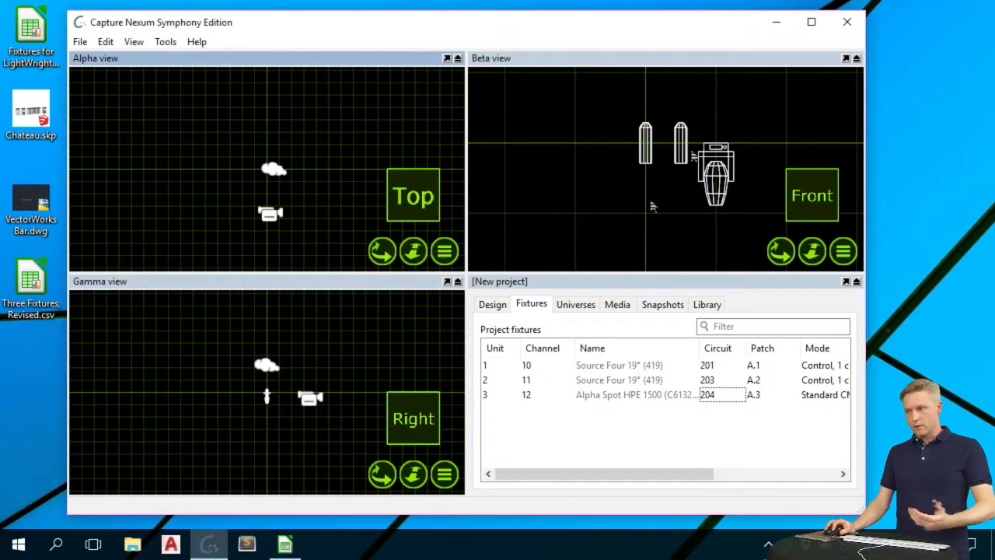
Step: Minimize Capture, open Fixture for Hog.xml from the desktop in Sublime Text and move its window toward the upper part of the screen
{"action": "left_click", "coordinate": [776, 21]}
{"action": "left_click", "coordinate": [30, 368]}
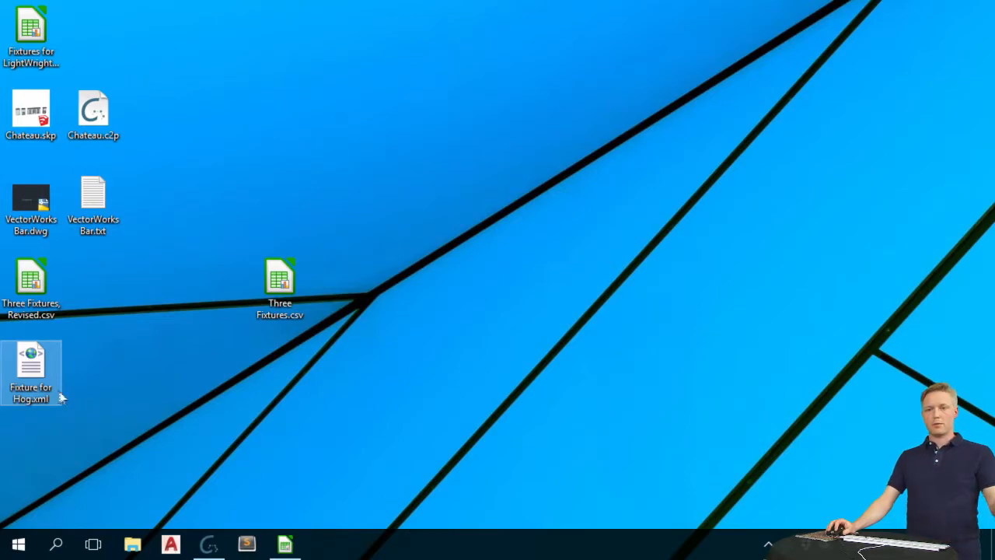
{"action": "right_click", "coordinate": [26, 371]}
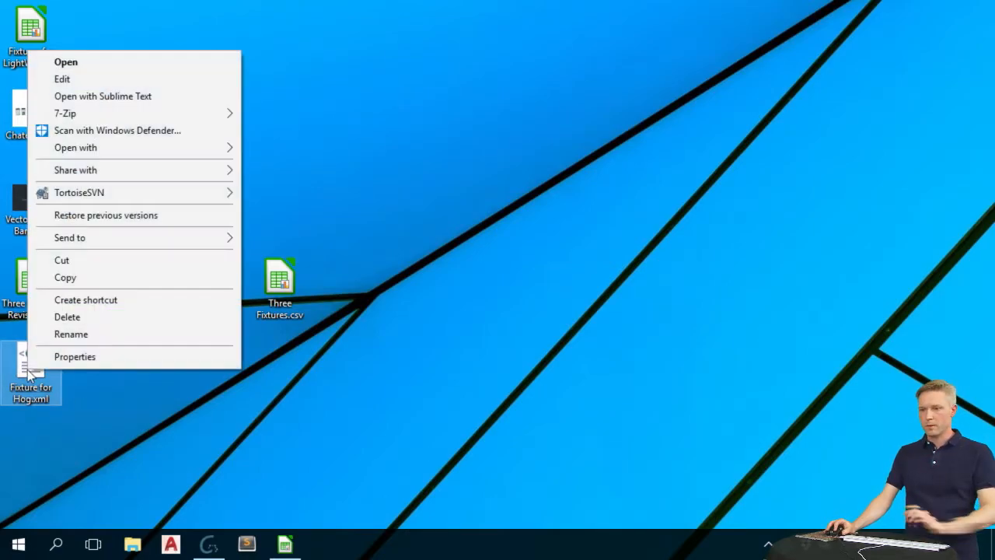
{"action": "left_click", "coordinate": [134, 102]}
{"action": "left_click_drag", "start_coordinate": [469, 147], "coordinate": [364, 39]}
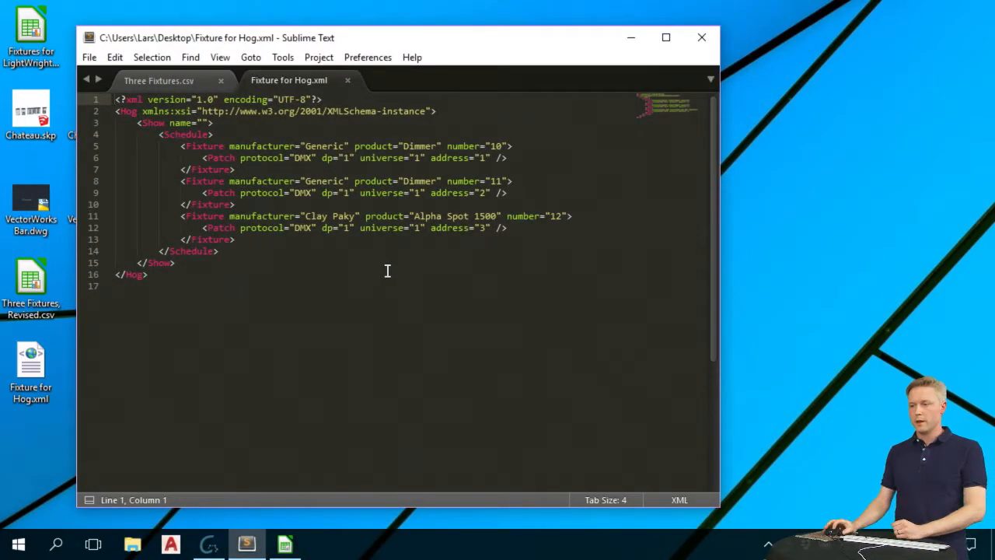
Step: Examine the first fixture's manufacturer, product and patch attributes in Fixture for Hog.xml, and close the file and Sublime Text
{"action": "left_click_drag", "start_coordinate": [305, 146], "coordinate": [446, 147]}
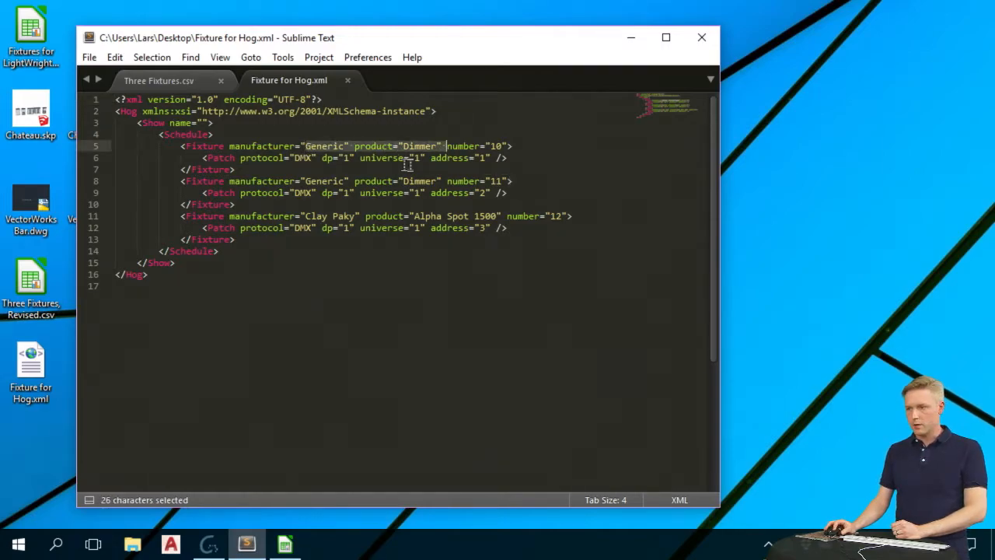
{"action": "left_click_drag", "start_coordinate": [290, 158], "coordinate": [420, 158]}
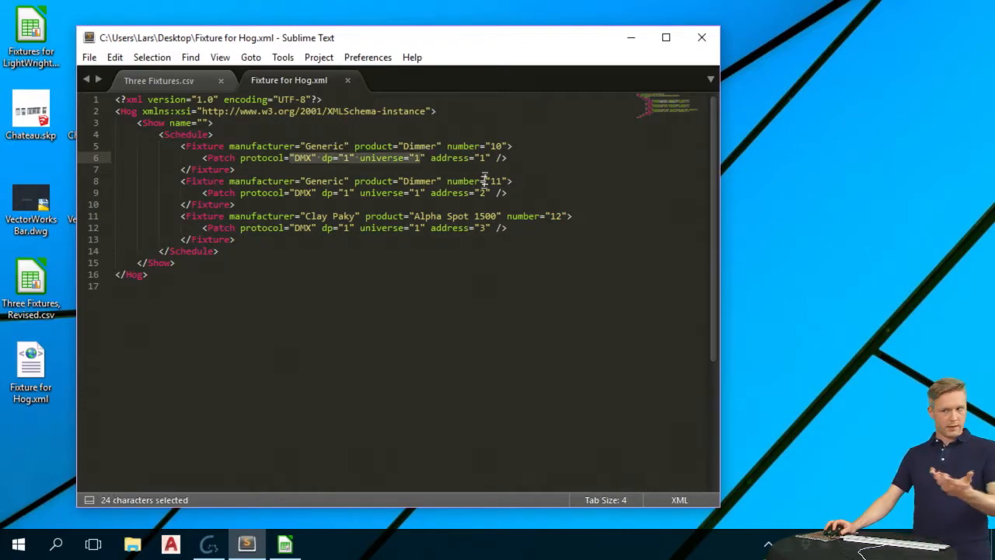
{"action": "left_click", "coordinate": [347, 80]}
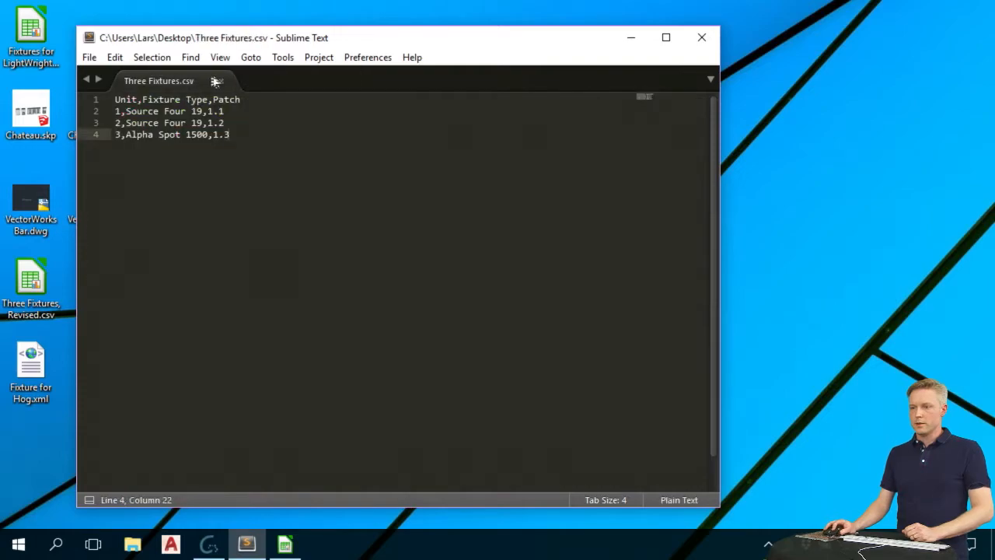
{"action": "left_click", "coordinate": [703, 39]}
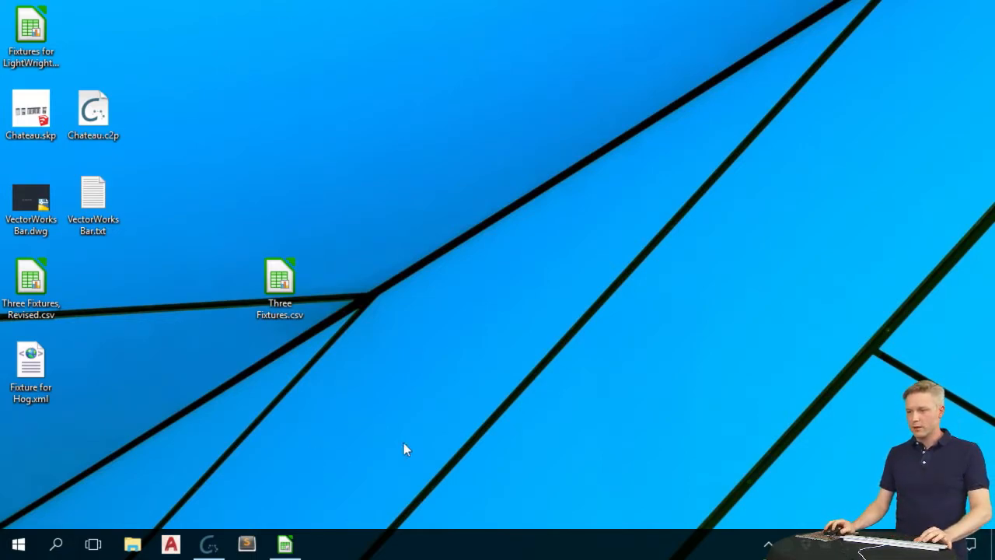
Step: Open Chateau.skp from the desktop in SketchUp and inspect the large wall with windows as a group
{"action": "mouse_move", "coordinate": [207, 546]}
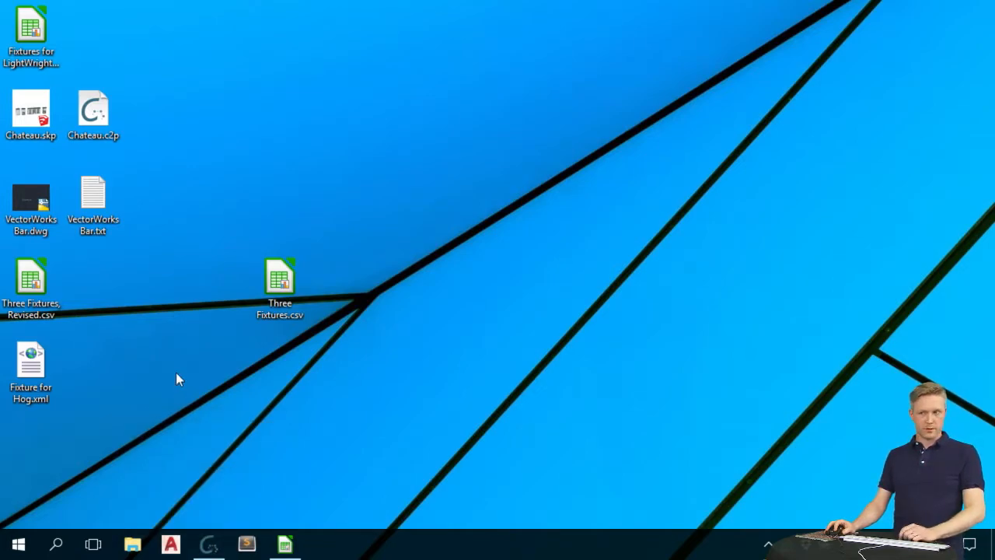
{"action": "double_click", "coordinate": [34, 115]}
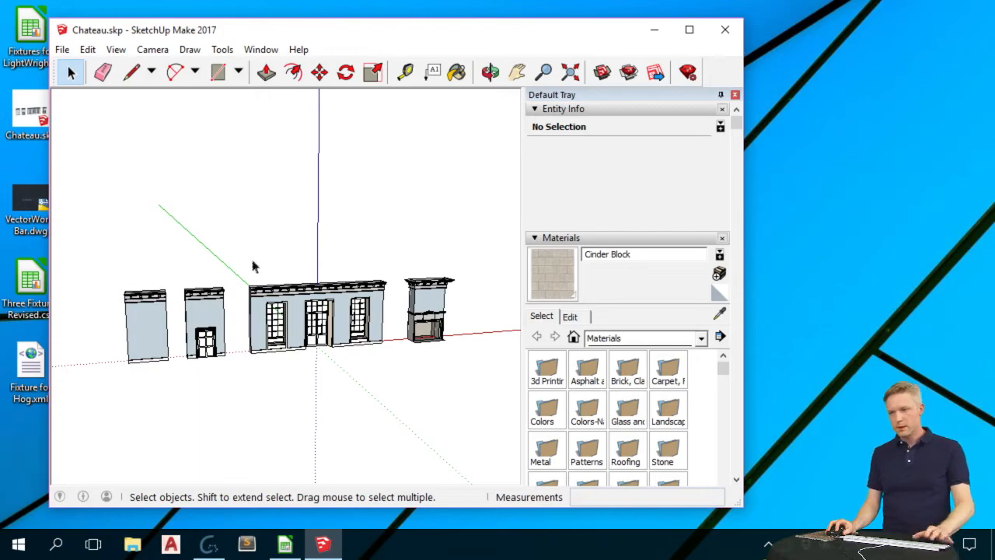
{"action": "left_click", "coordinate": [271, 309]}
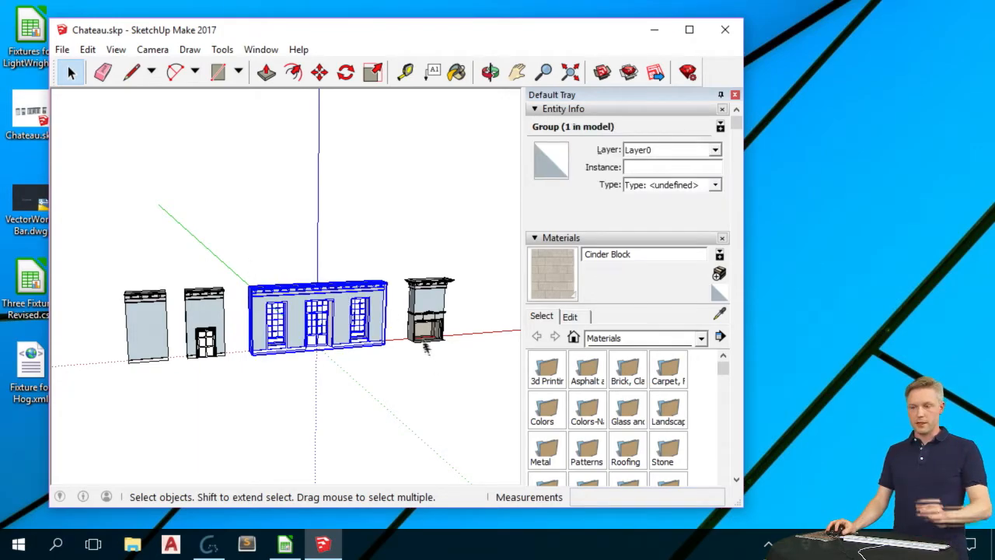
{"action": "left_click", "coordinate": [369, 248]}
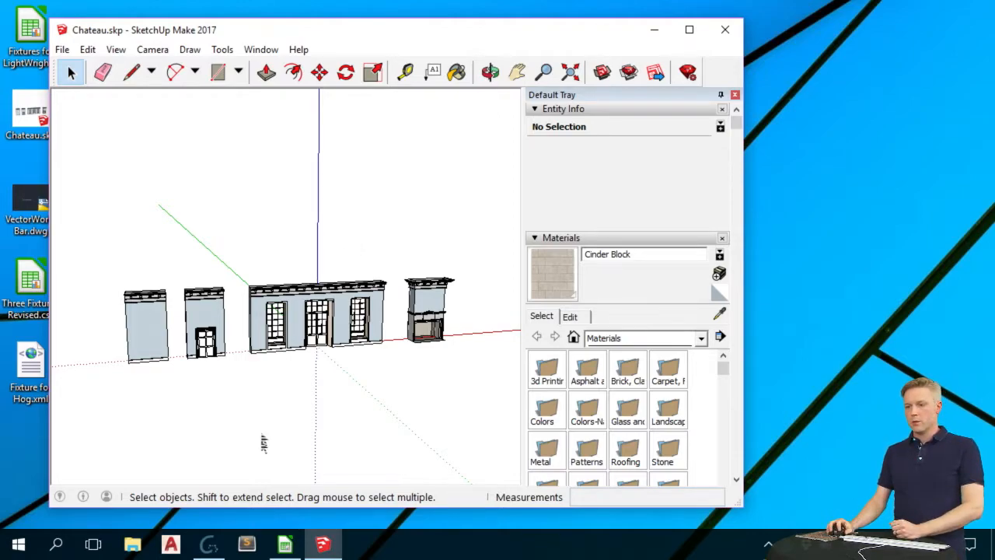
Step: Switch to Capture Nexum and start a new project without saving the current one
{"action": "left_click", "coordinate": [218, 542]}
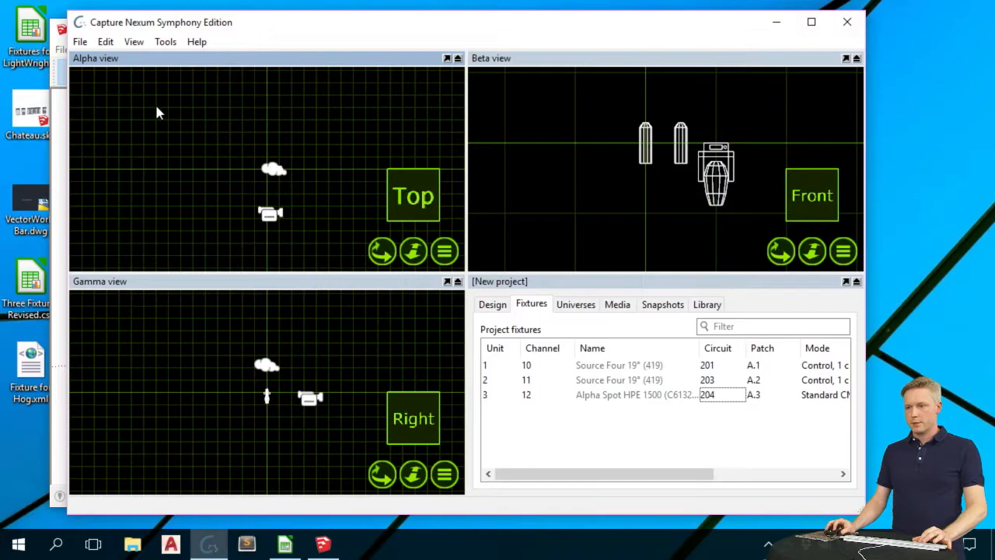
{"action": "left_click", "coordinate": [80, 41]}
{"action": "left_click", "coordinate": [82, 60]}
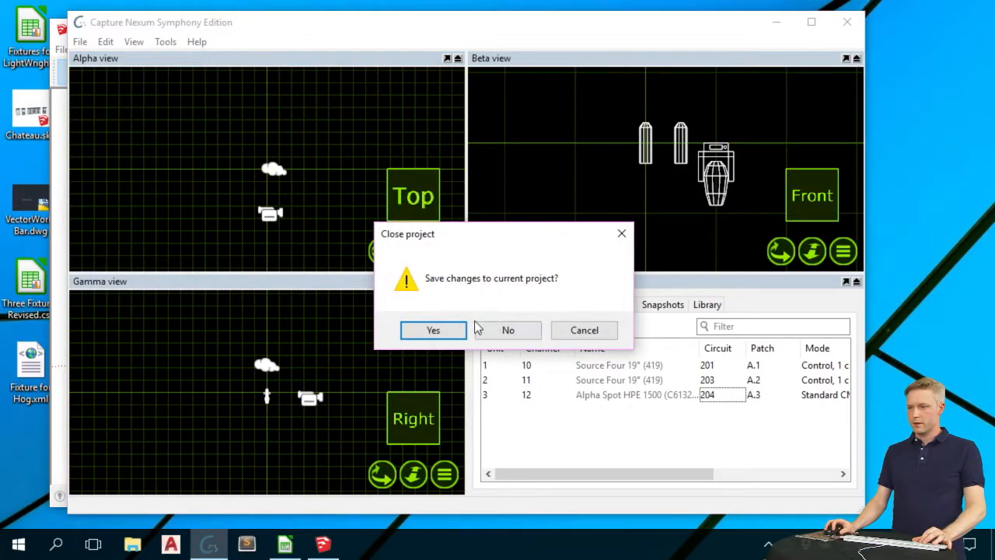
{"action": "left_click", "coordinate": [496, 329]}
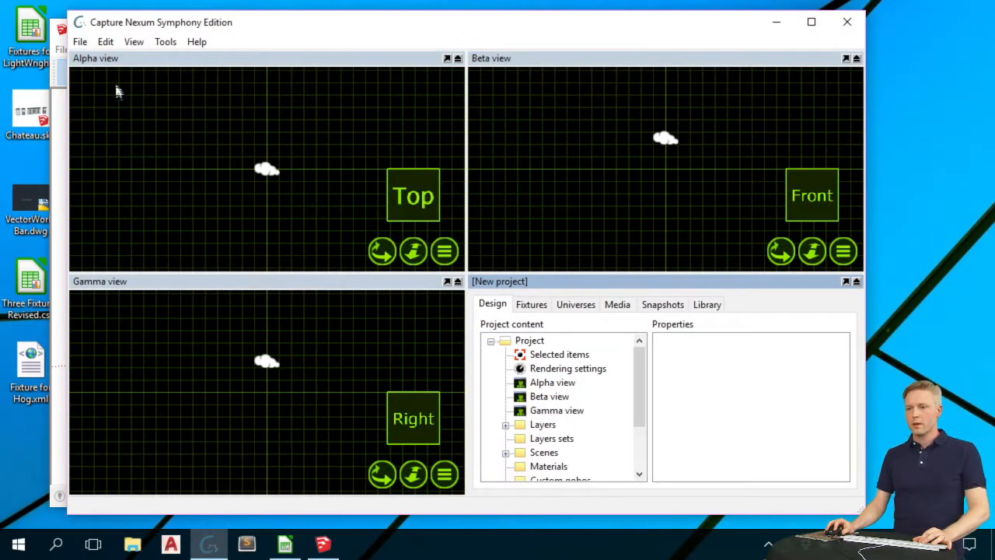
Step: Import the model Chateau.skp from the desktop and continue past the import log
{"action": "left_click", "coordinate": [79, 42]}
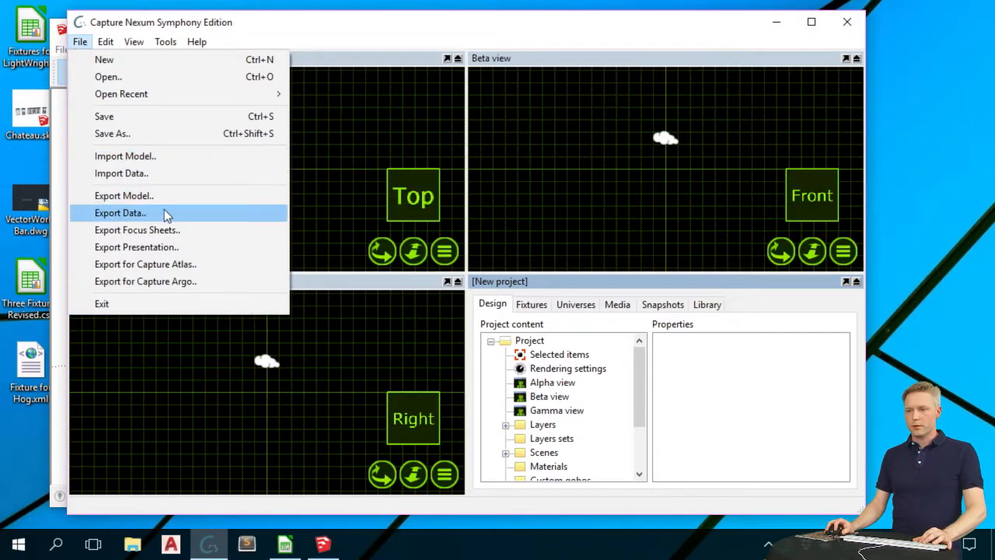
{"action": "left_click", "coordinate": [166, 157]}
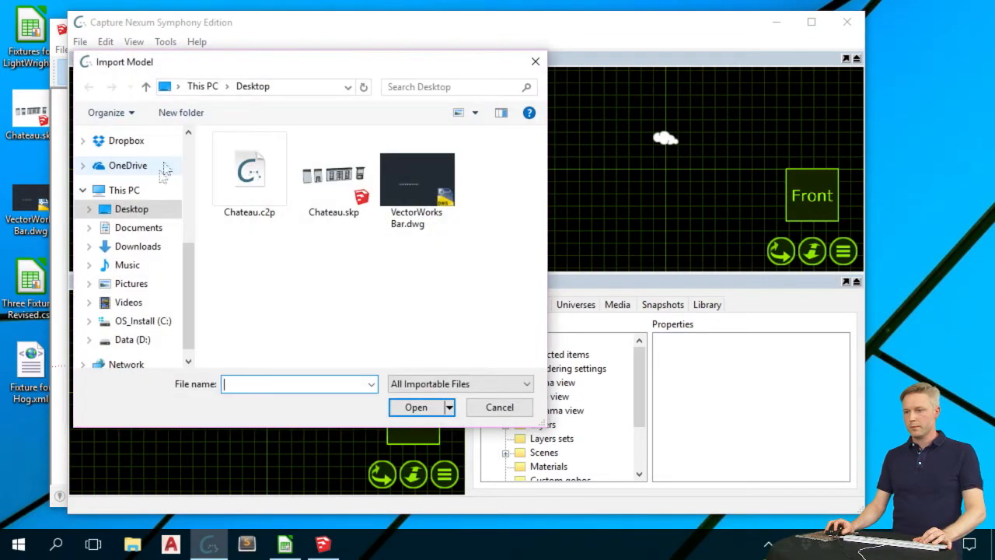
{"action": "left_click", "coordinate": [334, 180]}
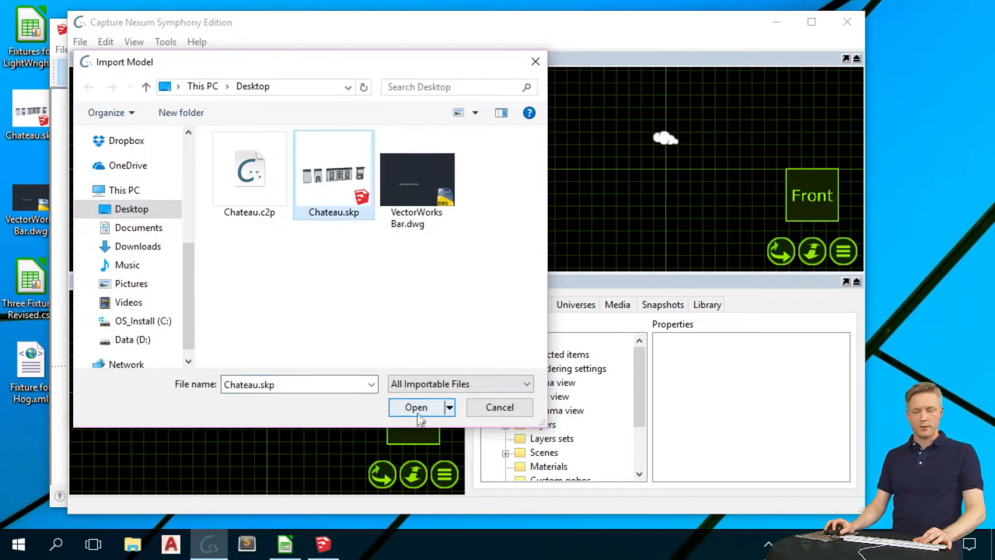
{"action": "left_click", "coordinate": [417, 408]}
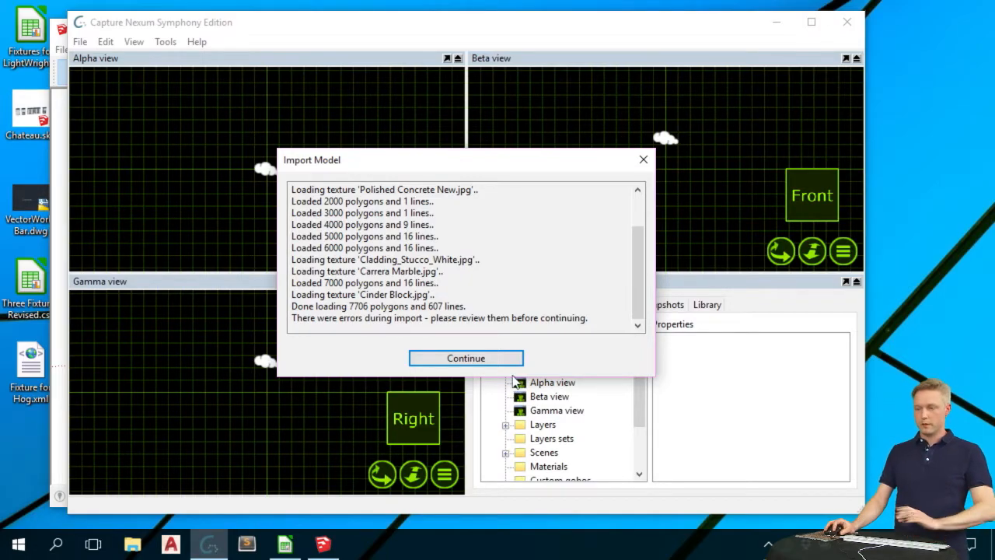
{"action": "left_click", "coordinate": [467, 360]}
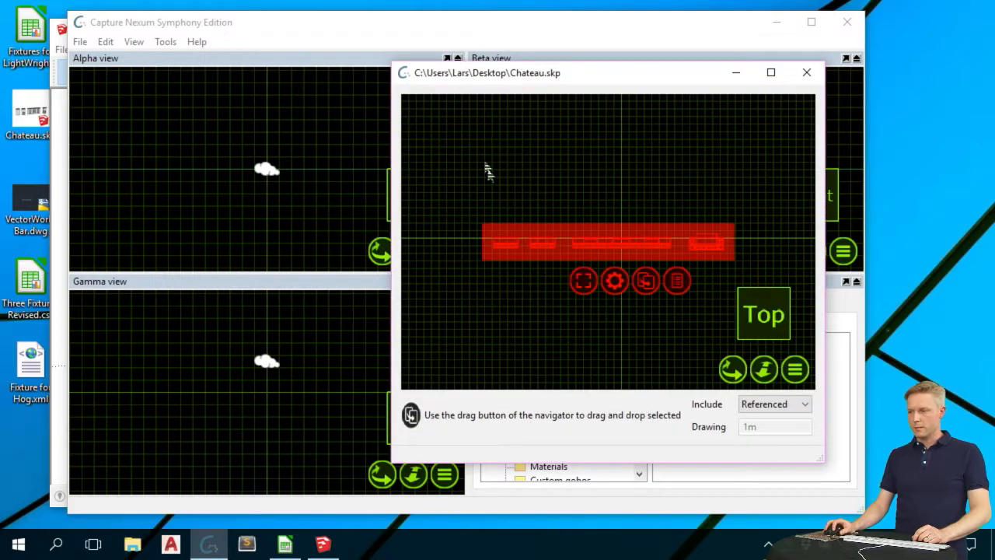
Step: Place the imported Chateau model at its original position in the Alpha view, clear the selection and close the import window
{"action": "left_click", "coordinate": [731, 372]}
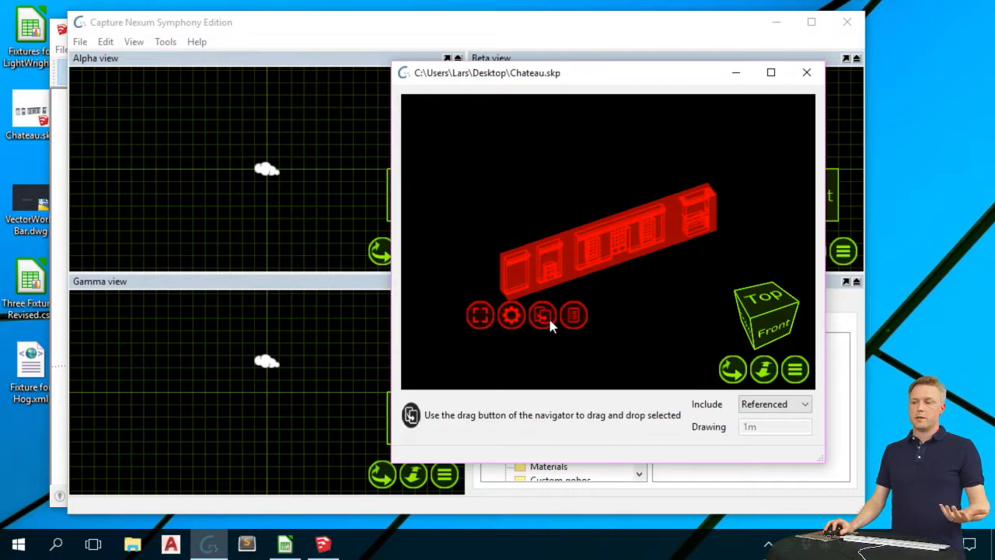
{"action": "right_click_drag", "start_coordinate": [544, 313], "coordinate": [270, 196]}
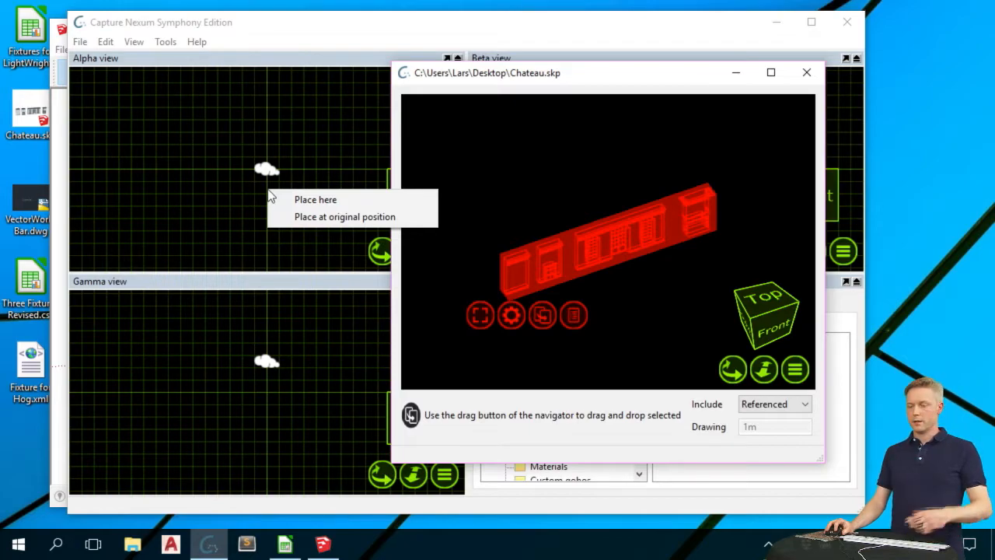
{"action": "left_click", "coordinate": [316, 217]}
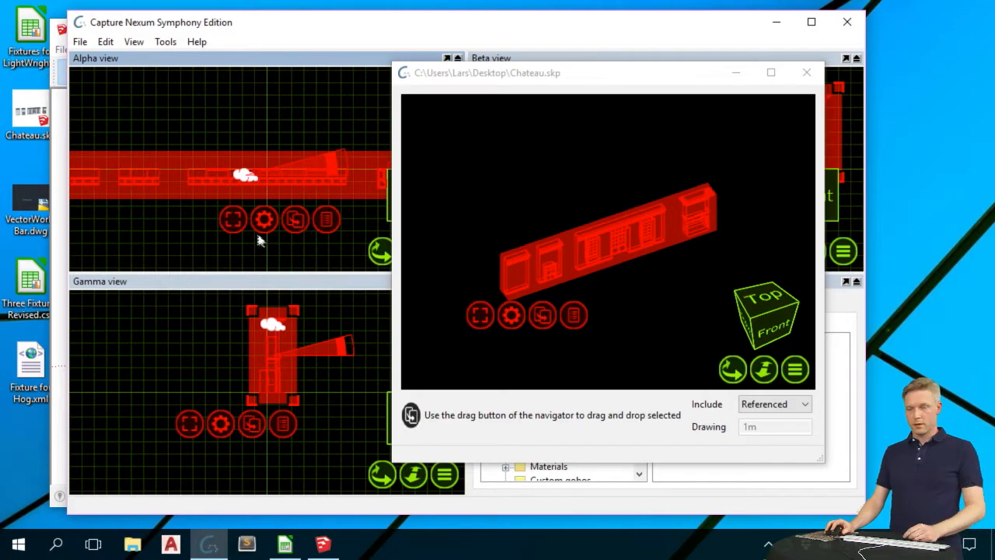
{"action": "scroll", "coordinate": [254, 224], "scroll_direction": "down", "scroll_amount": 2}
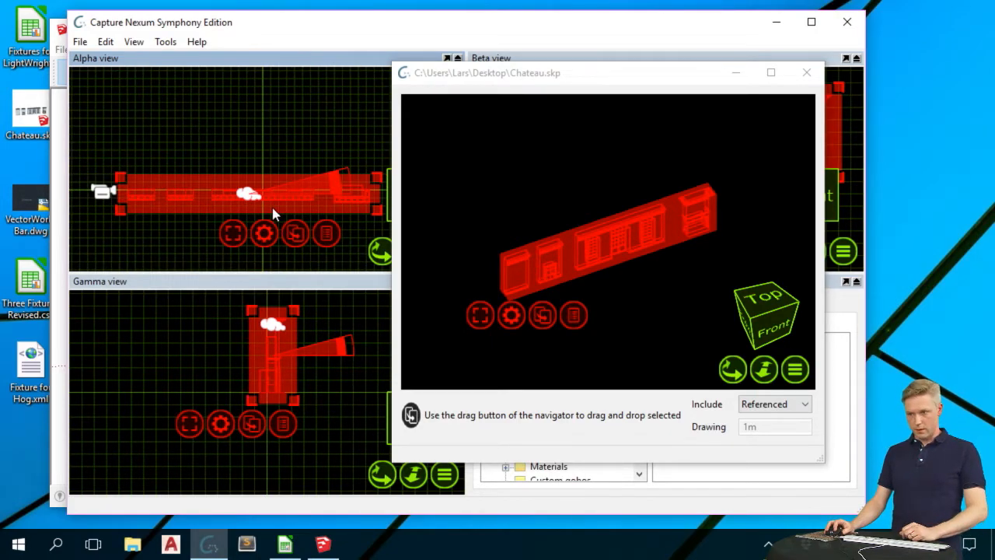
{"action": "left_click", "coordinate": [316, 91]}
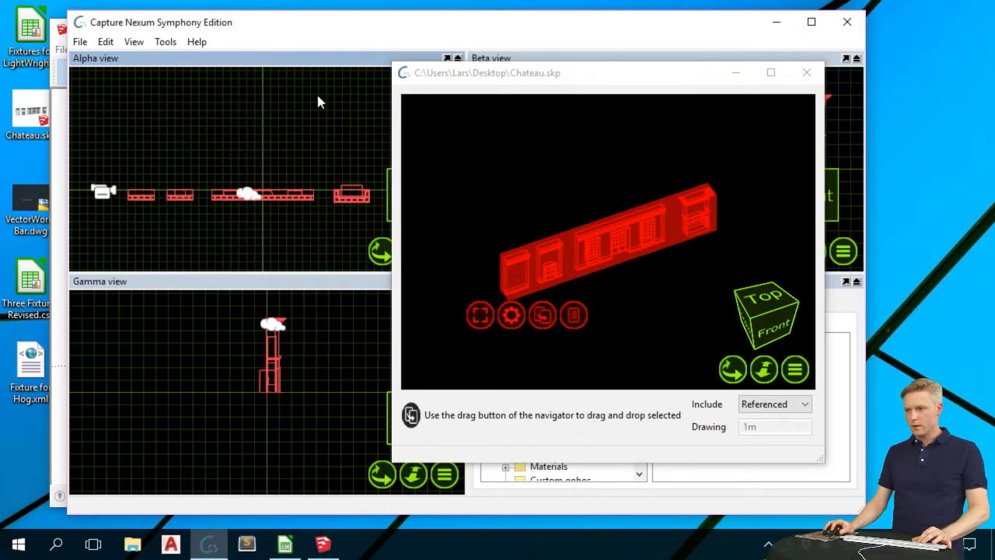
{"action": "left_click", "coordinate": [807, 72]}
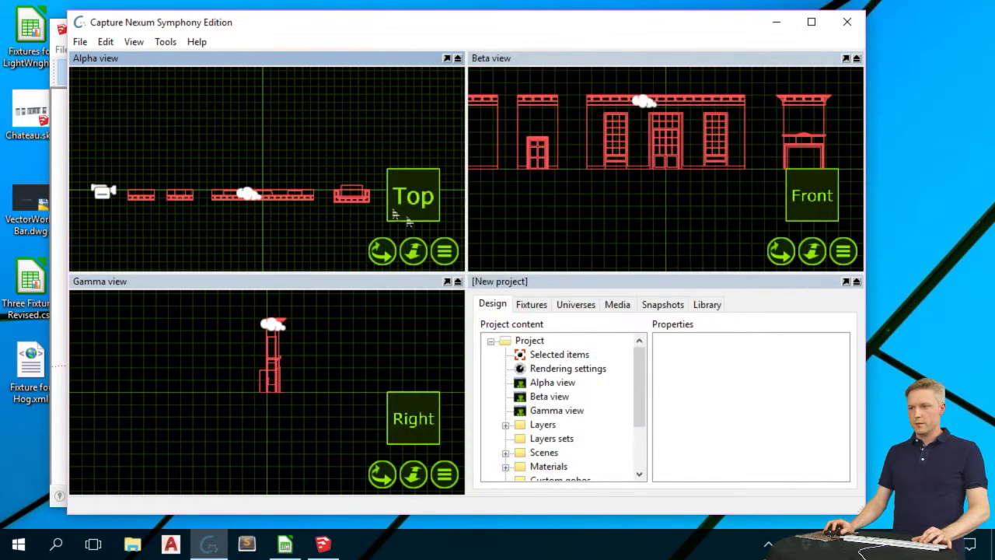
Step: Inspect the imported walls as separate objects in the Alpha view, including the large wall's cornice on its own
{"action": "left_click", "coordinate": [381, 250]}
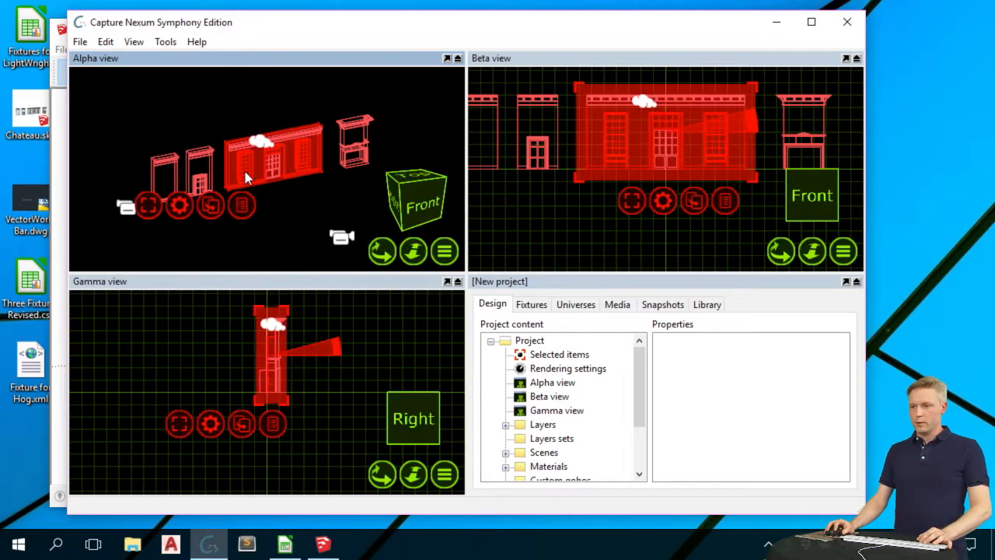
{"action": "left_click", "coordinate": [215, 183]}
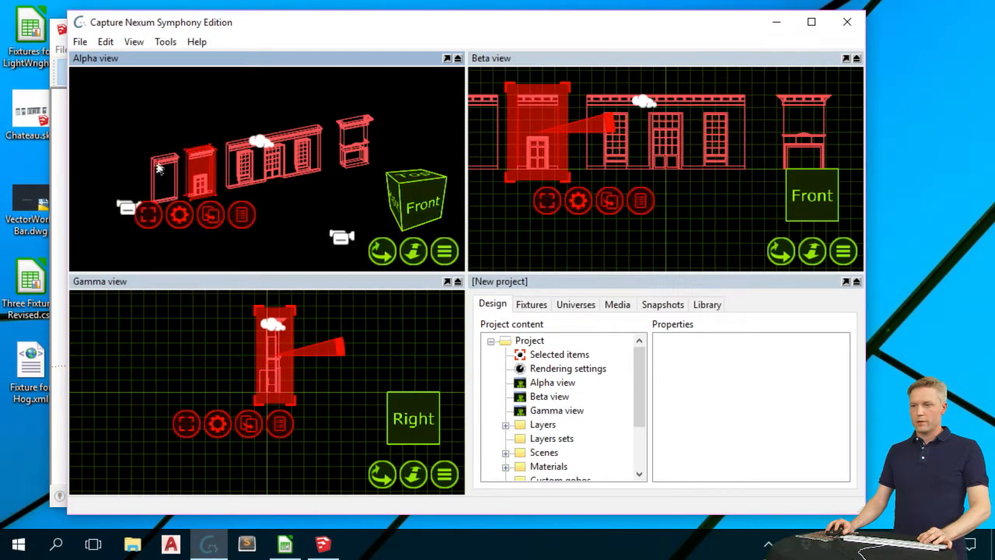
{"action": "left_click", "coordinate": [159, 165]}
{"action": "scroll", "coordinate": [237, 160], "scroll_direction": "up", "scroll_amount": 3}
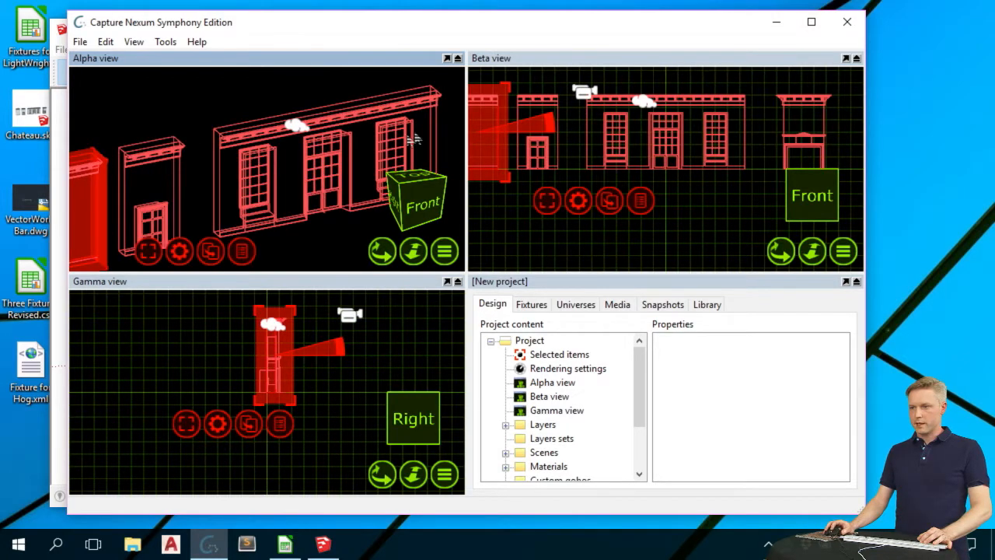
{"action": "scroll", "coordinate": [325, 154], "scroll_direction": "up", "scroll_amount": 3}
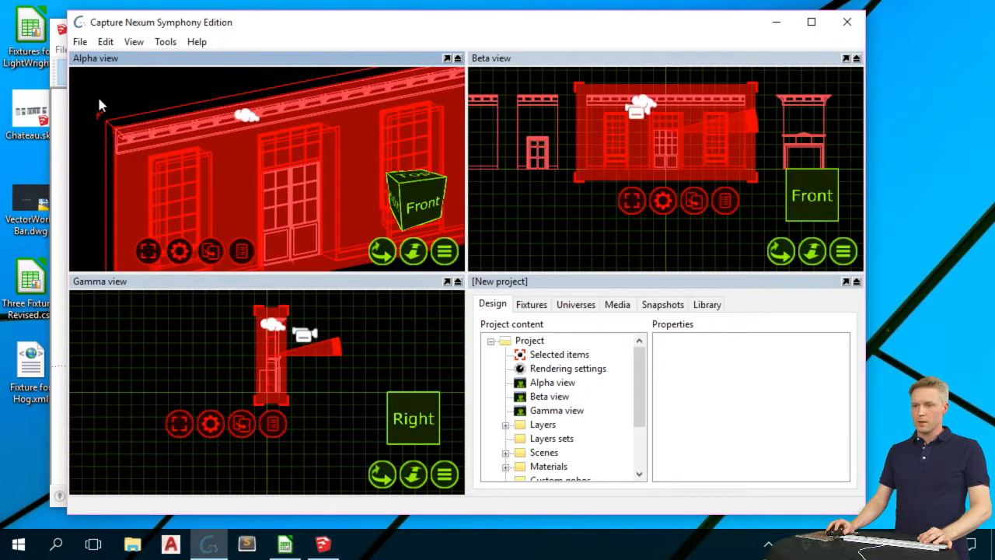
{"action": "left_click", "coordinate": [97, 95]}
{"action": "left_click", "coordinate": [143, 138]}
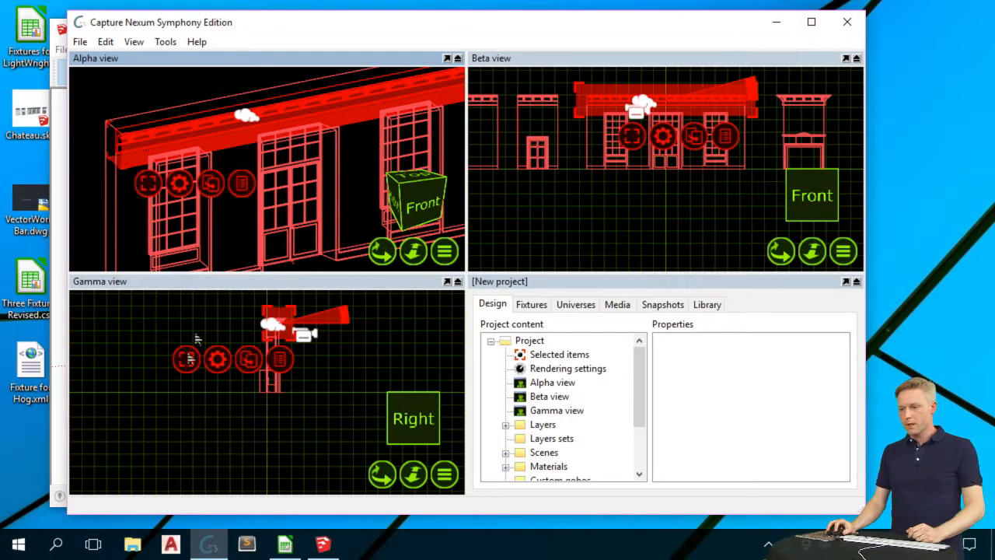
Step: Switch to SketchUp and check the grouping of the large wall, the plain wall and the wall with the single door
{"action": "left_click", "coordinate": [322, 545]}
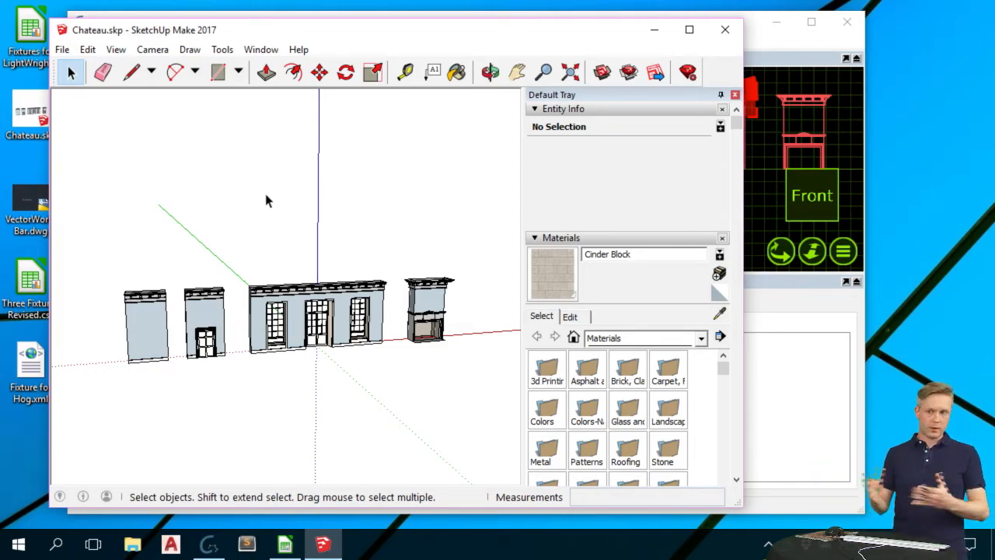
{"action": "left_click", "coordinate": [272, 312]}
{"action": "left_click", "coordinate": [159, 317]}
{"action": "left_click", "coordinate": [218, 318]}
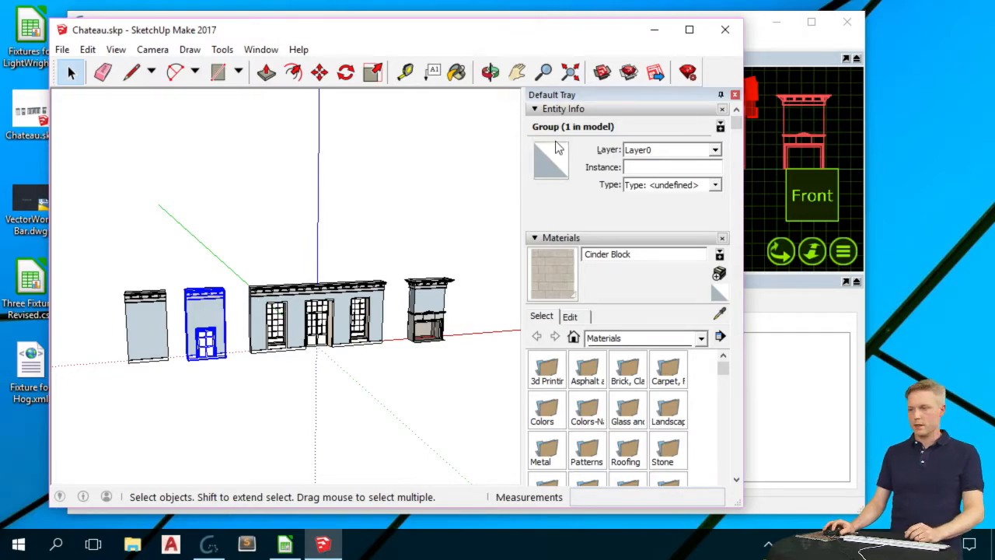
{"action": "scroll", "coordinate": [265, 333], "scroll_direction": "up", "scroll_amount": 5}
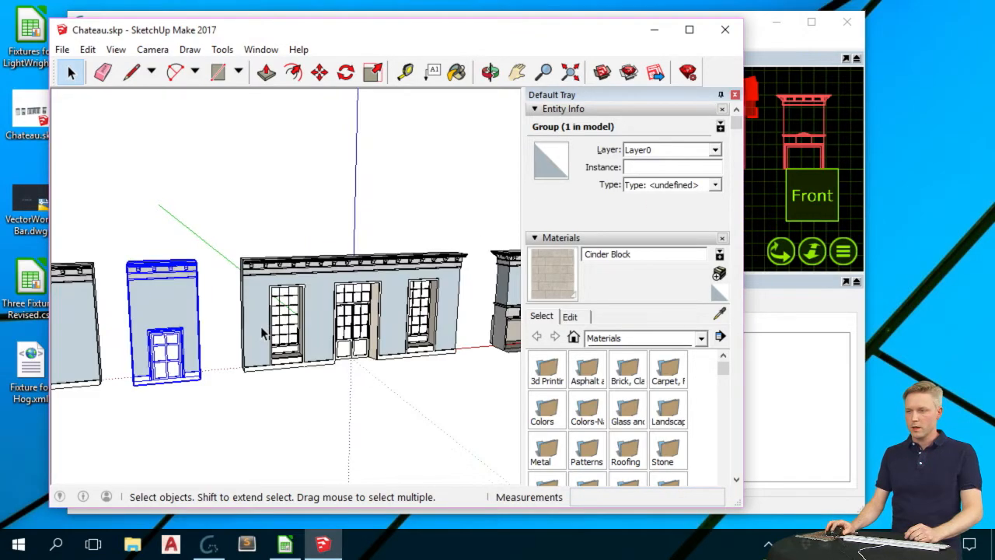
Step: Look closely at the large wall's cornice and display the In Model materials collection
{"action": "scroll", "coordinate": [317, 267], "scroll_direction": "up", "scroll_amount": 8}
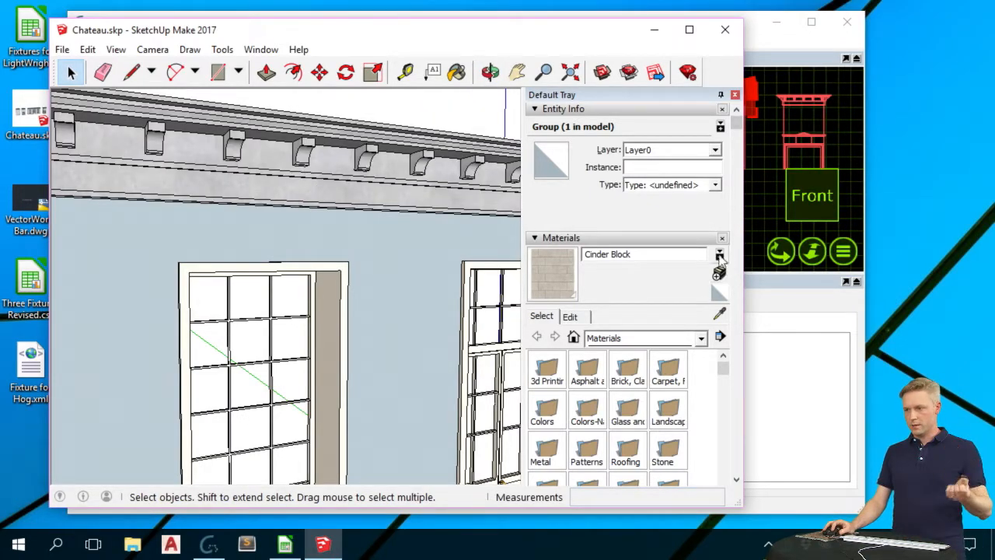
{"action": "left_click", "coordinate": [702, 342]}
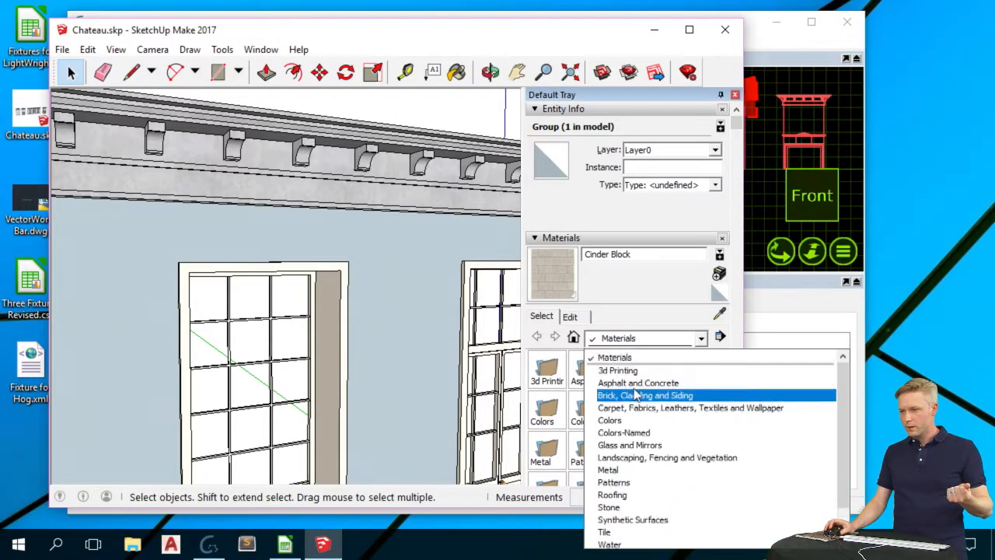
{"action": "left_click", "coordinate": [631, 354]}
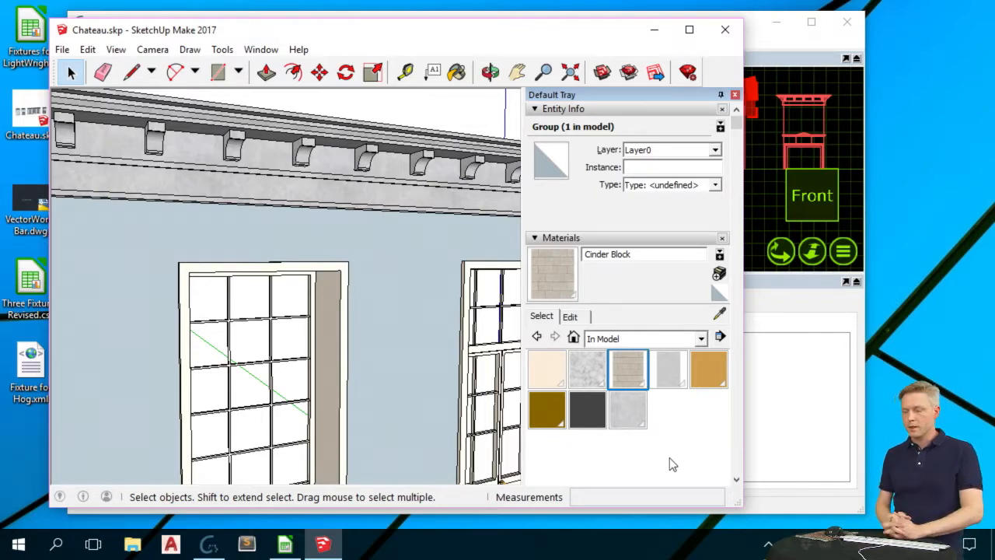
{"action": "scroll", "coordinate": [383, 286], "scroll_direction": "down", "scroll_amount": 2}
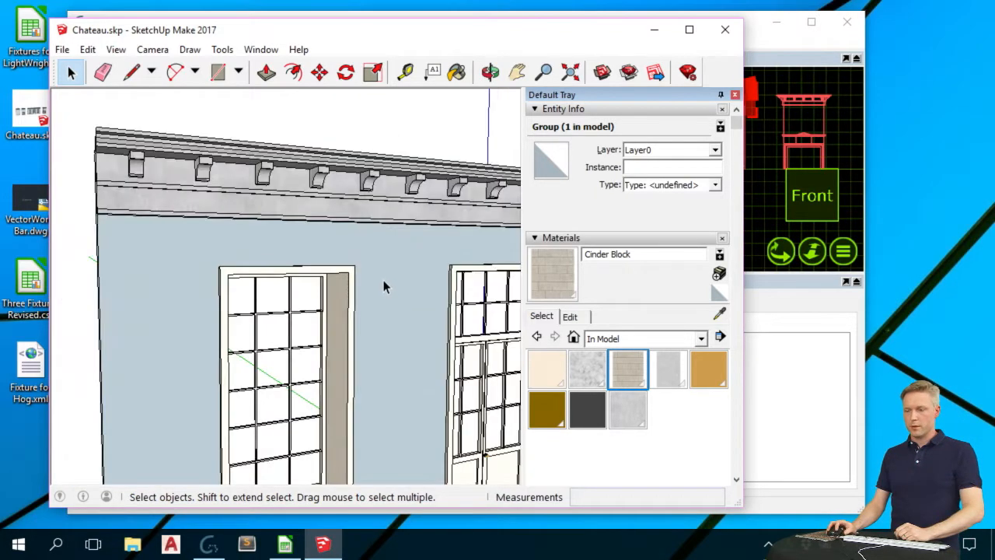
Step: Switch to Capture Nexum, select the large wall's cornice and examine its properties down to the assigned material
{"action": "left_click", "coordinate": [757, 152]}
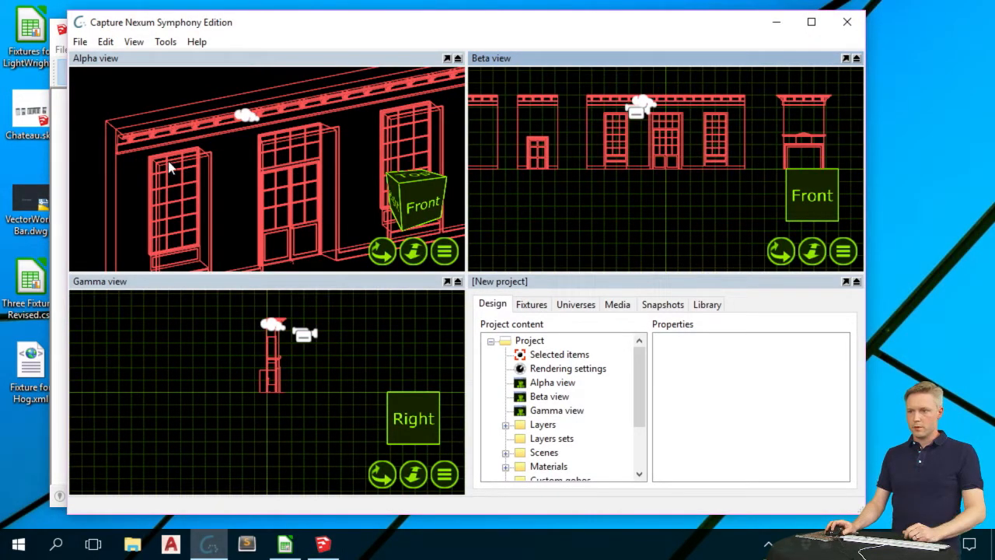
{"action": "middle_click_drag", "start_coordinate": [169, 162], "coordinate": [166, 153]}
{"action": "left_click", "coordinate": [194, 104]}
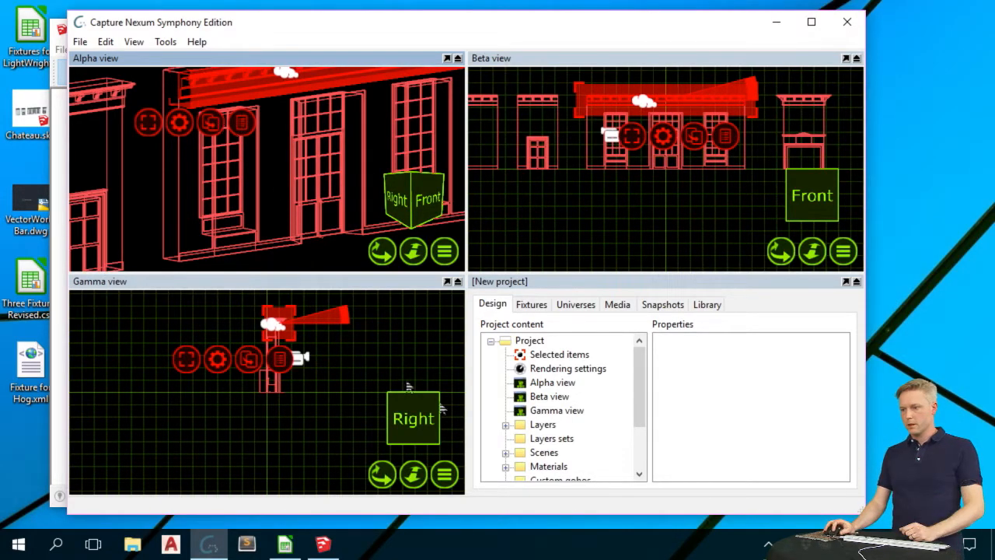
{"action": "left_click", "coordinate": [558, 354]}
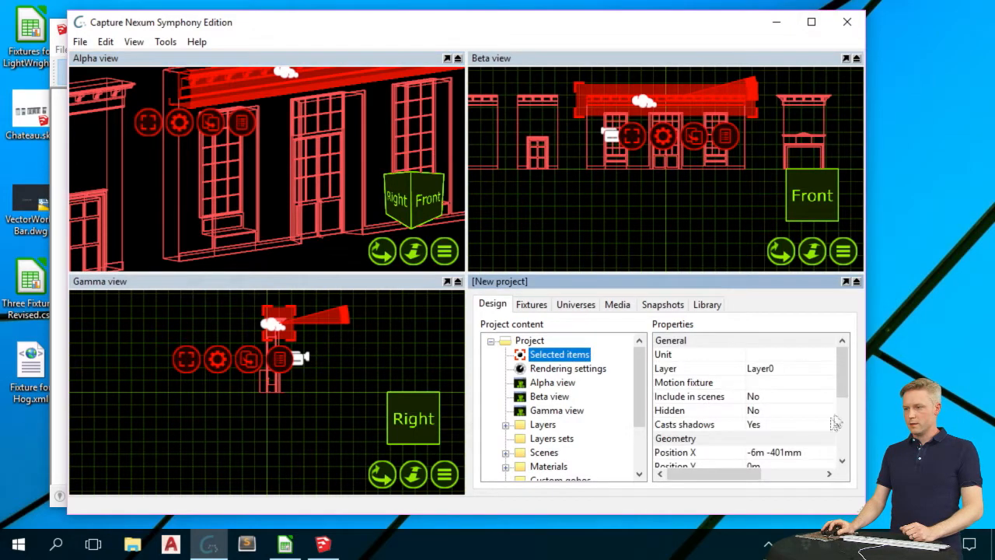
{"action": "left_click_drag", "start_coordinate": [842, 381], "coordinate": [843, 445]}
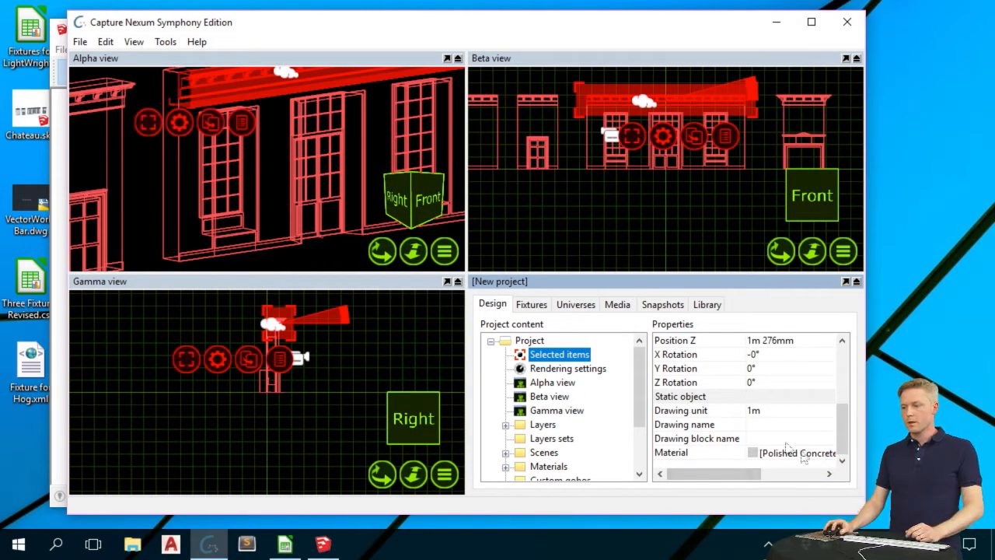
Step: Expand the project's Materials folder and examine the properties of the Carrera Marble material
{"action": "scroll", "coordinate": [614, 396], "scroll_direction": "down", "scroll_amount": 2}
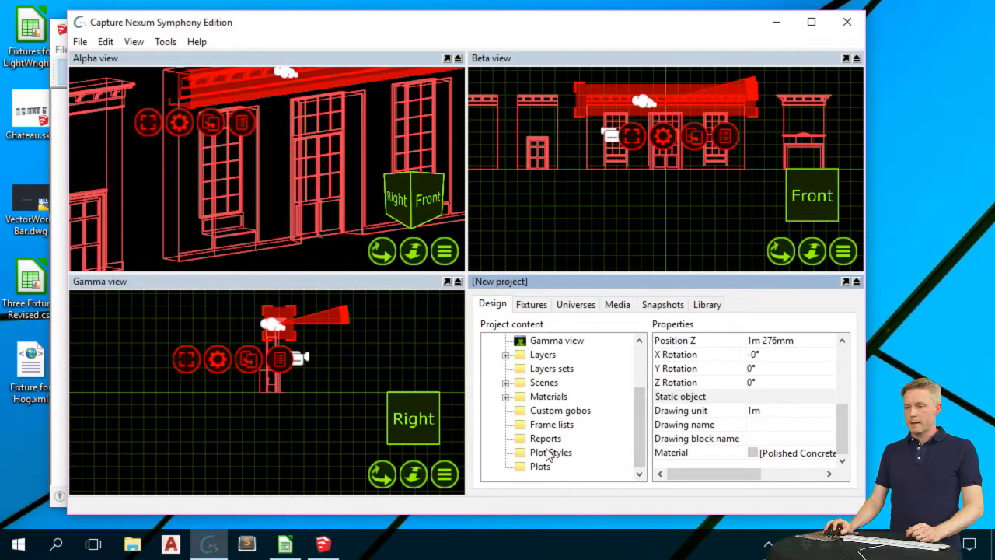
{"action": "left_click", "coordinate": [505, 397]}
{"action": "left_click_drag", "start_coordinate": [637, 418], "coordinate": [639, 426]}
{"action": "left_click", "coordinate": [580, 353]}
Step: Switch to SketchUp, move its window clear of Capture's material list and show the In Model materials in List View
{"action": "left_click", "coordinate": [322, 543]}
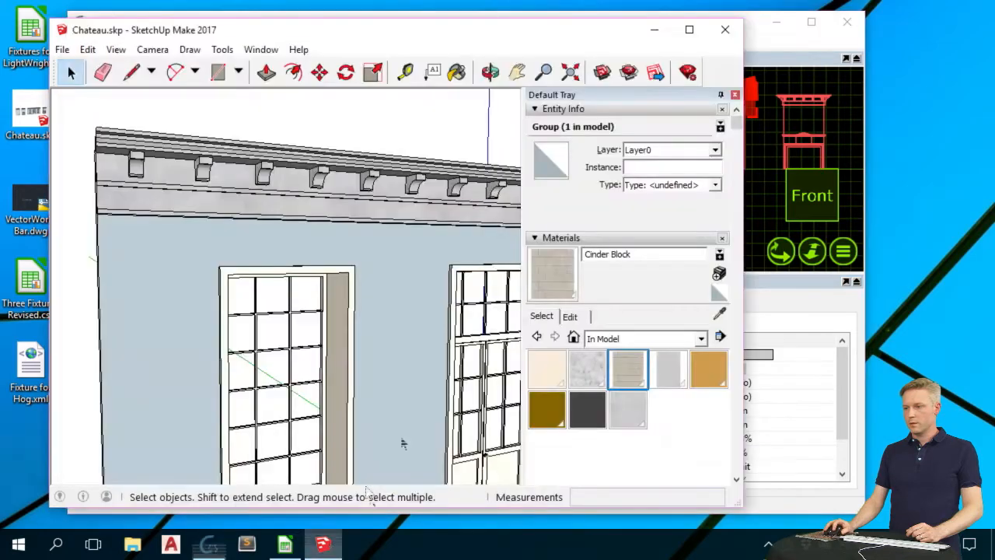
{"action": "left_click_drag", "start_coordinate": [562, 31], "coordinate": [322, 26]}
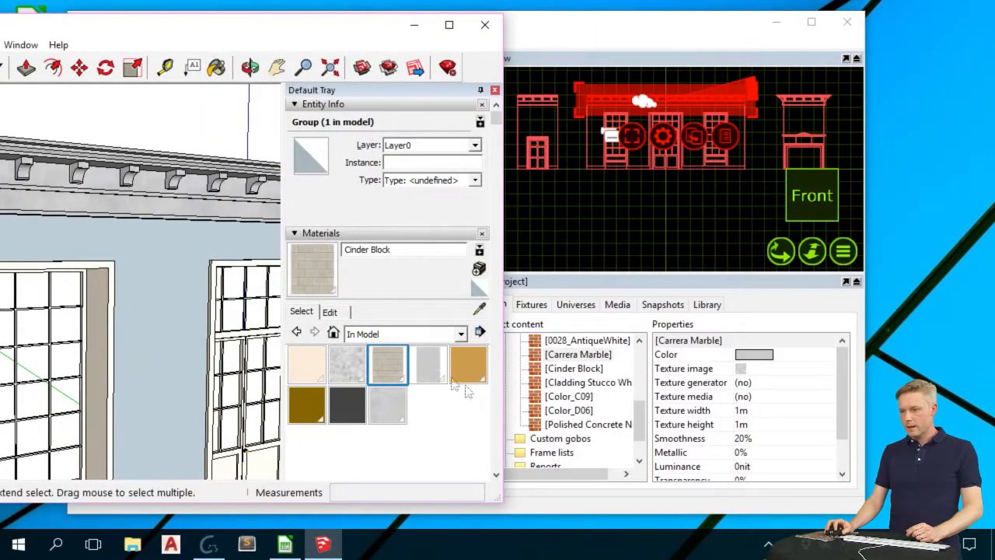
{"action": "left_click", "coordinate": [479, 332]}
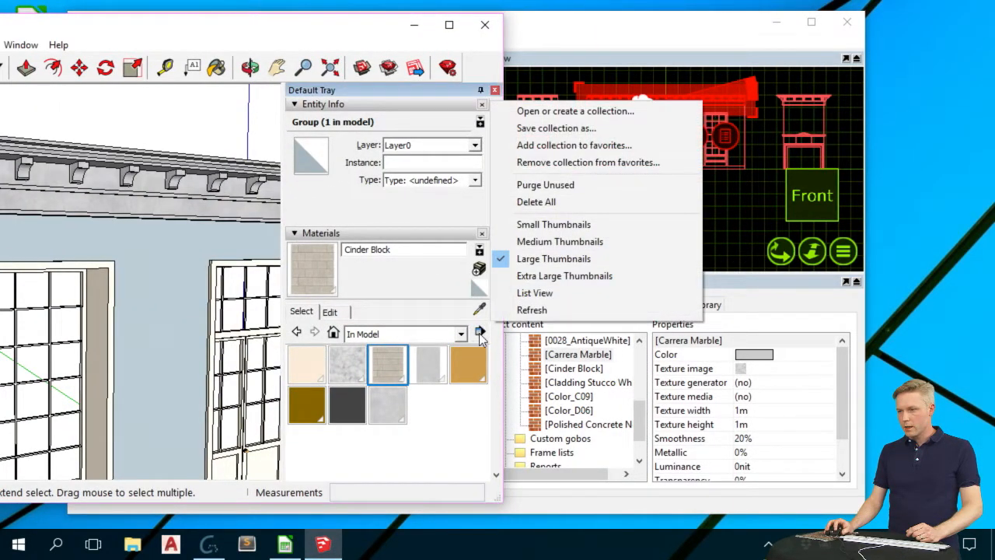
{"action": "left_click", "coordinate": [583, 294]}
{"action": "left_click", "coordinate": [327, 373]}
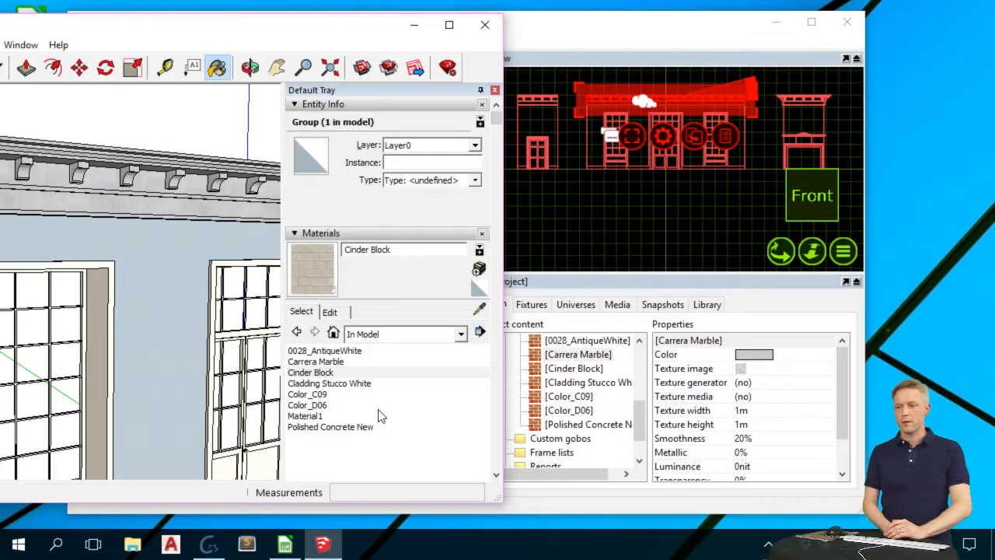
Step: Move the SketchUp window out of the way and return to Capture Nexum to view the Chateau walls in the Alpha view
{"action": "mouse_move", "coordinate": [301, 29]}
{"action": "left_mouse_down"}
{"action": "mouse_move", "coordinate": [566, 54]}
{"action": "mouse_move", "coordinate": [621, 116]}
{"action": "left_mouse_up"}
{"action": "left_click", "coordinate": [501, 35]}
{"action": "left_click", "coordinate": [323, 250]}
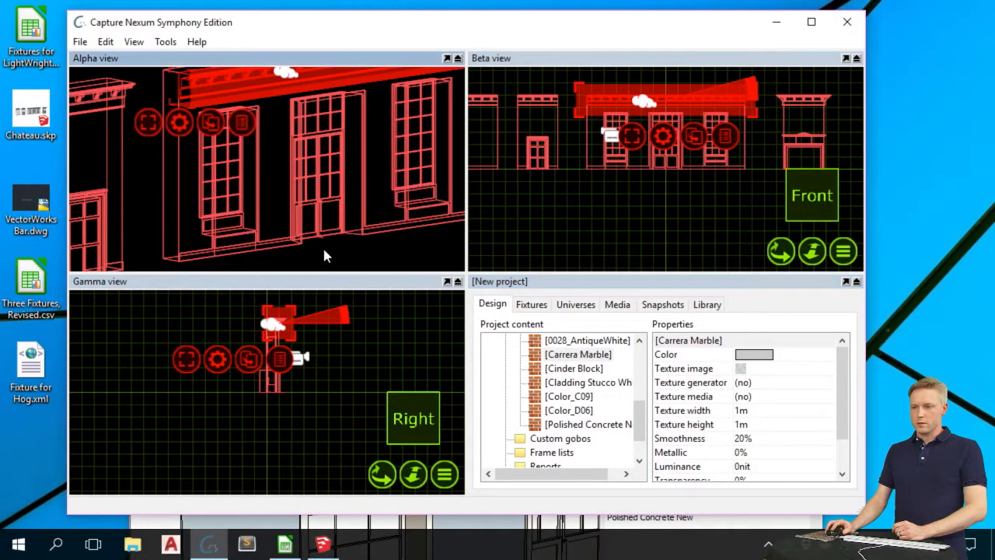
{"action": "scroll", "coordinate": [290, 194], "scroll_direction": "down", "scroll_amount": 4}
{"action": "scroll", "coordinate": [282, 206], "scroll_direction": "up", "scroll_amount": 2}
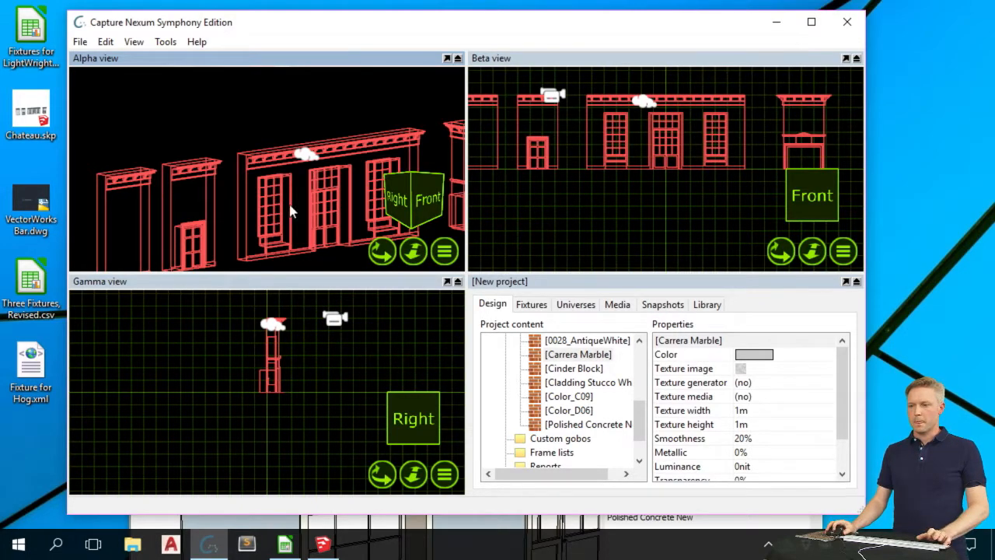
{"action": "middle_click_drag", "start_coordinate": [318, 216], "coordinate": [313, 188]}
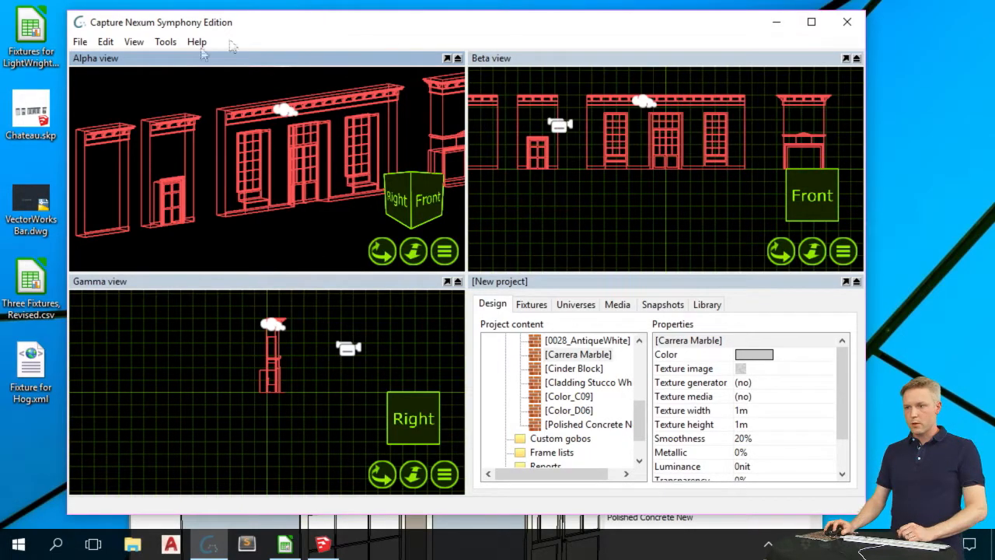
Step: Import the model file Chateau.skp from the Desktop into the project
{"action": "left_click", "coordinate": [80, 42]}
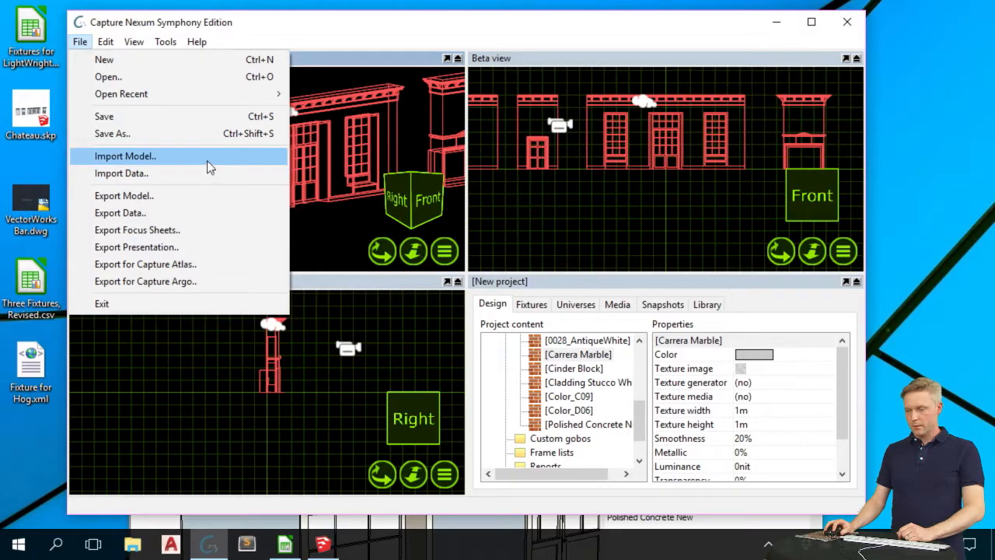
{"action": "left_click", "coordinate": [168, 157]}
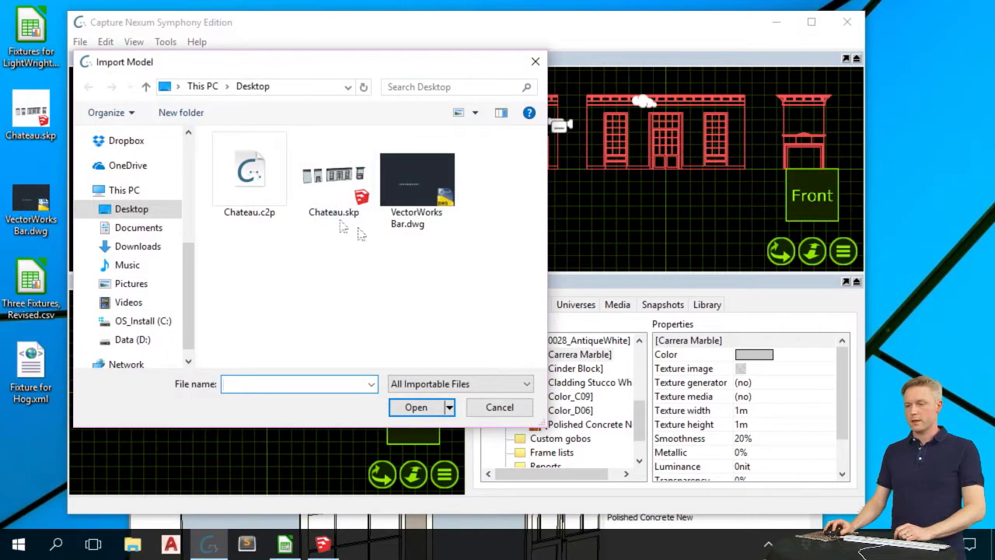
{"action": "double_click", "coordinate": [333, 182]}
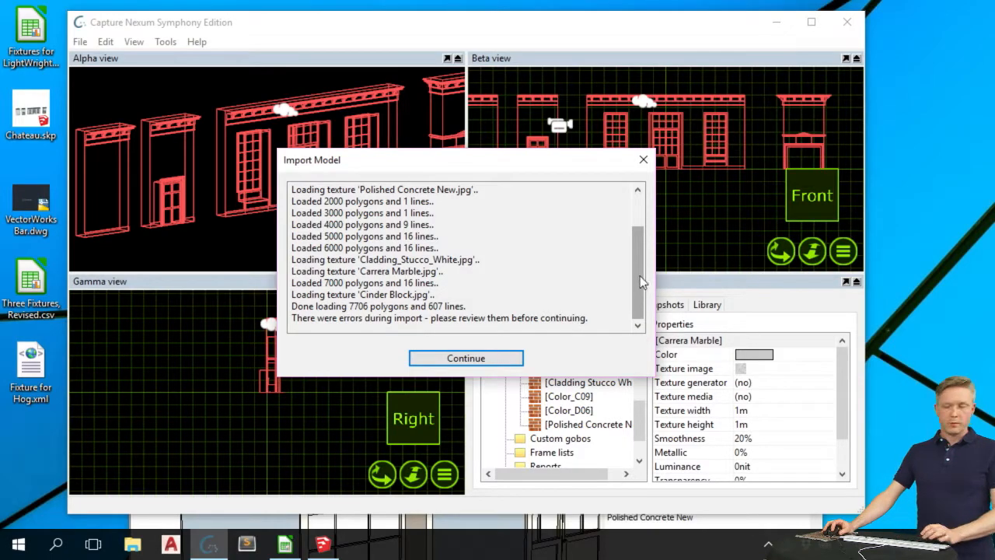
Step: Review the import log for Chateau.skp, reading the reported error and the closing lines
{"action": "left_click_drag", "start_coordinate": [637, 275], "coordinate": [631, 234]}
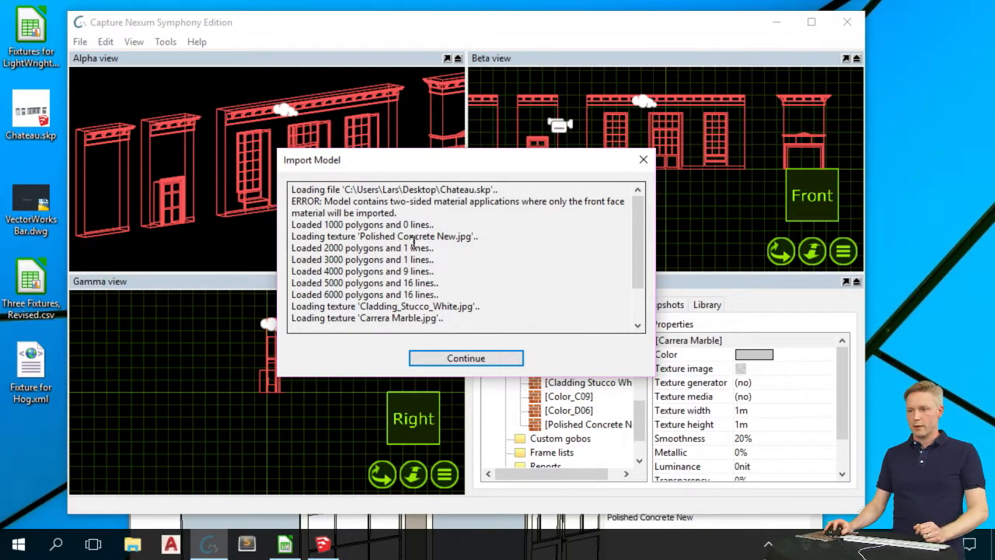
{"action": "left_click_drag", "start_coordinate": [302, 201], "coordinate": [413, 209]}
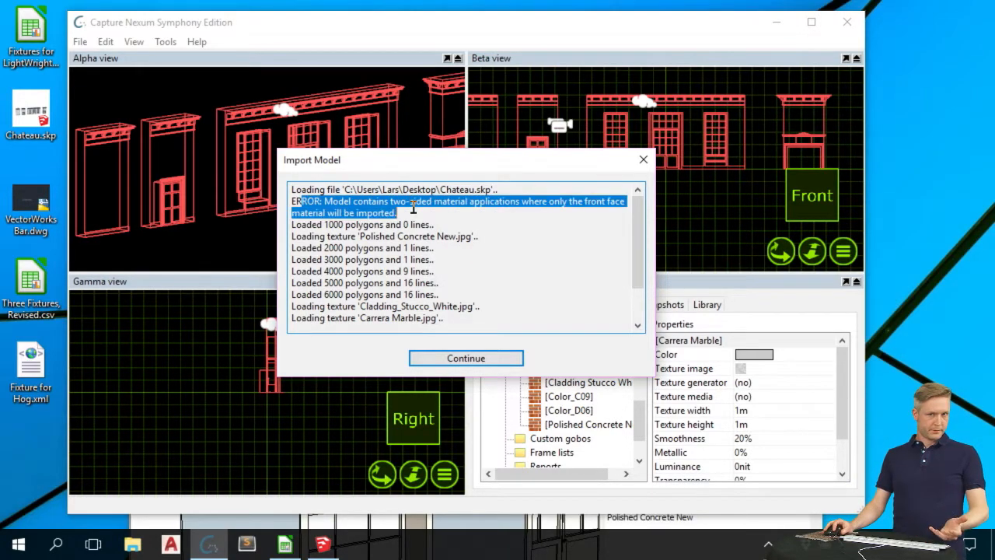
{"action": "scroll", "coordinate": [503, 282], "scroll_direction": "down", "scroll_amount": 2}
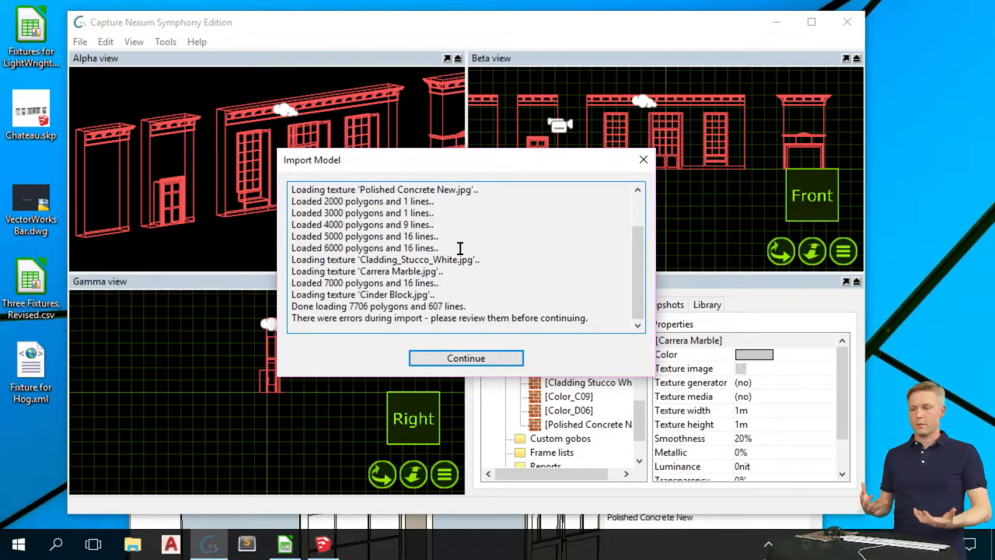
{"action": "left_click_drag", "start_coordinate": [428, 321], "coordinate": [582, 312]}
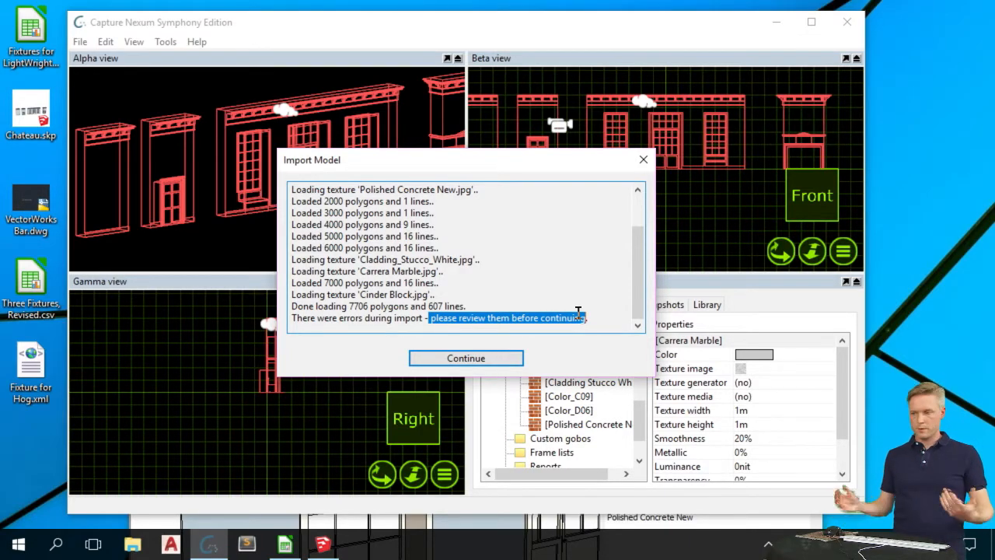
{"action": "scroll", "coordinate": [523, 284], "scroll_direction": "up", "scroll_amount": 2}
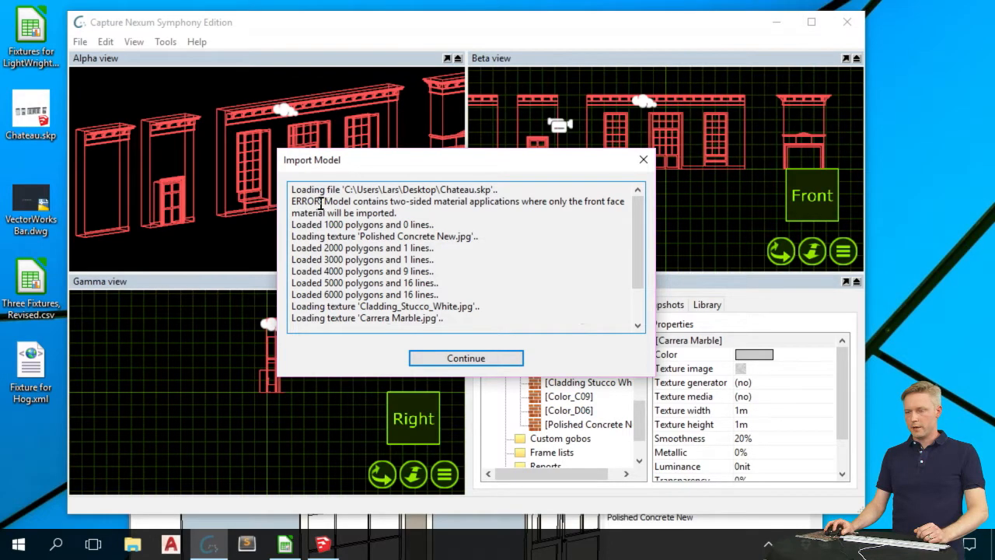
{"action": "left_click_drag", "start_coordinate": [323, 202], "coordinate": [398, 213]}
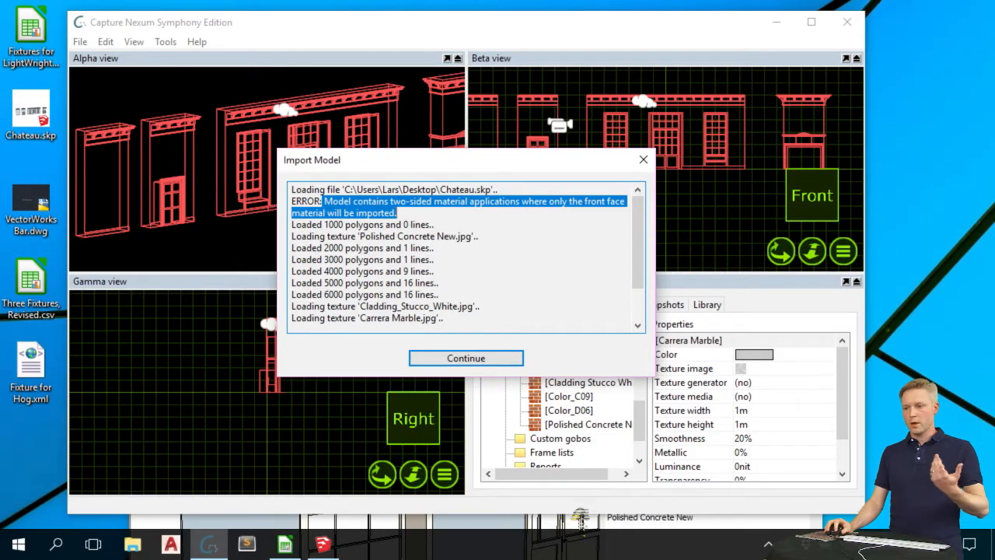
Step: Switch to SketchUp to look at the large wall's faces and materials, and return to Capture's import log
{"action": "left_click", "coordinate": [324, 546]}
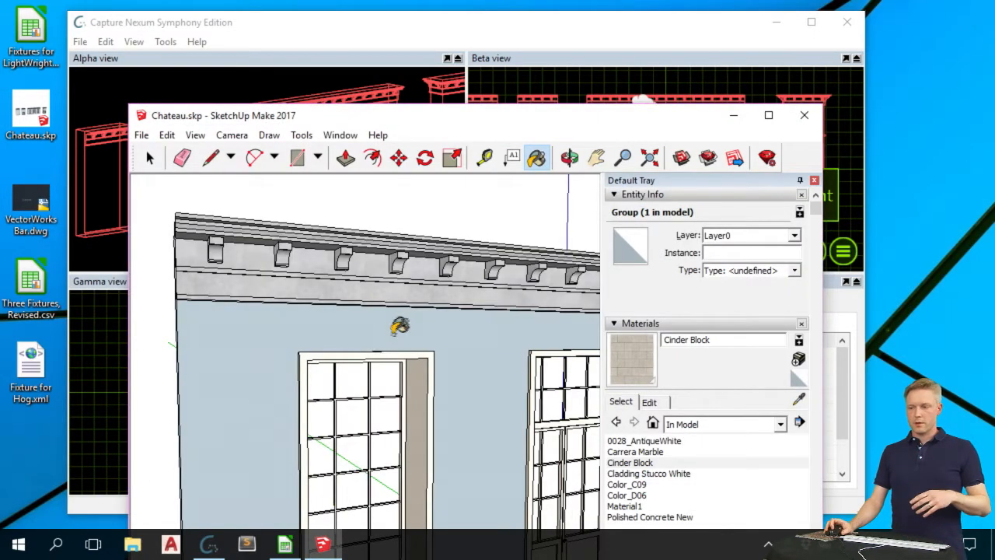
{"action": "scroll", "coordinate": [394, 332], "scroll_direction": "down", "scroll_amount": 2}
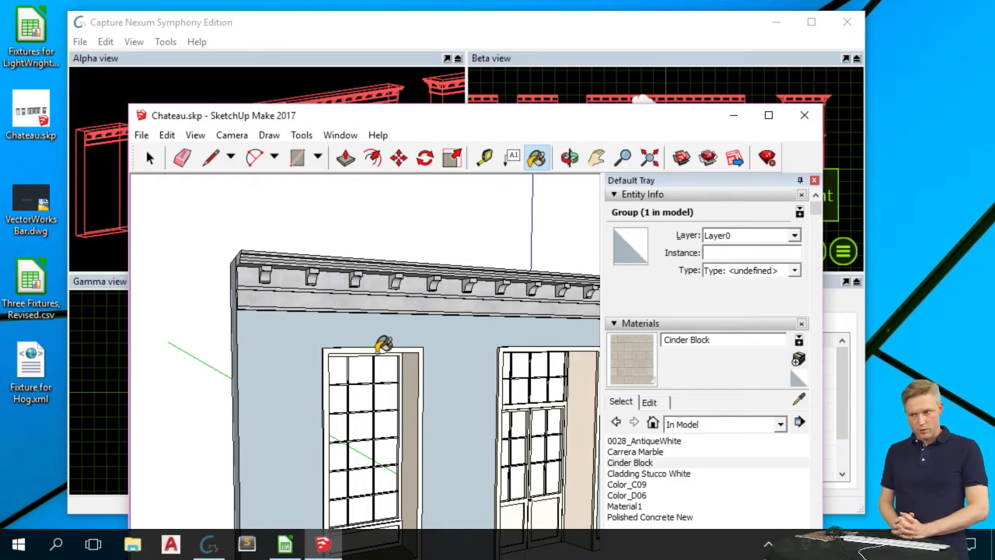
{"action": "left_click", "coordinate": [389, 34]}
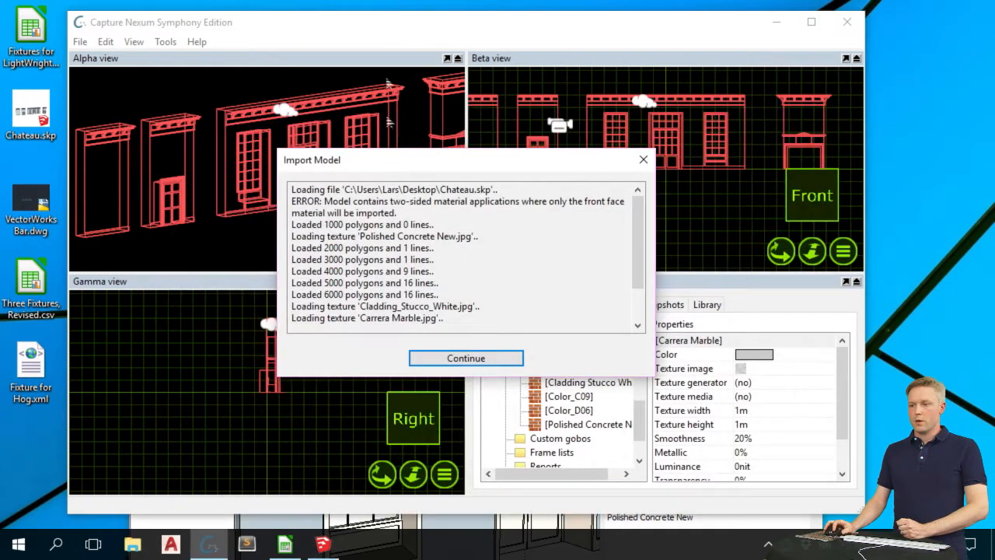
Step: Continue past the import log, display the Chateau.skp preview in Live mode and deselect the model
{"action": "left_click", "coordinate": [485, 359]}
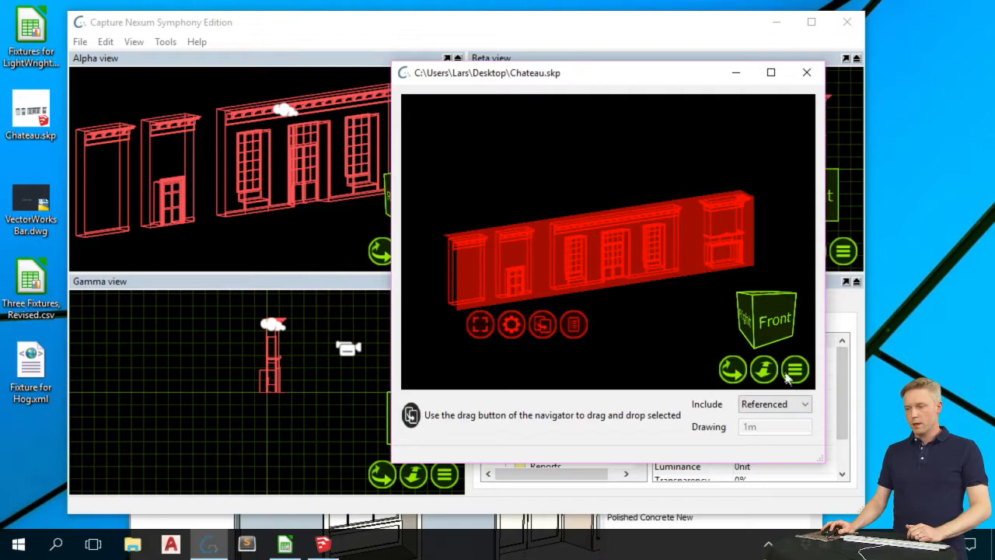
{"action": "left_click", "coordinate": [787, 372]}
{"action": "left_click", "coordinate": [820, 169]}
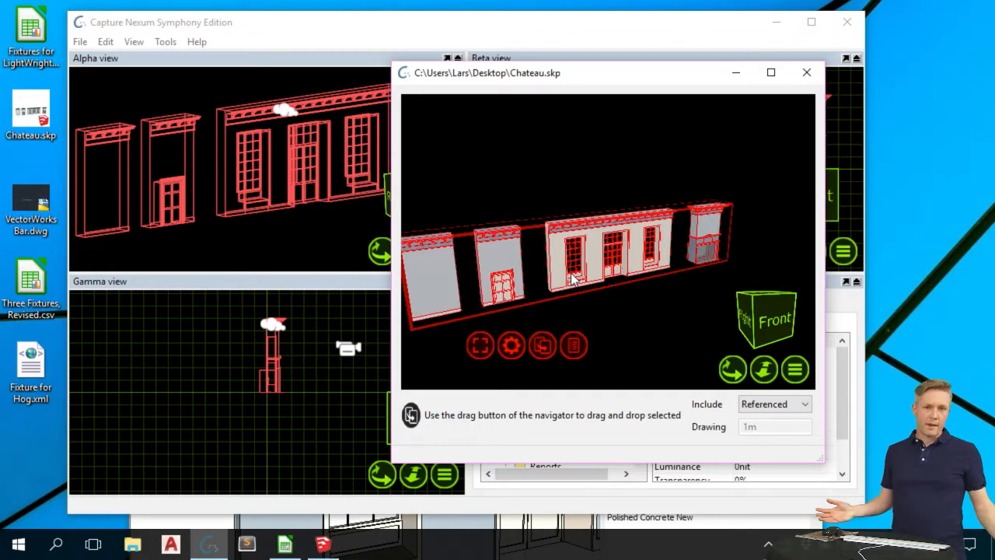
{"action": "left_click", "coordinate": [557, 179]}
Step: Inspect the Chateau walls from several angles in the Live preview, widening the preview window along the way
{"action": "scroll", "coordinate": [626, 266], "scroll_direction": "up", "scroll_amount": 8}
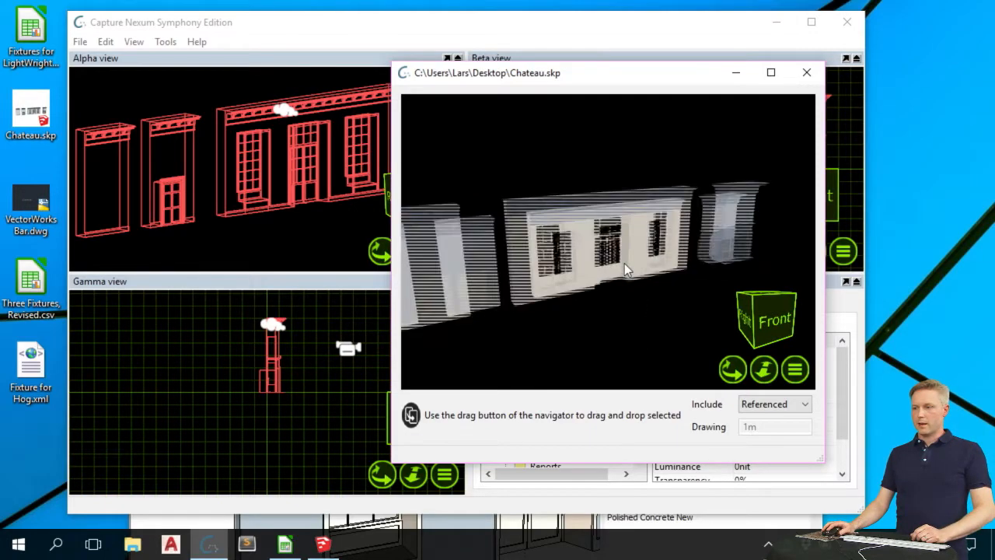
{"action": "middle_click_drag", "start_coordinate": [583, 297], "coordinate": [668, 298]}
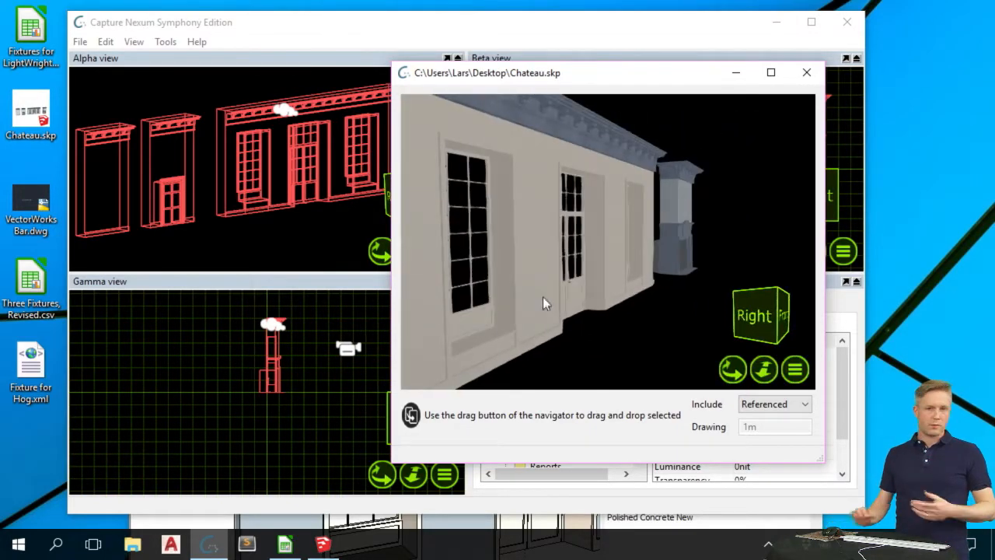
{"action": "middle_click_drag", "start_coordinate": [542, 297], "coordinate": [573, 282]}
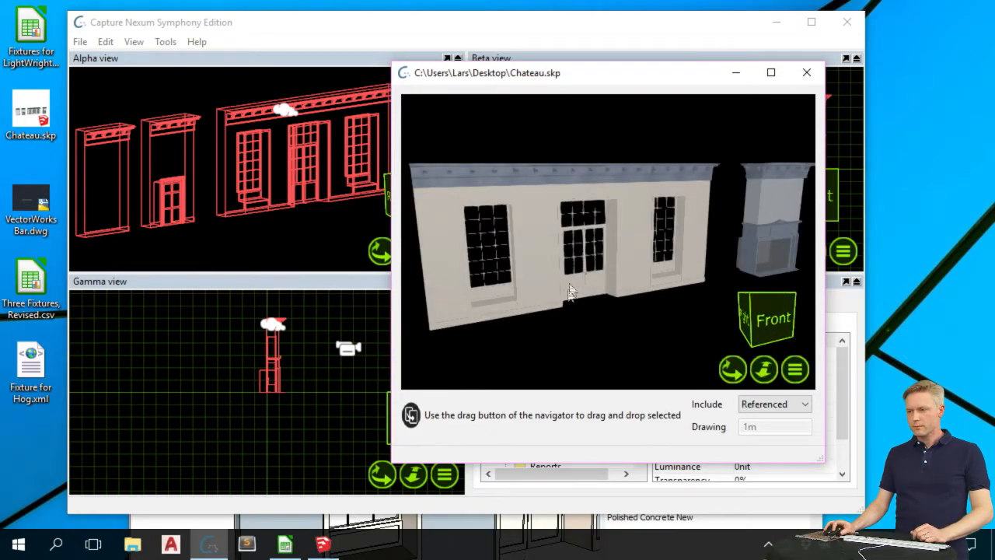
{"action": "left_click_drag", "start_coordinate": [393, 447], "coordinate": [179, 438]}
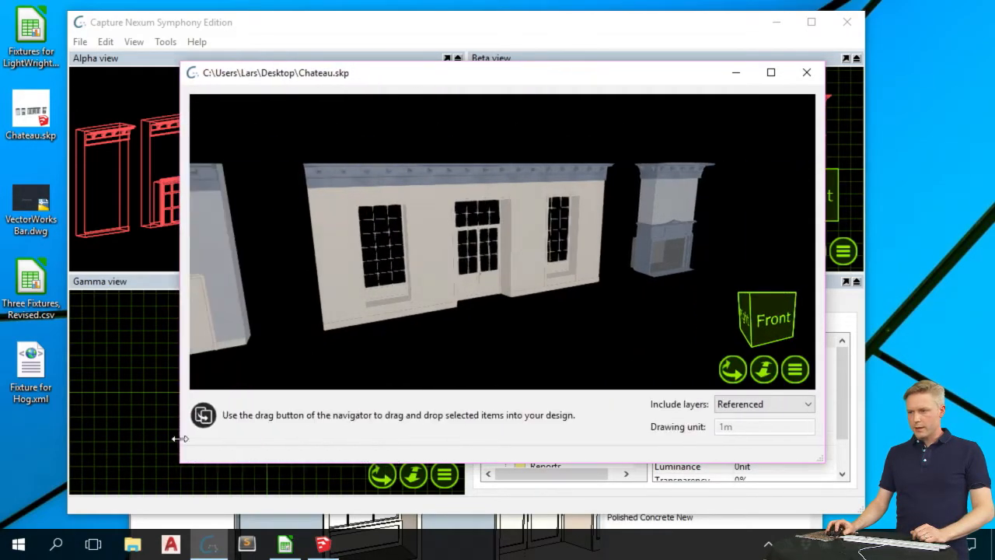
{"action": "left_click", "coordinate": [792, 373]}
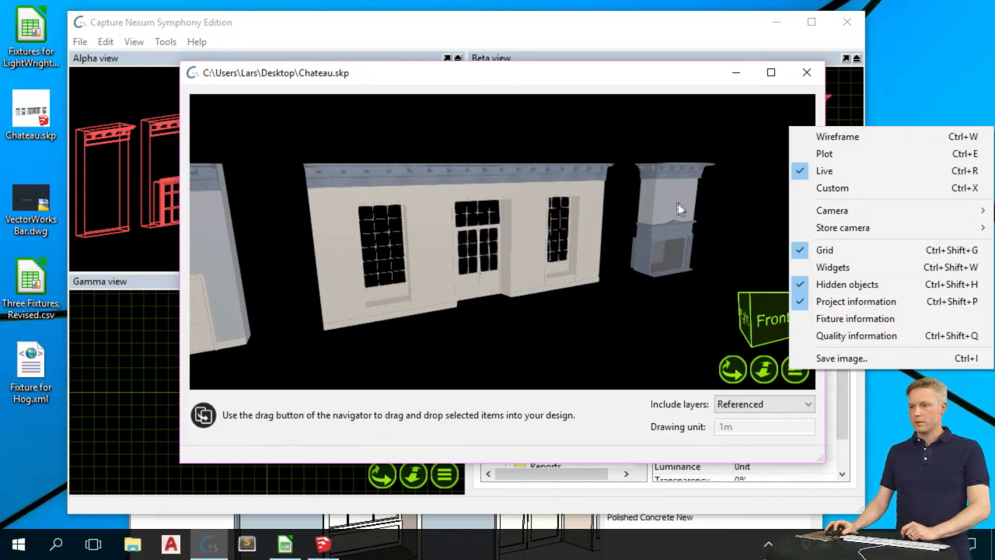
{"action": "left_click", "coordinate": [566, 294]}
{"action": "scroll", "coordinate": [563, 289], "scroll_direction": "down", "scroll_amount": 3}
{"action": "middle_click_drag", "start_coordinate": [563, 289], "coordinate": [508, 279]}
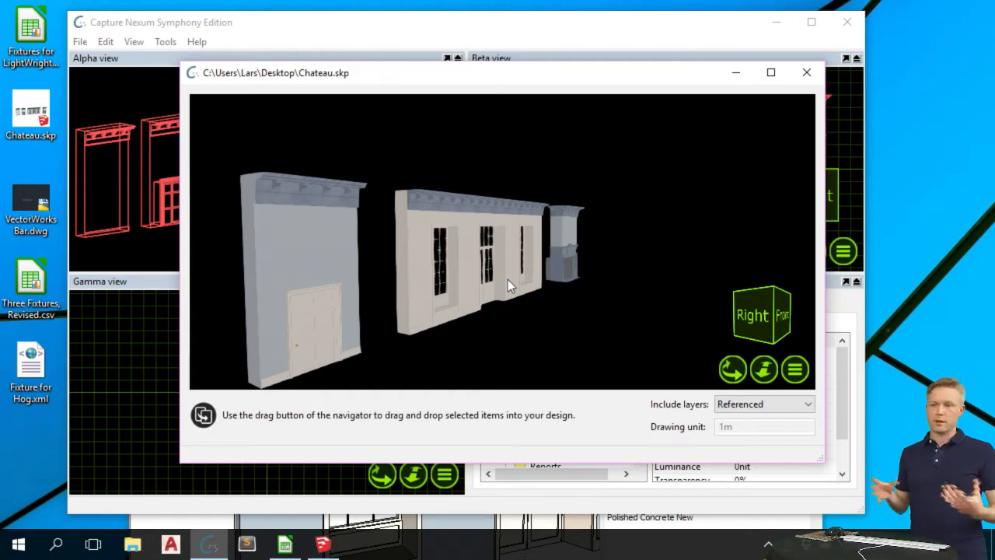
Step: Switch the import preview to Wireframe and show the Chateau model from the Top
{"action": "left_click", "coordinate": [794, 370]}
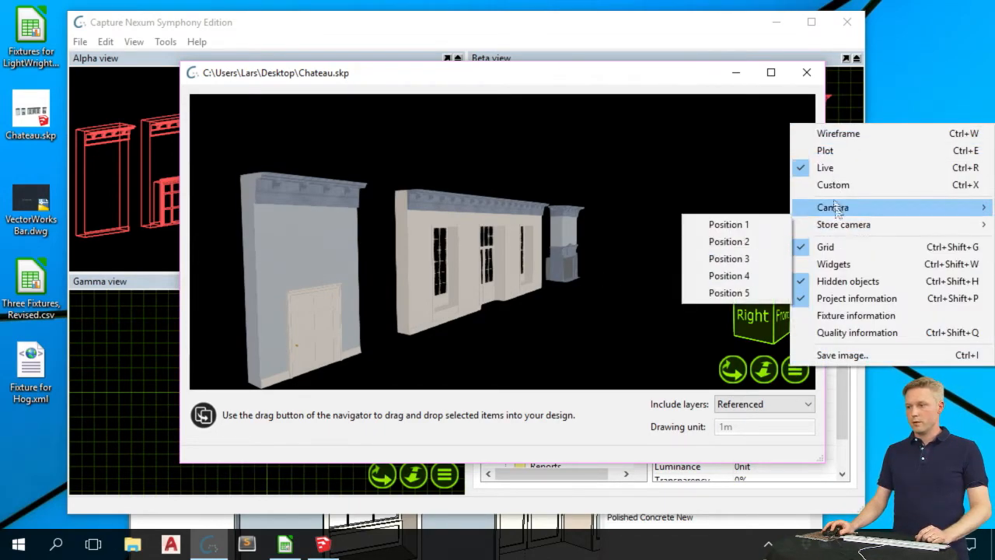
{"action": "left_click", "coordinate": [829, 134]}
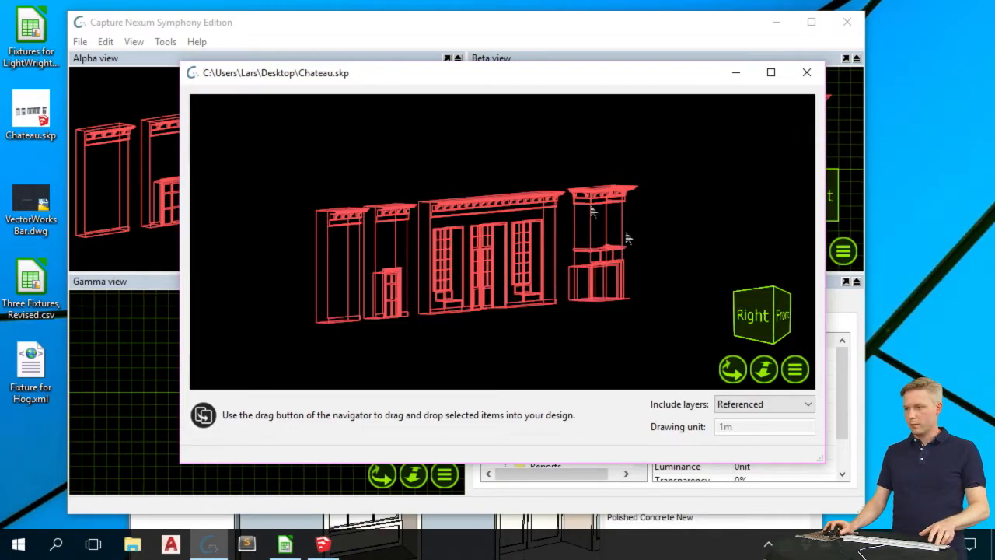
{"action": "left_click", "coordinate": [795, 369]}
{"action": "mouse_move", "coordinate": [829, 207]}
{"action": "left_click", "coordinate": [645, 207]}
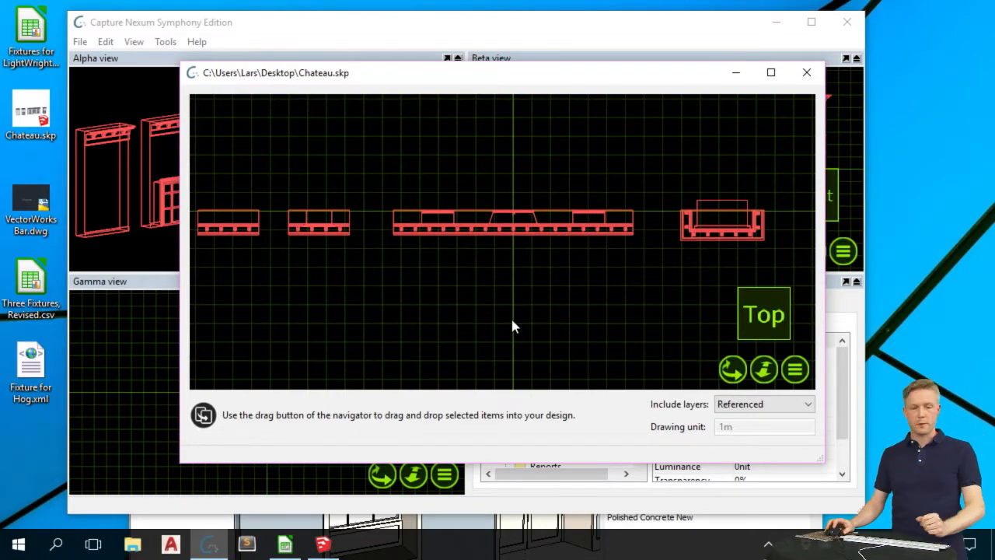
Step: Display the top view of the Chateau model in Plot mode
{"action": "scroll", "coordinate": [517, 362], "scroll_direction": "down", "scroll_amount": 2}
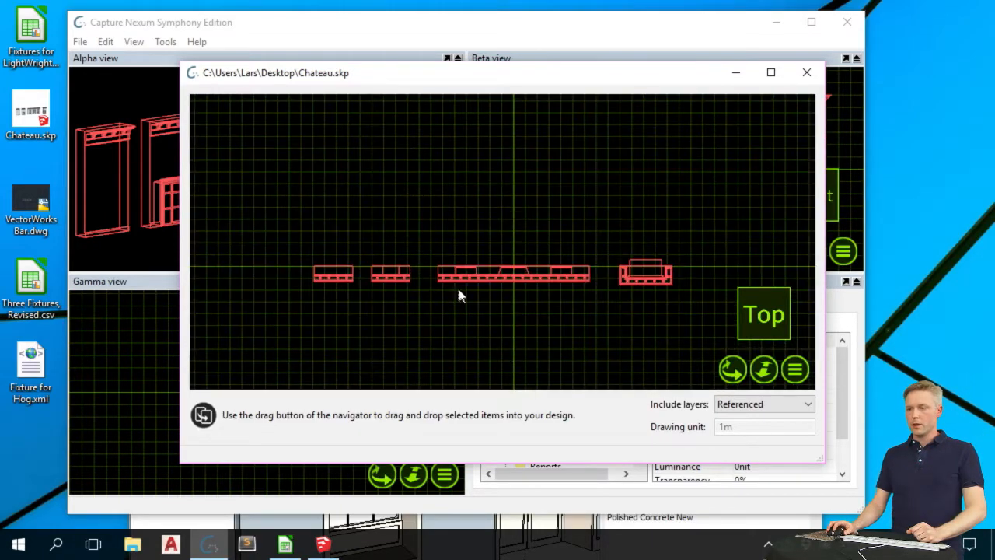
{"action": "scroll", "coordinate": [457, 291], "scroll_direction": "up", "scroll_amount": 2}
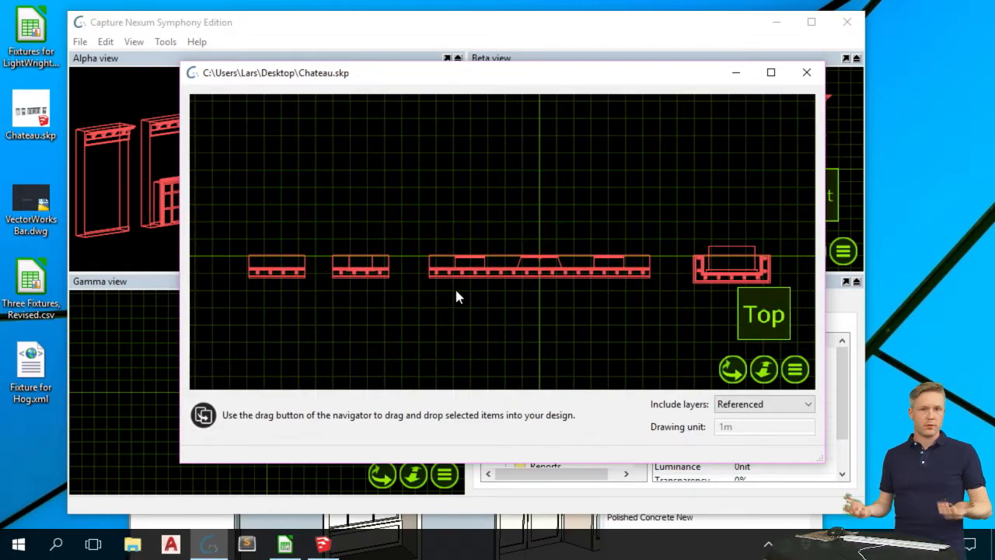
{"action": "left_click", "coordinate": [795, 370]}
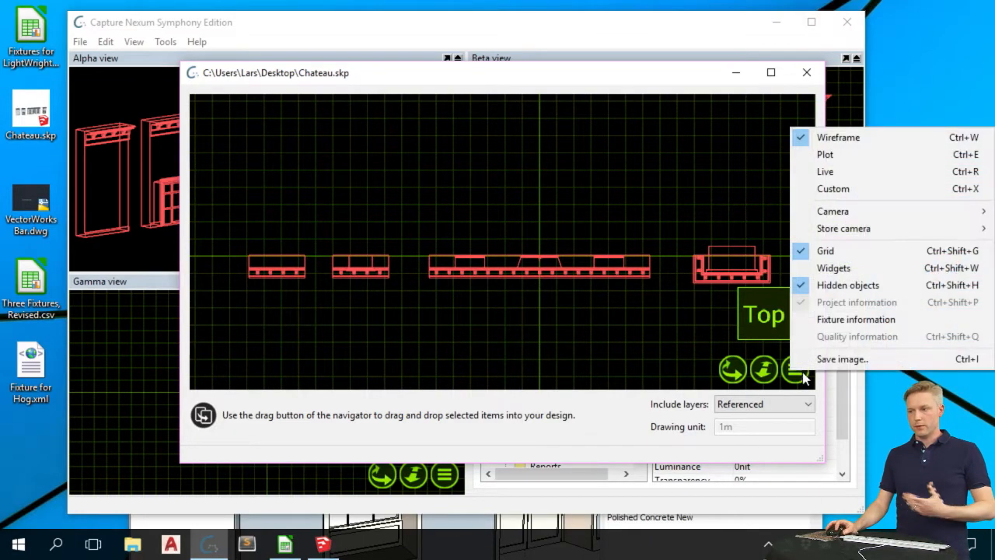
{"action": "left_click", "coordinate": [840, 155]}
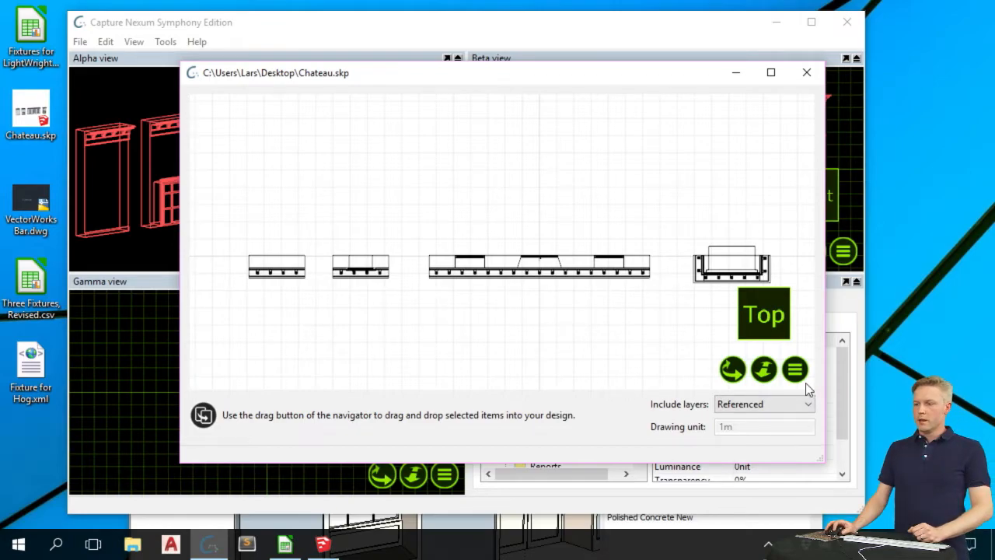
Step: Move the import preview window aside to uncover part of the project, and set Include layers to All
{"action": "left_click_drag", "start_coordinate": [611, 78], "coordinate": [451, 80]}
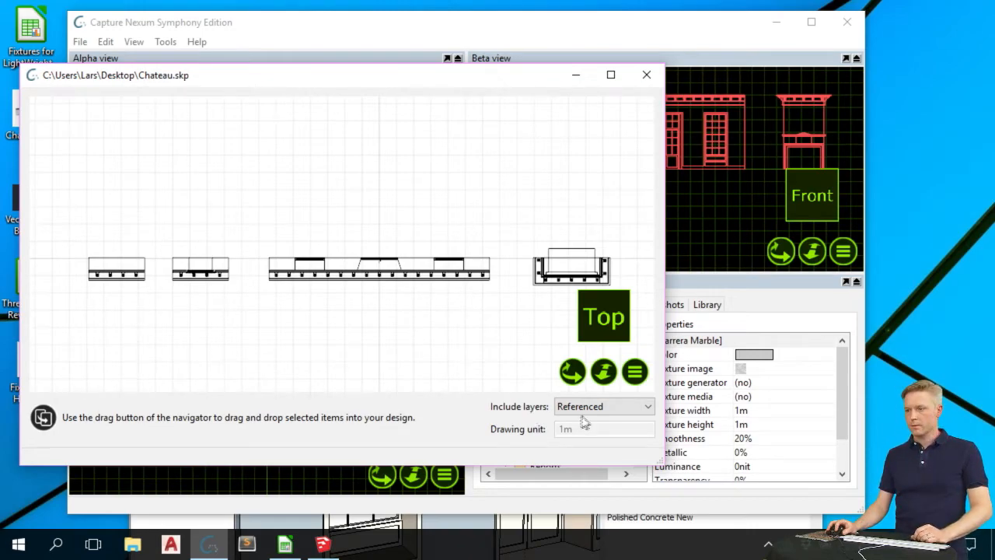
{"action": "left_click", "coordinate": [608, 410]}
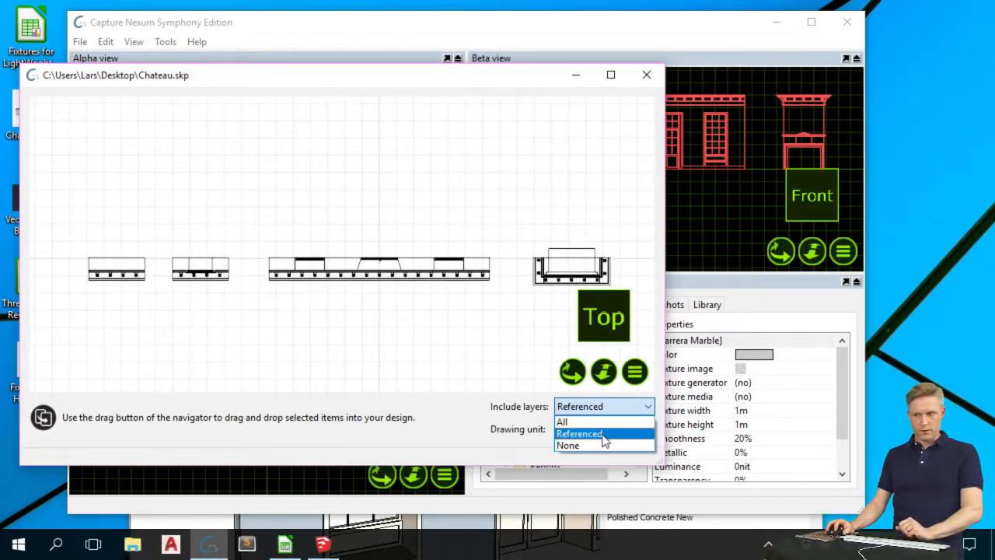
{"action": "left_click", "coordinate": [462, 363]}
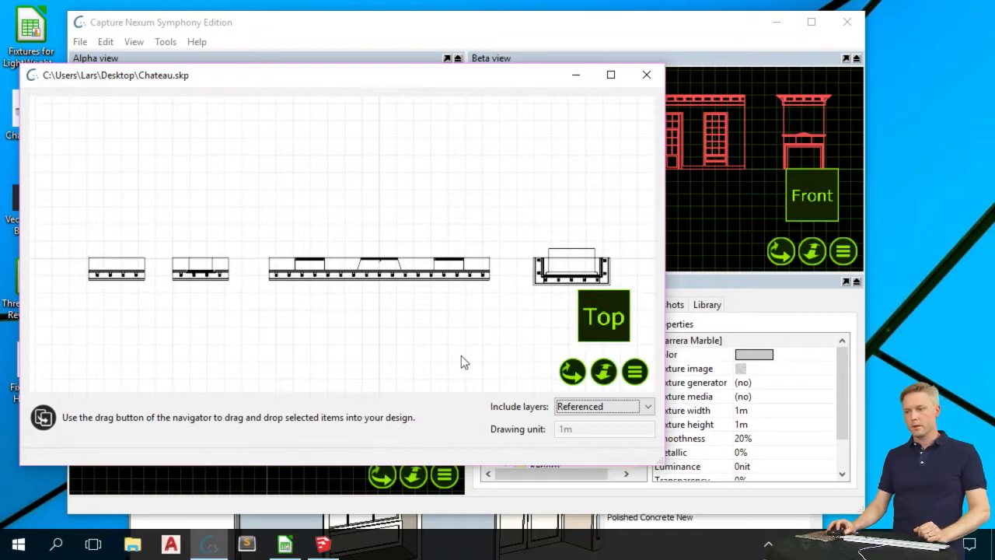
{"action": "left_click", "coordinate": [607, 408]}
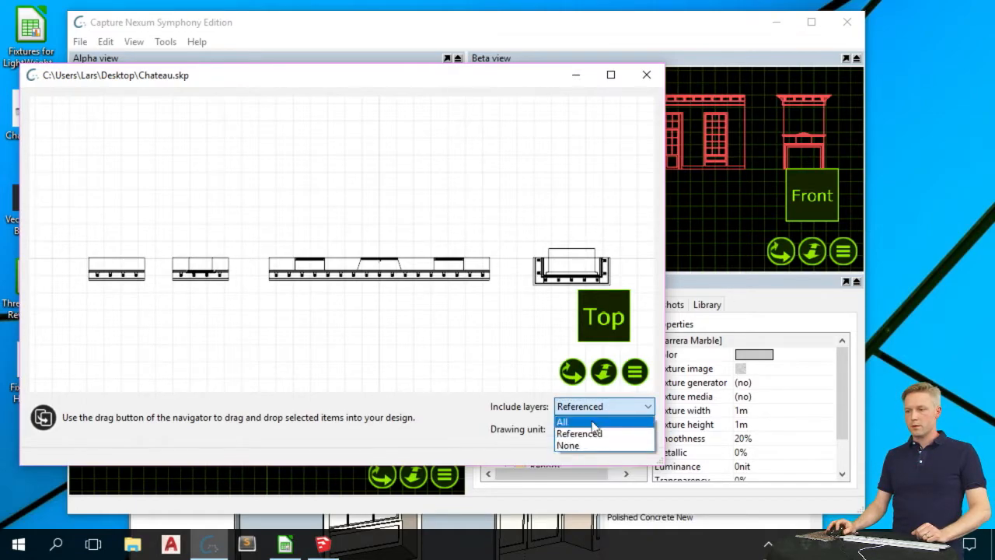
{"action": "left_click", "coordinate": [590, 421]}
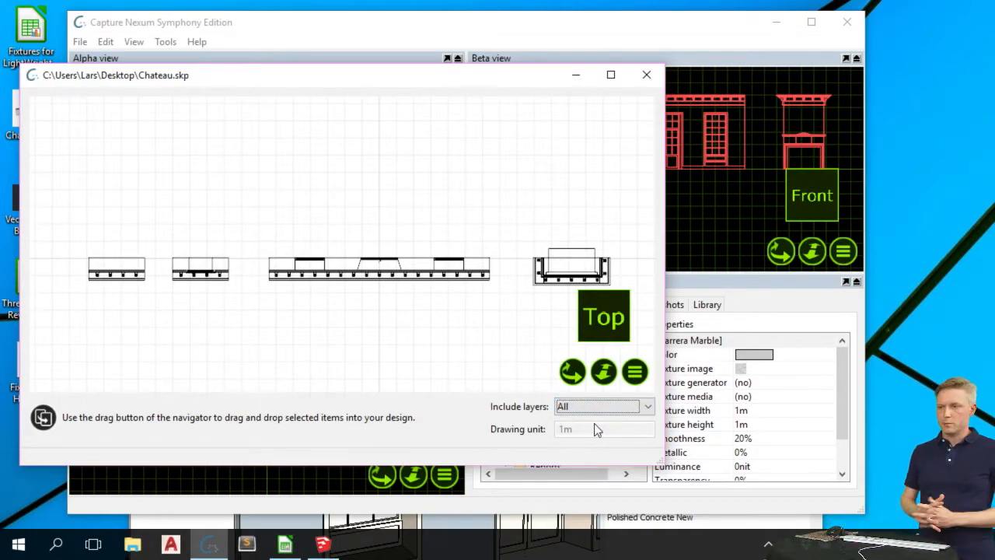
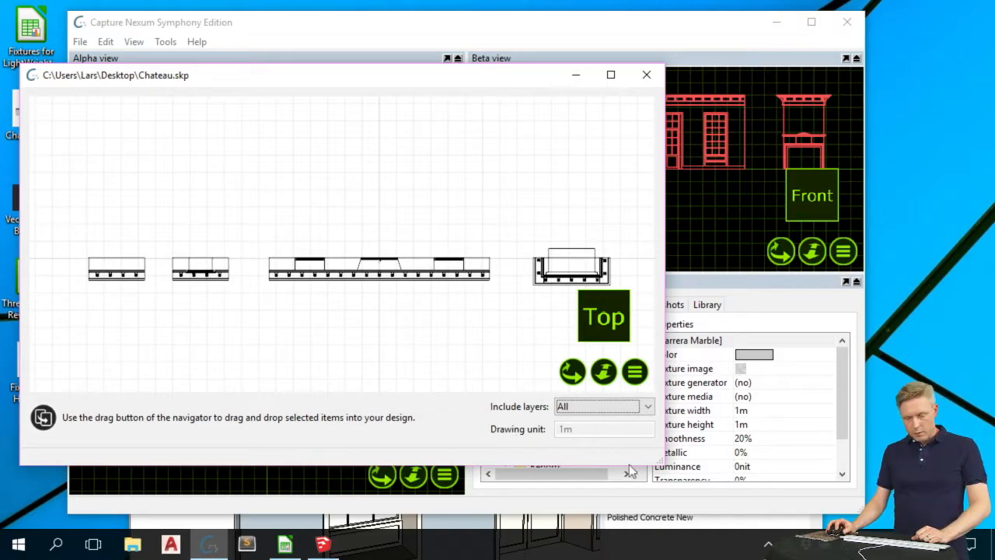
Step: Switch to SketchUp to look at the Chateau model, and return to Capture's import preview window
{"action": "left_click", "coordinate": [323, 544]}
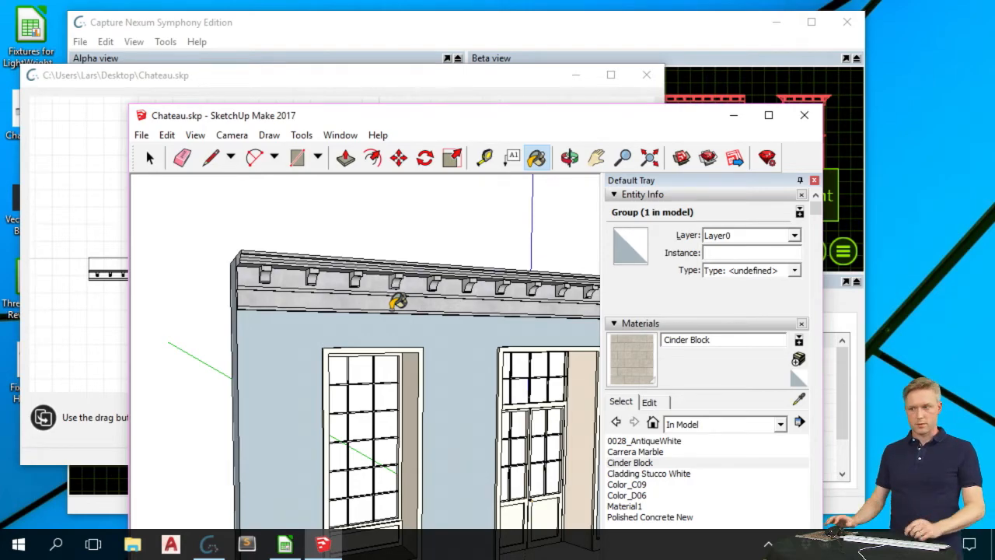
{"action": "left_click", "coordinate": [314, 77]}
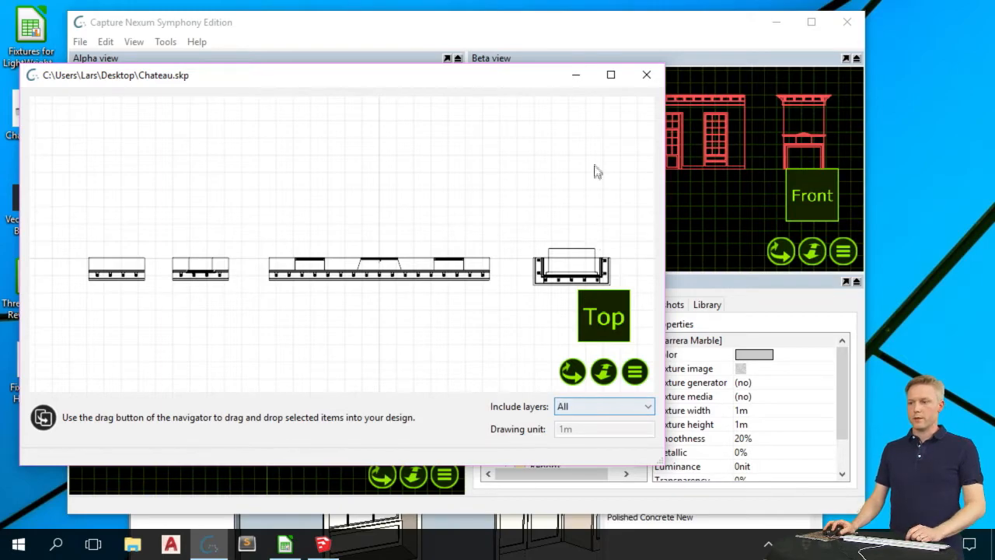
Step: Close the Chateau import preview and SketchUp, and start a new project without saving the current one
{"action": "left_click", "coordinate": [646, 75]}
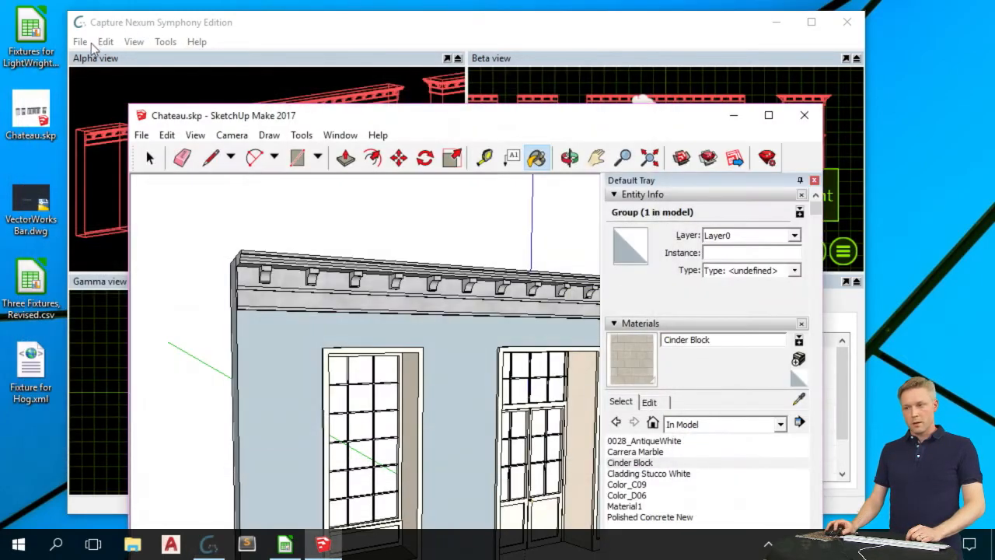
{"action": "left_click", "coordinate": [804, 115]}
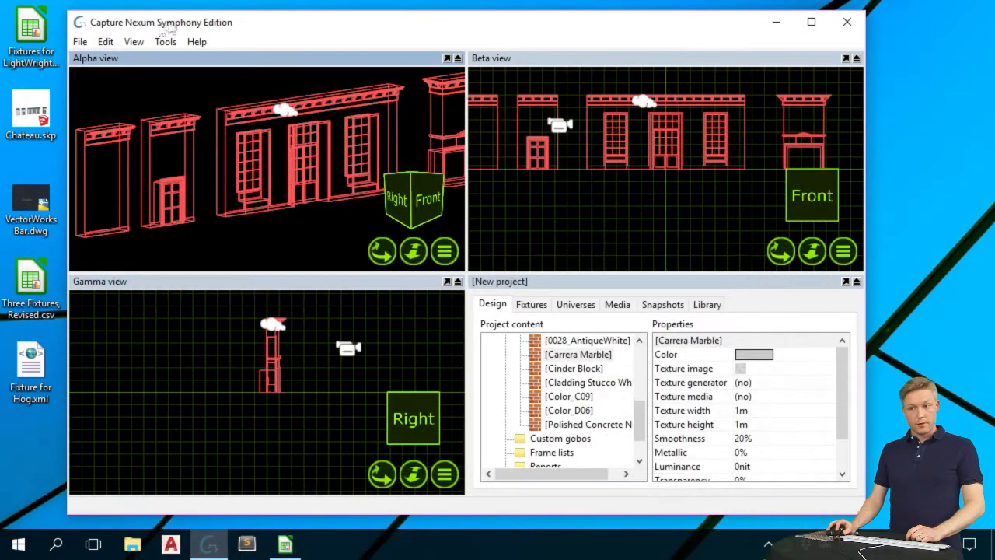
{"action": "left_click", "coordinate": [82, 44]}
{"action": "left_click", "coordinate": [107, 60]}
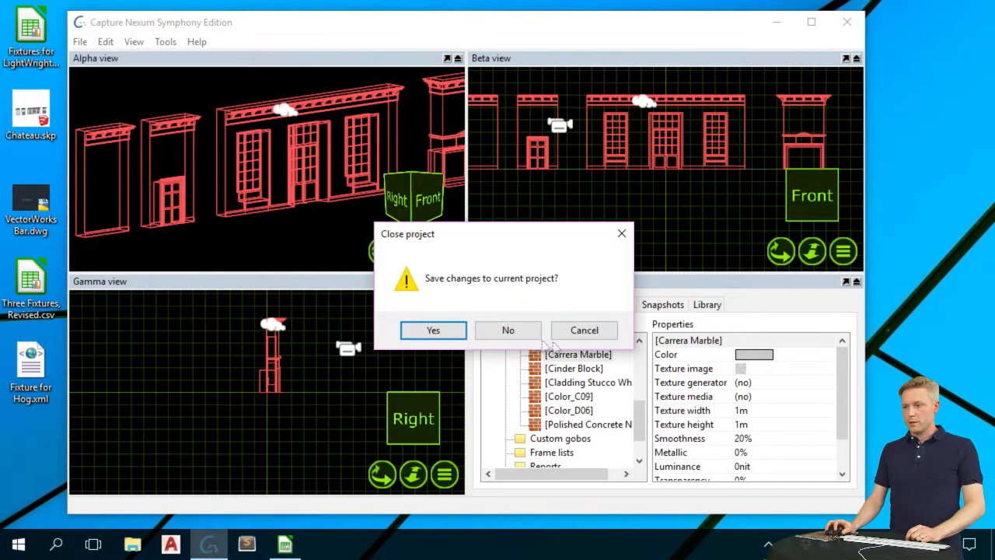
{"action": "left_click", "coordinate": [510, 331]}
Step: Import the model file VectorWorks Bar.dwg from the Desktop
{"action": "left_click", "coordinate": [80, 42]}
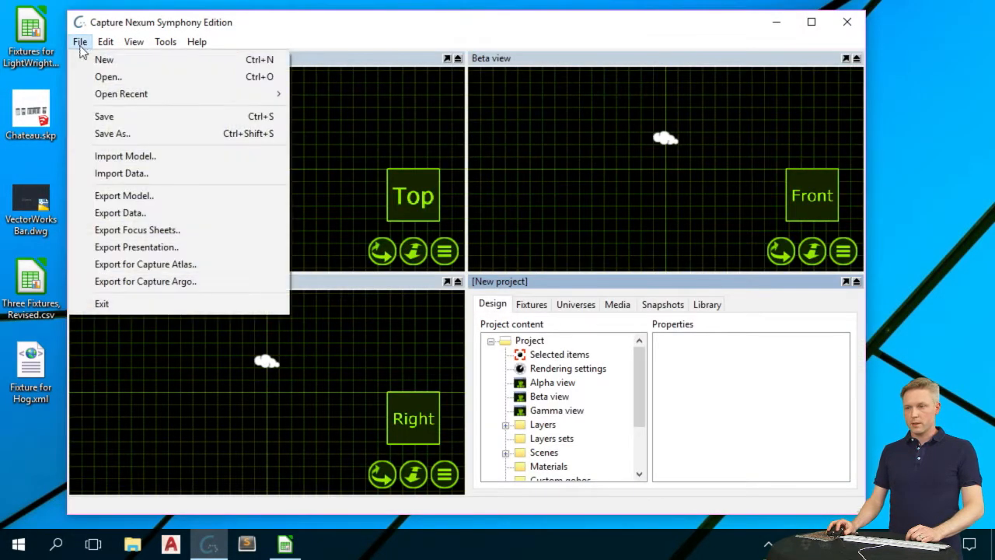
{"action": "left_click", "coordinate": [168, 155]}
{"action": "left_click", "coordinate": [413, 196]}
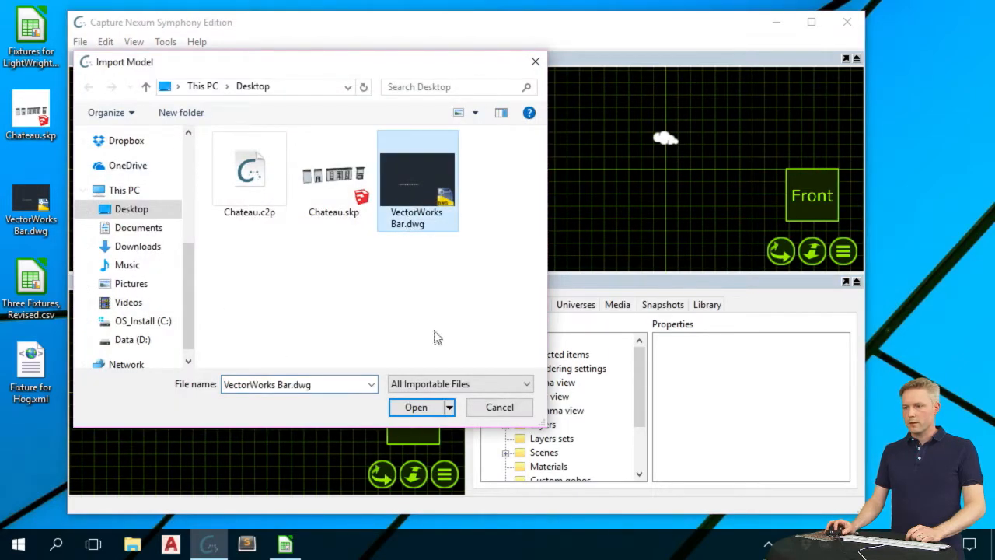
{"action": "left_click", "coordinate": [418, 412]}
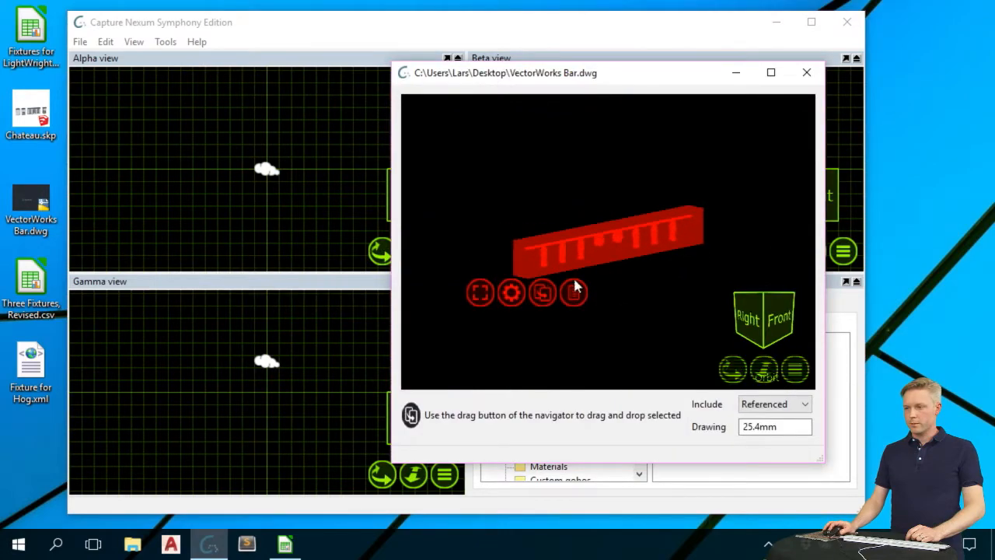
Step: Select the whole bar in the import preview and transfer it into the Alpha view with the Place here option
{"action": "left_click", "coordinate": [598, 179]}
{"action": "left_click", "coordinate": [796, 427]}
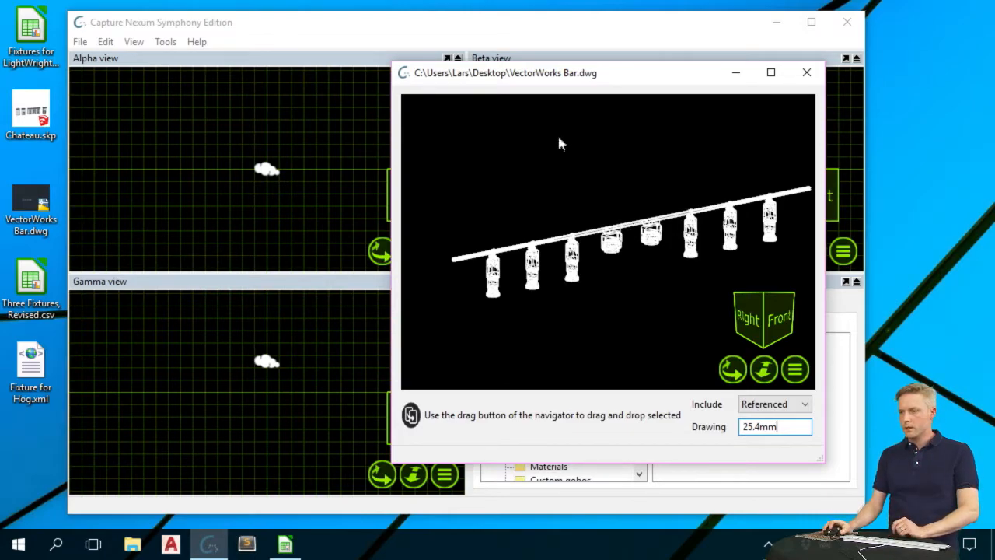
{"action": "scroll", "coordinate": [497, 179], "scroll_direction": "down", "scroll_amount": 2}
{"action": "left_click_drag", "start_coordinate": [456, 162], "coordinate": [777, 279]}
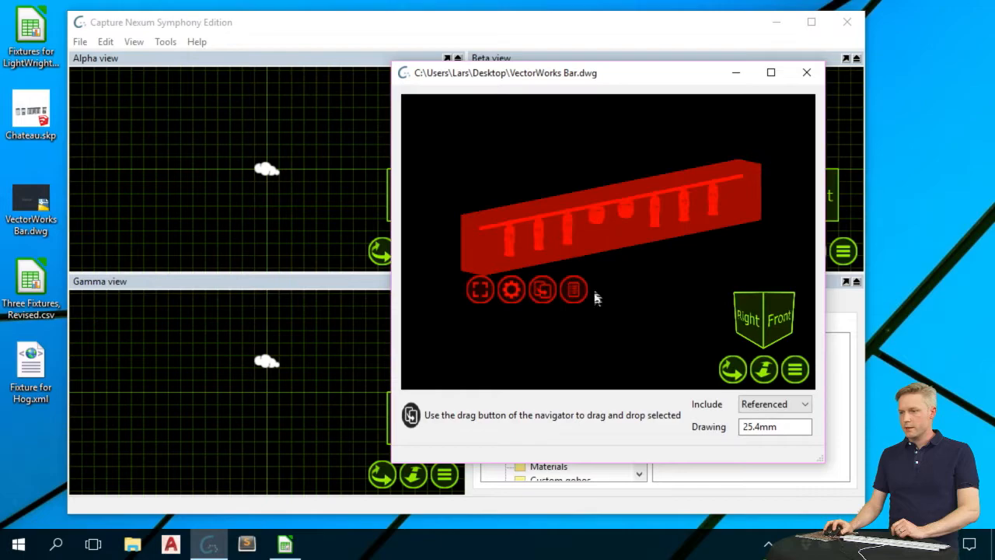
{"action": "right_click_drag", "start_coordinate": [542, 290], "coordinate": [267, 196]}
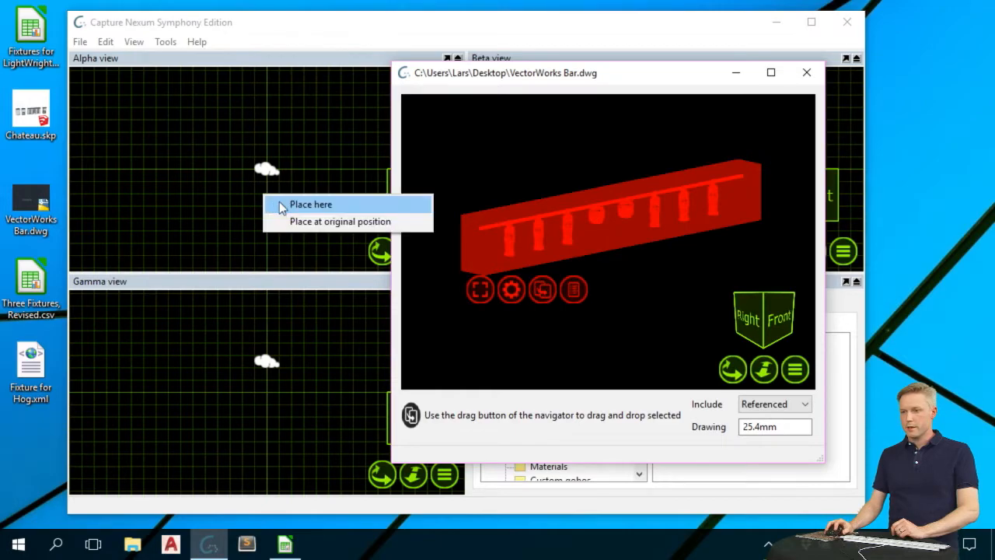
{"action": "left_click", "coordinate": [273, 201]}
Step: Deselect the placed bar in the Alpha view and close the VectorWorks Bar.dwg import preview
{"action": "scroll", "coordinate": [274, 205], "scroll_direction": "up", "scroll_amount": 5}
{"action": "scroll", "coordinate": [274, 204], "scroll_direction": "down", "scroll_amount": 1}
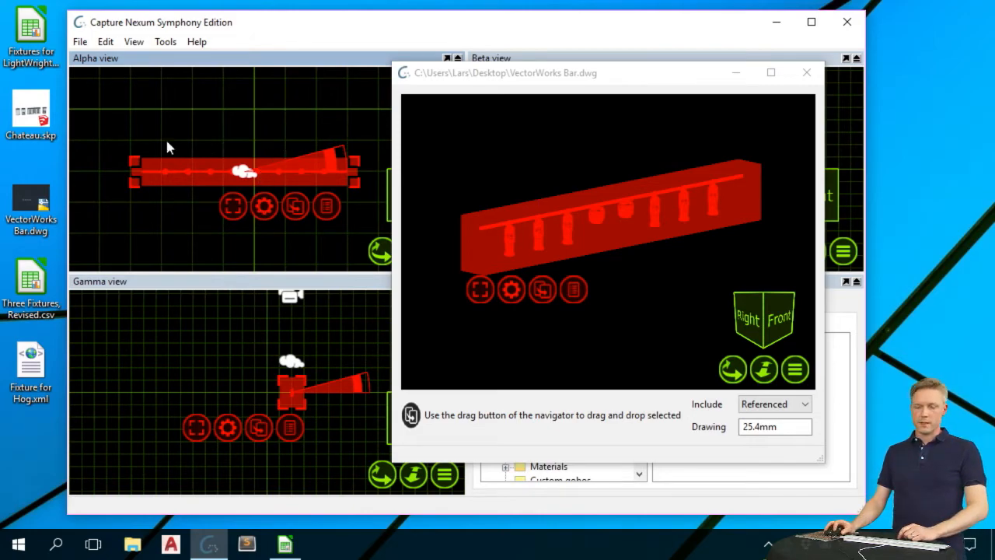
{"action": "left_click", "coordinate": [208, 194]}
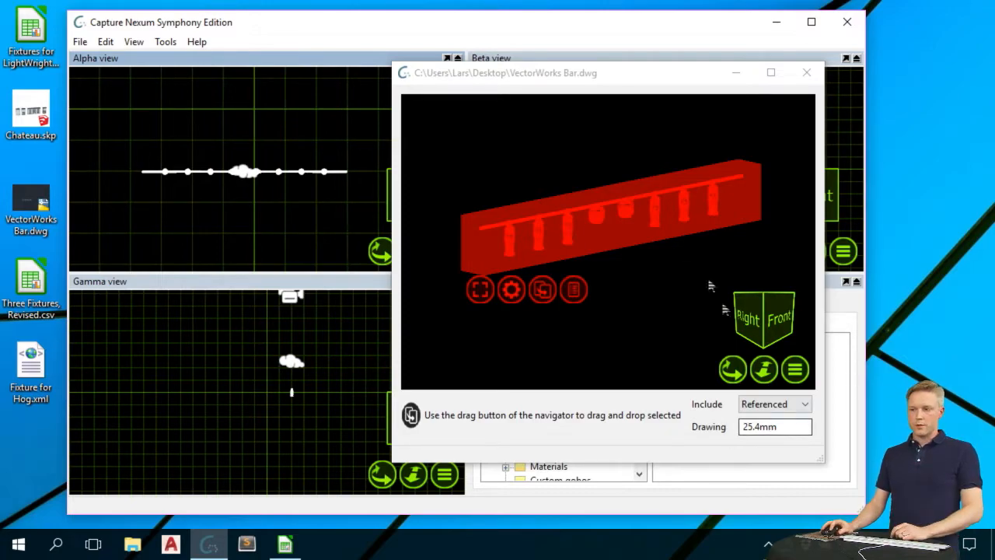
{"action": "left_click", "coordinate": [806, 72]}
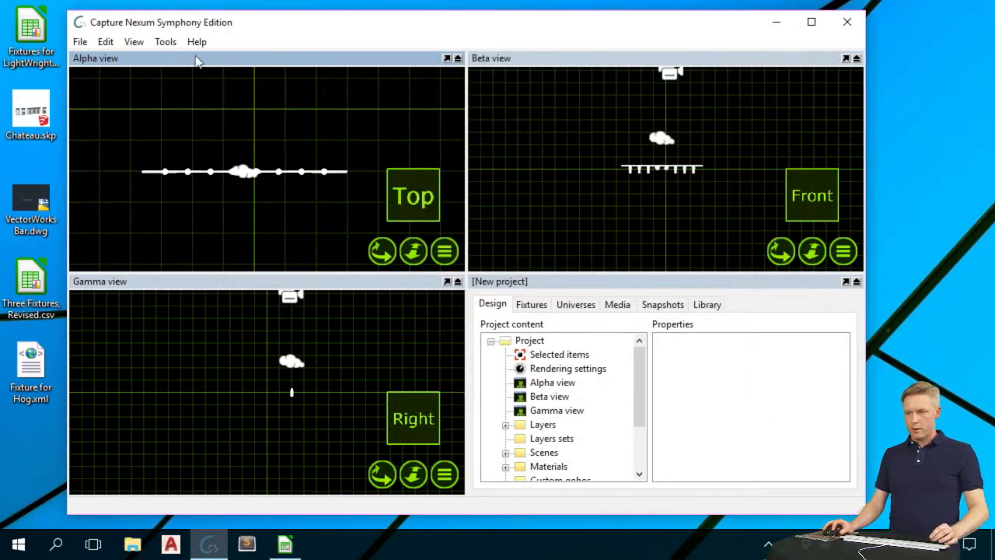
Step: Hide the widgets in the Alpha view, and select the whole imported bar with its properties shown
{"action": "left_click", "coordinate": [455, 256]}
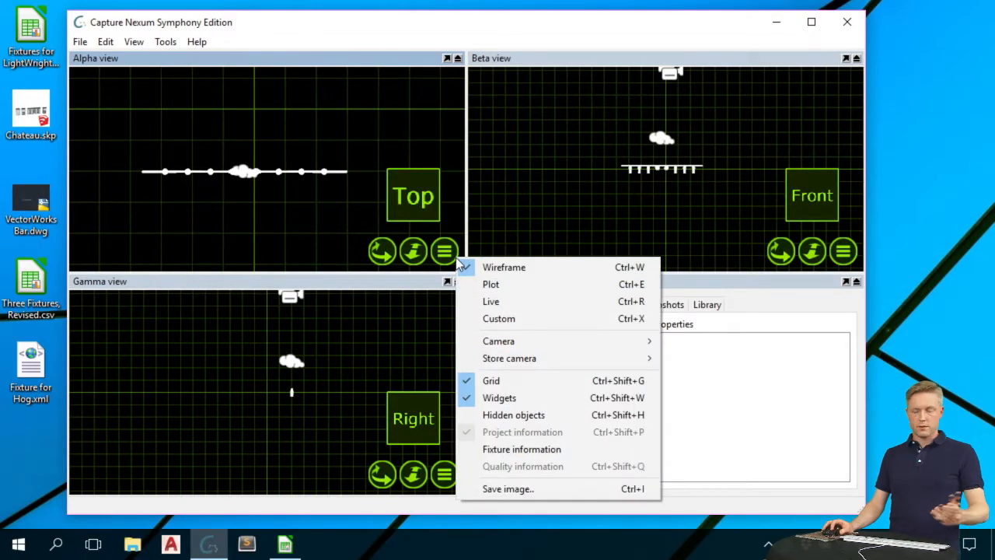
{"action": "left_click", "coordinate": [528, 402]}
{"action": "left_click_drag", "start_coordinate": [118, 137], "coordinate": [363, 197]}
{"action": "left_click", "coordinate": [557, 354]}
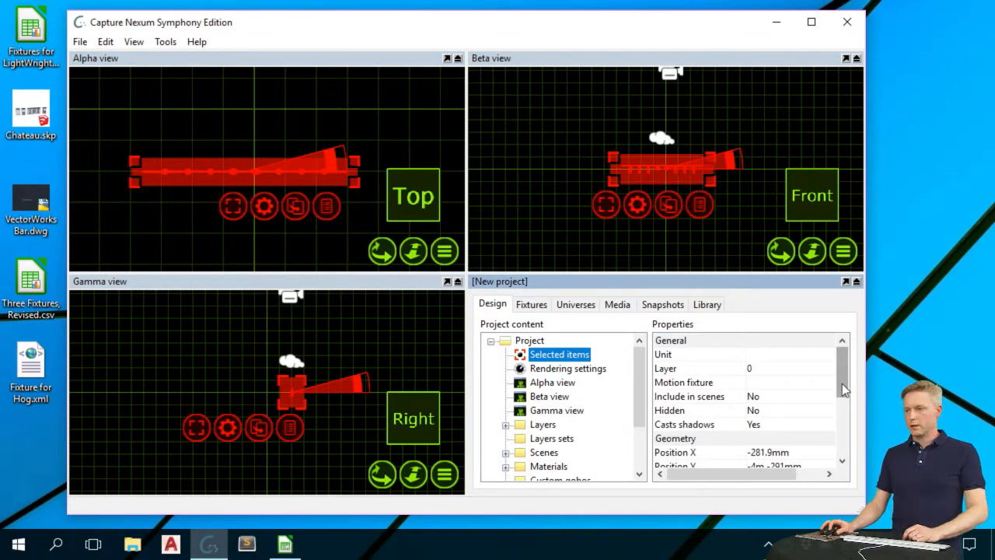
Step: Set the selected bar's Drawing unit to 1mm
{"action": "left_click_drag", "start_coordinate": [843, 384], "coordinate": [844, 461]}
{"action": "left_click", "coordinate": [787, 409]}
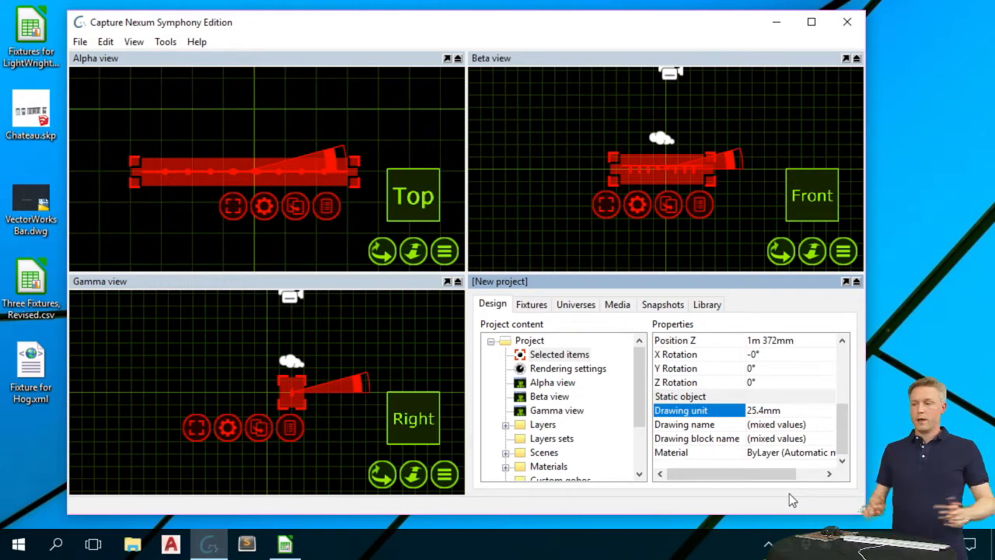
{"action": "key", "text": "Tab"}
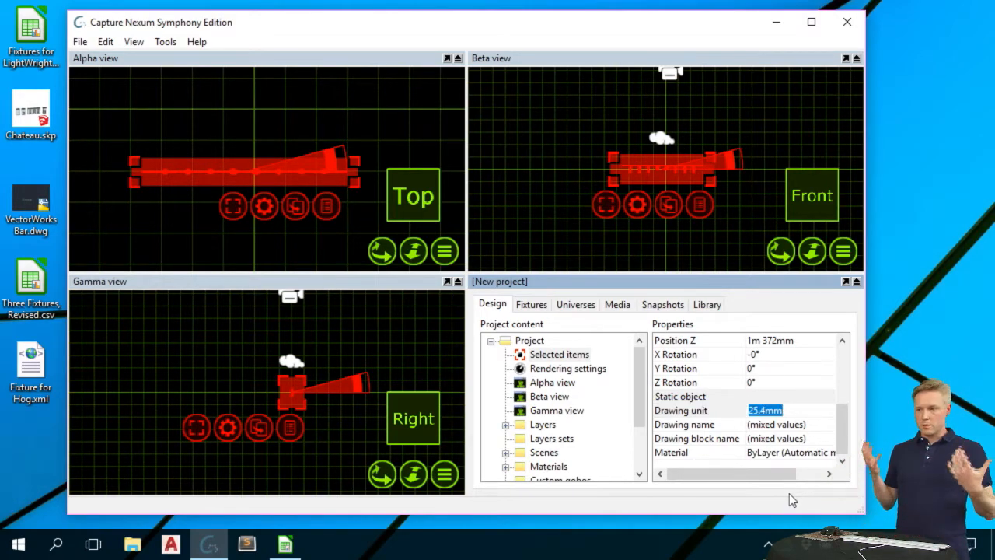
{"action": "type", "text": "1mm"}
{"action": "key", "text": "Return"}
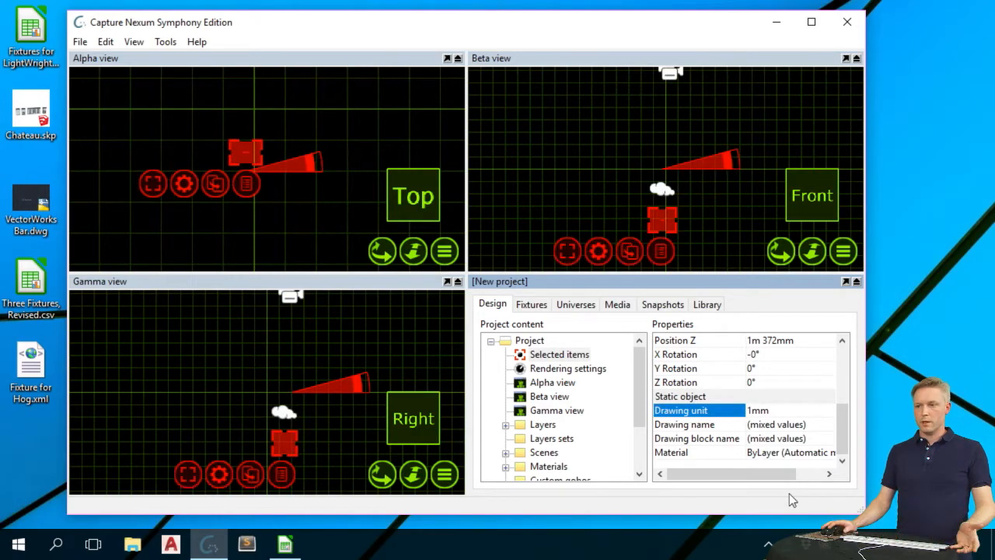
Step: Set the bar's Drawing unit to 1" and deselect the bar
{"action": "type", "text": "1\""}
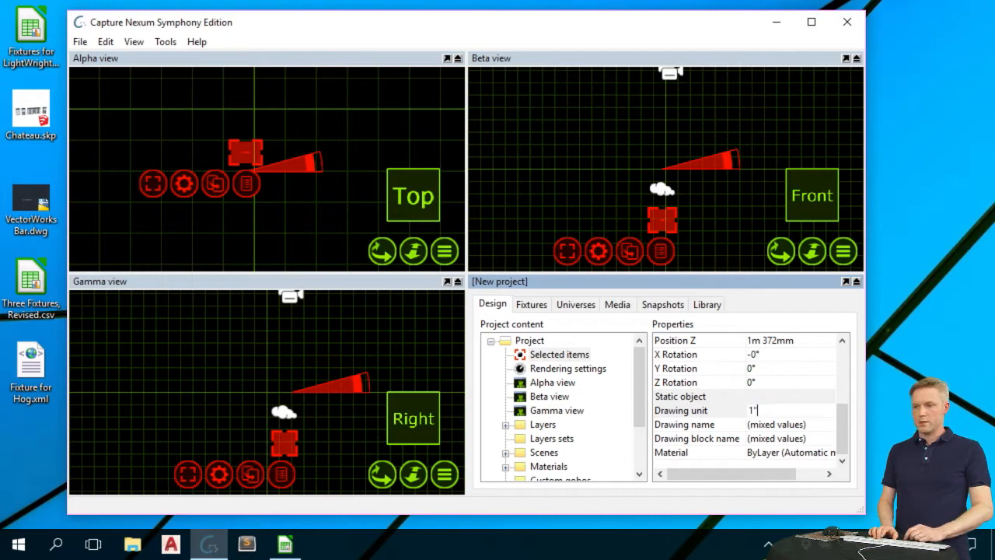
{"action": "key", "text": "Return"}
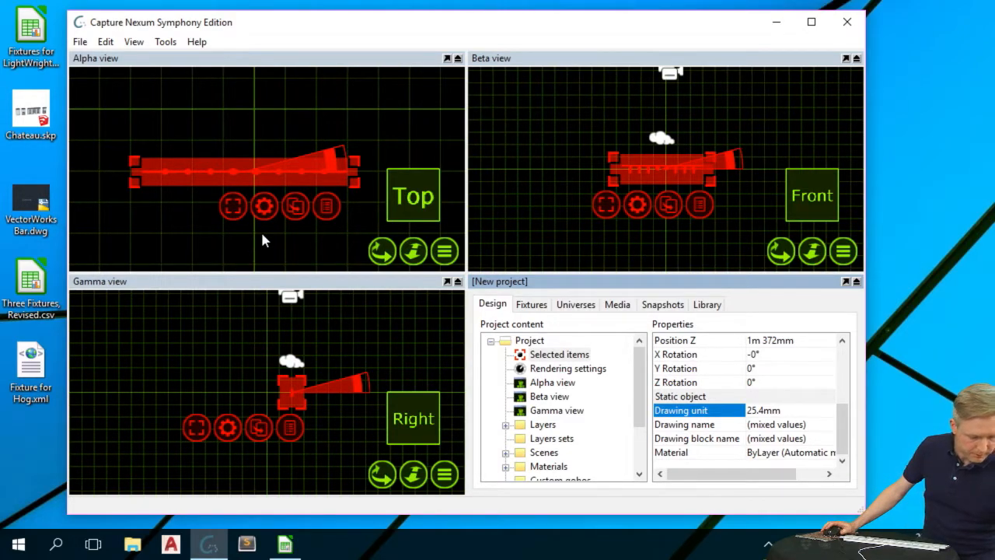
{"action": "left_click", "coordinate": [248, 114]}
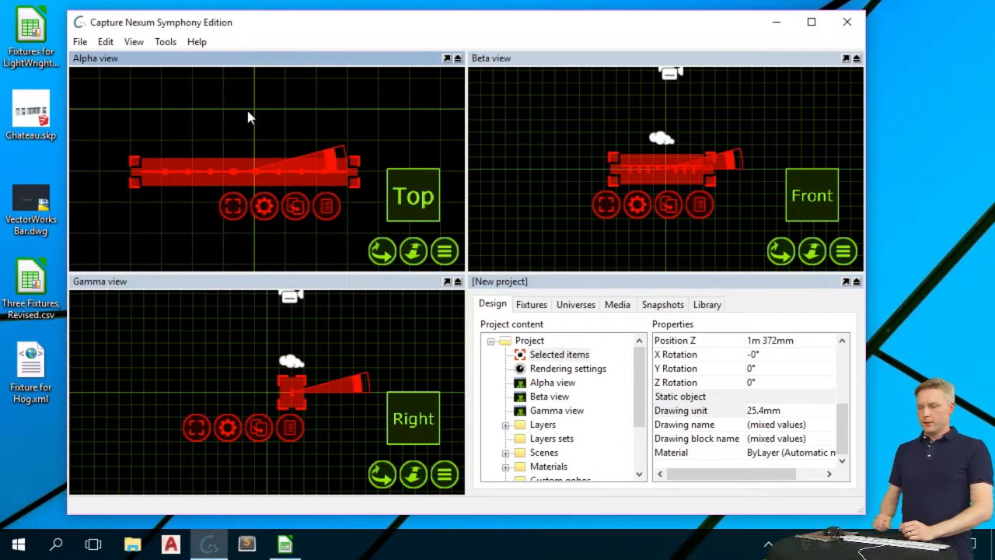
{"action": "left_click", "coordinate": [248, 117]}
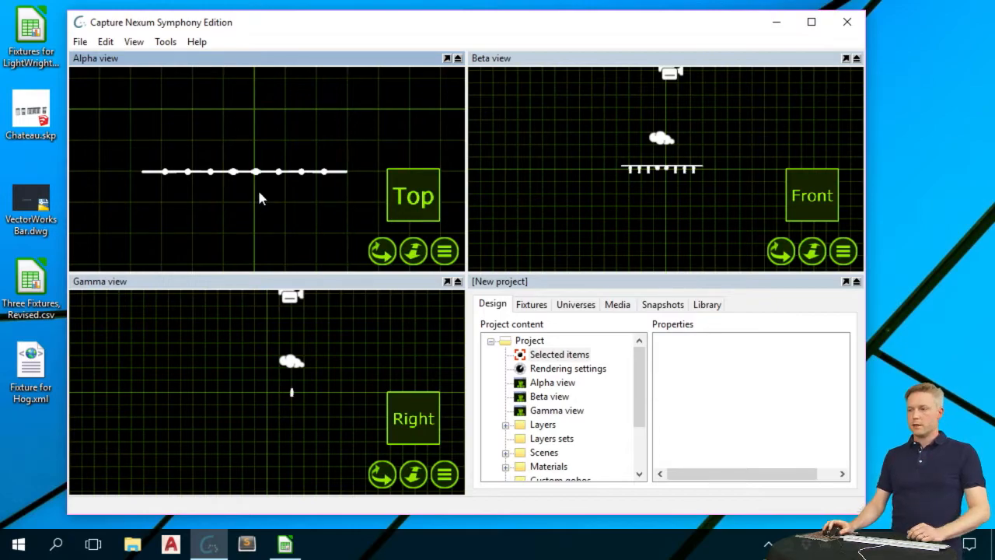
Step: Examine the imported lamps on the bar in the Beta view and check the Project fixtures list
{"action": "scroll", "coordinate": [652, 175], "scroll_direction": "up", "scroll_amount": 5}
{"action": "scroll", "coordinate": [652, 174], "scroll_direction": "up", "scroll_amount": 2}
{"action": "scroll", "coordinate": [657, 218], "scroll_direction": "down", "scroll_amount": 1}
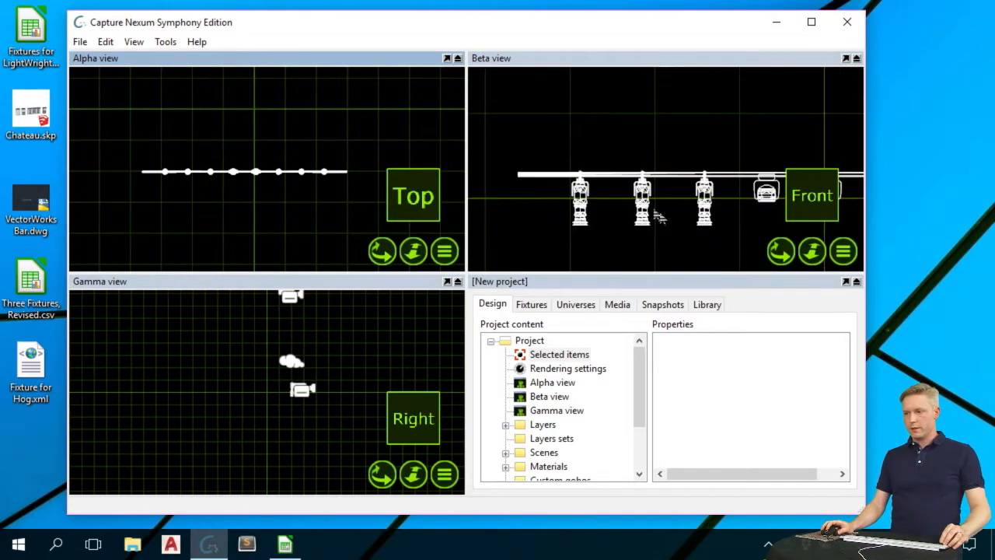
{"action": "scroll", "coordinate": [665, 200], "scroll_direction": "down", "scroll_amount": 2}
{"action": "left_click", "coordinate": [545, 307]}
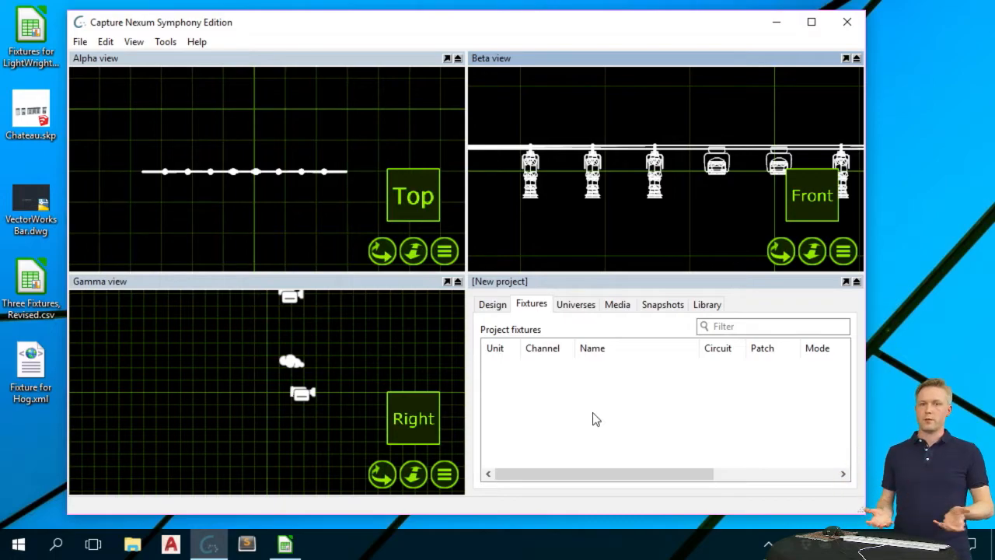
{"action": "scroll", "coordinate": [703, 167], "scroll_direction": "down", "scroll_amount": 2}
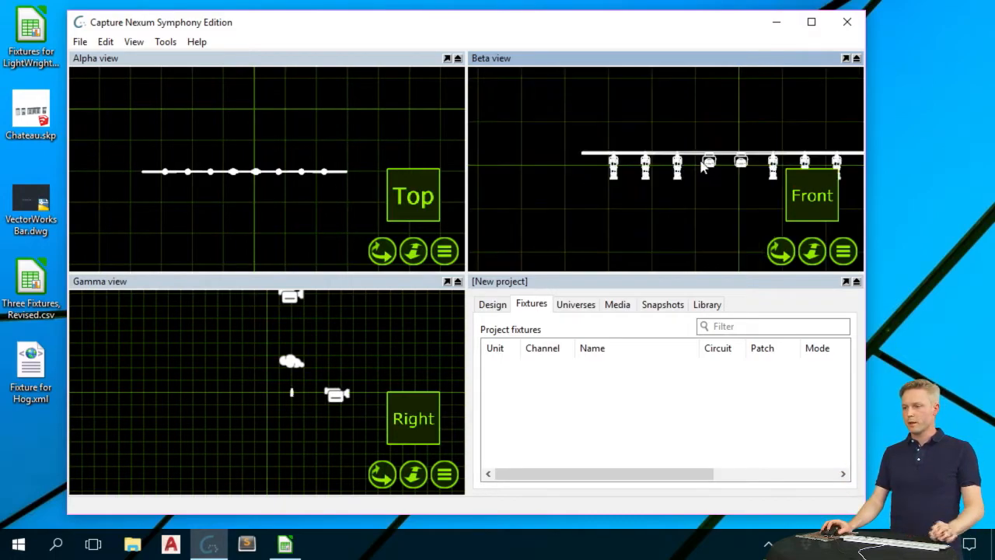
{"action": "middle_click_drag", "start_coordinate": [697, 192], "coordinate": [689, 172]}
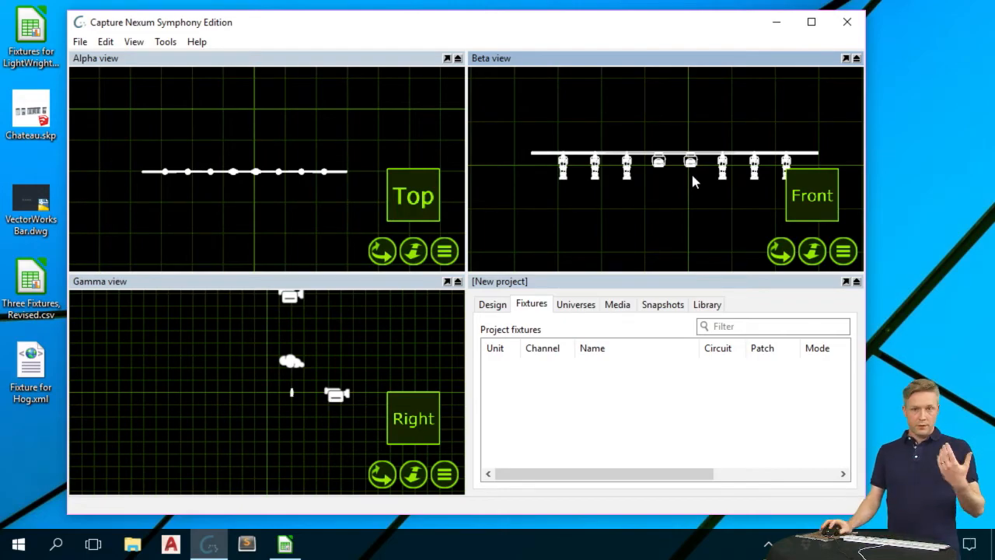
Step: Select the leftmost imported lamp on the bar in the Beta view and show its properties
{"action": "left_click", "coordinate": [562, 167]}
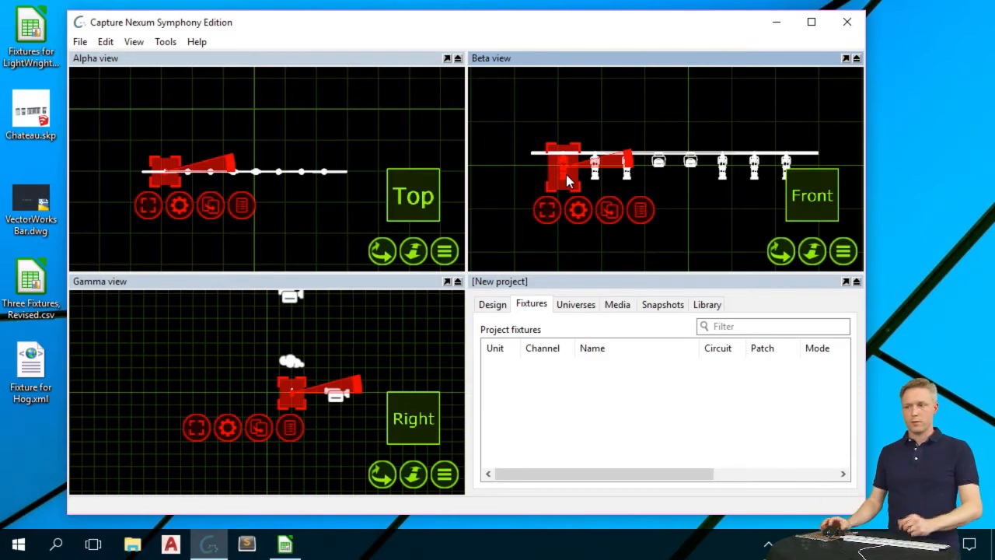
{"action": "left_click", "coordinate": [491, 305]}
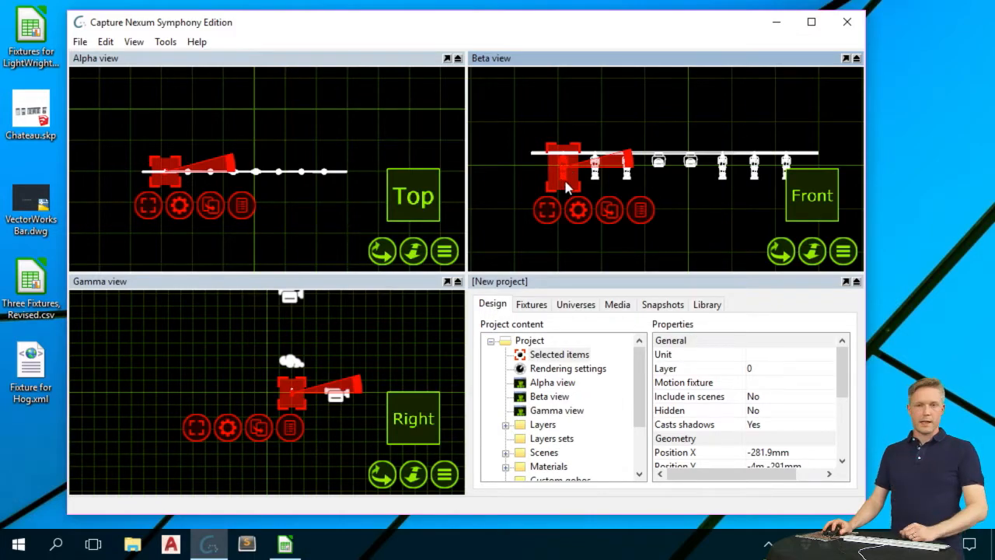
Step: Open the ETC Profiles category of the Lighting Fixtures in the Library
{"action": "left_click", "coordinate": [709, 304]}
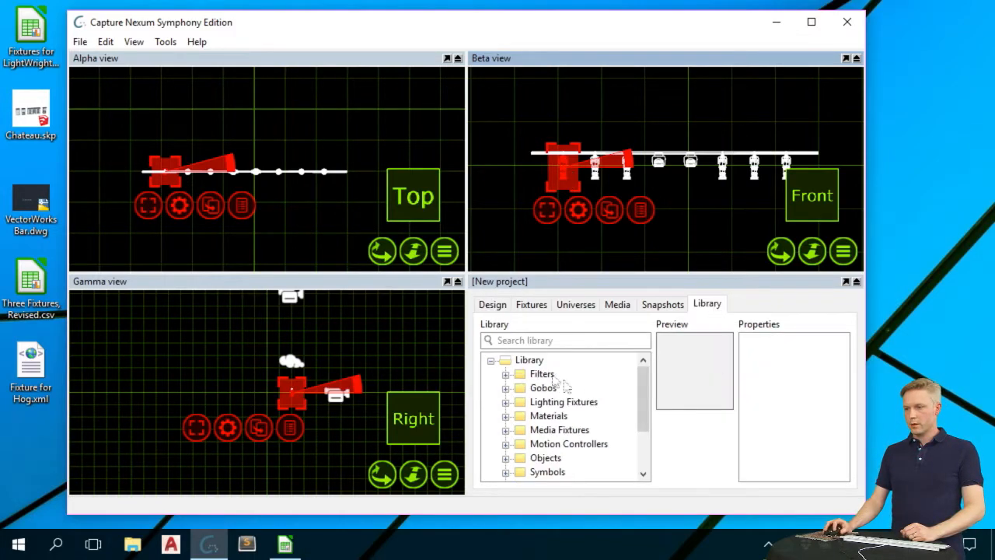
{"action": "double_click", "coordinate": [520, 402]}
{"action": "left_click", "coordinate": [573, 415]}
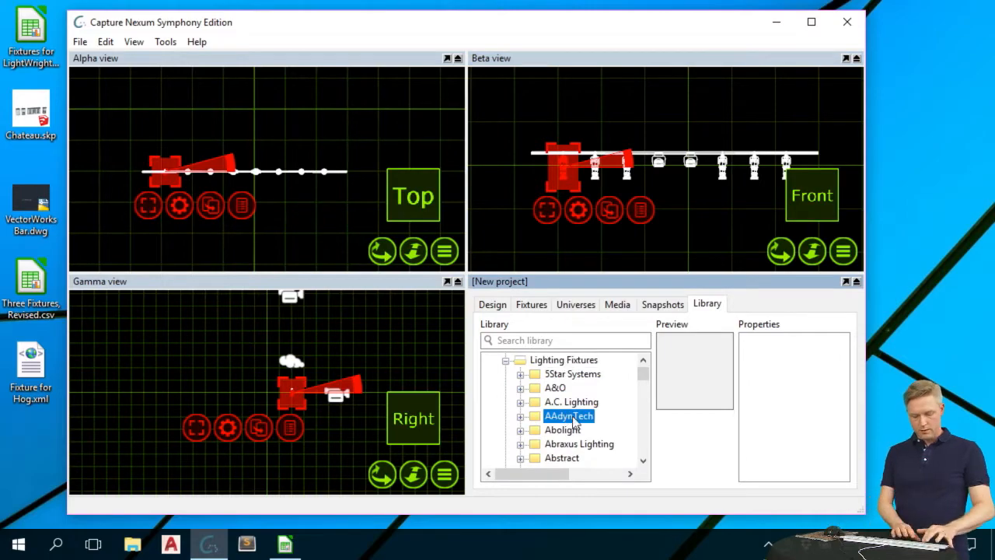
{"action": "type", "text": "etc"}
{"action": "key", "text": "Right"}
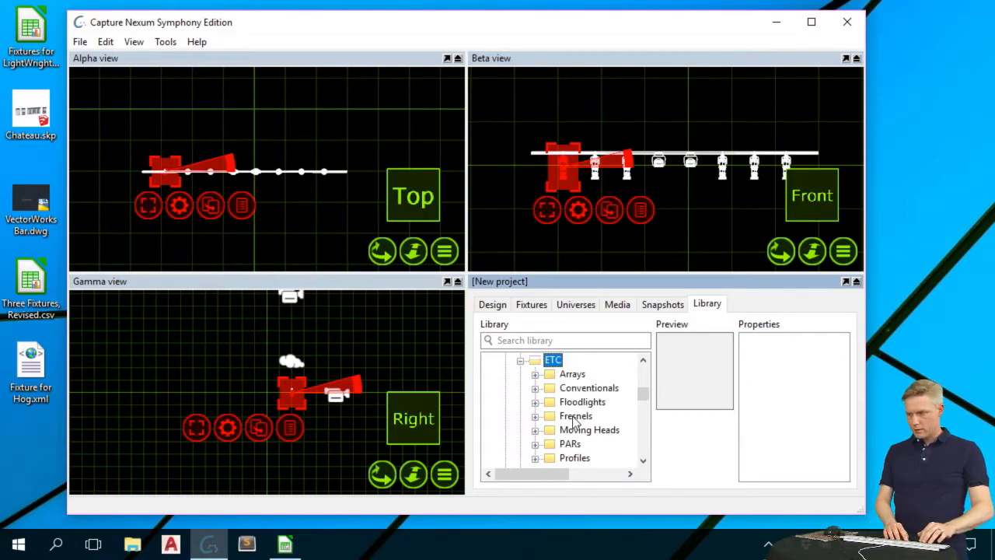
{"action": "type", "text": "pr"}
{"action": "key", "text": "Right"}
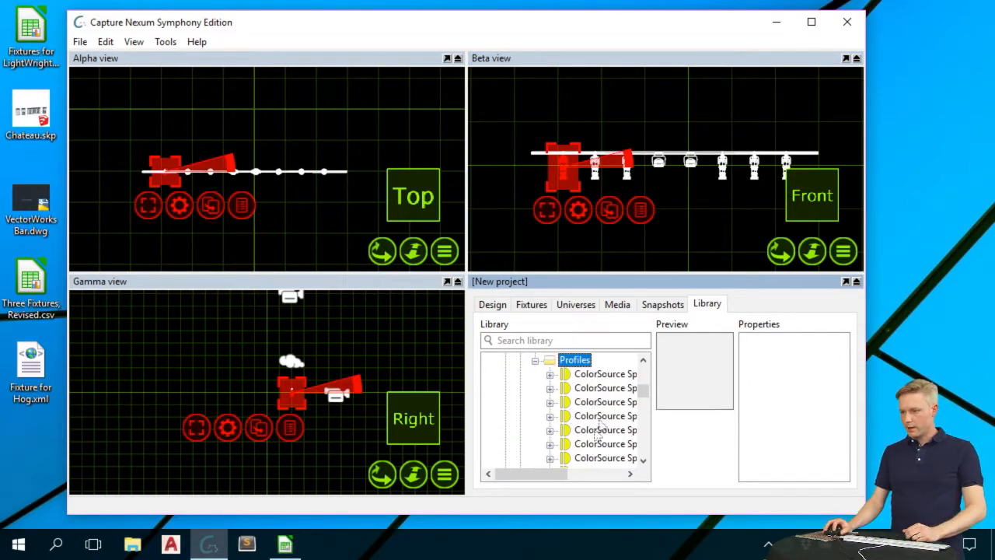
Step: Place a Source Four 19° (419) from the library onto the bar's leftmost imported lamp in the Beta view
{"action": "left_click_drag", "start_coordinate": [550, 473], "coordinate": [577, 474]}
{"action": "scroll", "coordinate": [567, 429], "scroll_direction": "down", "scroll_amount": 10}
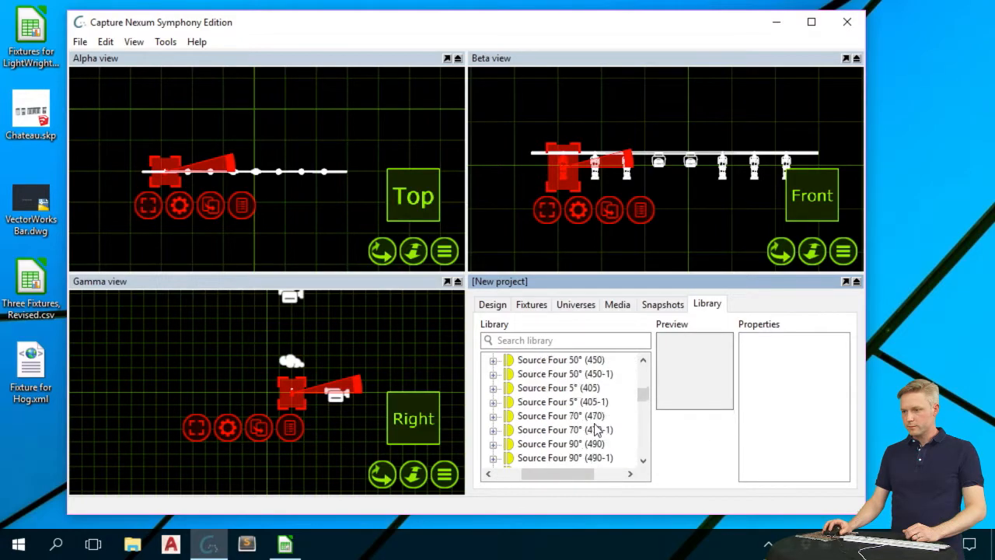
{"action": "scroll", "coordinate": [597, 425], "scroll_direction": "up", "scroll_amount": 2}
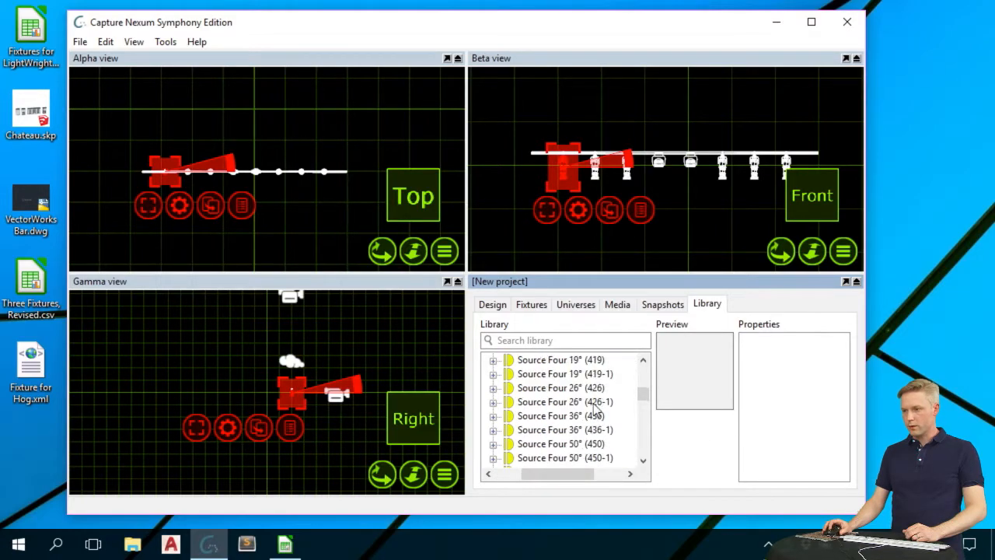
{"action": "left_click", "coordinate": [592, 364]}
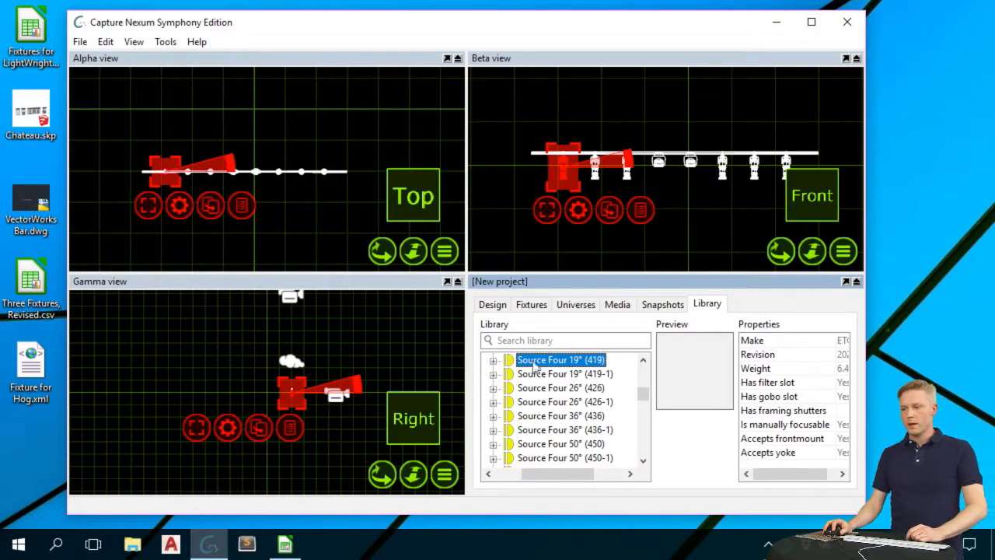
{"action": "left_click_drag", "start_coordinate": [535, 365], "coordinate": [566, 176]}
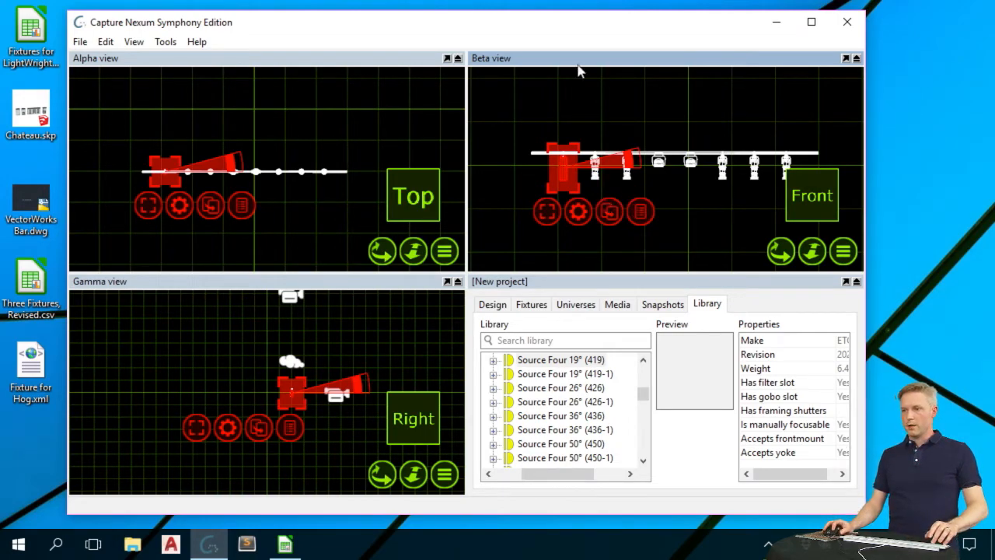
Step: Select the leftmost imported lamp on the bar in the Beta view and view the options for selecting all matching items
{"action": "left_click", "coordinate": [597, 213]}
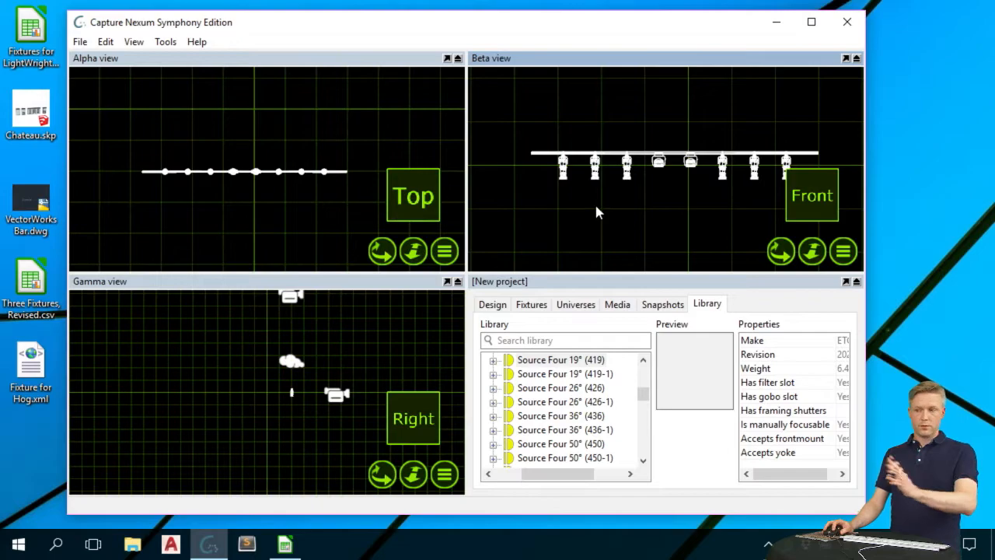
{"action": "left_click", "coordinate": [561, 180]}
{"action": "right_click", "coordinate": [550, 203]}
{"action": "mouse_move", "coordinate": [579, 218]}
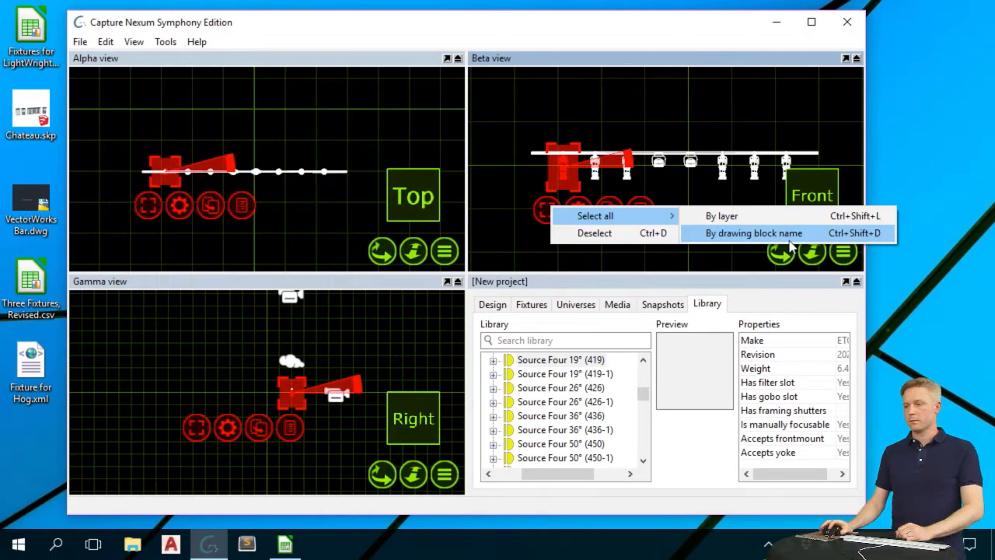
Step: Examine the selected lamp's drawing name and drawing block name in its design properties
{"action": "left_click", "coordinate": [493, 304]}
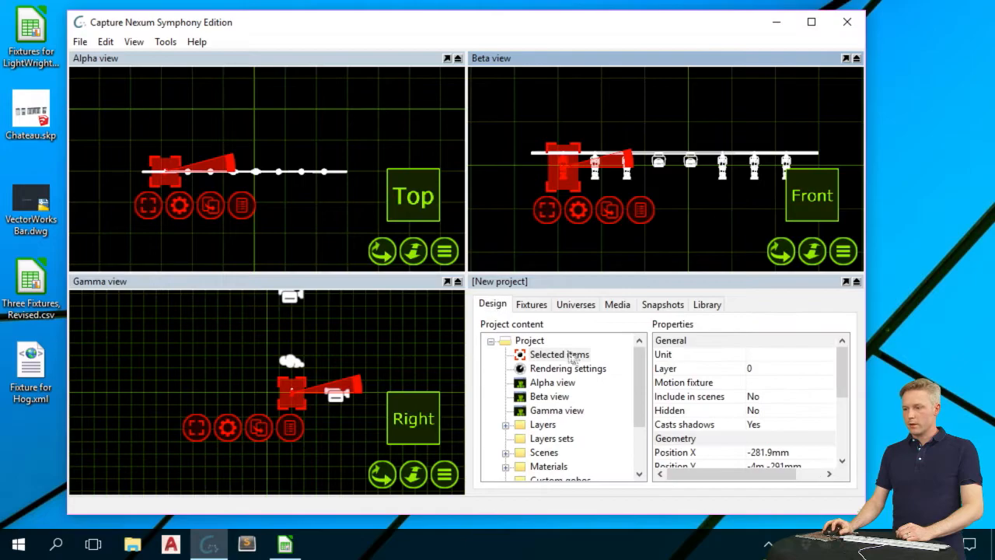
{"action": "scroll", "coordinate": [846, 402], "scroll_direction": "down", "scroll_amount": 4}
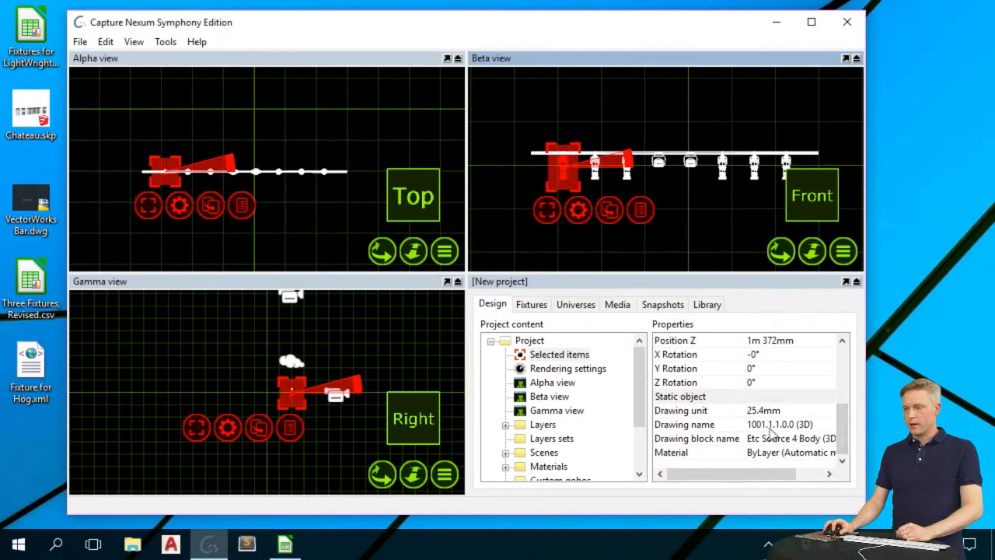
{"action": "left_click", "coordinate": [769, 429]}
{"action": "left_click_drag", "start_coordinate": [771, 474], "coordinate": [803, 475]}
{"action": "mouse_move", "coordinate": [599, 30]}
{"action": "left_mouse_down"}
{"action": "mouse_move", "coordinate": [438, 40]}
{"action": "mouse_move", "coordinate": [497, 36]}
{"action": "left_mouse_up"}
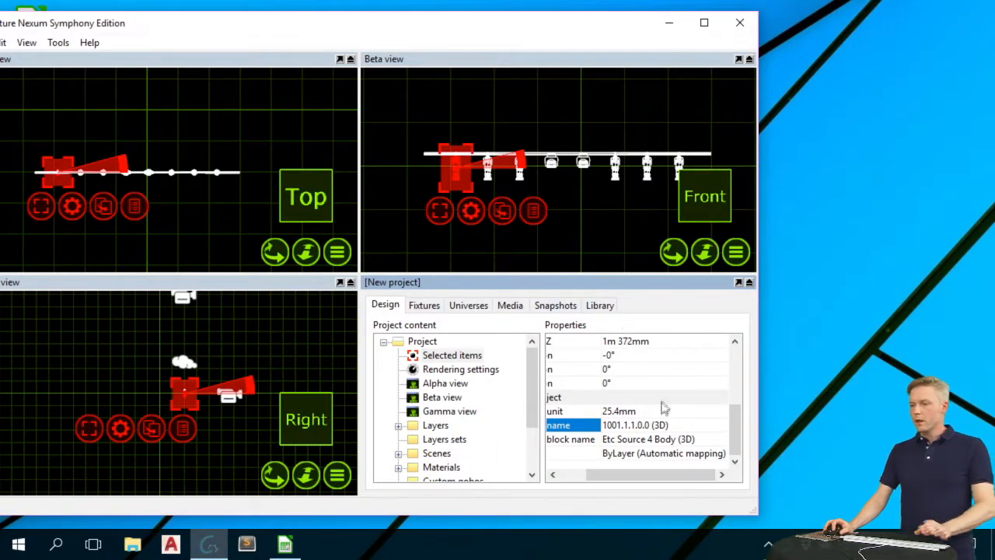
{"action": "mouse_move", "coordinate": [655, 475]}
{"action": "left_mouse_down"}
{"action": "mouse_move", "coordinate": [628, 477]}
{"action": "mouse_move", "coordinate": [647, 475]}
{"action": "left_mouse_up"}
{"action": "left_click", "coordinate": [678, 440]}
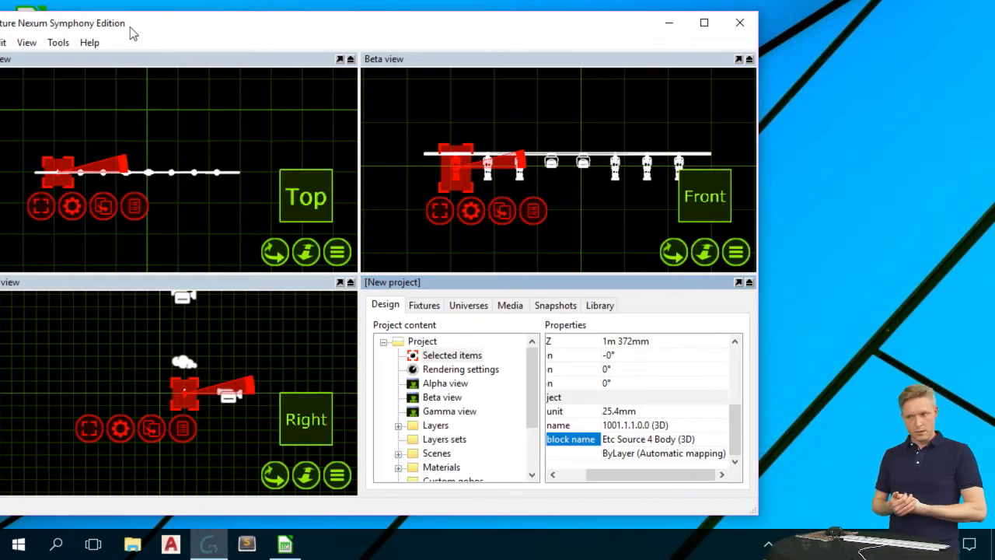
Step: Select all imported lamps sharing the second lamp's drawing block name and replace them with the library's Source Four 19° (419)
{"action": "left_click", "coordinate": [490, 184]}
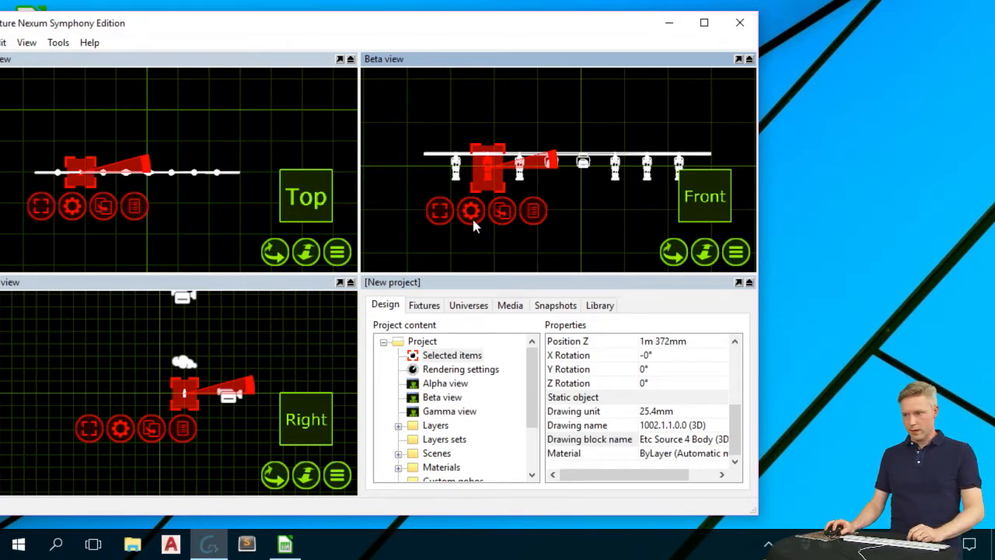
{"action": "right_click", "coordinate": [443, 217]}
{"action": "mouse_move", "coordinate": [506, 224]}
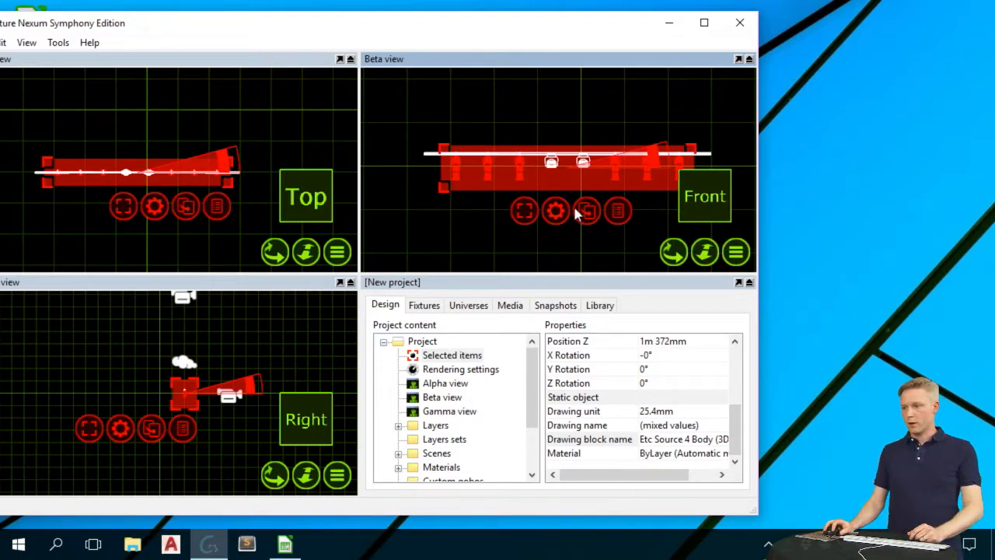
{"action": "left_click", "coordinate": [604, 305]}
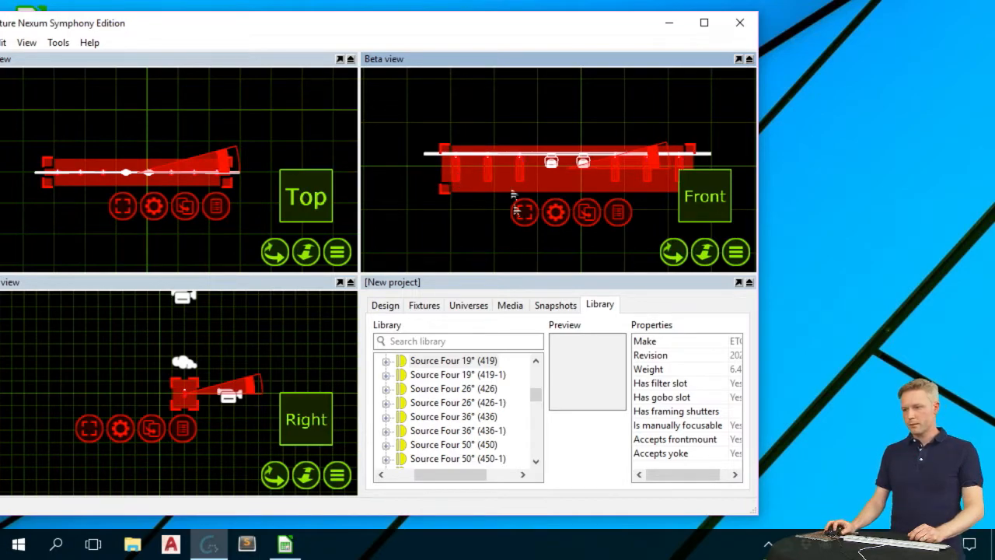
Step: Select the left of the two middle imported lamps in the Beta view and check its drawing block name
{"action": "left_click", "coordinate": [553, 167]}
{"action": "left_click", "coordinate": [385, 305]}
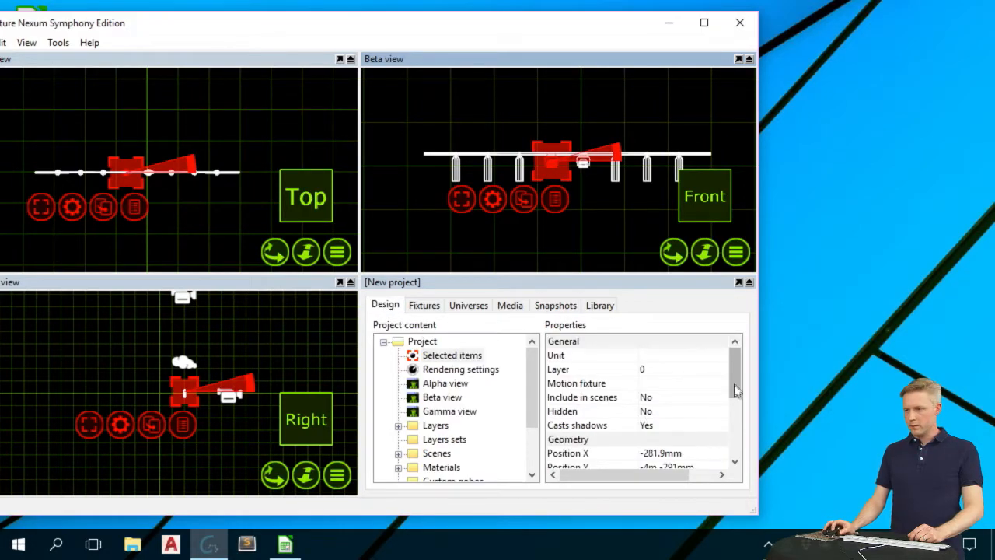
{"action": "left_click_drag", "start_coordinate": [734, 365], "coordinate": [734, 431]}
{"action": "left_click", "coordinate": [665, 441]}
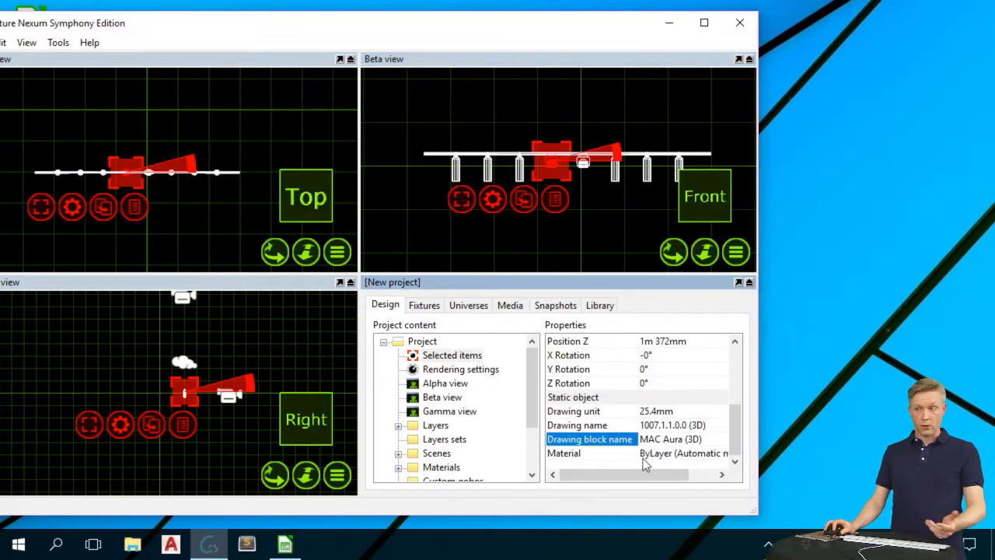
Step: Find the MAC Aura (90232000) among Martin's Moving Heads in the library
{"action": "left_click", "coordinate": [599, 307]}
{"action": "left_click", "coordinate": [496, 377]}
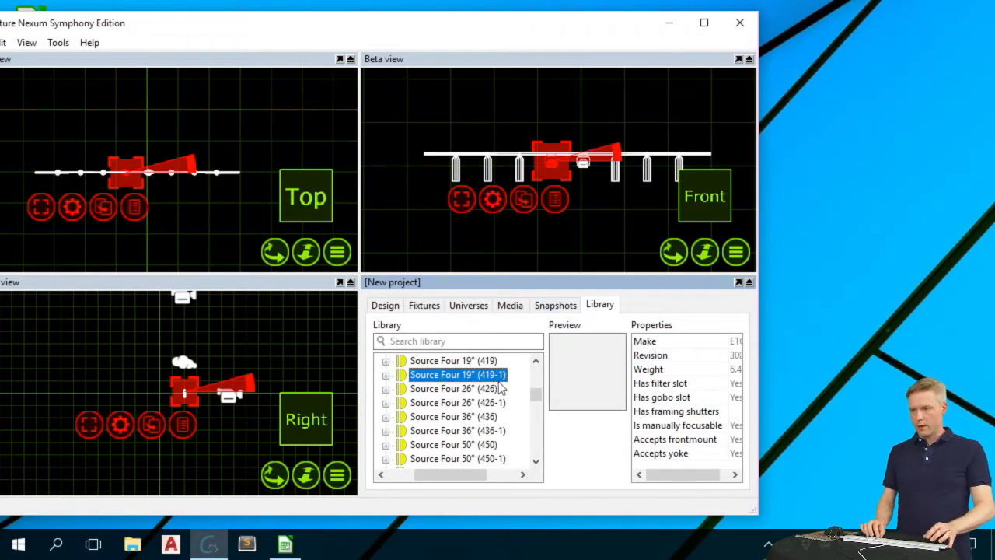
{"action": "key", "text": "Left"}
{"action": "key", "text": "Left"}
{"action": "key", "text": "Left"}
{"action": "key", "text": "Left"}
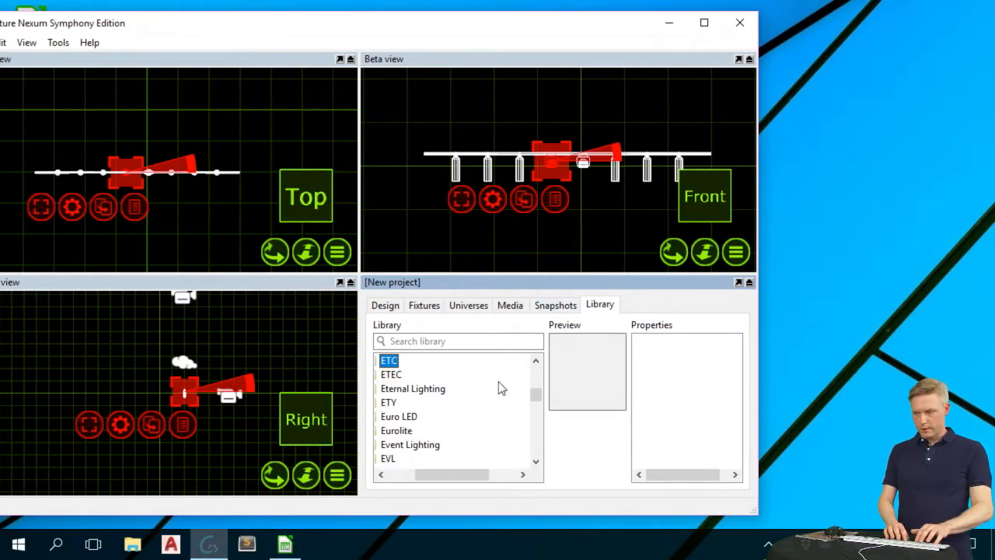
{"action": "type", "text": "mart"}
{"action": "key", "text": "Right"}
{"action": "type", "text": "m"}
{"action": "key", "text": "Right"}
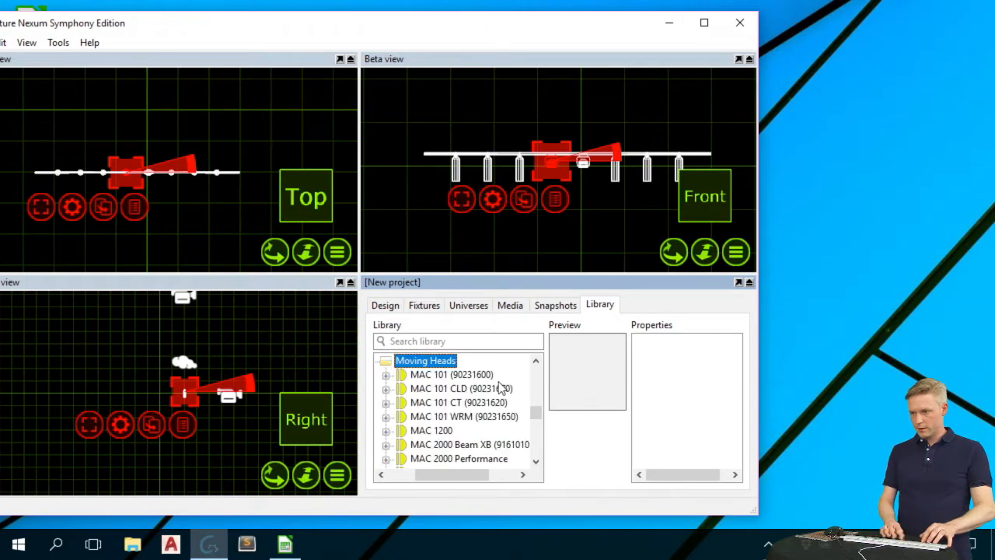
{"action": "type", "text": "mac a"}
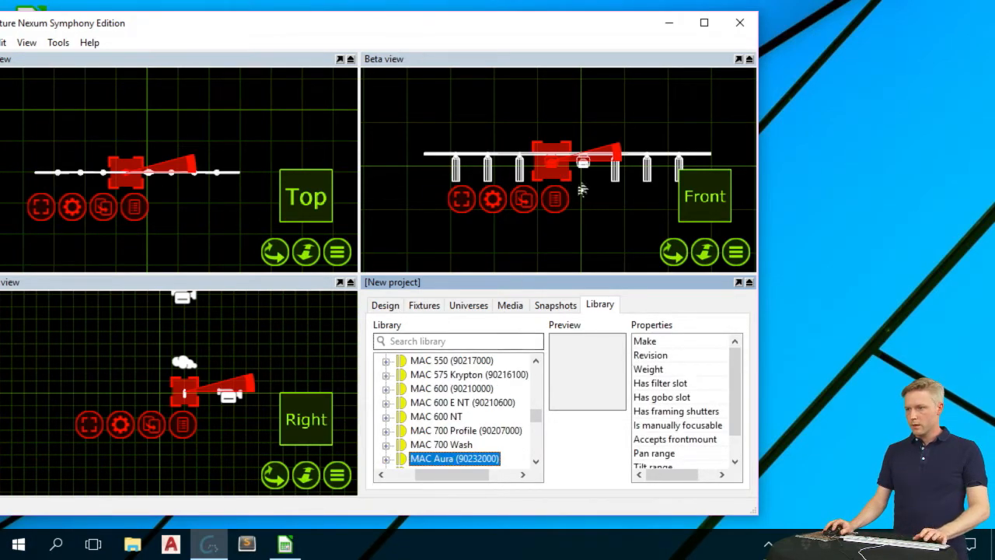
Step: Select all lamps sharing the MAC Aura drawing block name and replace them with the library's MAC Aura (90232000)
{"action": "right_click", "coordinate": [482, 210]}
{"action": "mouse_move", "coordinate": [507, 221]}
{"action": "left_click", "coordinate": [651, 238]}
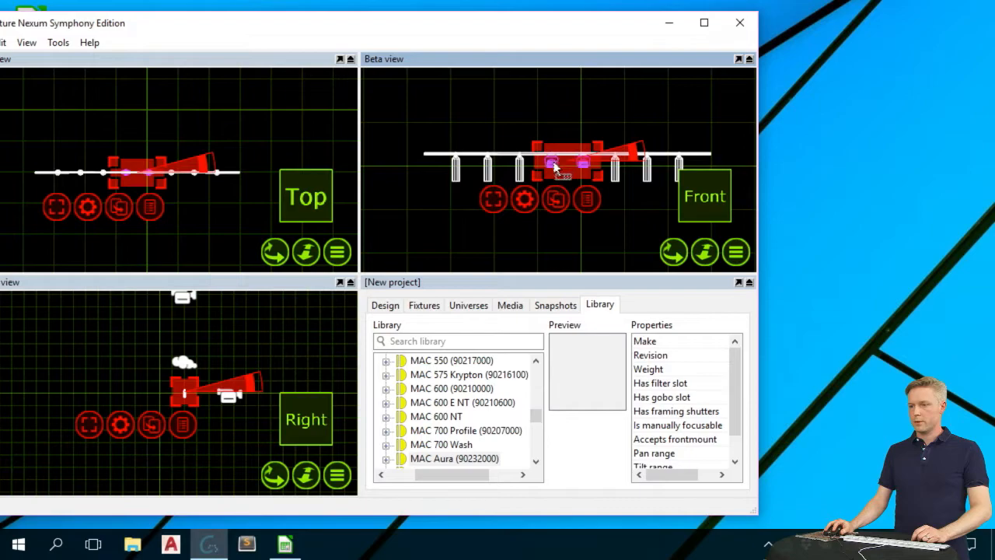
{"action": "left_click", "coordinate": [540, 236]}
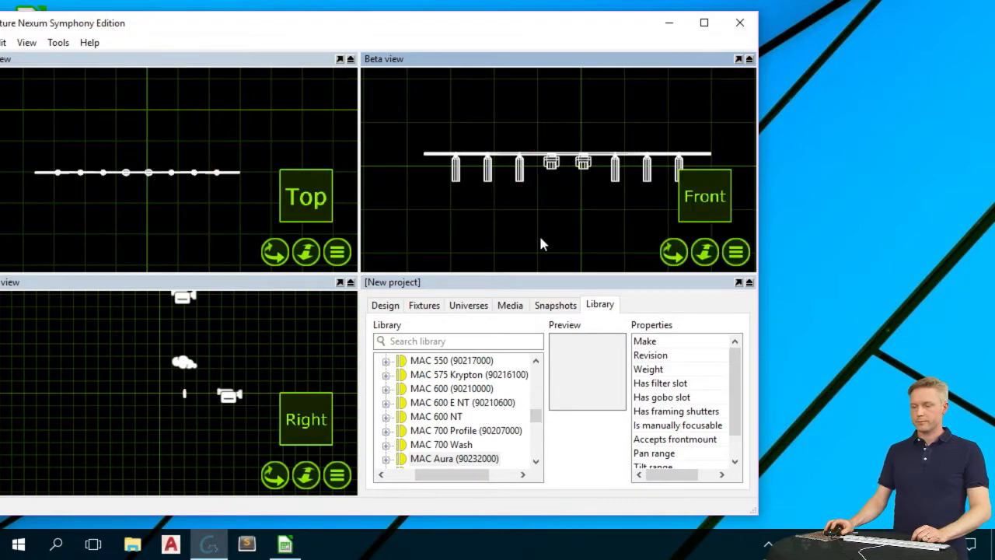
Step: Review the project fixtures list and locate its second Source Four 19° (419) on the bar
{"action": "left_click", "coordinate": [425, 304]}
{"action": "left_click", "coordinate": [571, 384]}
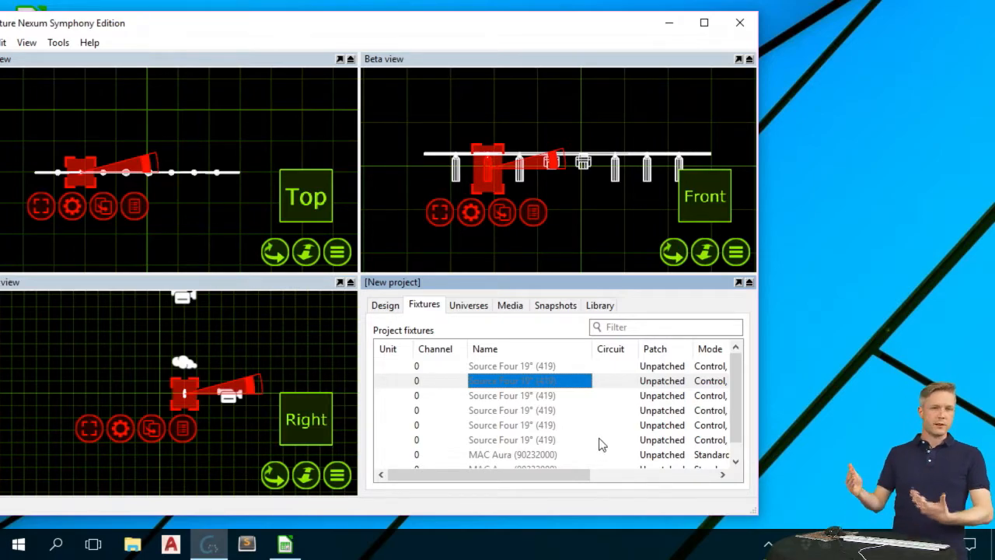
{"action": "left_click", "coordinate": [200, 129]}
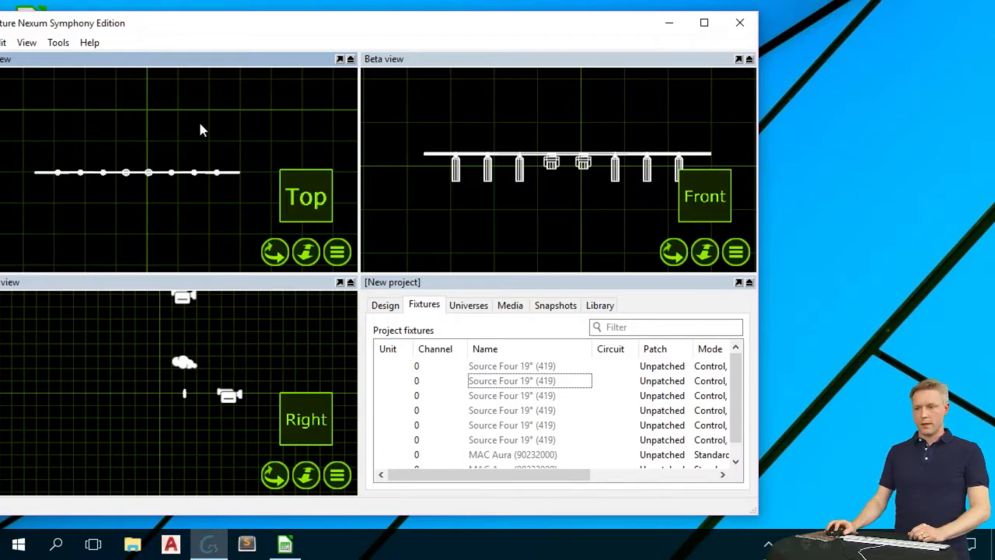
Step: Minimize the Capture Nexum window and open VectorWorks Bar.txt from the desktop in Sublime Text
{"action": "left_click_drag", "start_coordinate": [104, 31], "coordinate": [228, 44]}
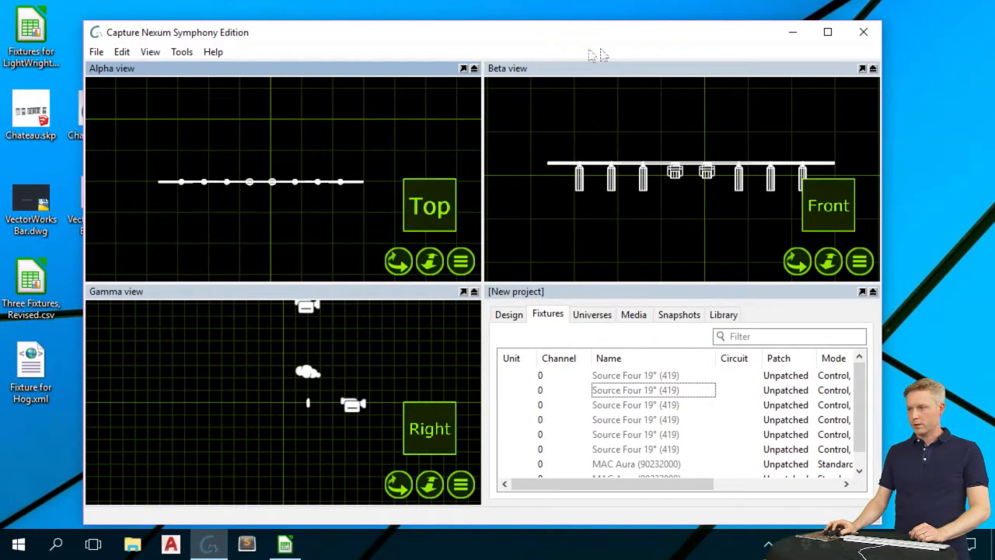
{"action": "left_click", "coordinate": [791, 32]}
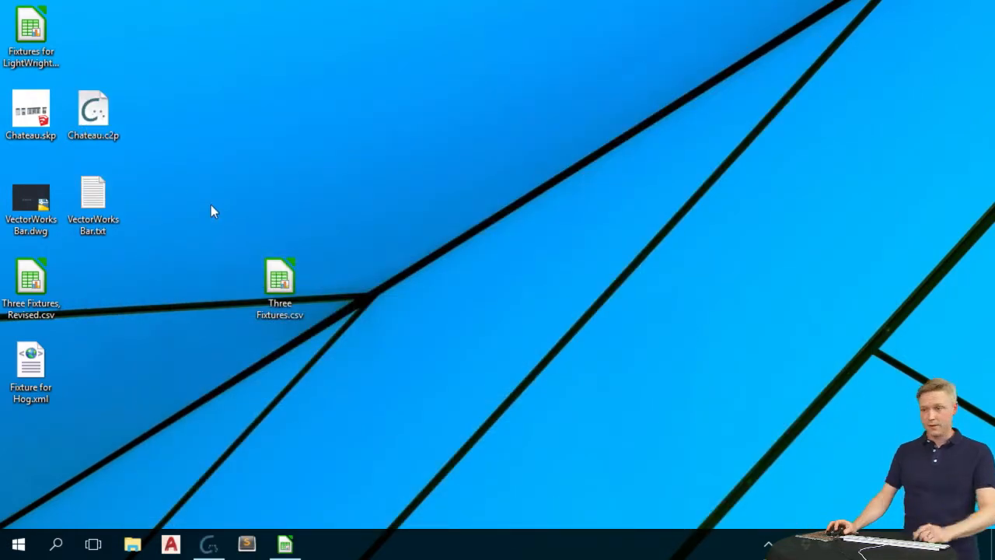
{"action": "right_click", "coordinate": [109, 208]}
{"action": "left_click", "coordinate": [181, 253]}
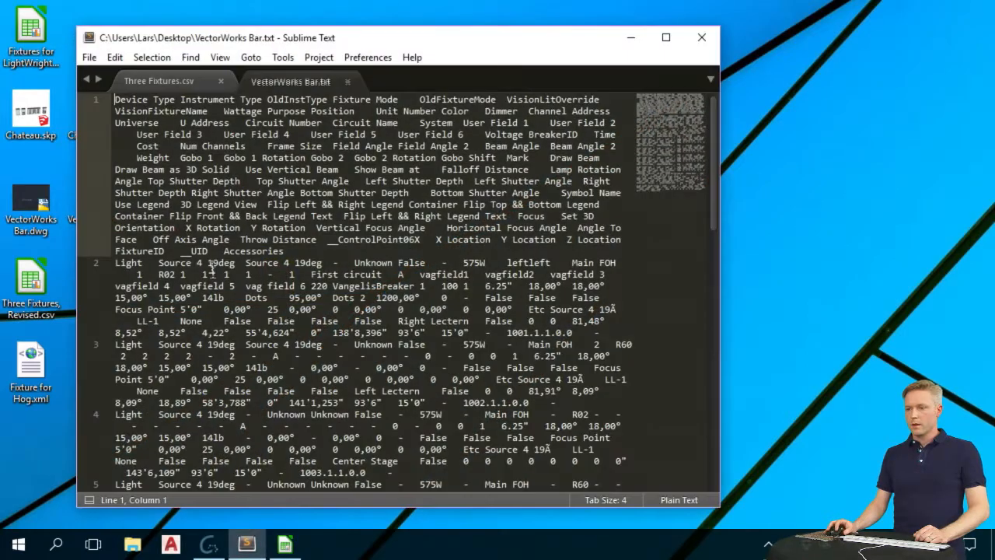
Step: Turn off word wrap for VectorWorks Bar.txt and widen the editor window
{"action": "left_click", "coordinate": [220, 56]}
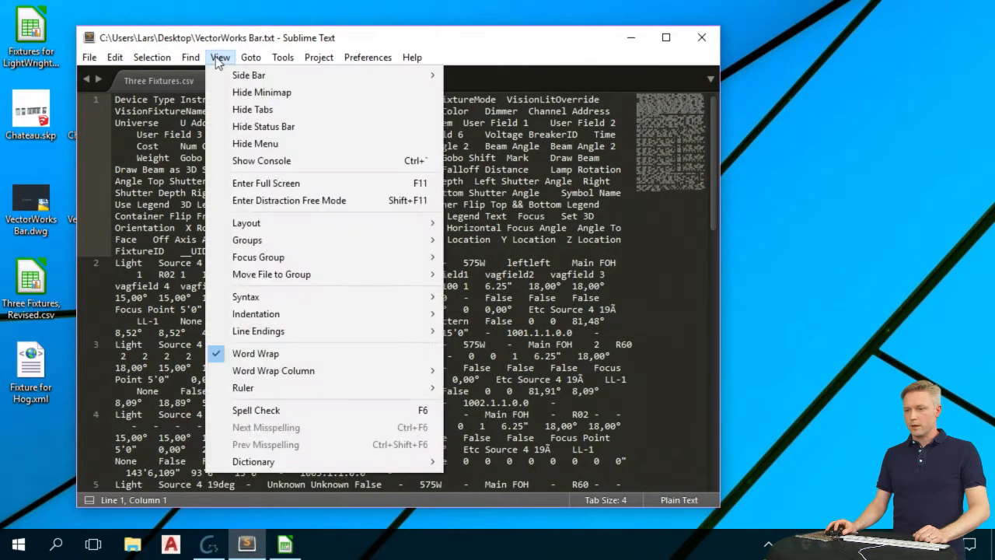
{"action": "left_click", "coordinate": [304, 354]}
{"action": "left_click_drag", "start_coordinate": [509, 39], "coordinate": [455, 46]}
{"action": "left_click_drag", "start_coordinate": [666, 319], "coordinate": [790, 311]}
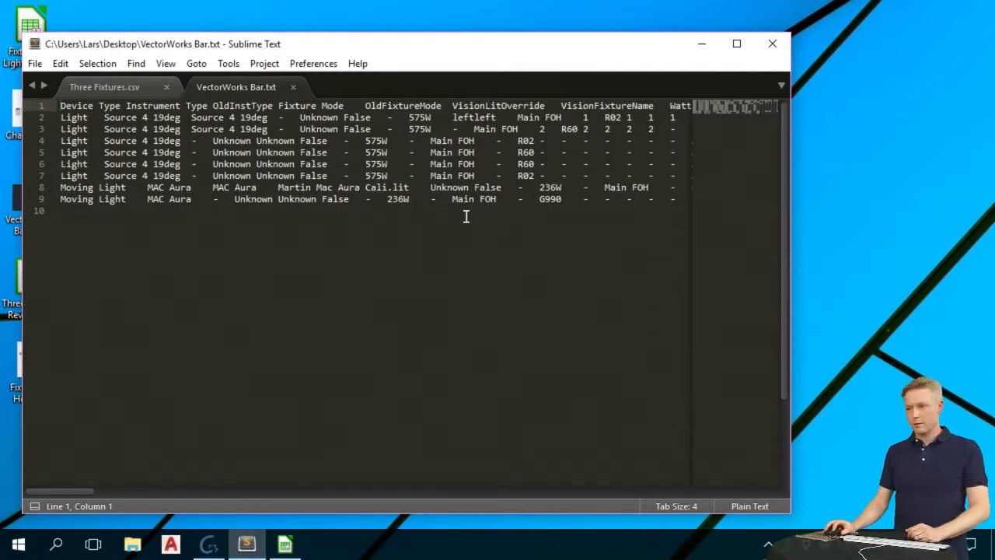
Step: Switch to Capture Nexum, undo the fixture replacements on the bar, and open VectorWorks Bar.txt for data import
{"action": "left_click", "coordinate": [208, 544]}
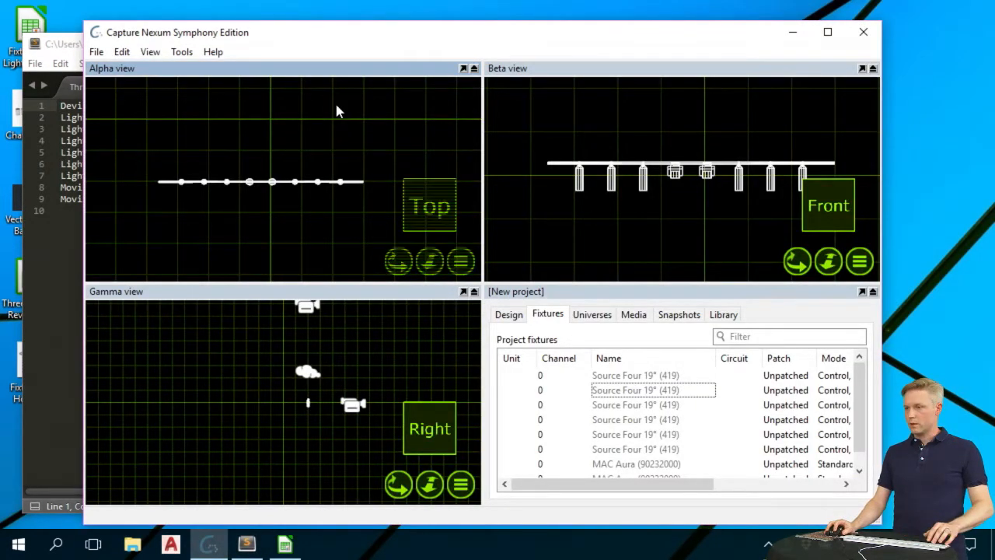
{"action": "left_click", "coordinate": [94, 52]}
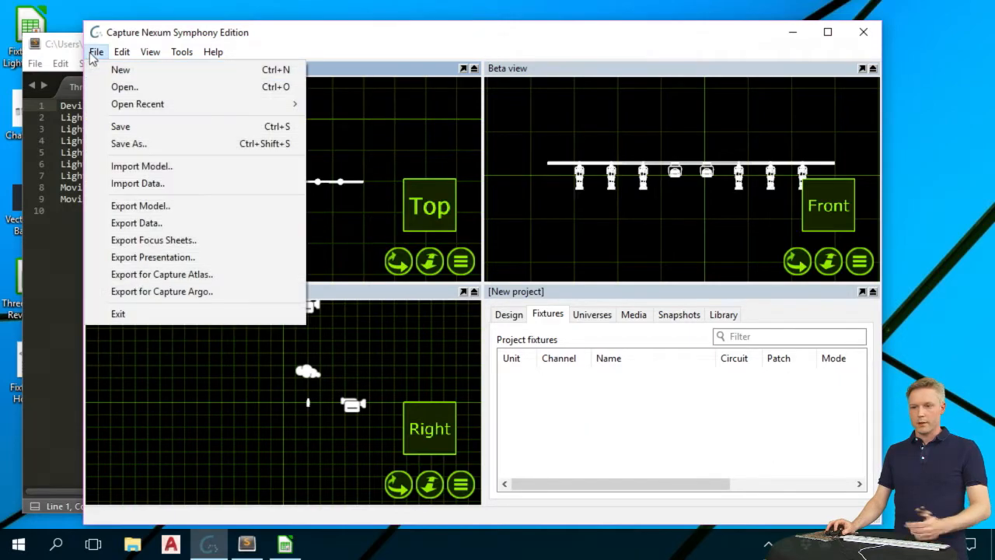
{"action": "left_click", "coordinate": [174, 186]}
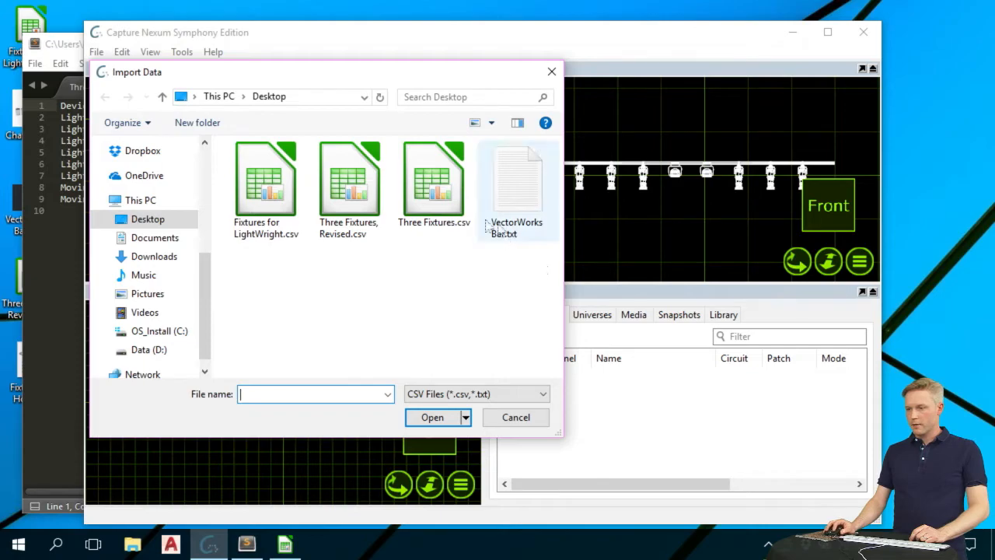
{"action": "left_click", "coordinate": [500, 198]}
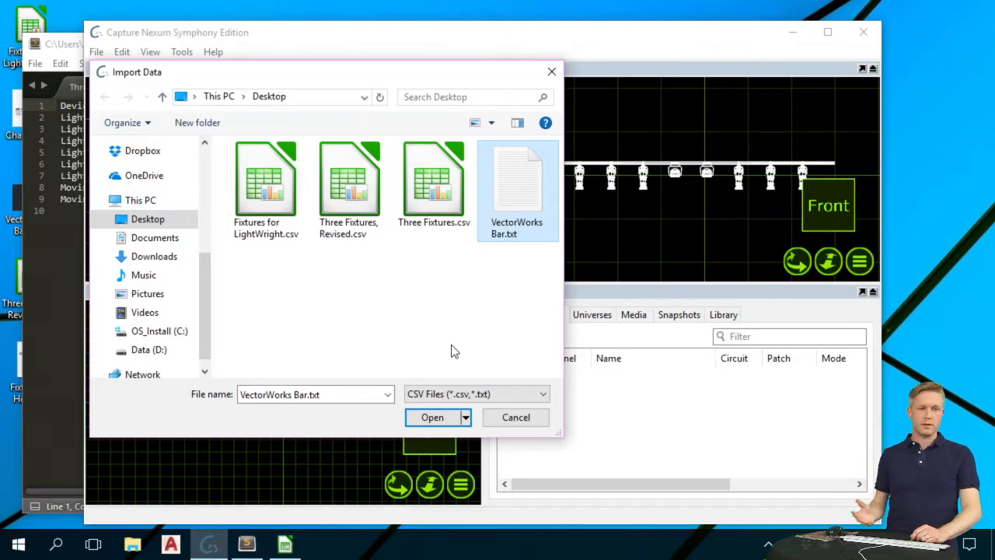
{"action": "left_click", "coordinate": [432, 417]}
{"action": "left_click_drag", "start_coordinate": [500, 101], "coordinate": [311, 103]}
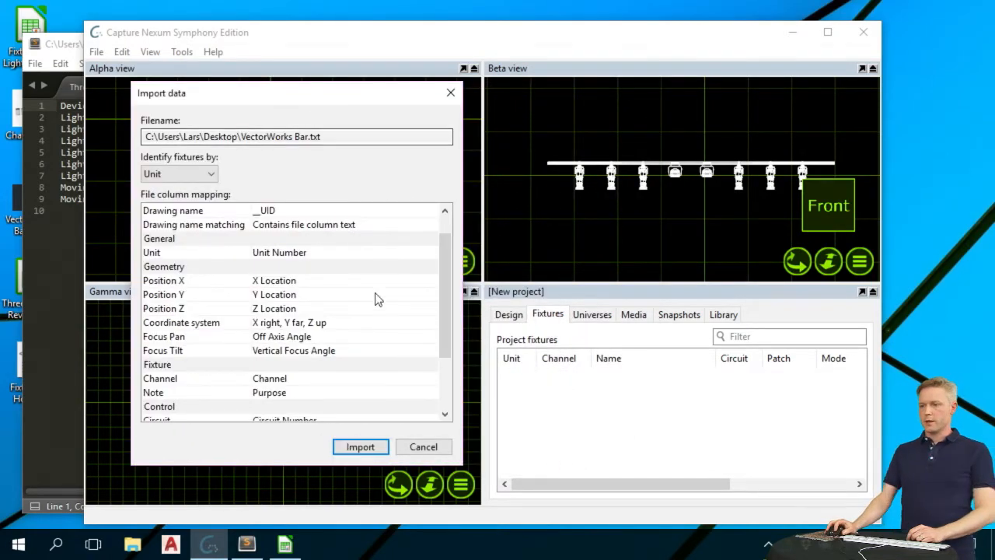
Step: Review the file column mapping of the data import, focusing on the Drawing name row
{"action": "scroll", "coordinate": [427, 307], "scroll_direction": "up", "scroll_amount": 1}
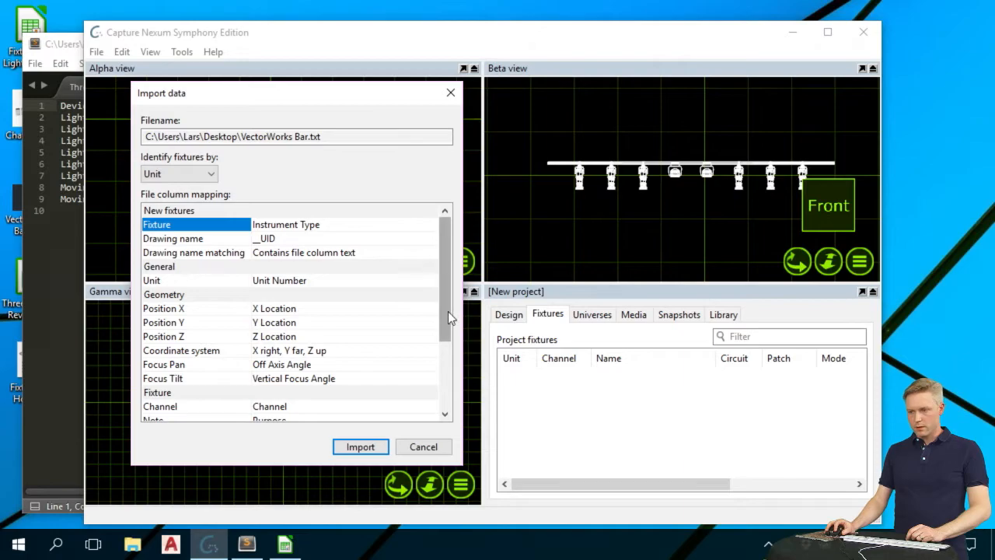
{"action": "scroll", "coordinate": [445, 312], "scroll_direction": "down", "scroll_amount": 3}
{"action": "scroll", "coordinate": [439, 307], "scroll_direction": "up", "scroll_amount": 3}
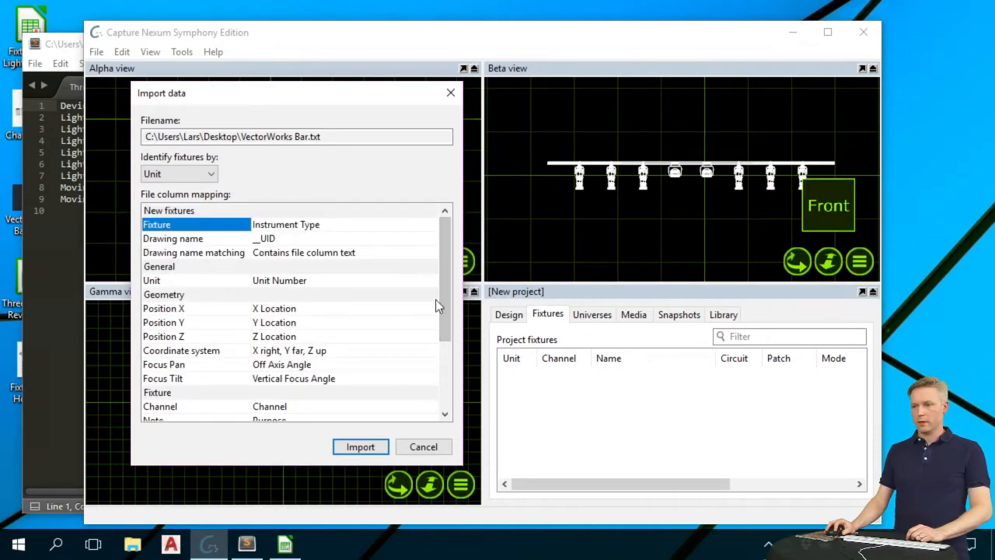
{"action": "left_click", "coordinate": [305, 239]}
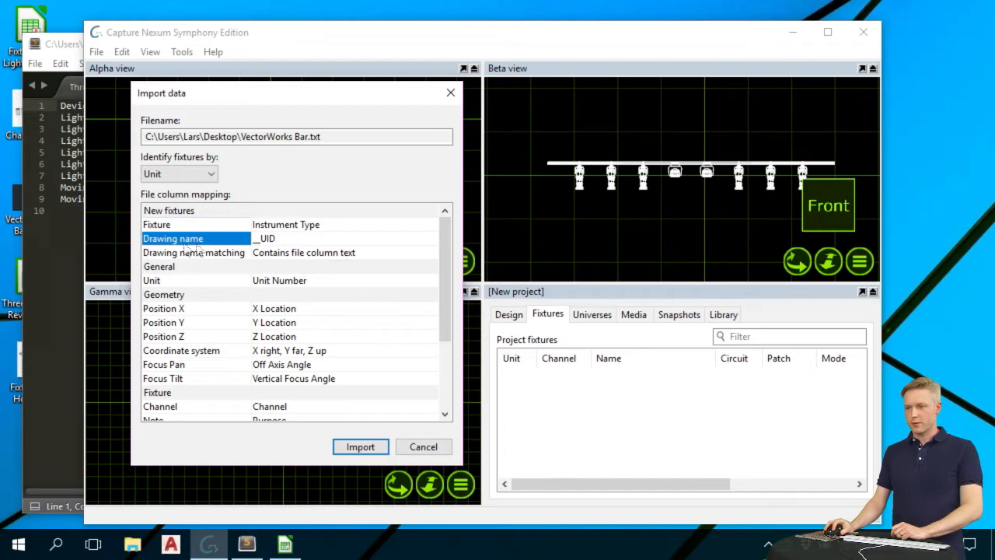
Step: Switch to Sublime Text and highlight the 1007.1.1.0.0 identifier on line 8 of VectorWorks Bar.txt
{"action": "left_click", "coordinate": [62, 211]}
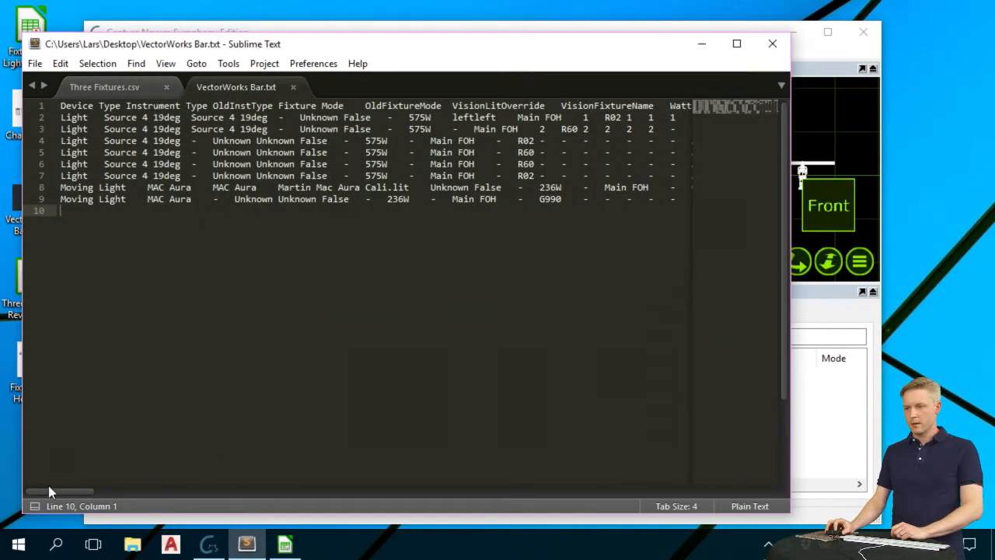
{"action": "left_click_drag", "start_coordinate": [62, 491], "coordinate": [383, 527]}
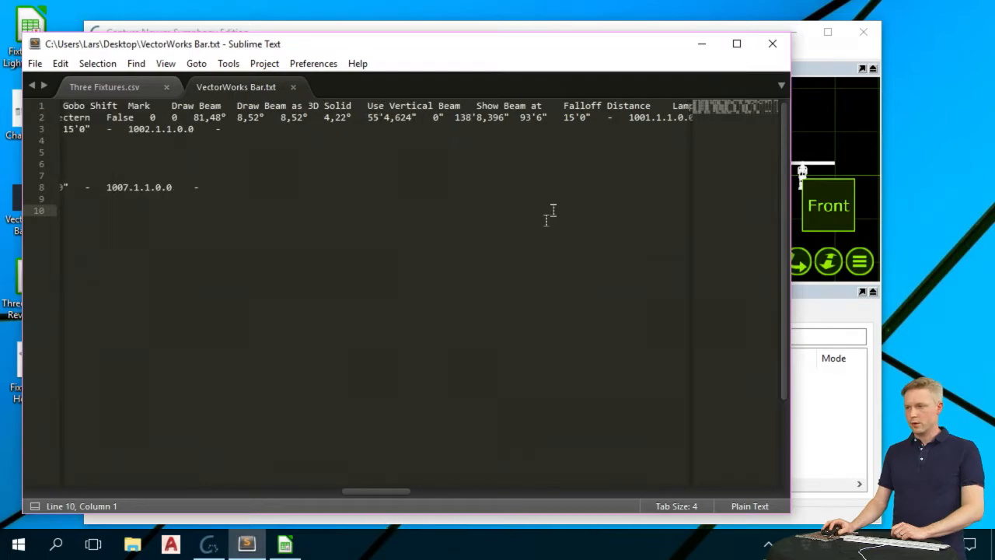
{"action": "left_click_drag", "start_coordinate": [103, 187], "coordinate": [195, 188]}
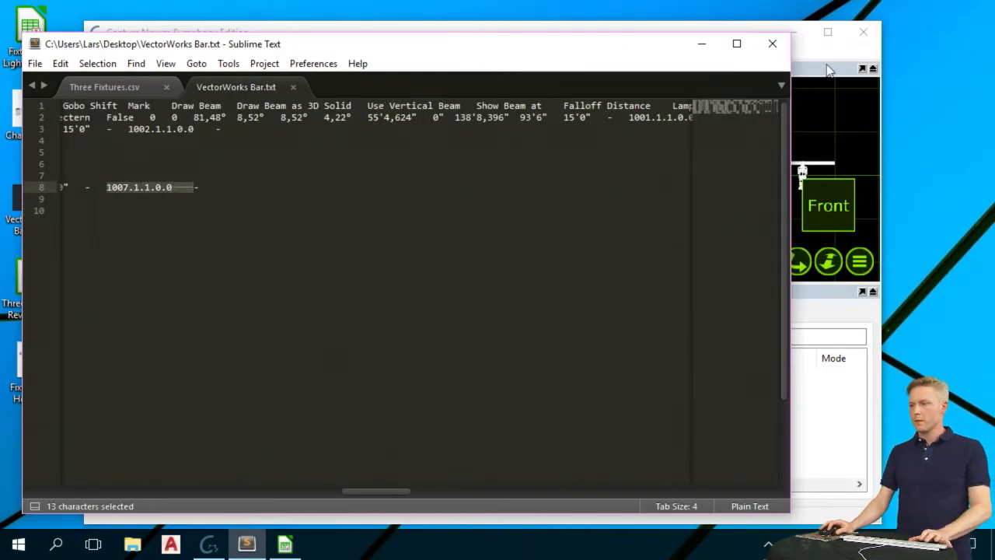
Step: Switch to Capture Nexum, start the VectorWorks Bar.txt import, and identify Source 4 19deg as the library fixture Source Four 19° (419)
{"action": "left_click", "coordinate": [687, 23]}
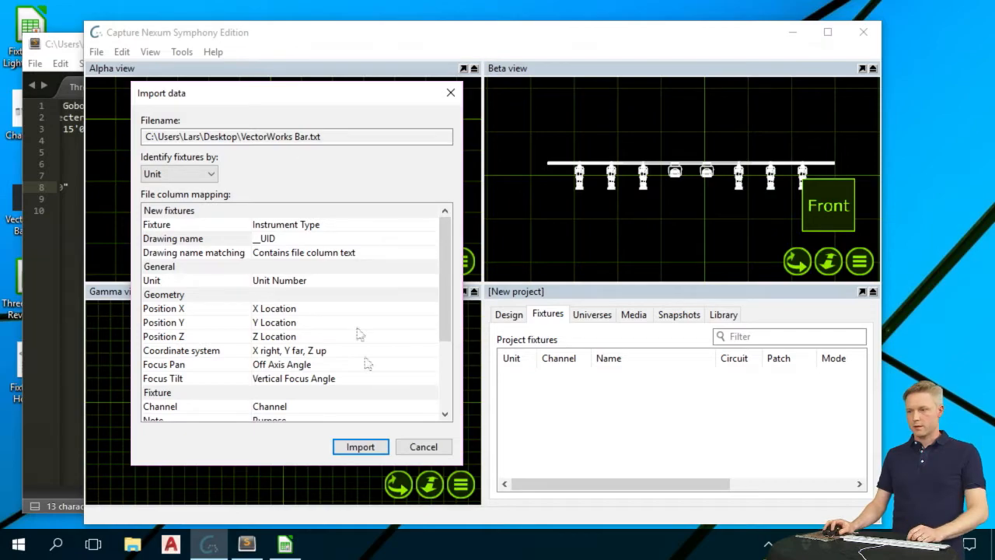
{"action": "left_click", "coordinate": [362, 448]}
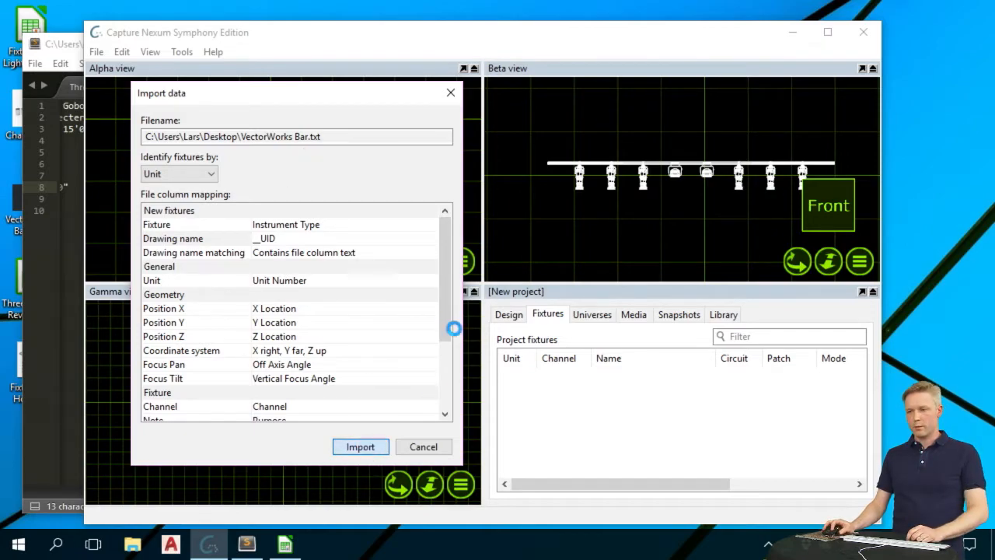
{"action": "double_click", "coordinate": [249, 197]}
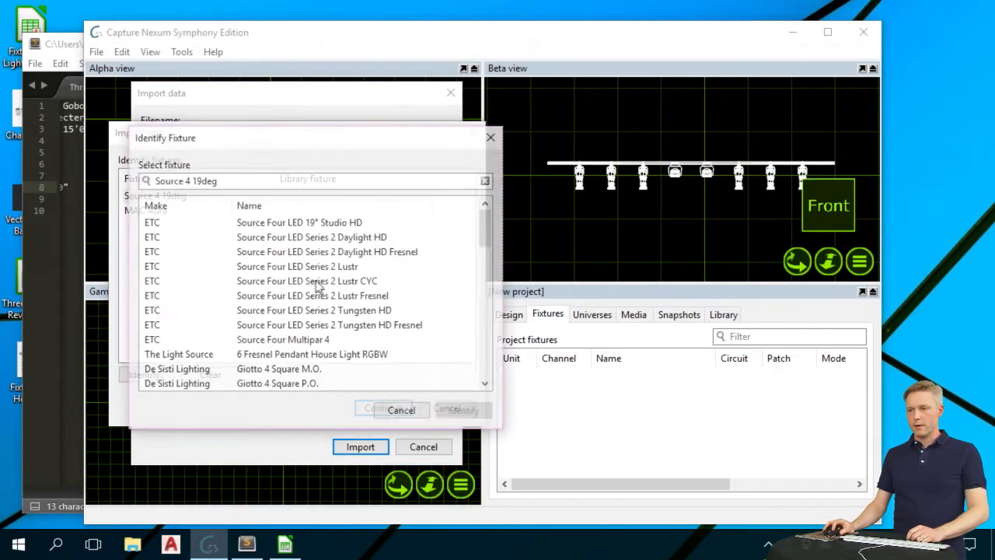
{"action": "left_click_drag", "start_coordinate": [241, 184], "coordinate": [52, 180]}
{"action": "type", "text": "so"}
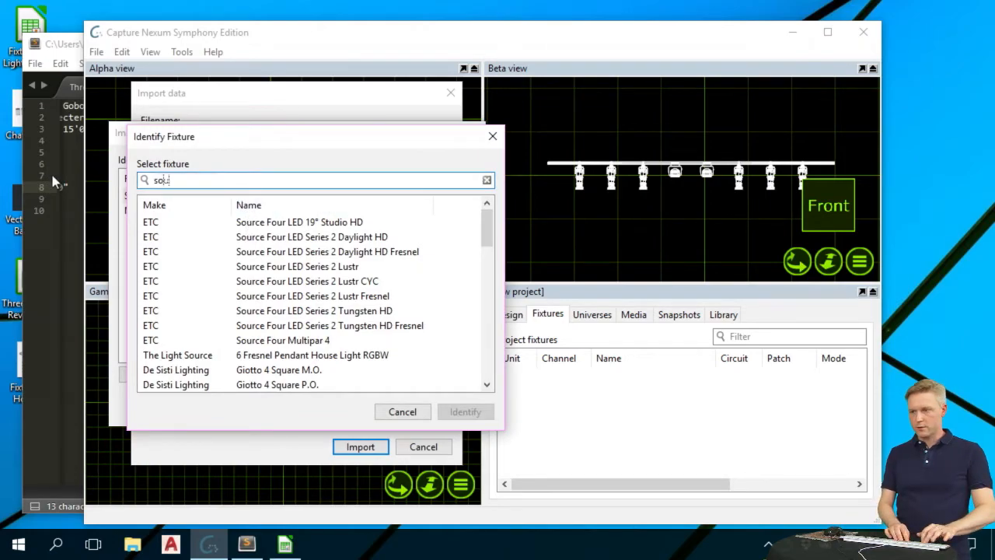
{"action": "type", "text": "urce four 19"}
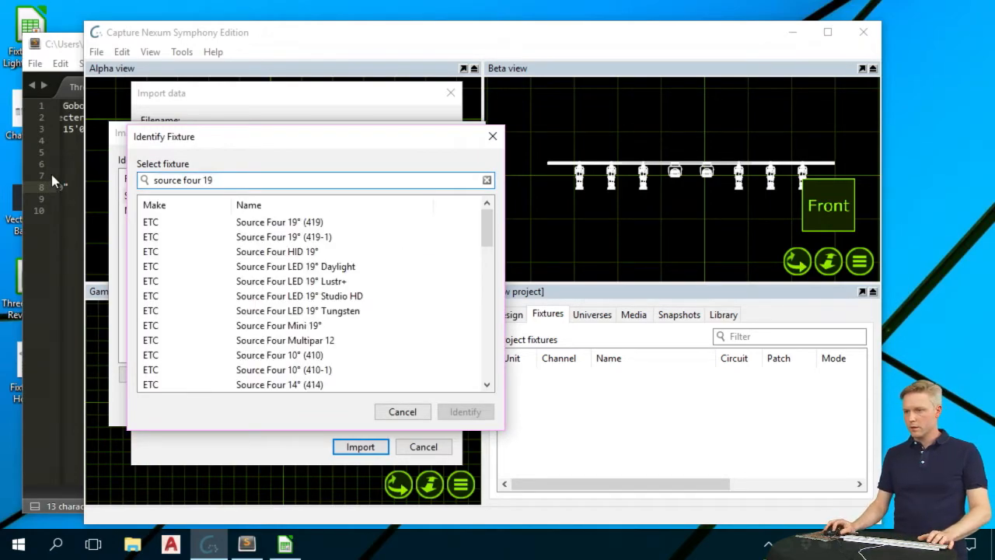
{"action": "left_click", "coordinate": [310, 225]}
{"action": "double_click", "coordinate": [311, 225]}
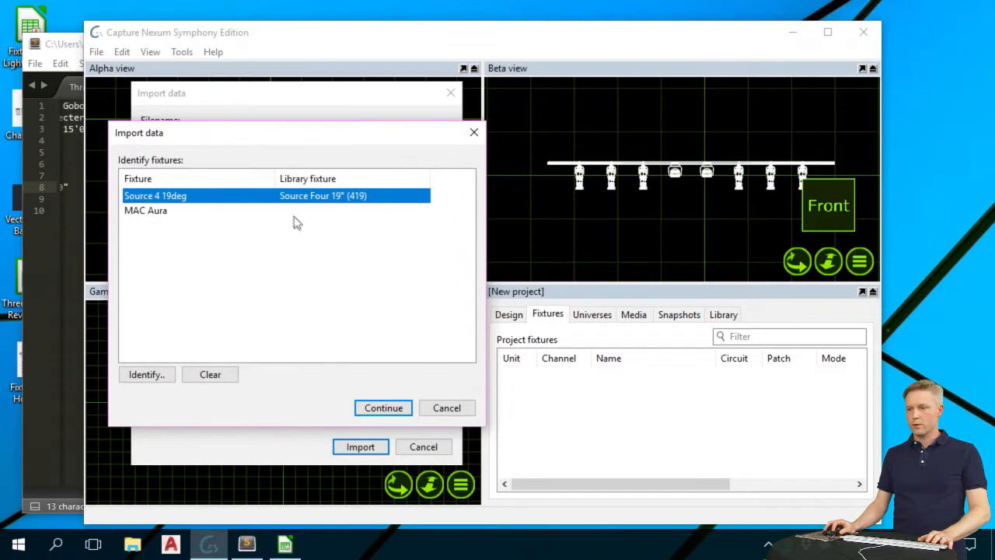
Step: Identify MAC Aura as the Martin MAC Aura (90232000) library fixture and complete the data import
{"action": "double_click", "coordinate": [207, 215]}
{"action": "left_click", "coordinate": [241, 209]}
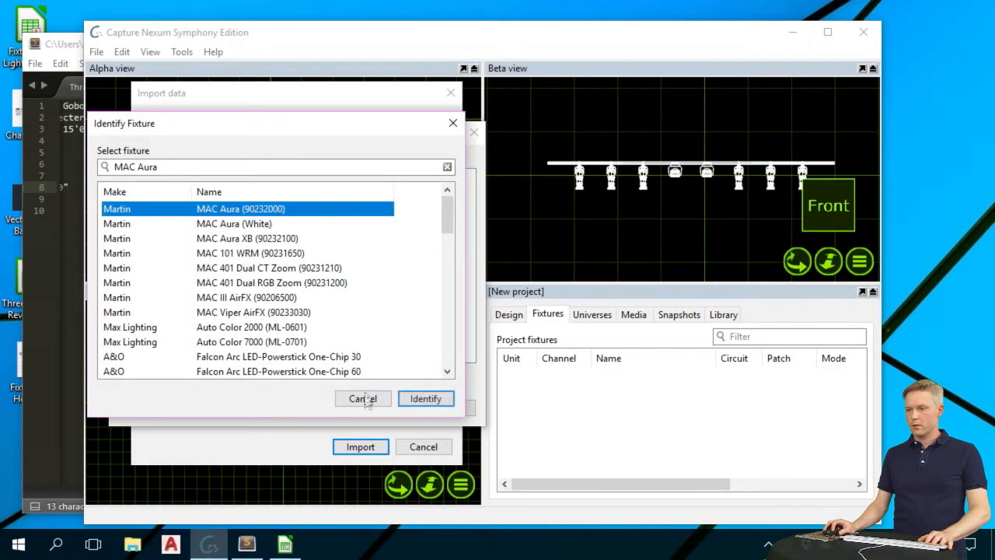
{"action": "left_click", "coordinate": [362, 397]}
{"action": "double_click", "coordinate": [253, 212]}
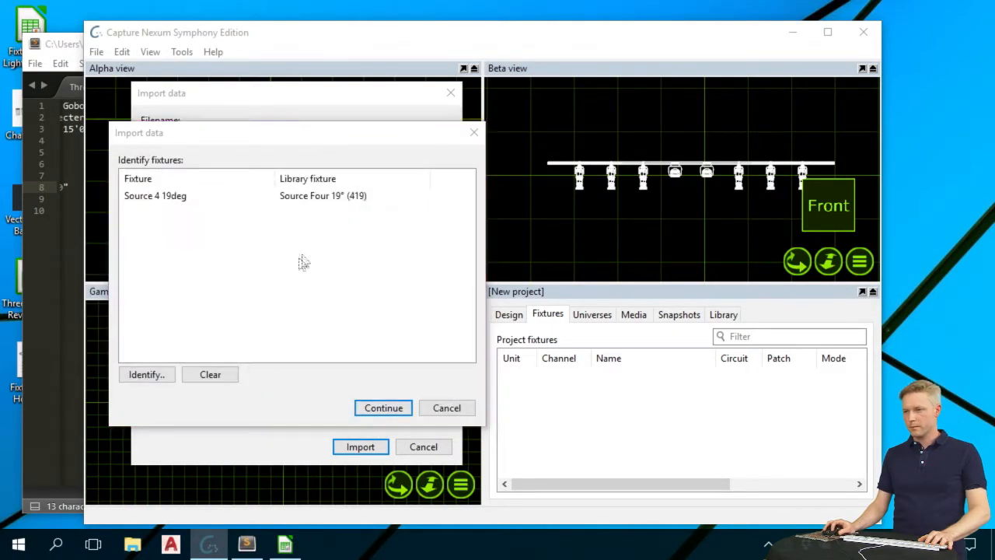
{"action": "left_click", "coordinate": [257, 212]}
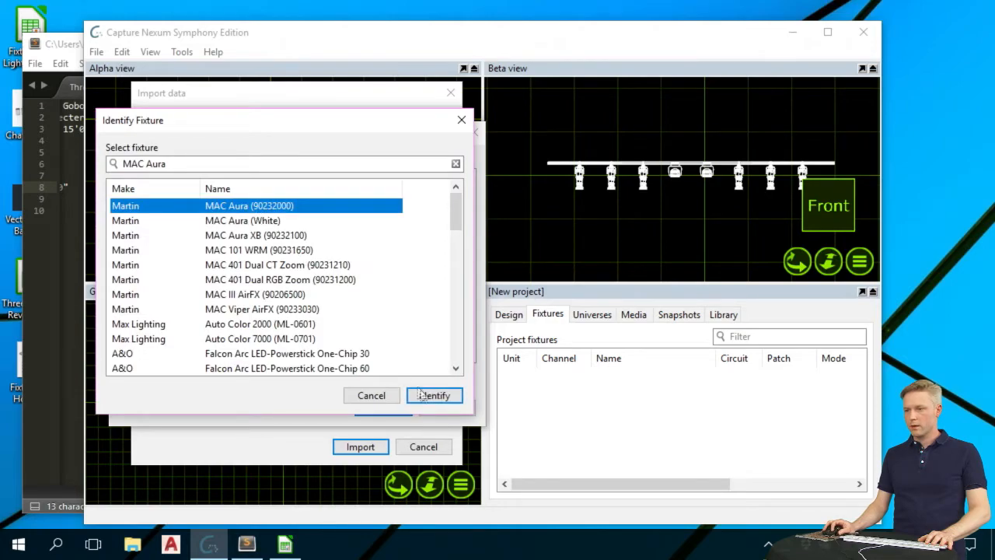
{"action": "left_click", "coordinate": [426, 396]}
{"action": "left_click", "coordinate": [380, 408]}
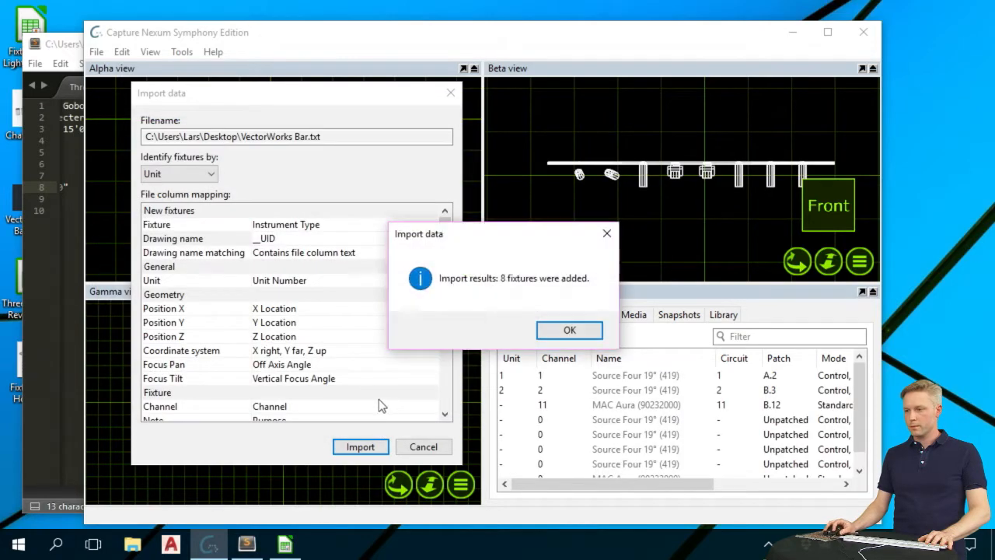
{"action": "left_click", "coordinate": [564, 330]}
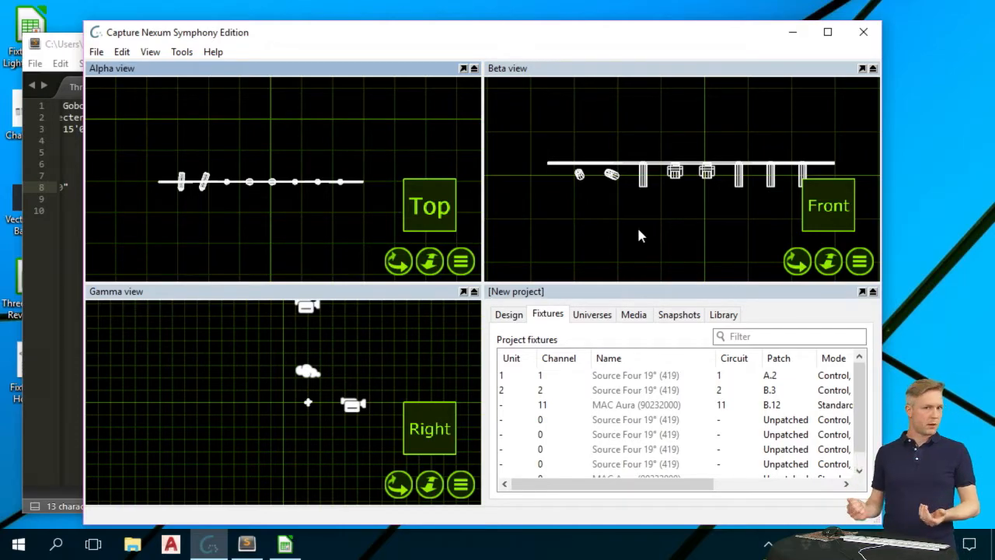
Step: Examine the channel, circuit, patch, mode and optics data of the imported fixtures in the project fixture list
{"action": "left_click", "coordinate": [719, 391]}
{"action": "left_click_drag", "start_coordinate": [678, 485], "coordinate": [748, 482]}
{"action": "left_click", "coordinate": [684, 393]}
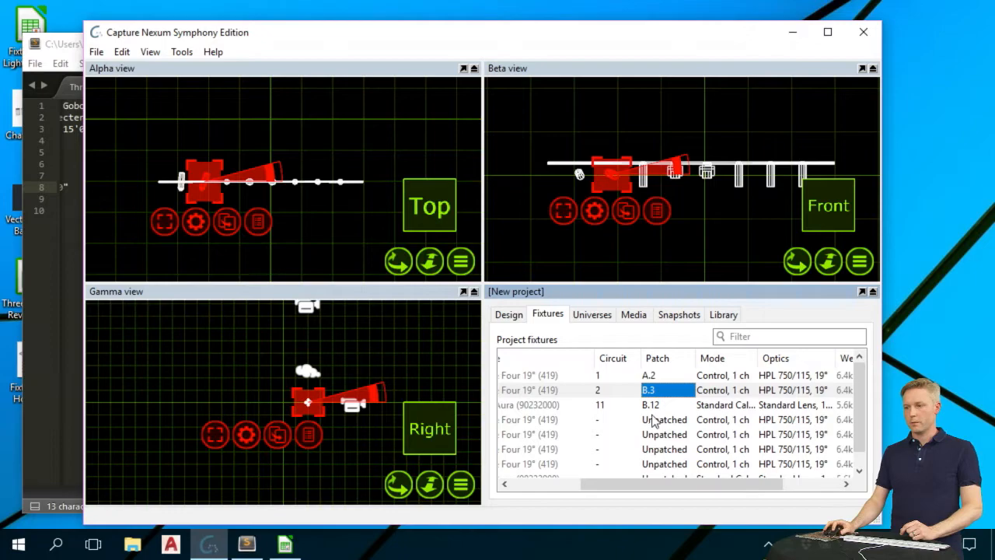
{"action": "left_click_drag", "start_coordinate": [611, 491], "coordinate": [542, 472]}
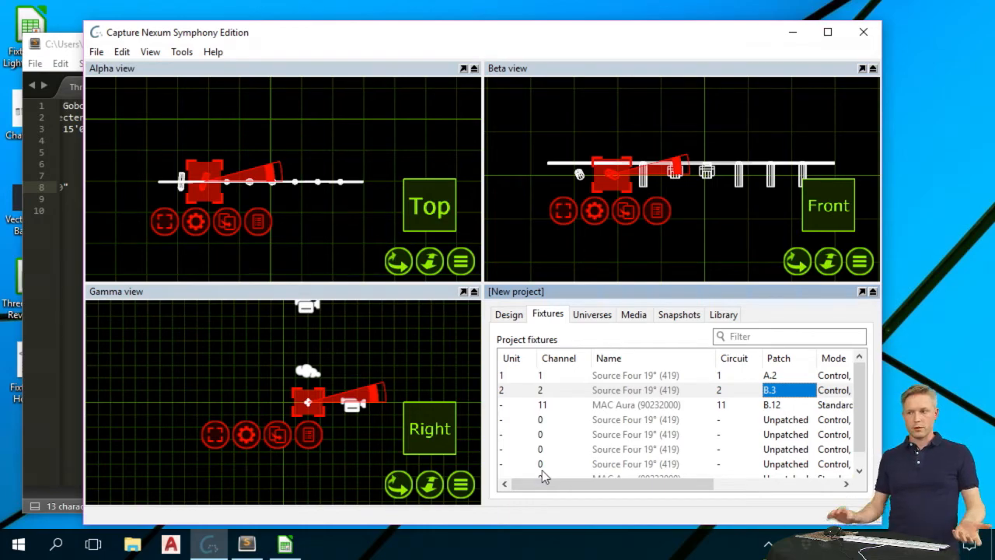
Step: Undo the fixture data import
{"action": "left_click", "coordinate": [533, 250]}
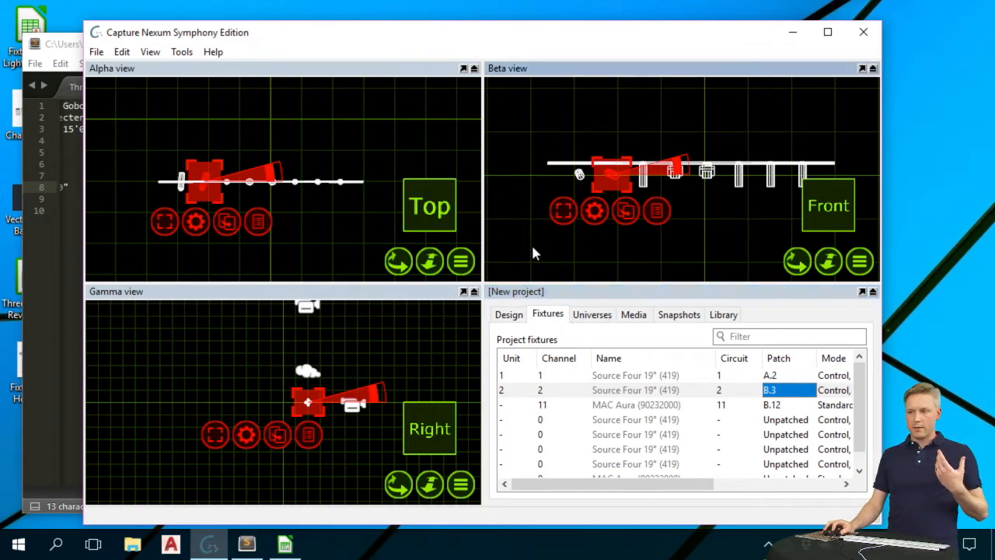
{"action": "key", "text": "ctrl+z"}
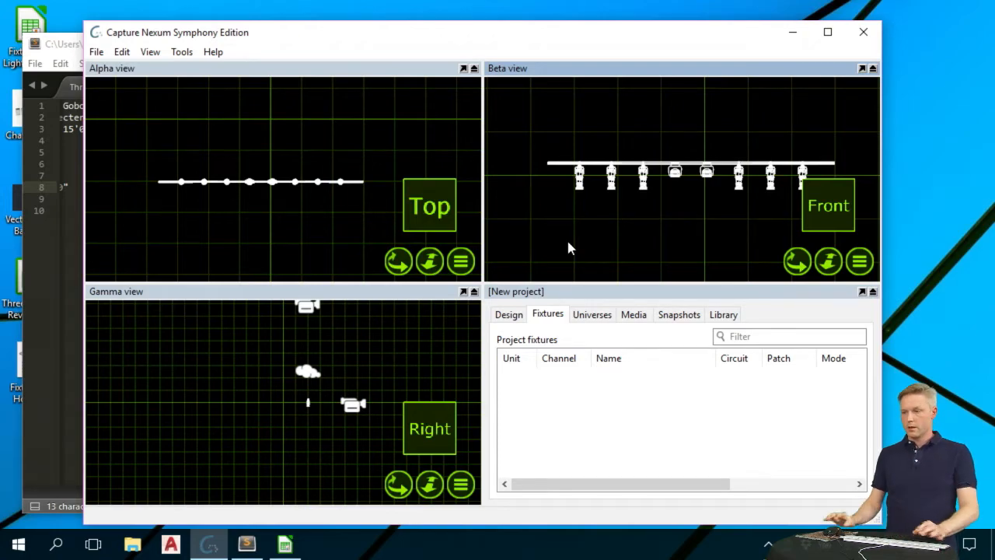
{"action": "left_click", "coordinate": [97, 52]}
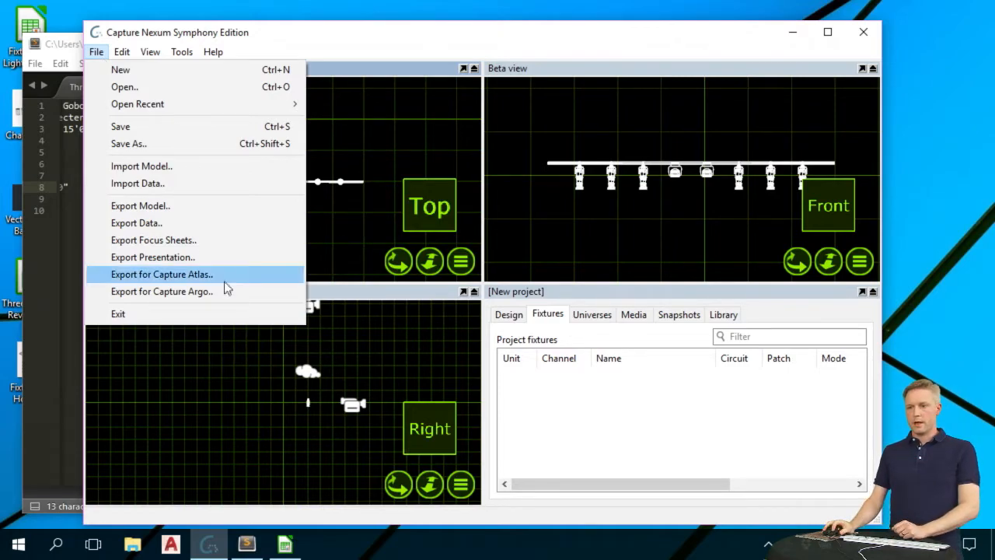
{"action": "left_click", "coordinate": [136, 223]}
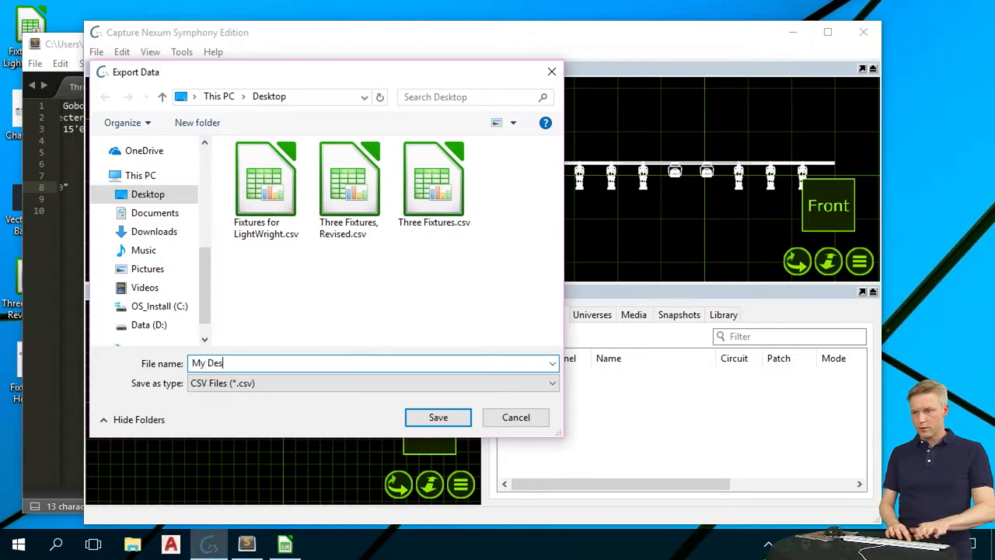
{"action": "left_click", "coordinate": [525, 422]}
Step: Export the model to the desktop as an AutoCAD drawing named Imported Fixtures, with Selected objects only set to No
{"action": "left_click", "coordinate": [96, 51]}
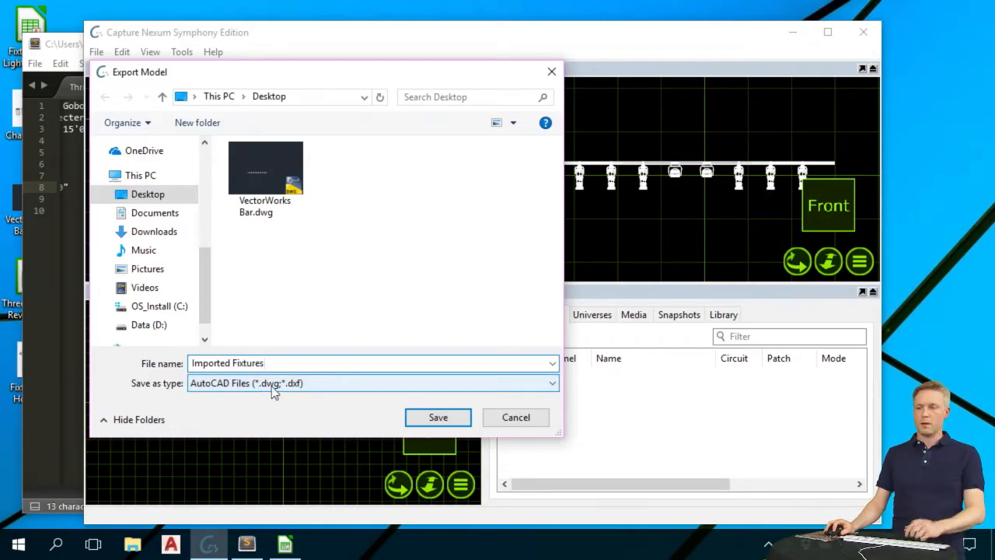
{"action": "left_click", "coordinate": [433, 419]}
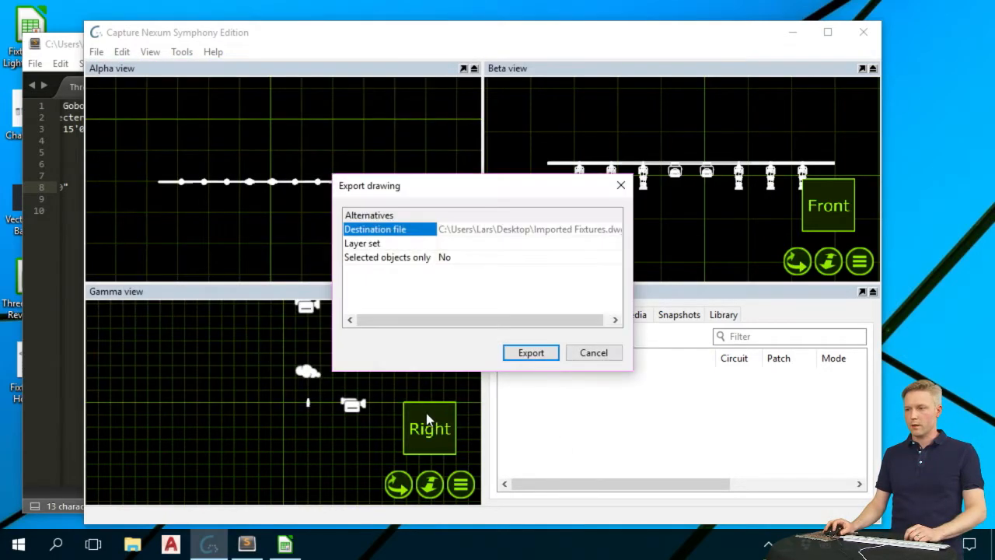
{"action": "left_click", "coordinate": [501, 244]}
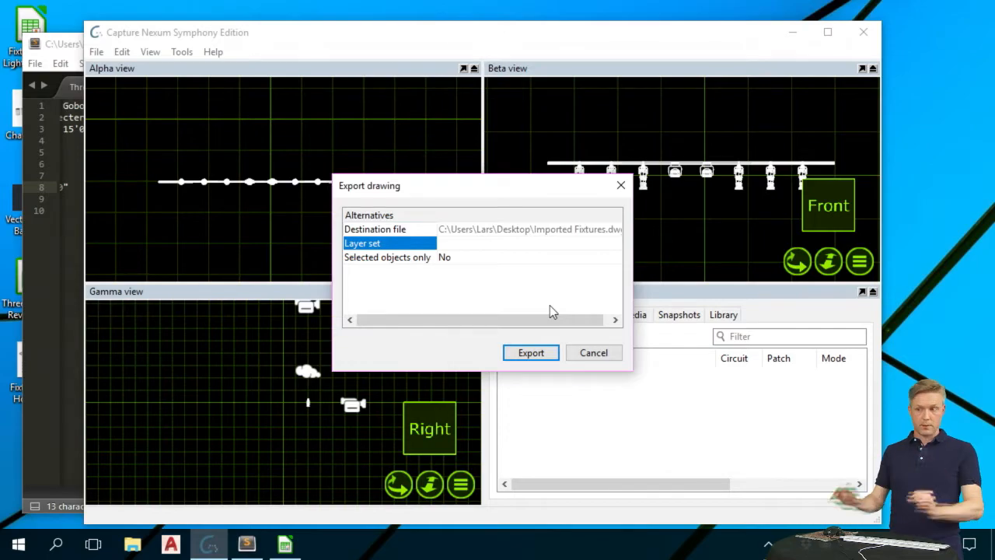
{"action": "left_click", "coordinate": [532, 354]}
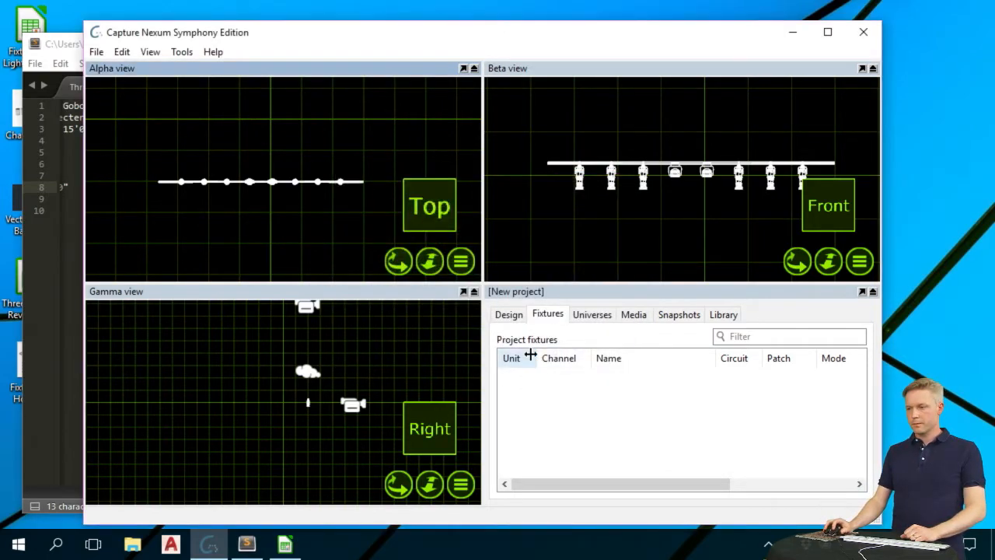
Step: Minimize Capture and Sublime Text, move Imported Fixtures.dwg to a free desktop spot, and launch it in AutoCAD
{"action": "left_click", "coordinate": [794, 32]}
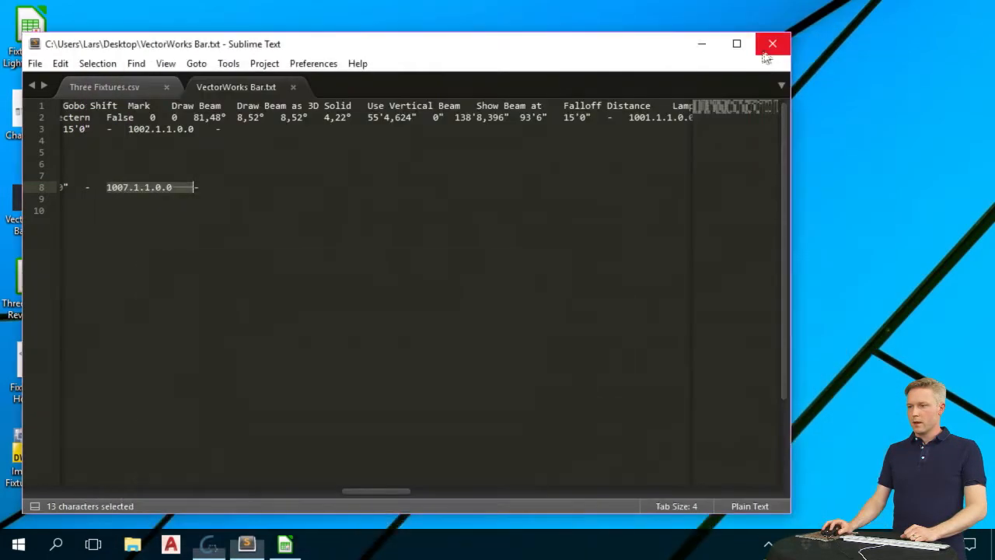
{"action": "left_click", "coordinate": [701, 45]}
{"action": "left_click_drag", "start_coordinate": [32, 447], "coordinate": [158, 369]}
{"action": "double_click", "coordinate": [143, 361]}
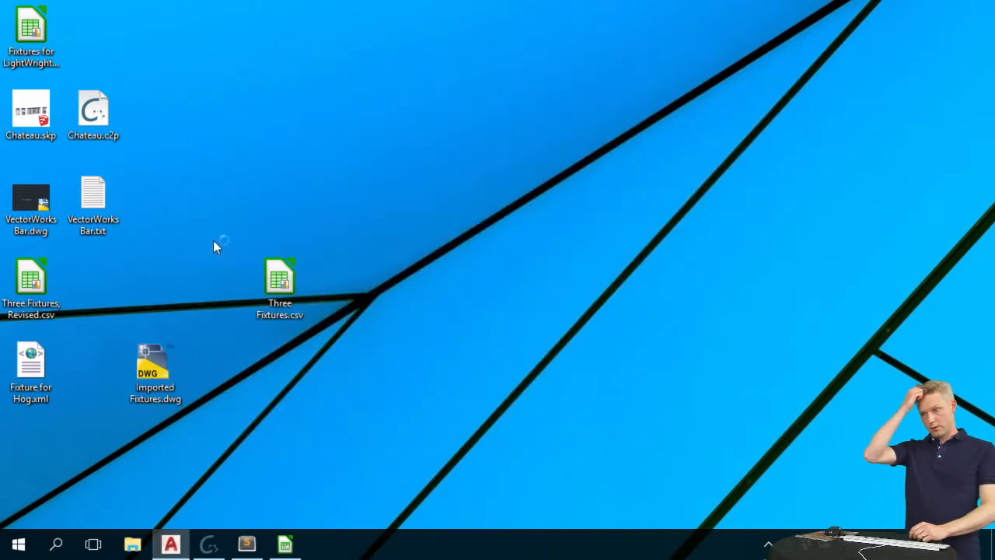
{"action": "left_click", "coordinate": [593, 284]}
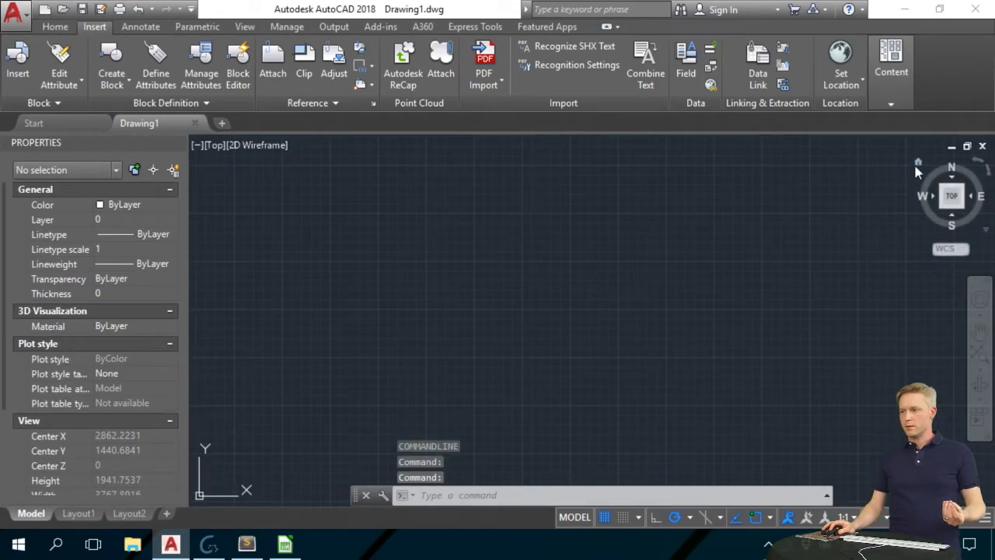
Step: Set Drawing1 to the home isometric view and search around its origin for the exported fixtures
{"action": "left_click", "coordinate": [918, 163]}
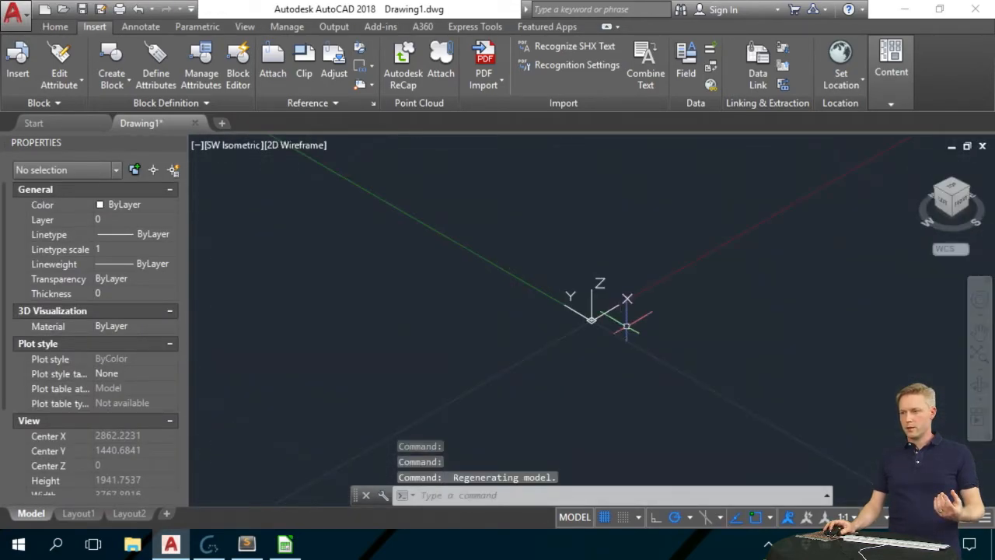
{"action": "scroll", "coordinate": [606, 327], "scroll_direction": "up", "scroll_amount": 8}
{"action": "scroll", "coordinate": [599, 324], "scroll_direction": "down", "scroll_amount": 8}
{"action": "scroll", "coordinate": [599, 324], "scroll_direction": "down", "scroll_amount": 20}
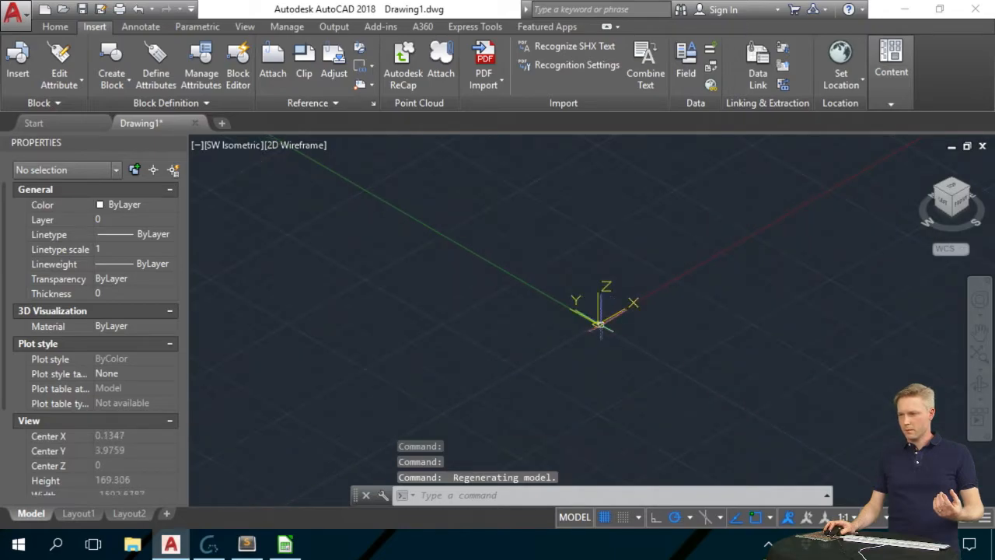
{"action": "scroll", "coordinate": [681, 359], "scroll_direction": "up", "scroll_amount": 4}
{"action": "scroll", "coordinate": [681, 359], "scroll_direction": "up", "scroll_amount": 2}
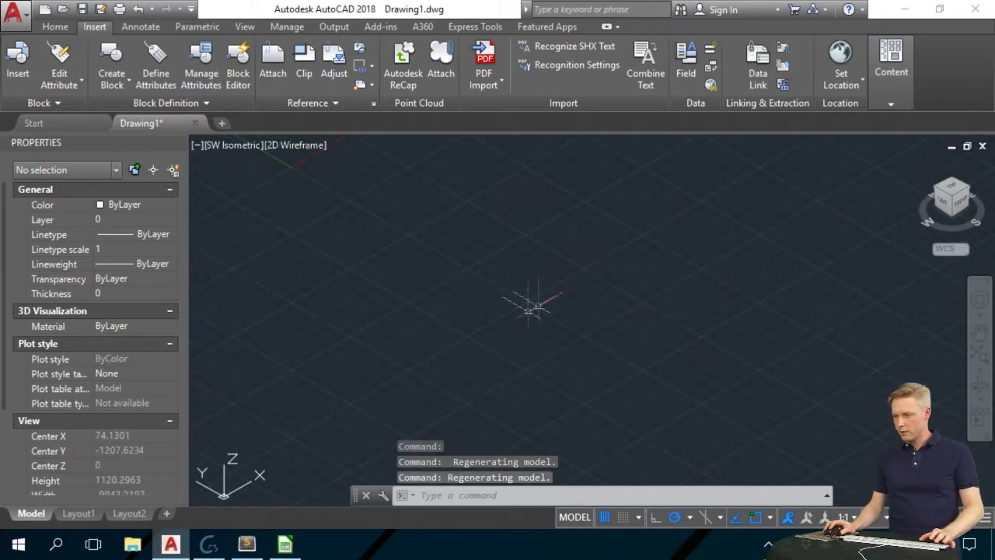
{"action": "left_click", "coordinate": [921, 164]}
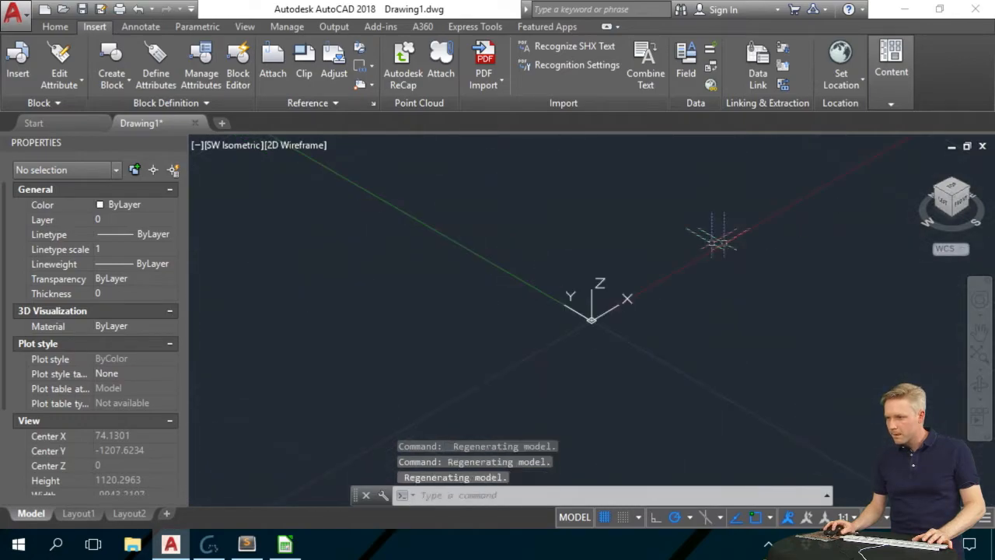
{"action": "scroll", "coordinate": [639, 334], "scroll_direction": "up", "scroll_amount": 5}
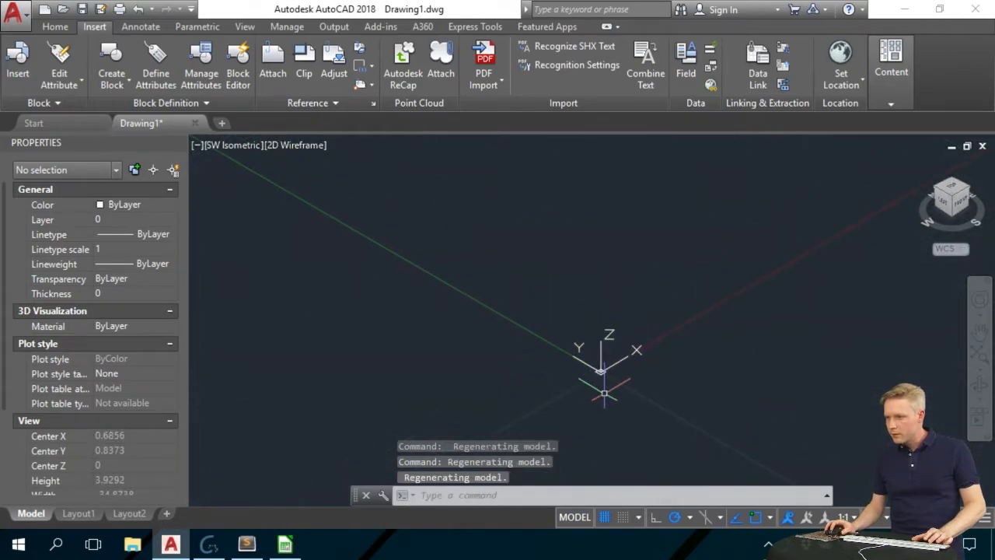
{"action": "scroll", "coordinate": [613, 337], "scroll_direction": "up", "scroll_amount": 4}
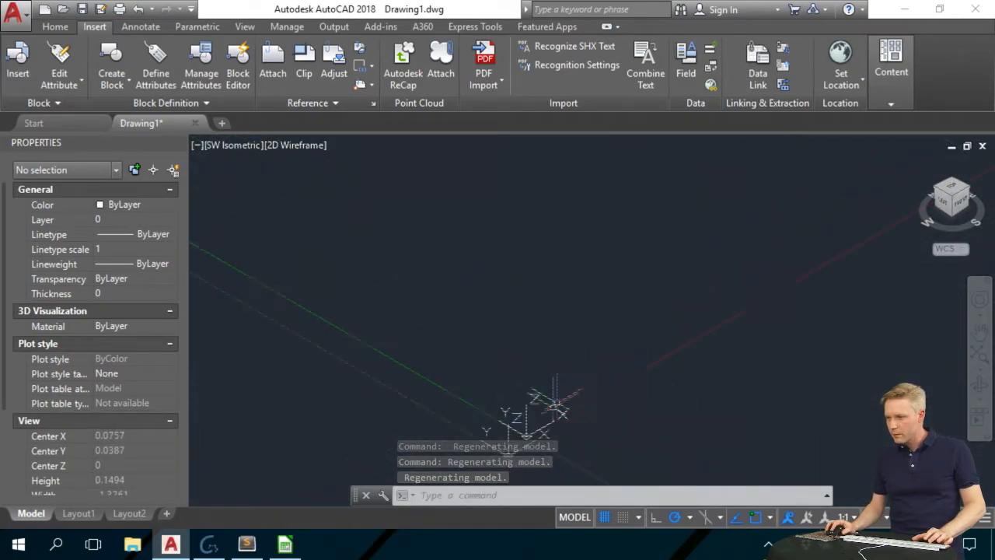
{"action": "right_click", "coordinate": [538, 431]}
{"action": "left_click", "coordinate": [478, 356]}
{"action": "scroll", "coordinate": [478, 355], "scroll_direction": "down", "scroll_amount": 4}
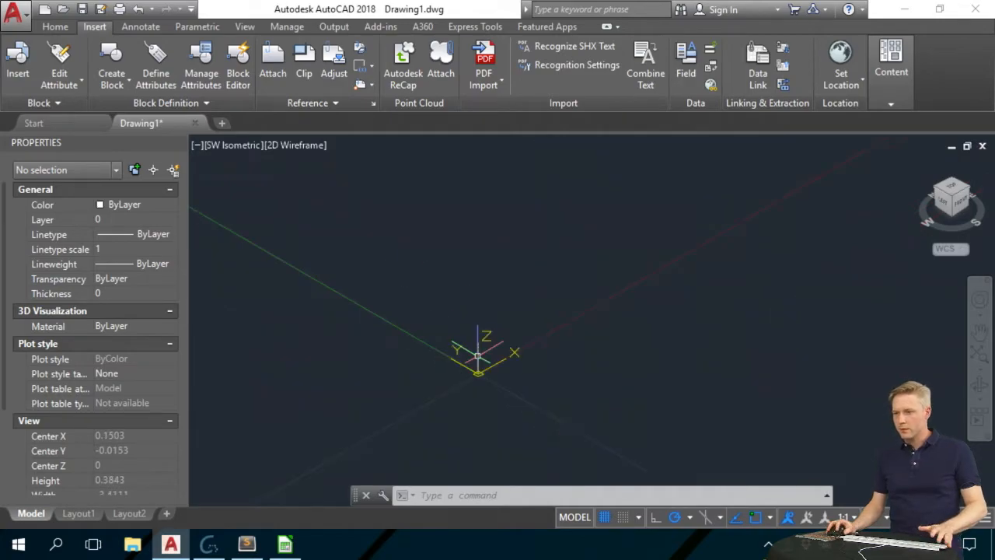
Step: Open Imported Fixtures.dwg from the desktop folder in AutoCAD
{"action": "left_click", "coordinate": [63, 9]}
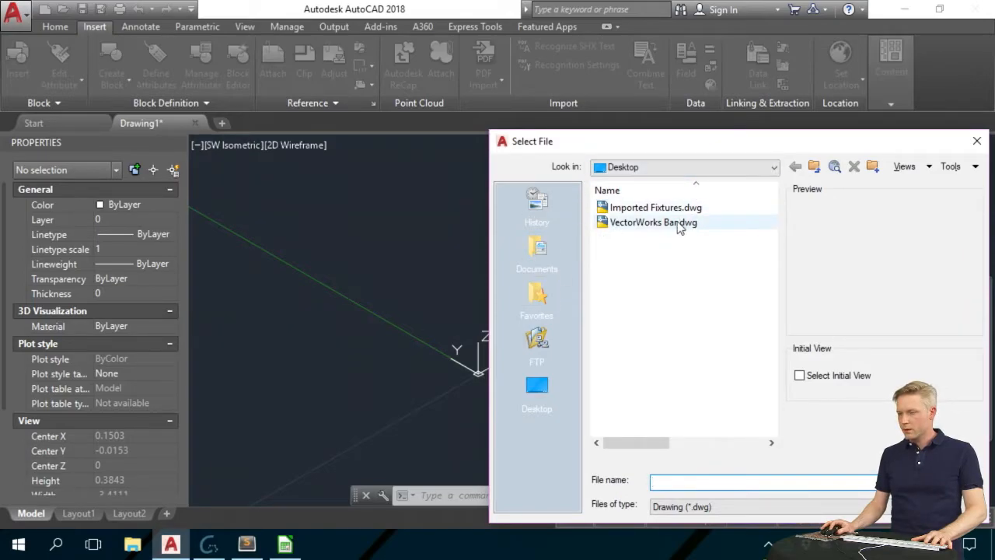
{"action": "left_click", "coordinate": [679, 224]}
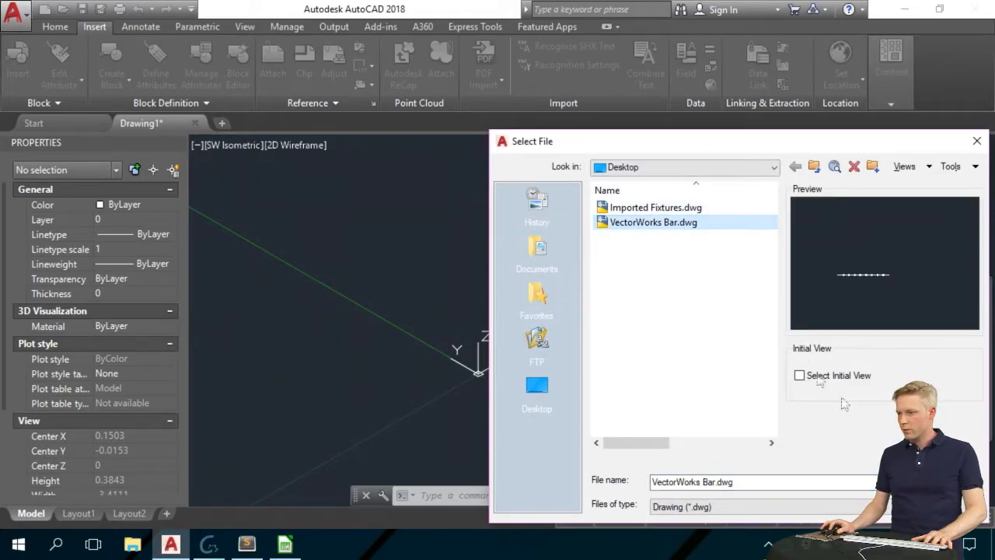
{"action": "left_click", "coordinate": [683, 207]}
{"action": "left_click", "coordinate": [937, 482]}
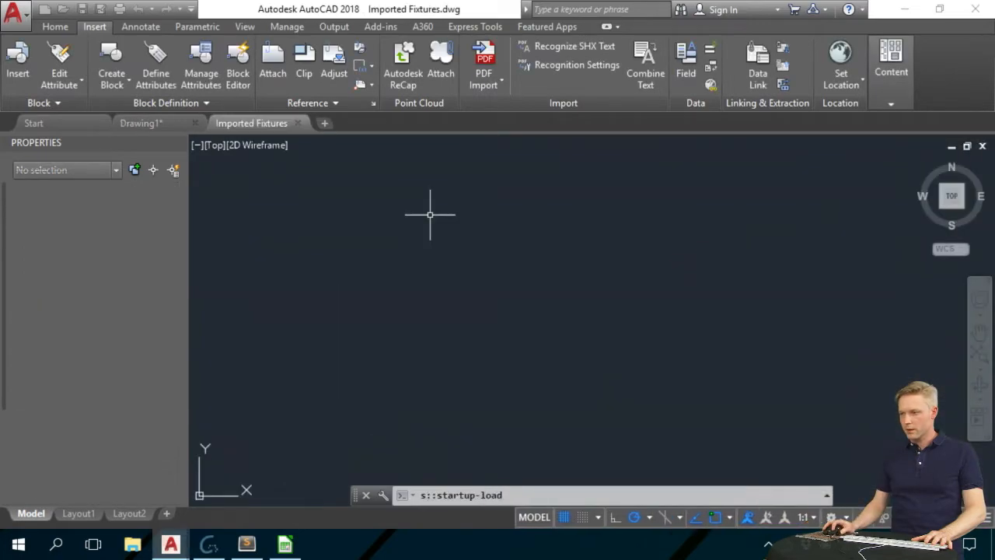
Step: Show the drawing in the home isometric view and inspect the bar with its hanging fixtures
{"action": "left_click", "coordinate": [917, 171]}
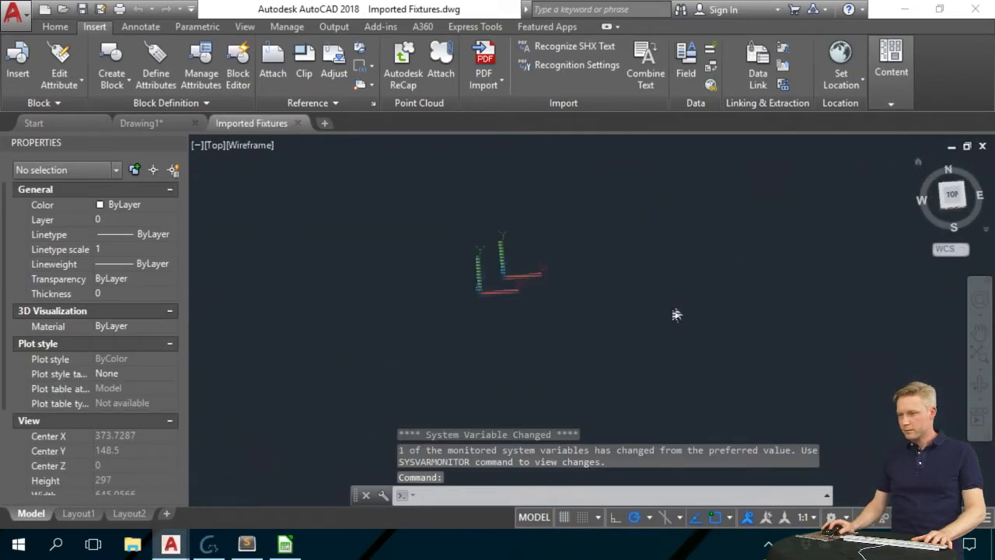
{"action": "scroll", "coordinate": [541, 391], "scroll_direction": "up", "scroll_amount": 2}
{"action": "scroll", "coordinate": [541, 392], "scroll_direction": "down", "scroll_amount": 1}
{"action": "scroll", "coordinate": [690, 271], "scroll_direction": "down", "scroll_amount": 1}
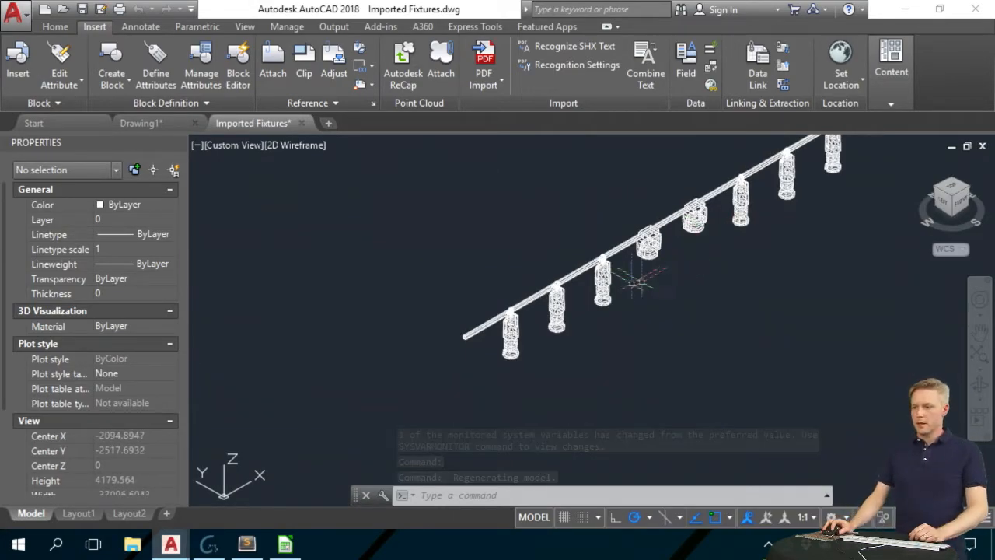
{"action": "mouse_move", "coordinate": [602, 295]}
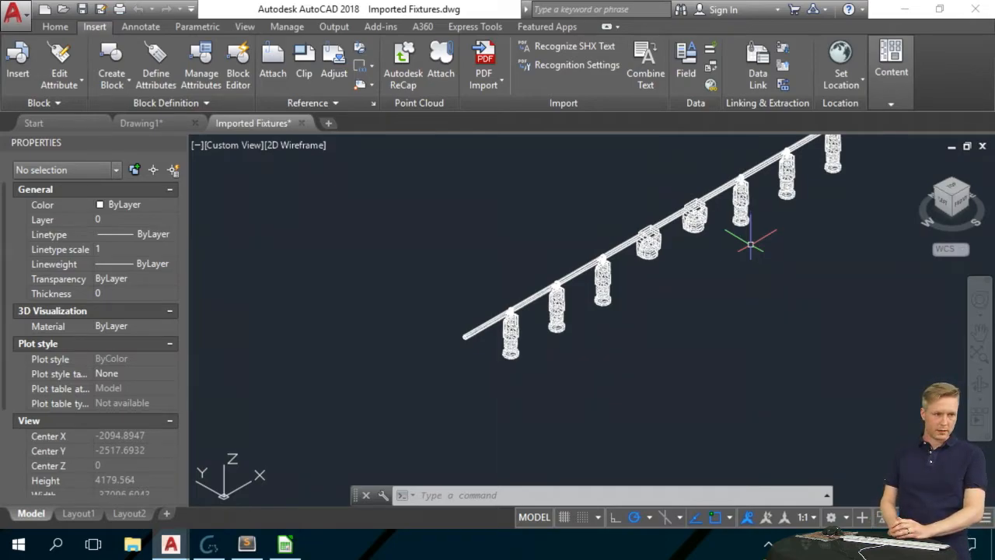
Step: Close AutoCAD without saving the changes to Imported Fixtures.dwg and Drawing1.dwg
{"action": "left_click", "coordinate": [975, 9]}
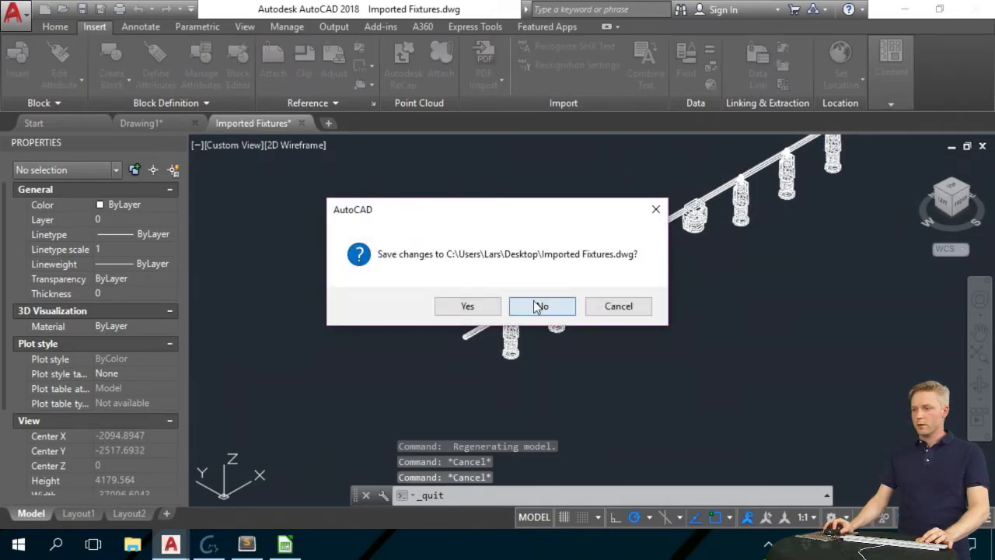
{"action": "left_click", "coordinate": [542, 305]}
{"action": "left_click", "coordinate": [502, 304]}
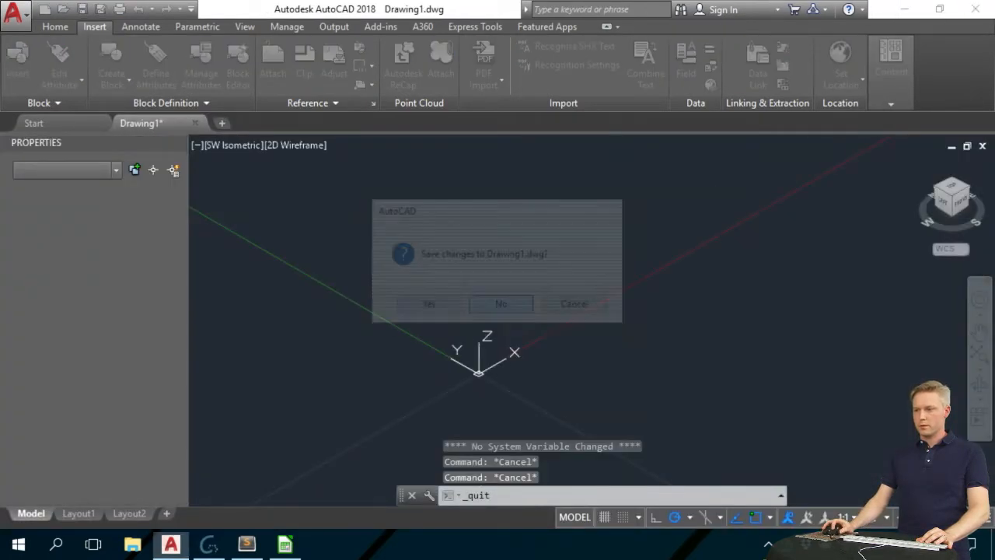